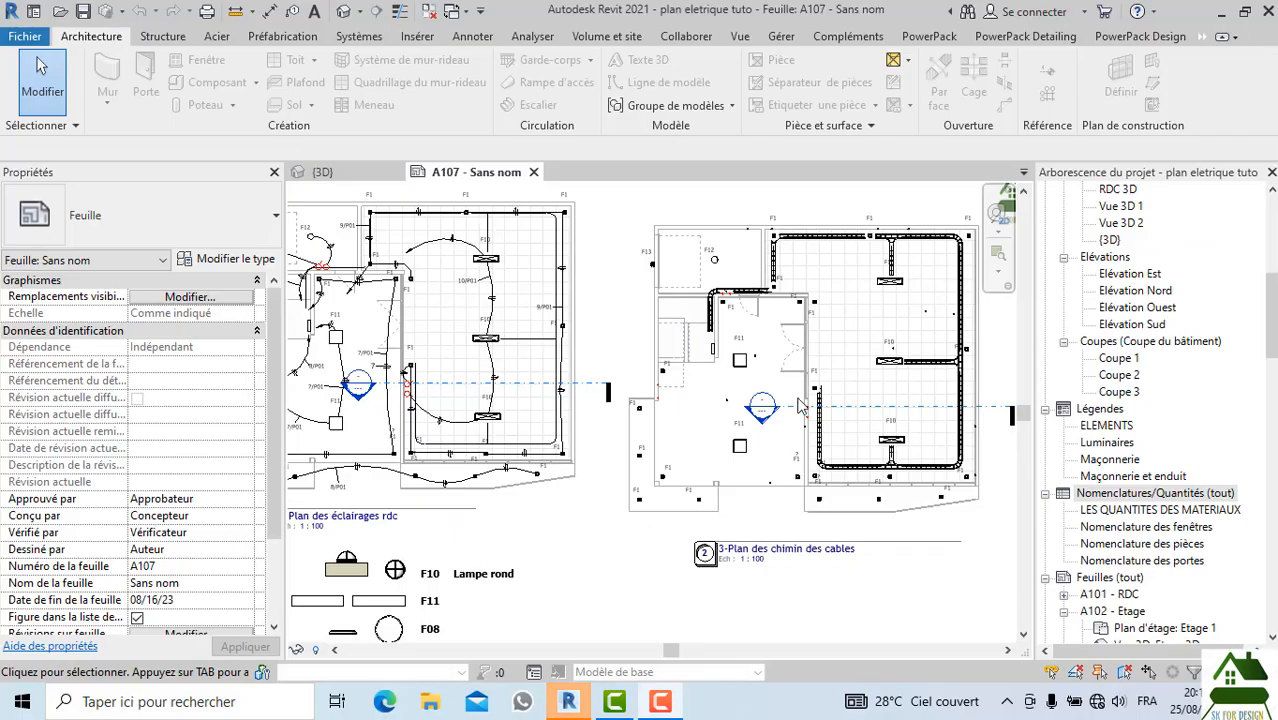
Open the {3D} view from the sheet and orbit the building to examine the cable trays and electrical devices
scroll(800, 403, down, 4)
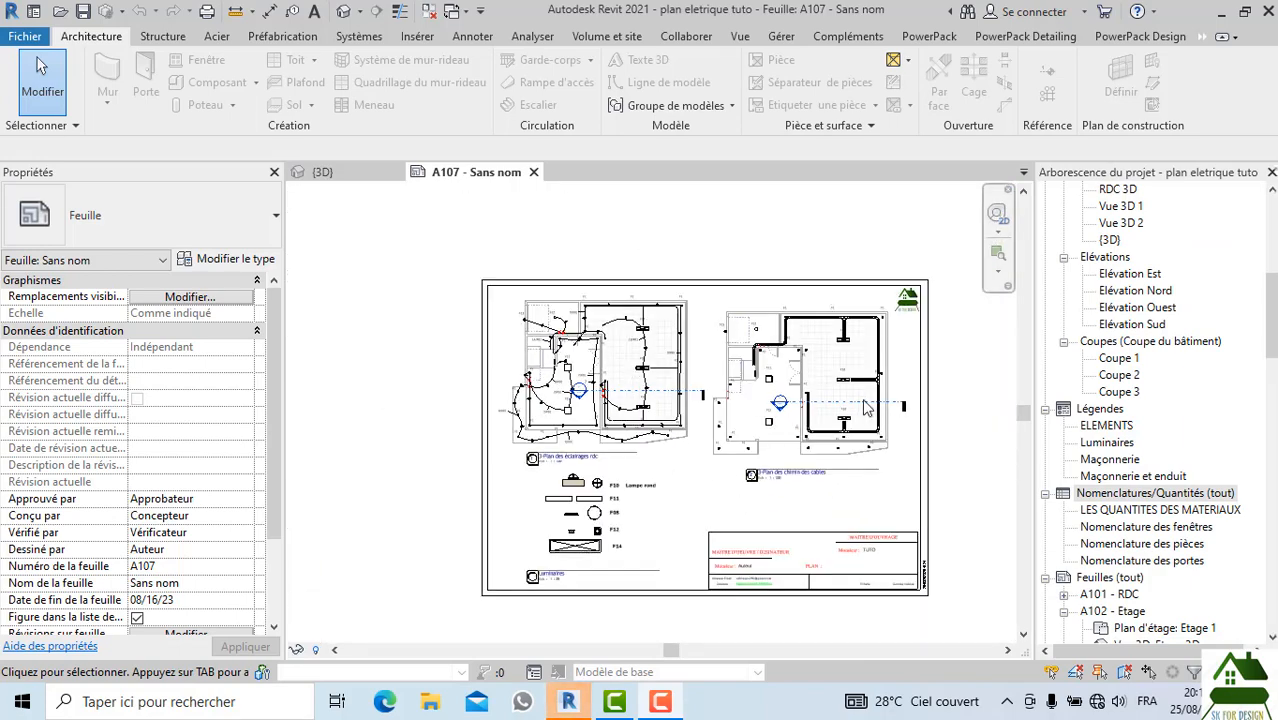
click(365, 178)
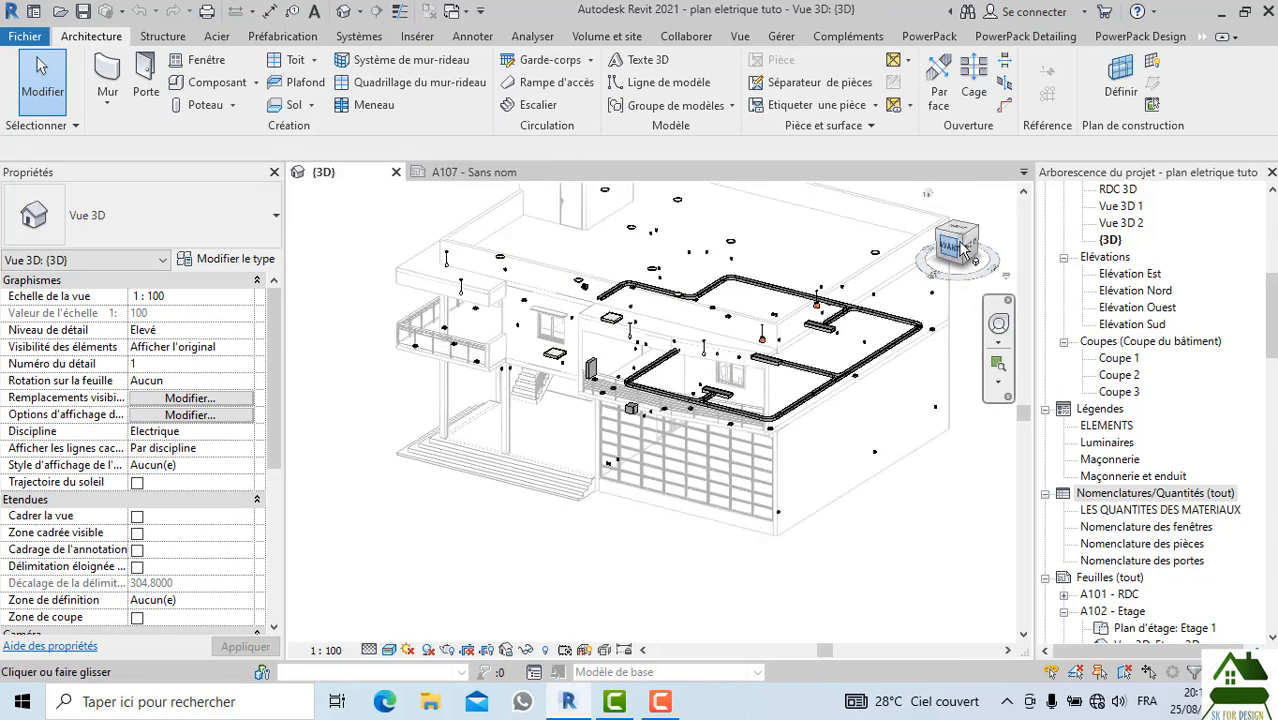
click(975, 238)
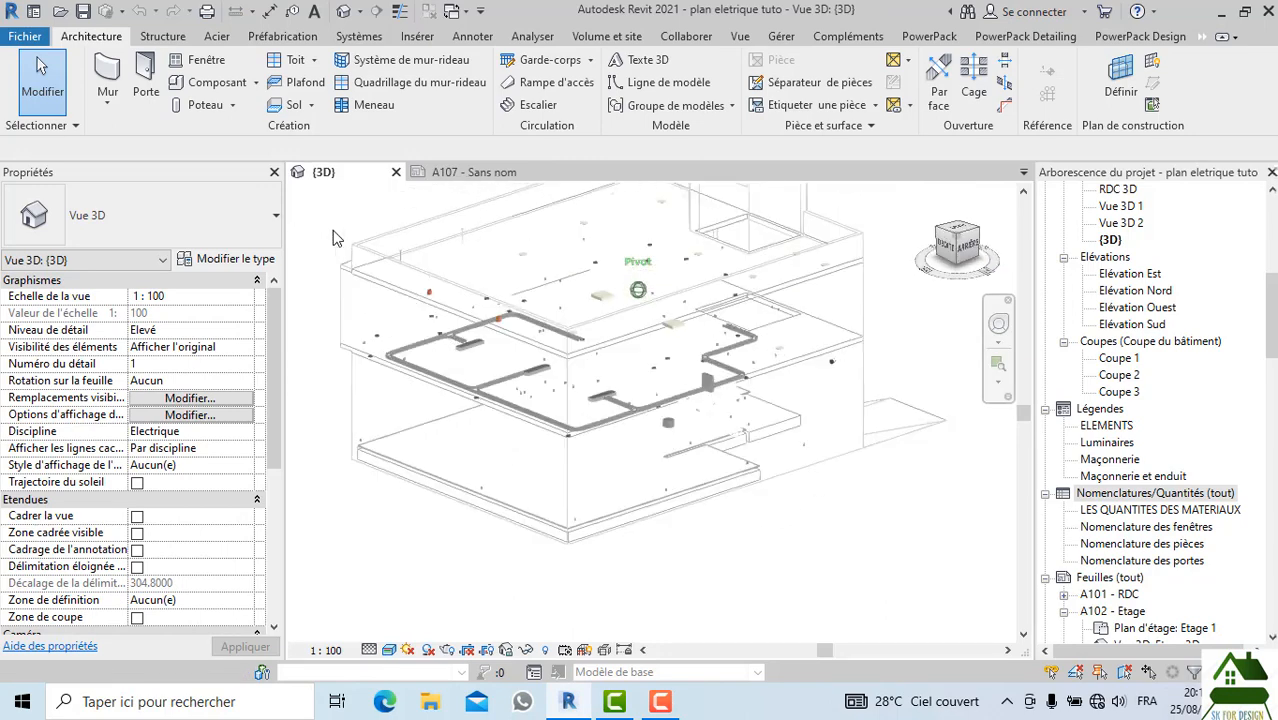
click(950, 240)
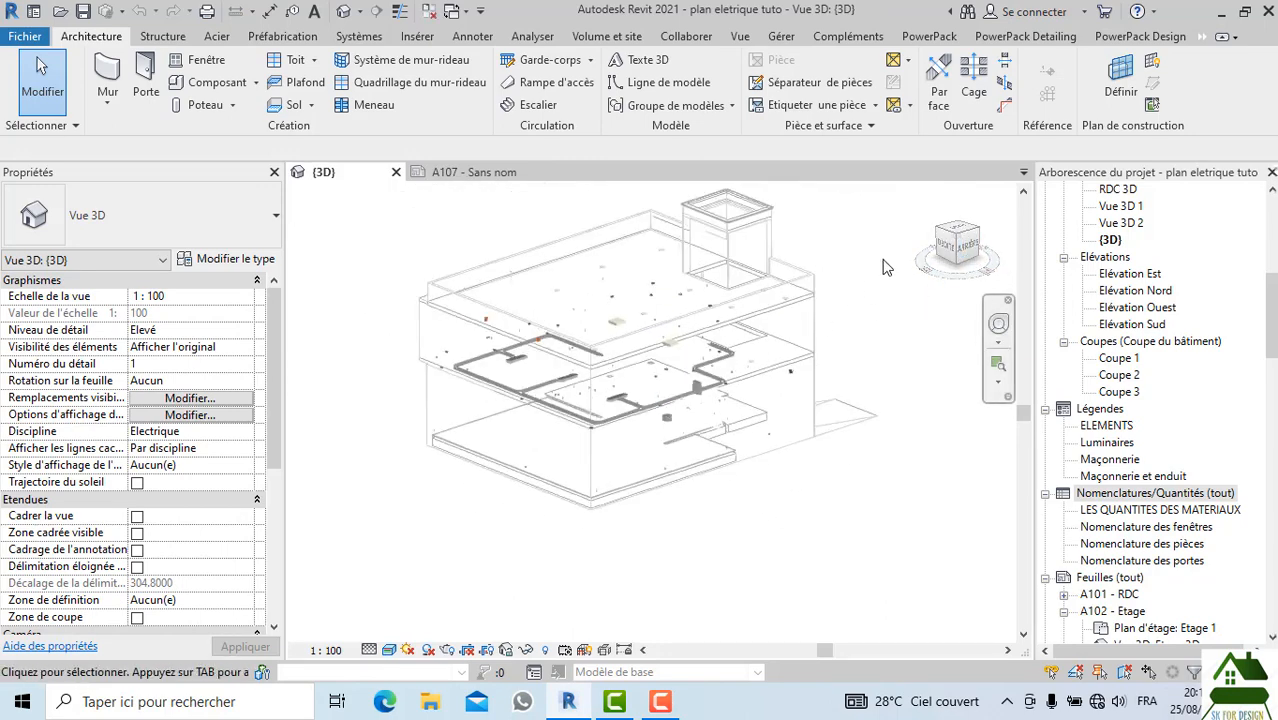
drag(950, 245, 955, 251)
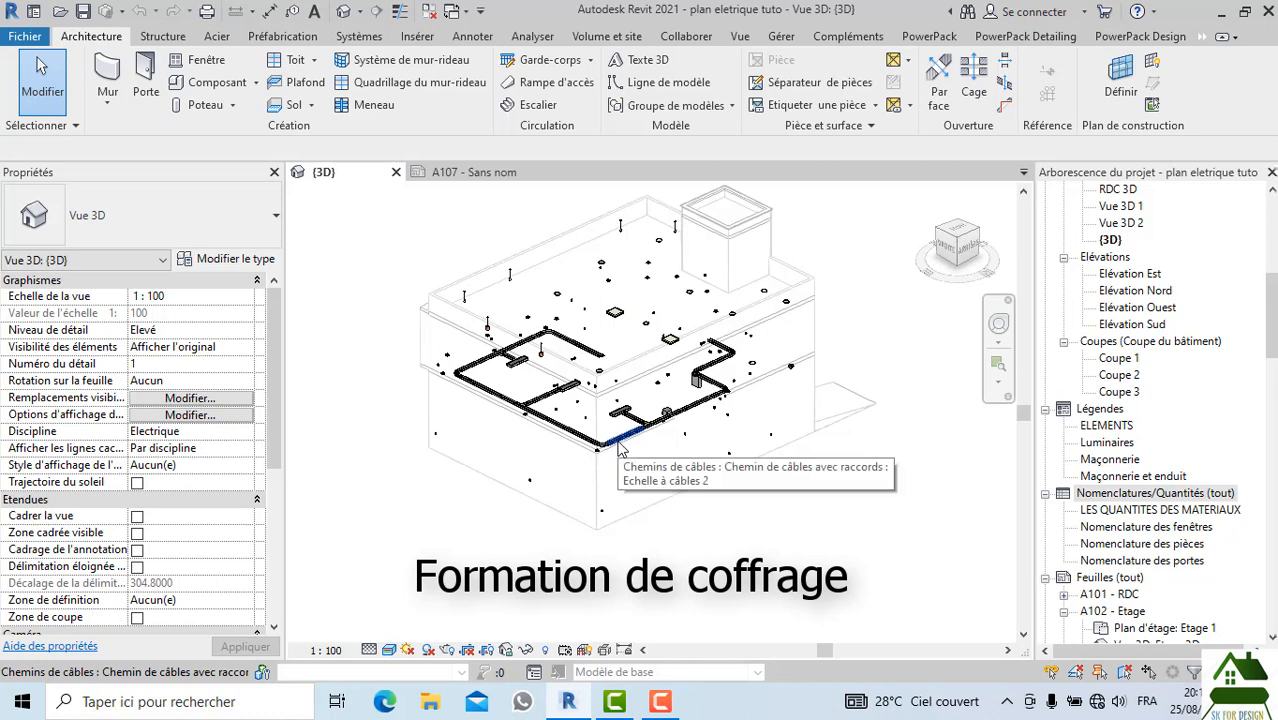
Start a new schedule/quantities table and limit its category filters to Architecture and Électrique
right_click(1140, 495)
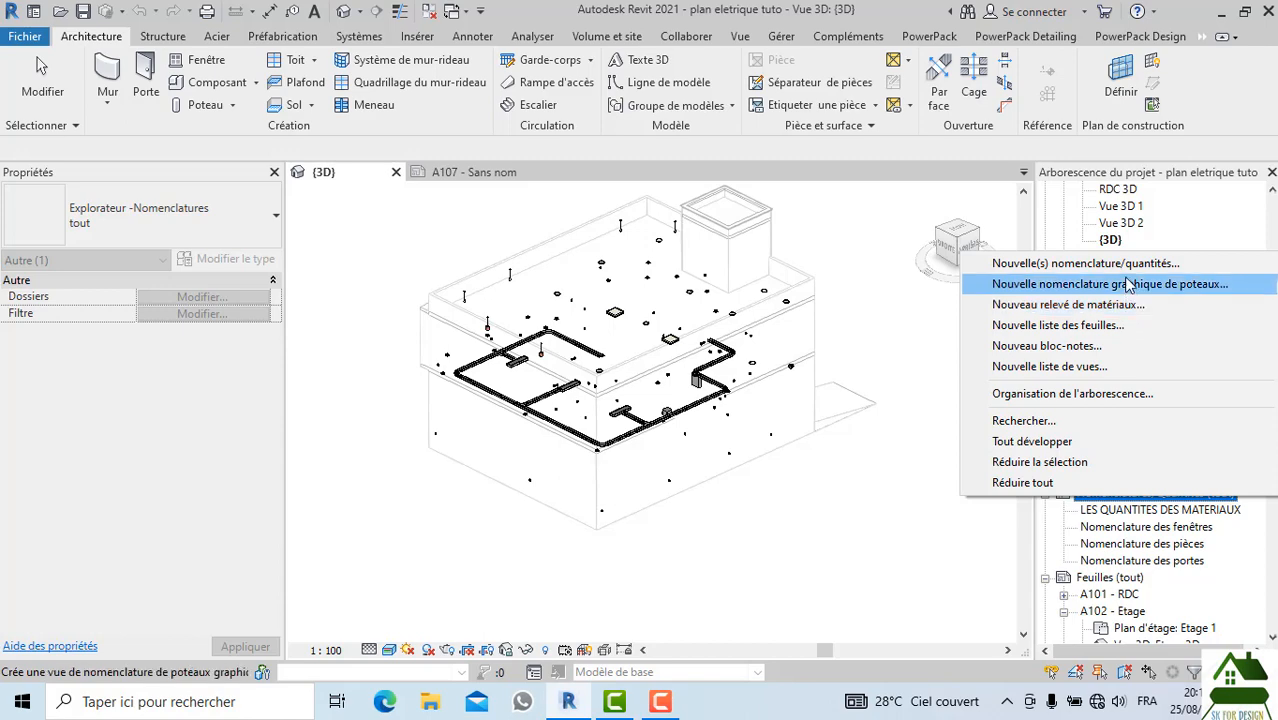
click(1110, 263)
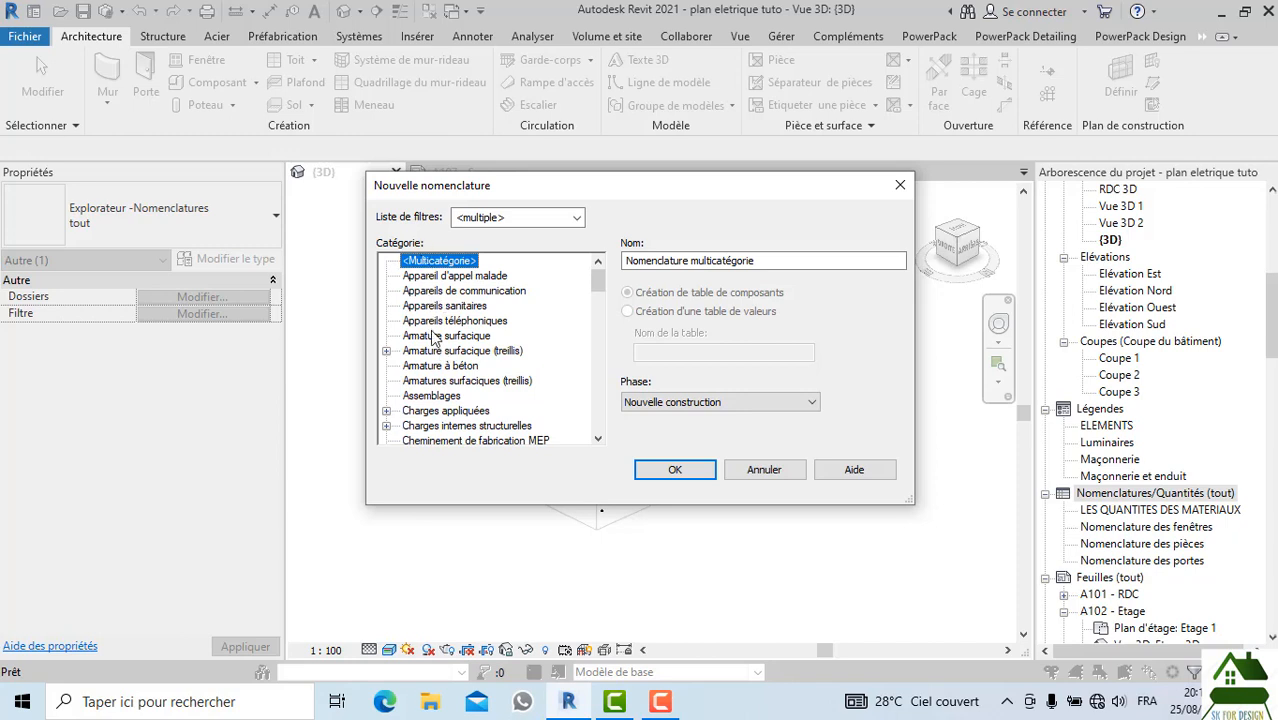
scroll(446, 370, down, 2)
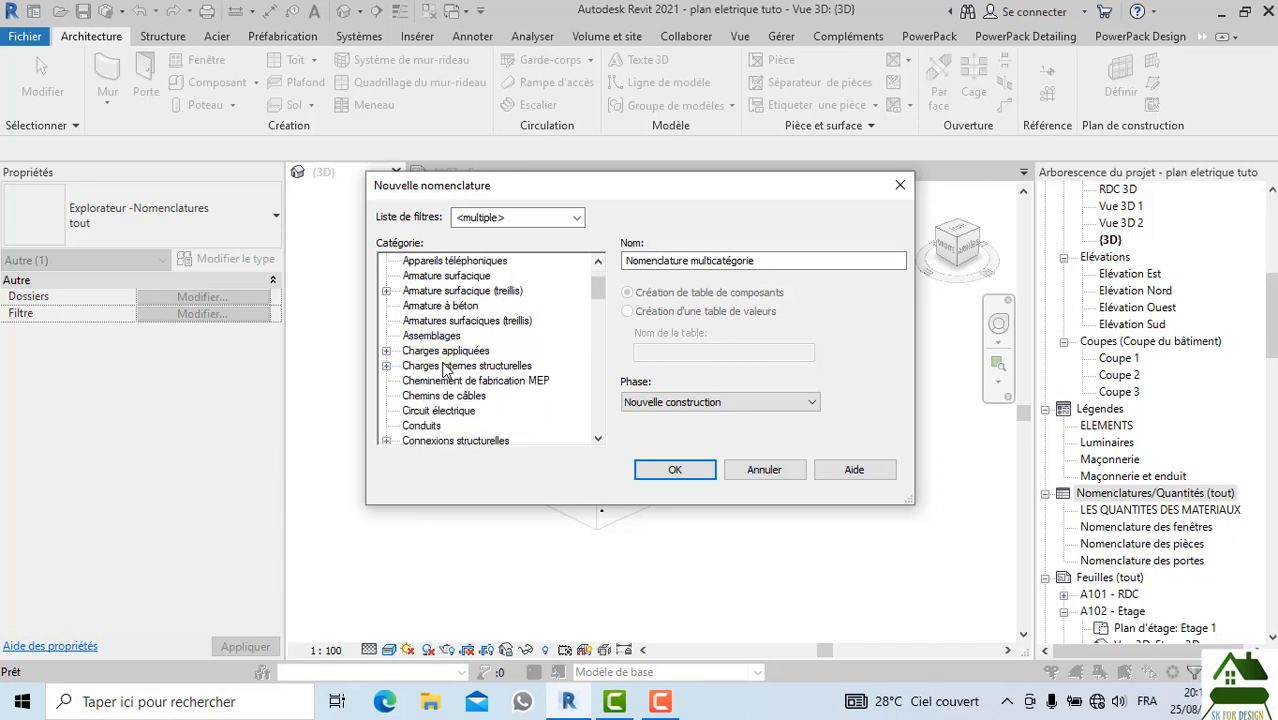
scroll(446, 370, down, 2)
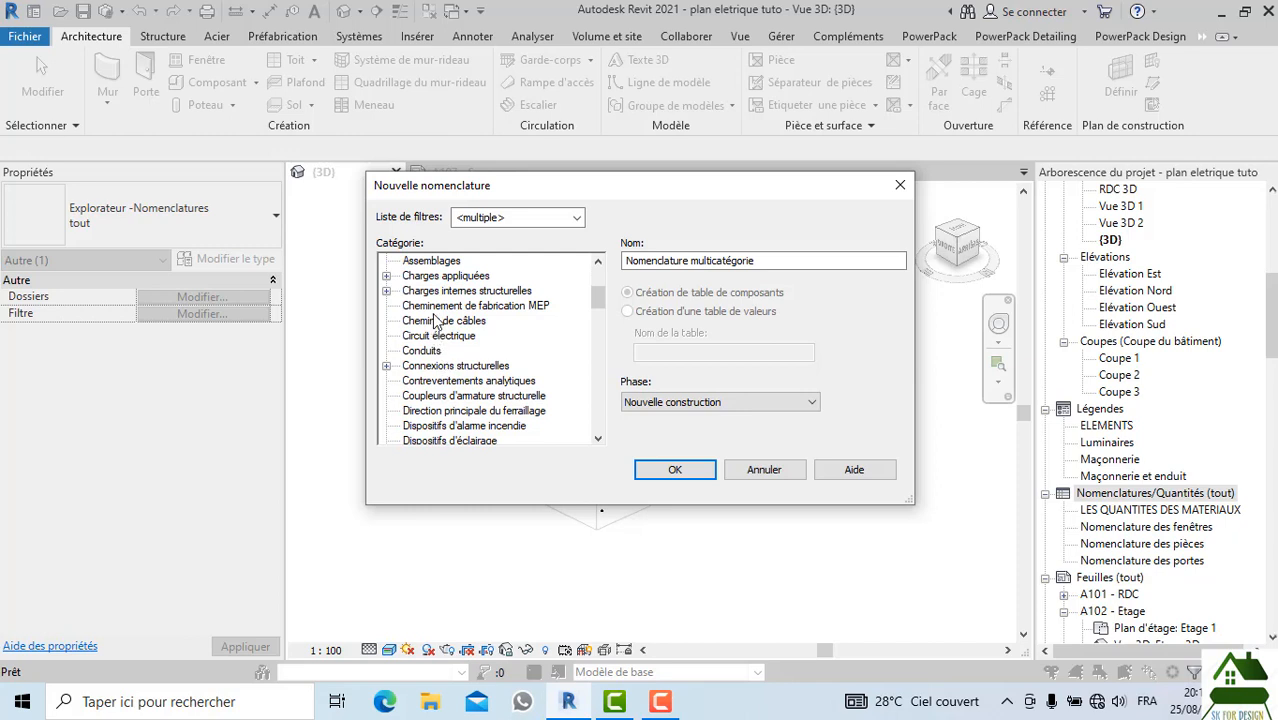
click(516, 221)
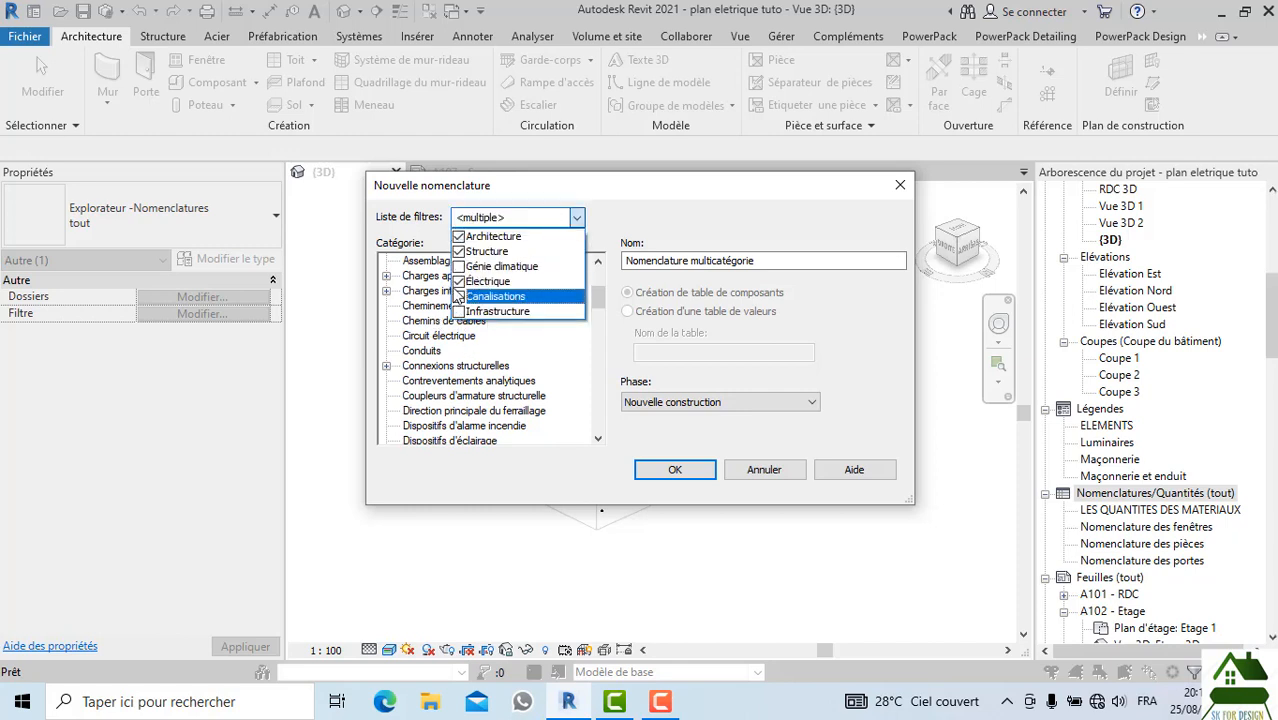
click(458, 251)
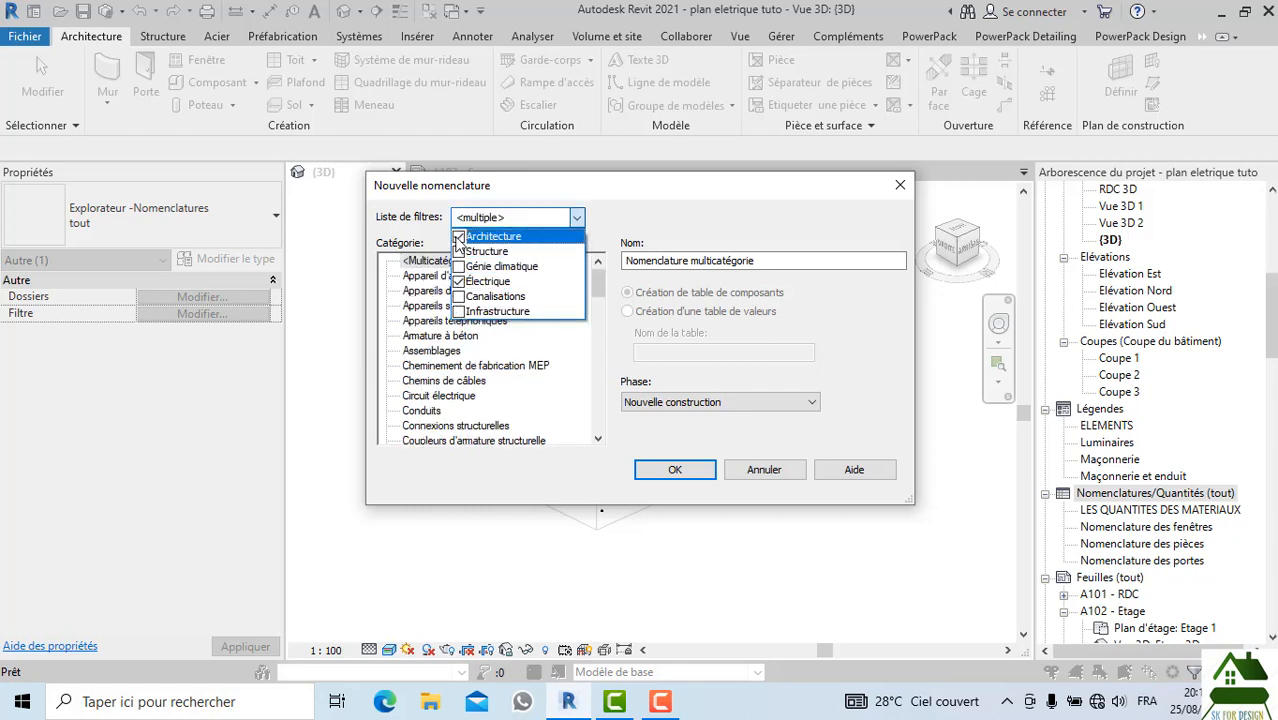
click(458, 237)
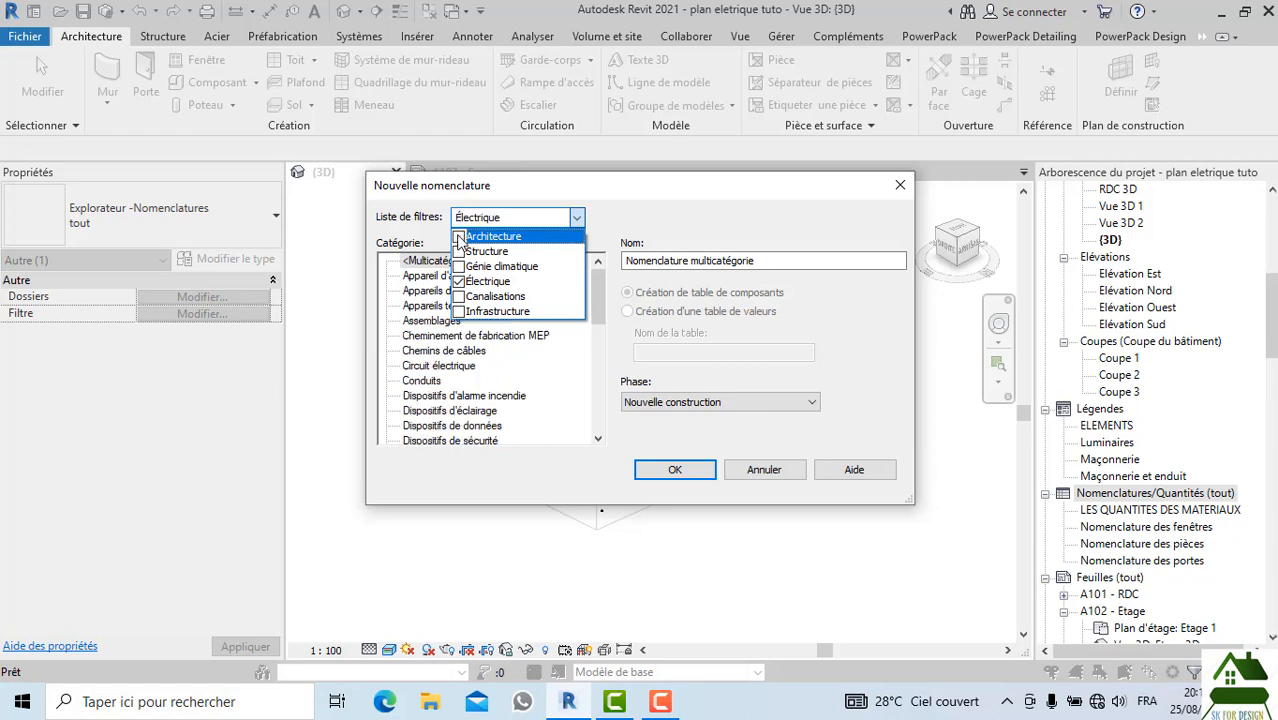
click(458, 238)
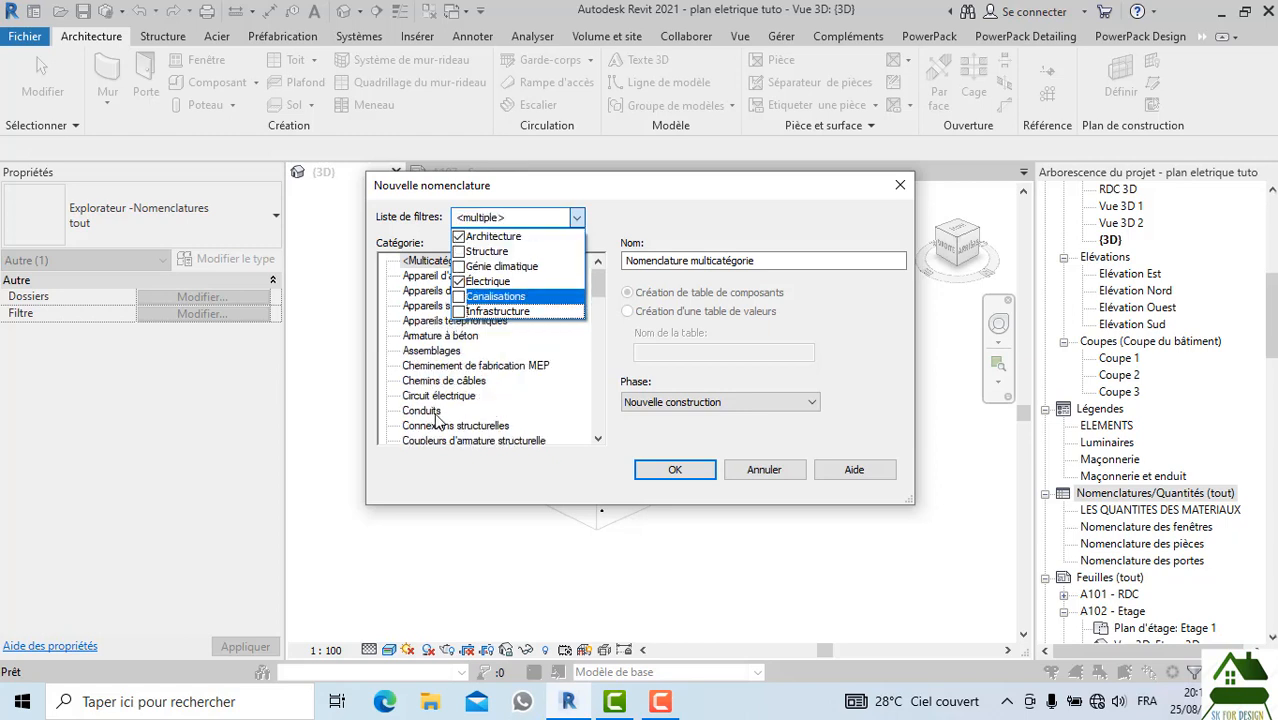
click(436, 420)
Choose Equipement électrique as the category of the new schedule
scroll(436, 418, down, 2)
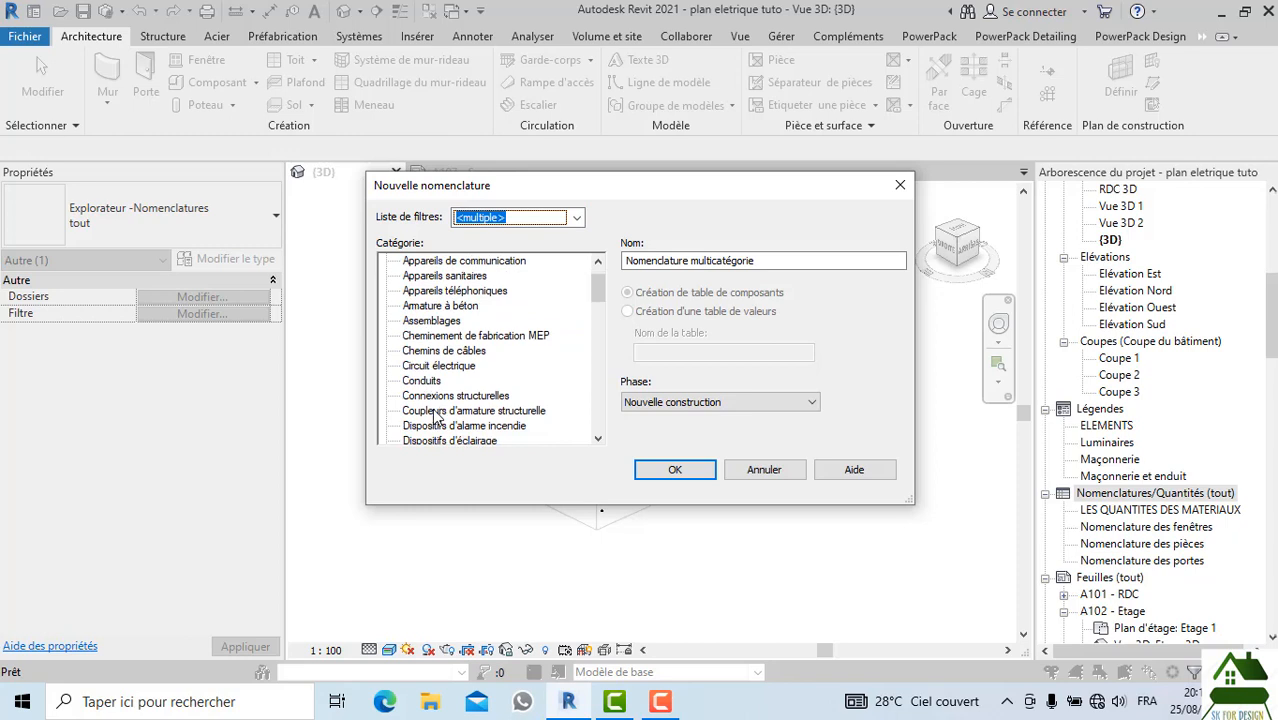
scroll(436, 416, down, 2)
scroll(436, 416, down, 3)
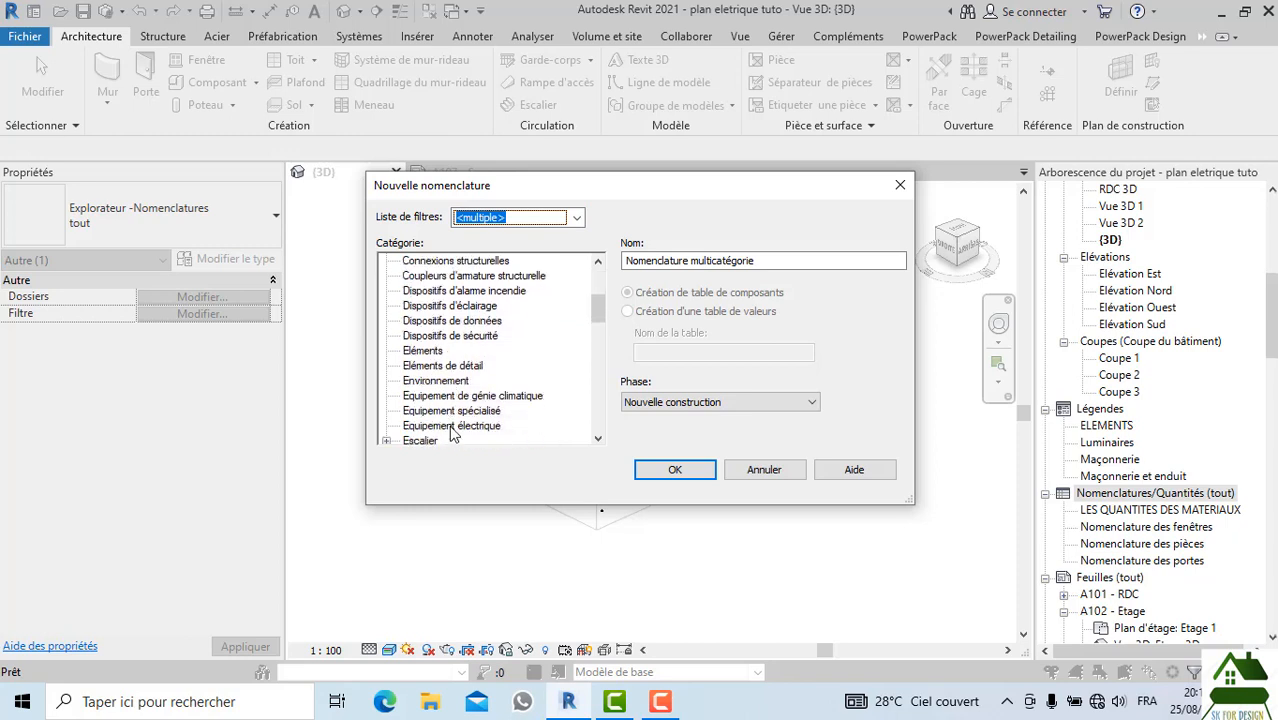
click(455, 427)
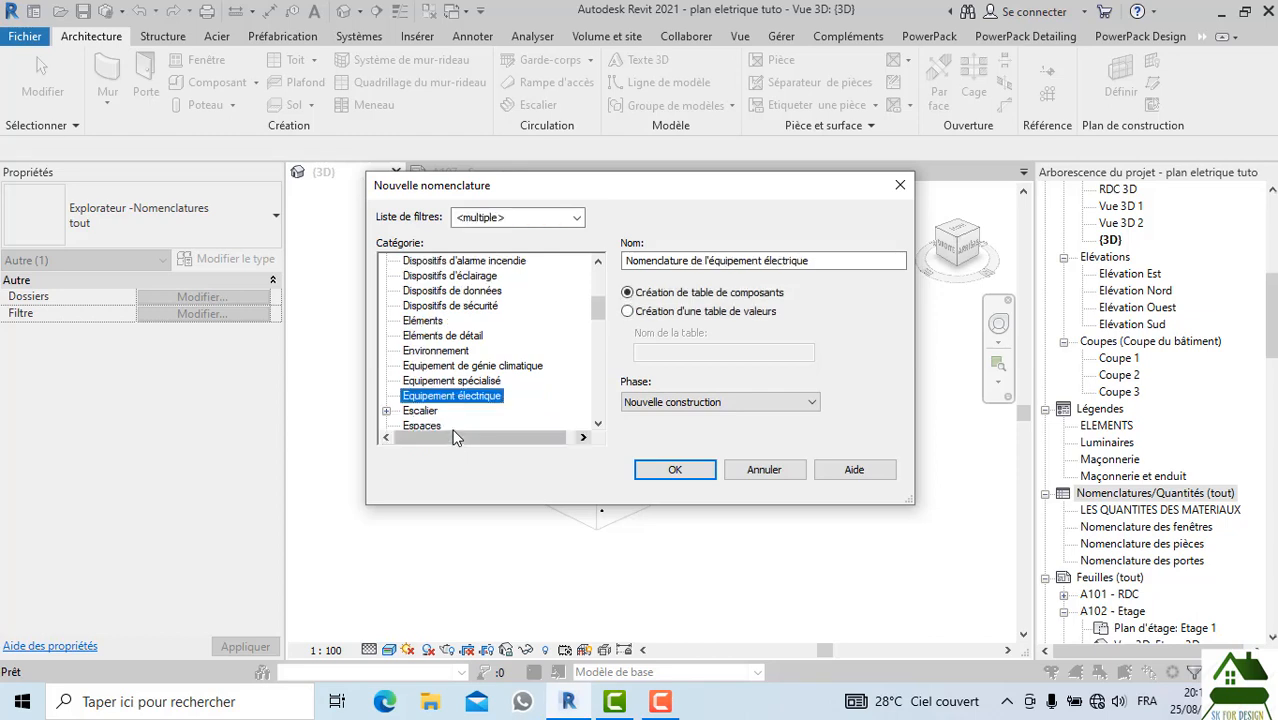
Browse the category list for electrical categories such as cable trays, conduits, lighting devices and electrical equipment
scroll(457, 397, down, 1)
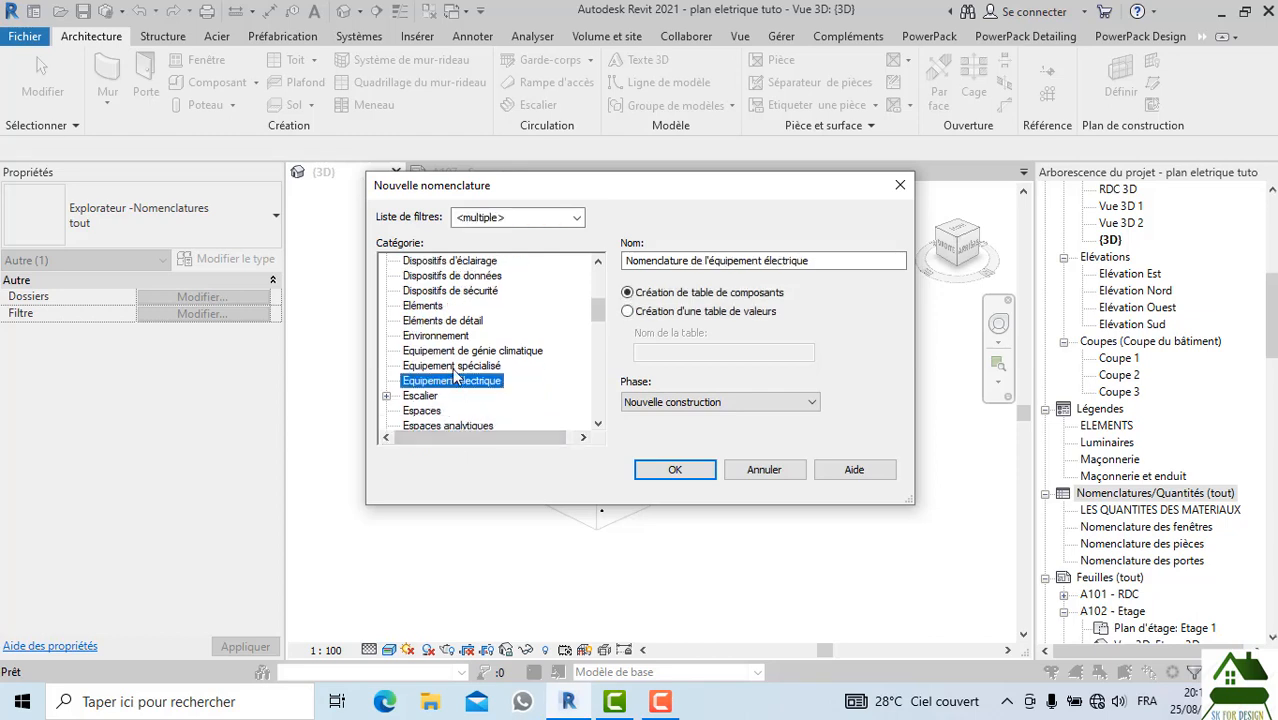
scroll(455, 373, up, 6)
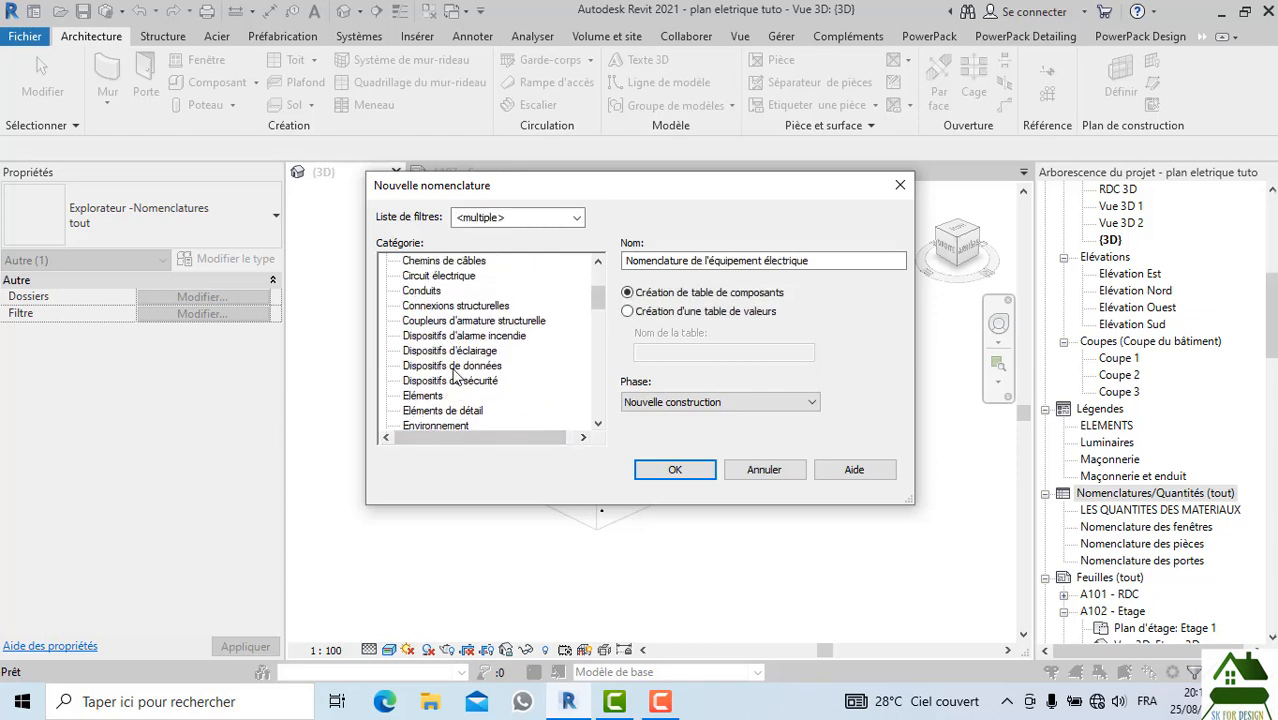
scroll(455, 373, up, 8)
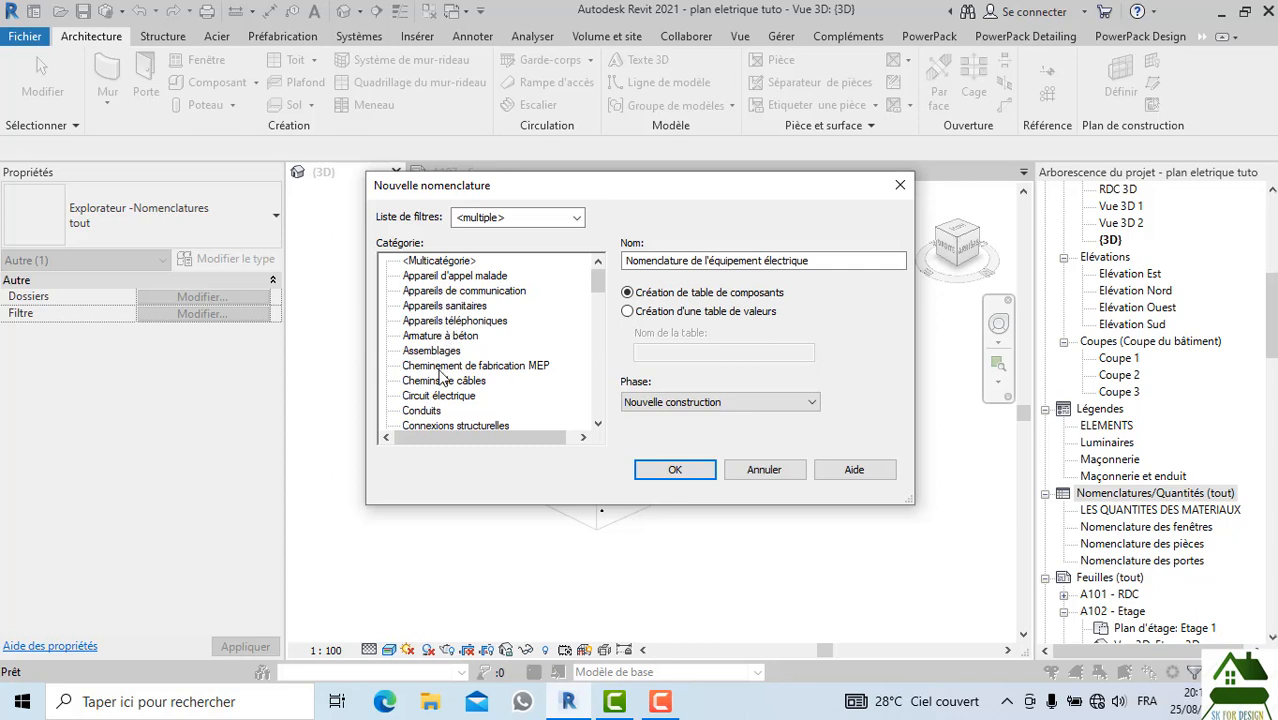
scroll(443, 385, down, 1)
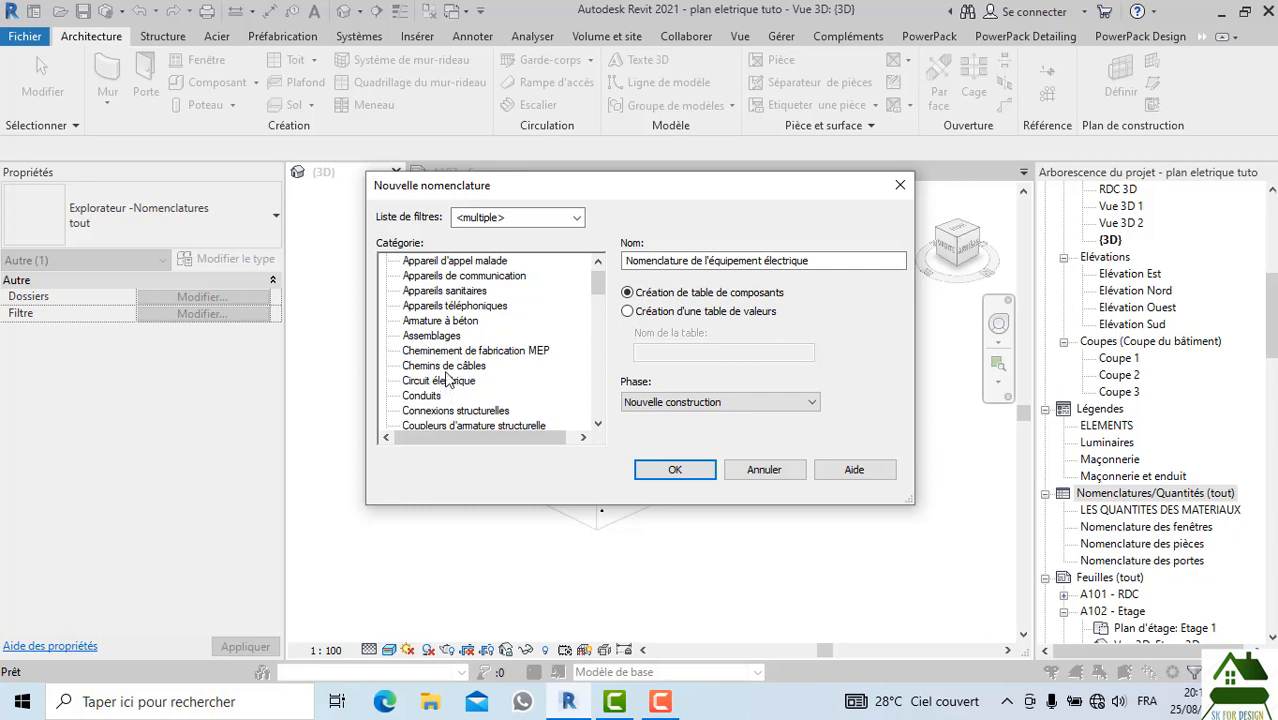
scroll(447, 380, down, 4)
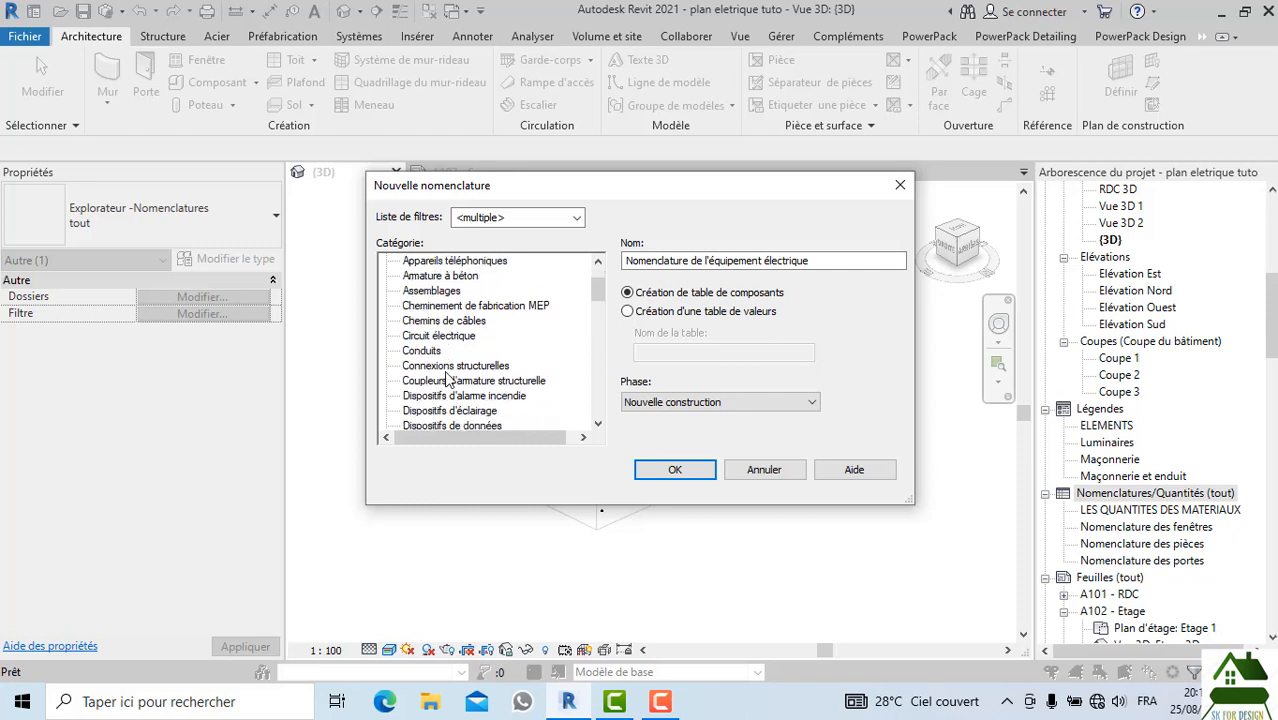
scroll(447, 380, down, 1)
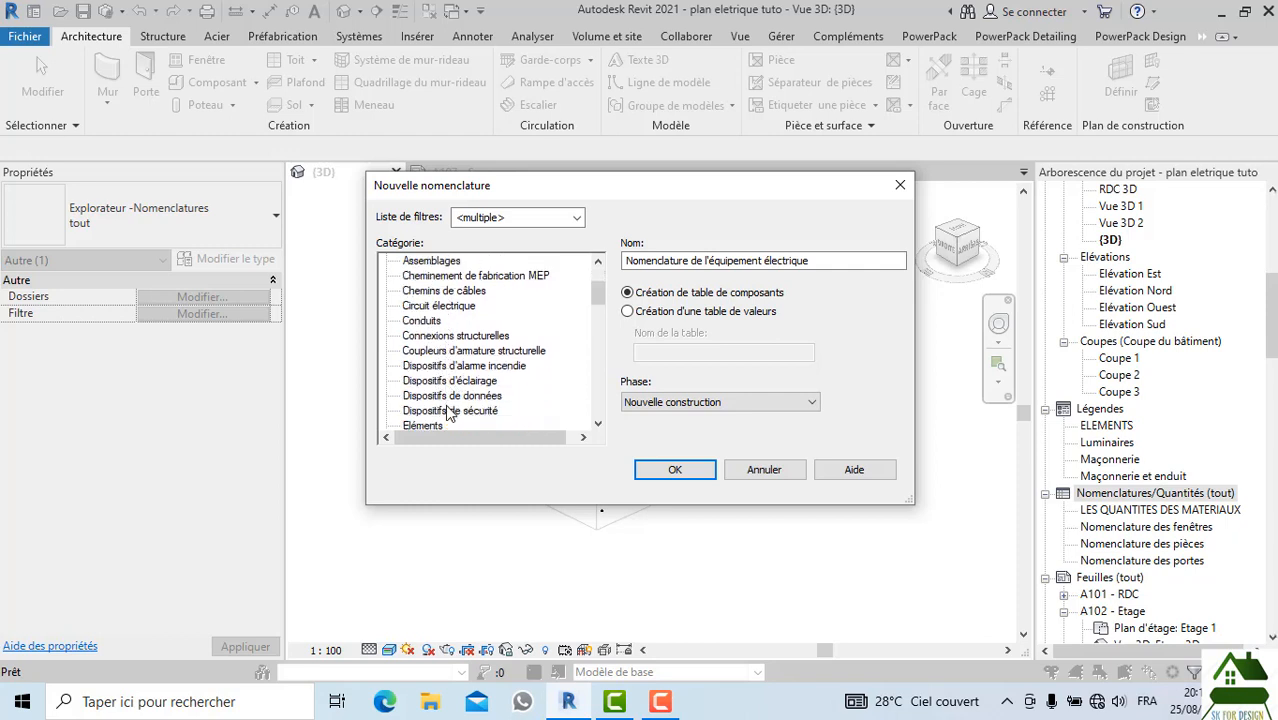
scroll(450, 370, down, 1)
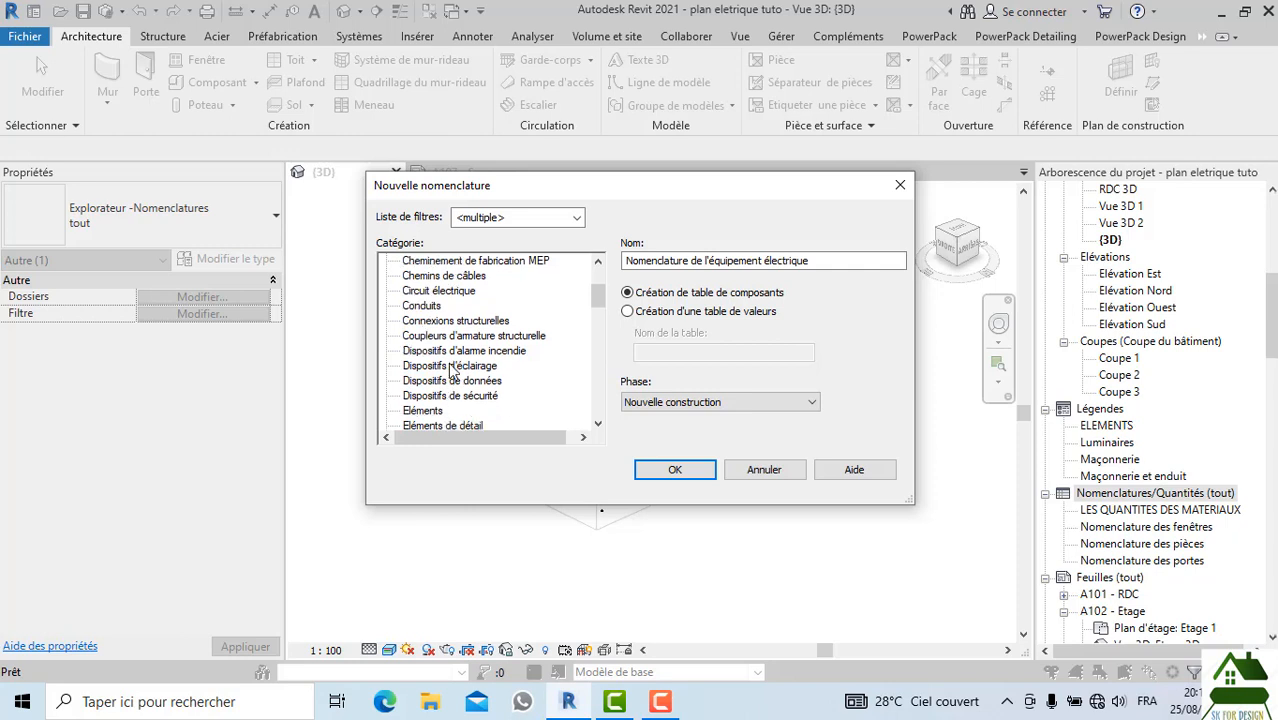
scroll(429, 418, down, 2)
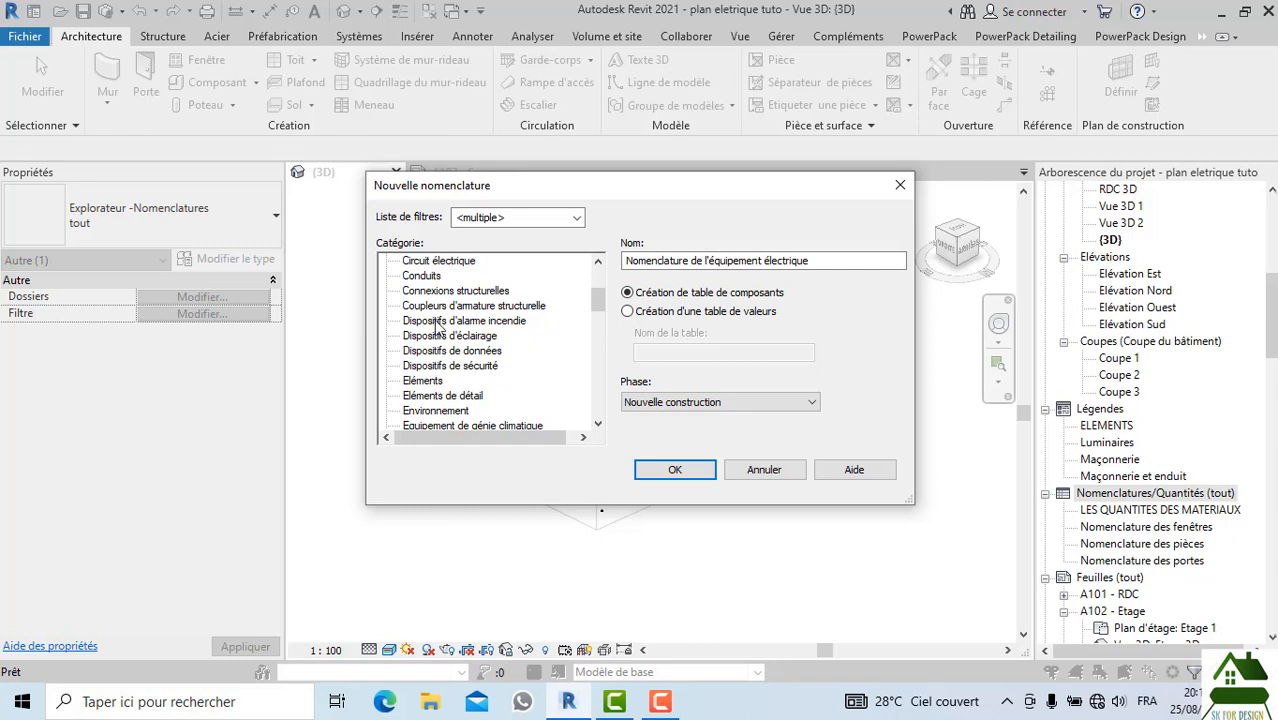
scroll(437, 327, down, 1)
scroll(437, 327, down, 1)
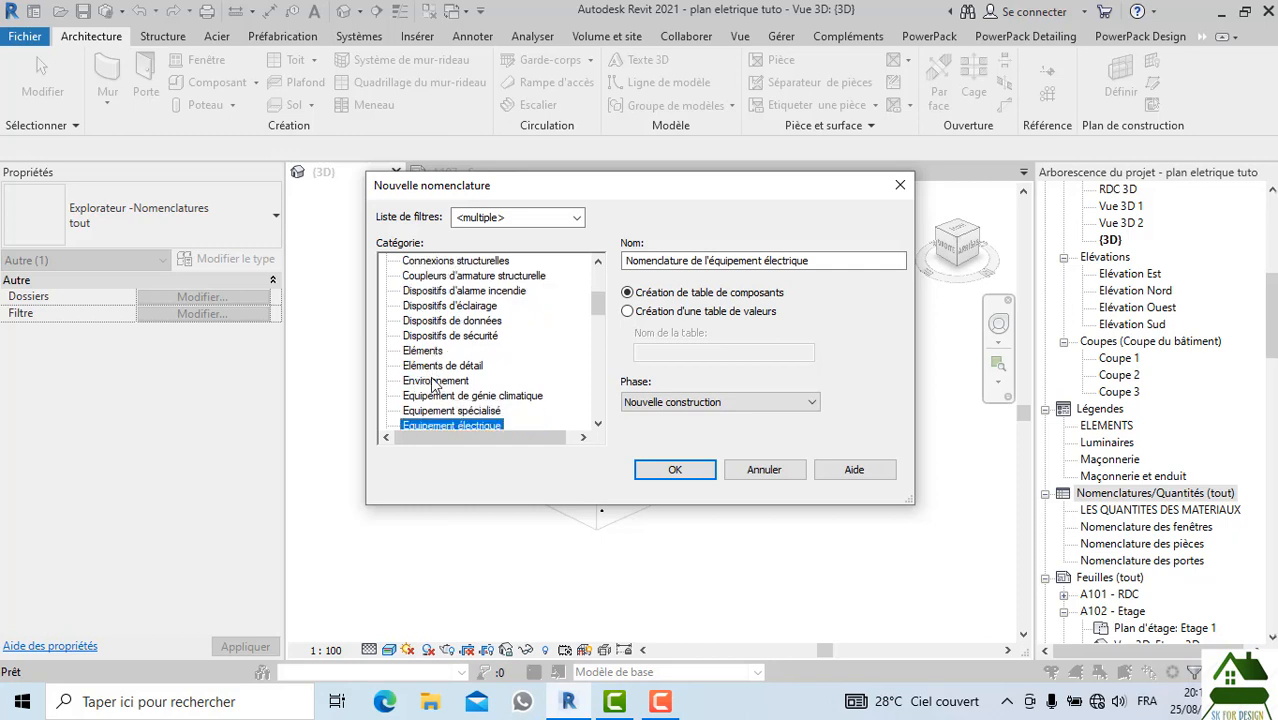
scroll(433, 400, down, 1)
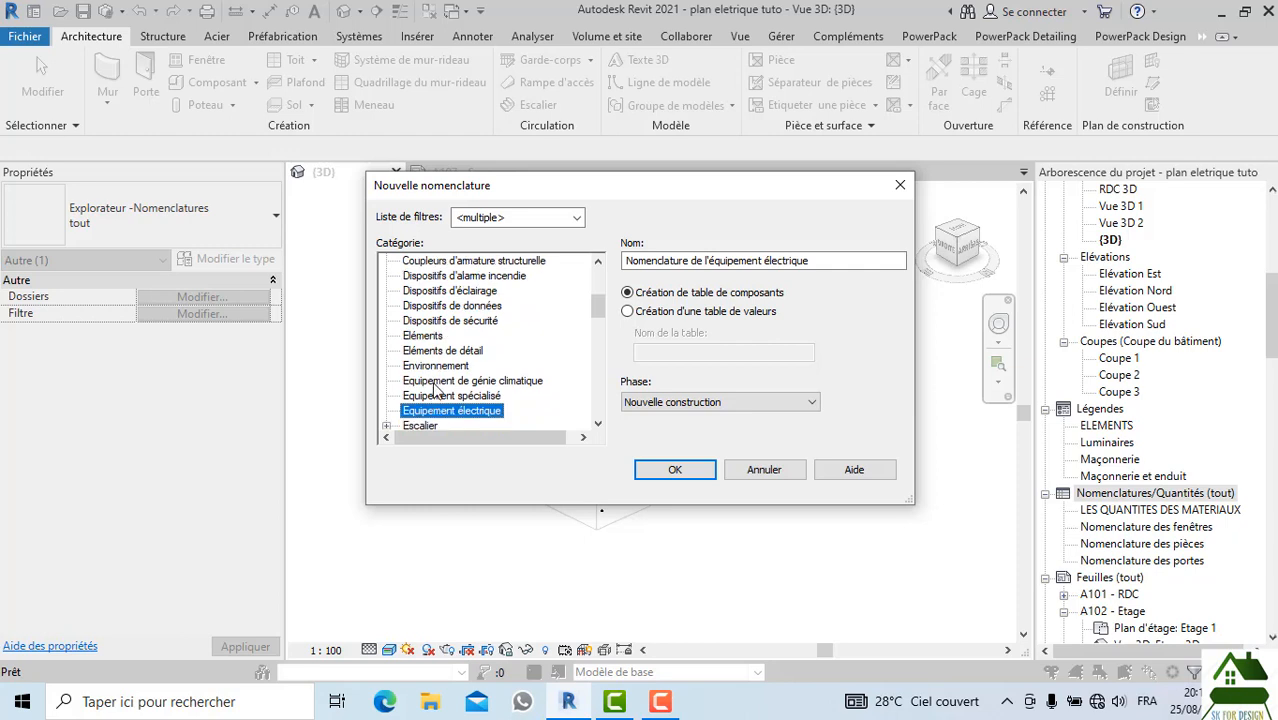
scroll(438, 412, down, 1)
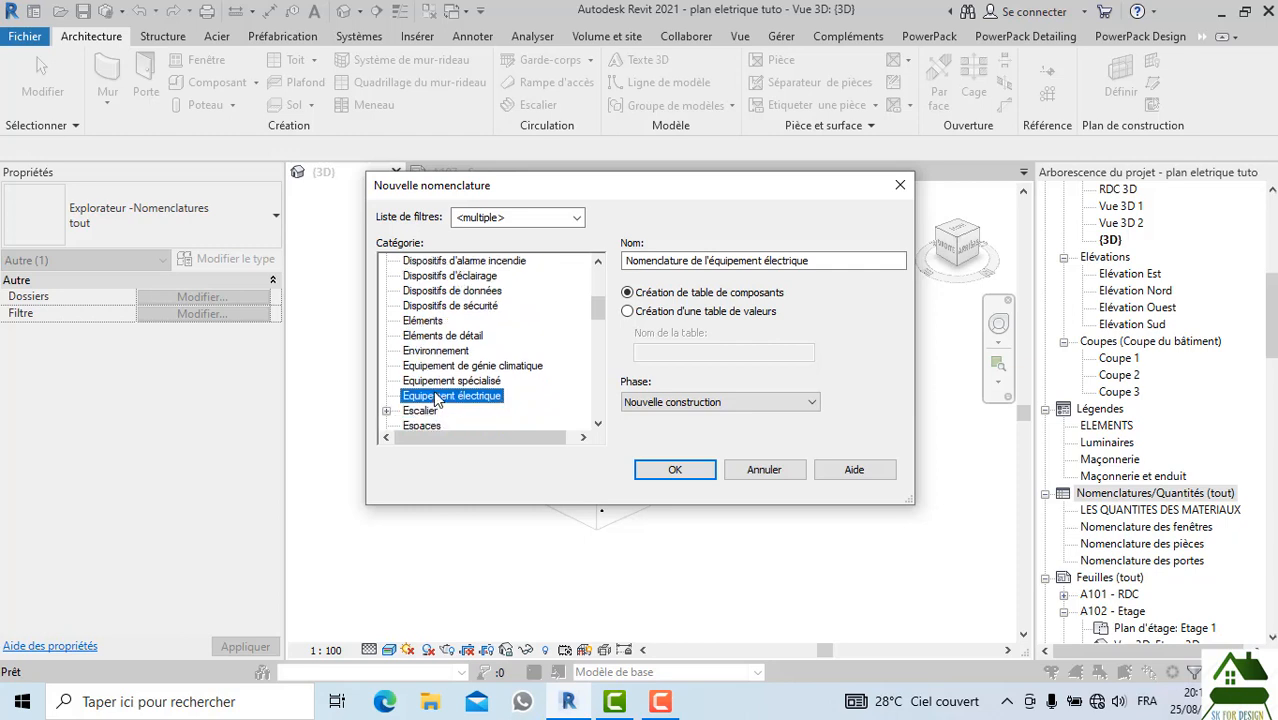
scroll(458, 400, down, 1)
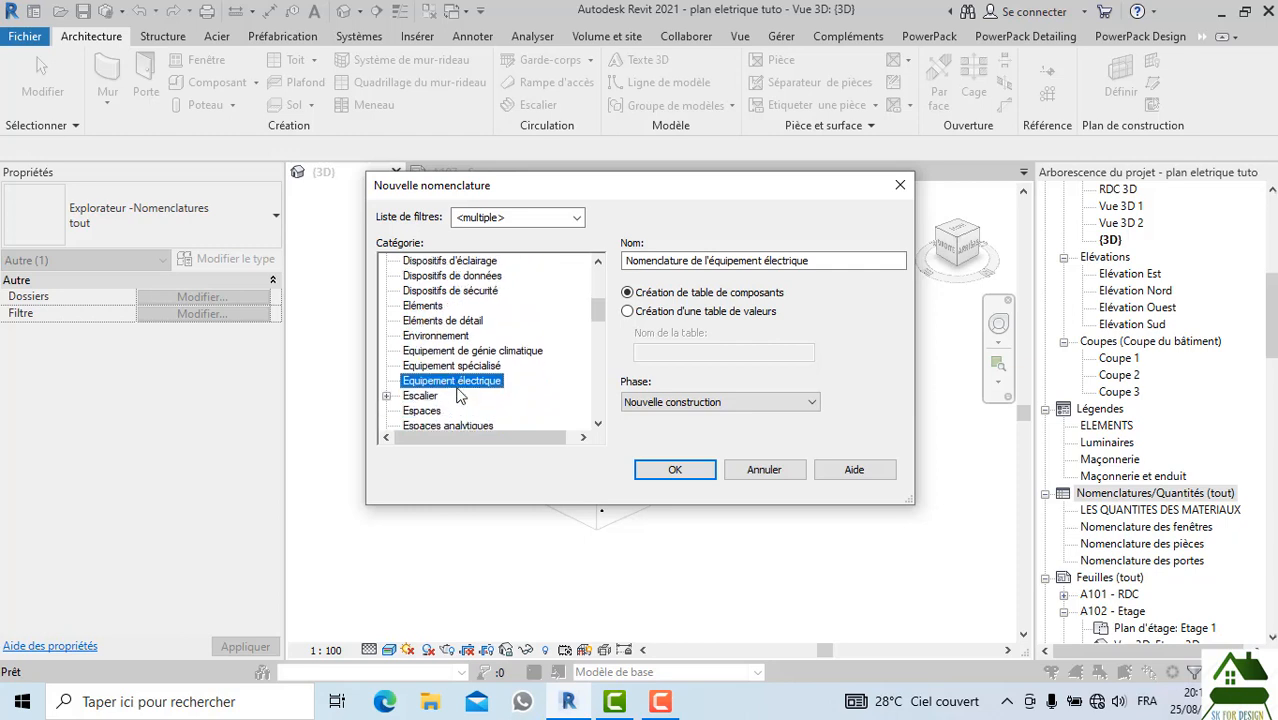
scroll(460, 398, down, 1)
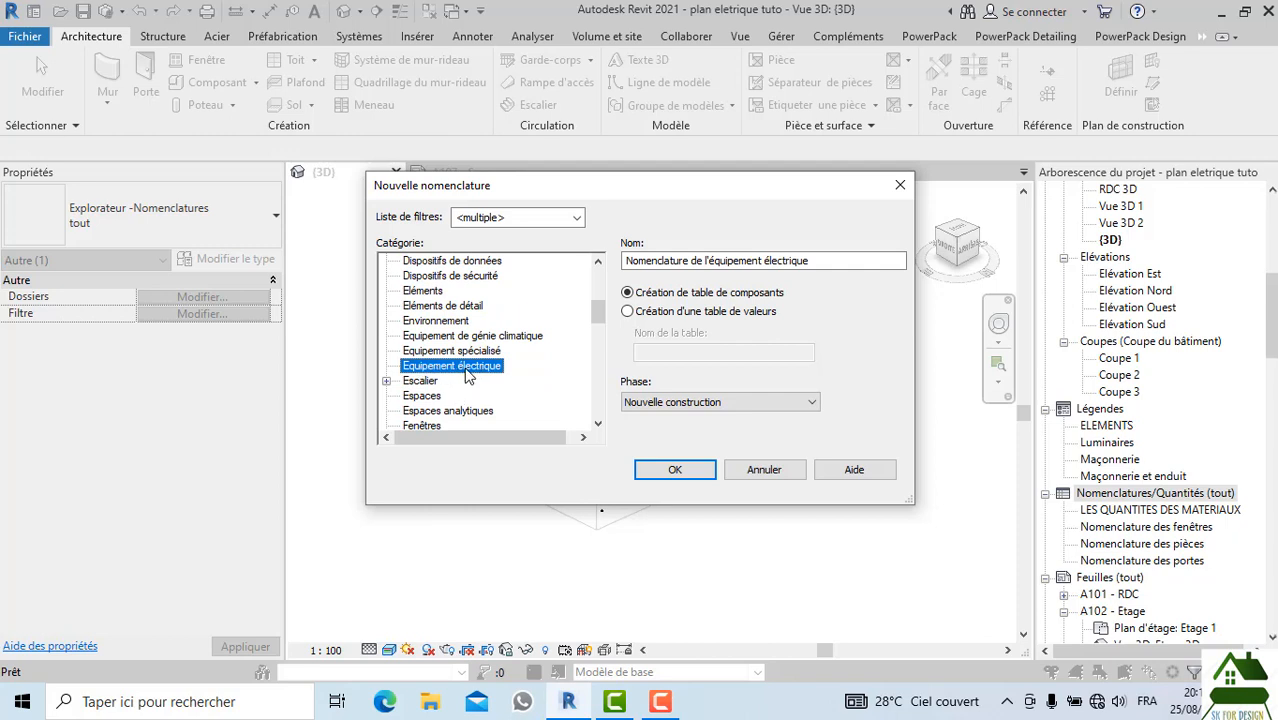
click(421, 291)
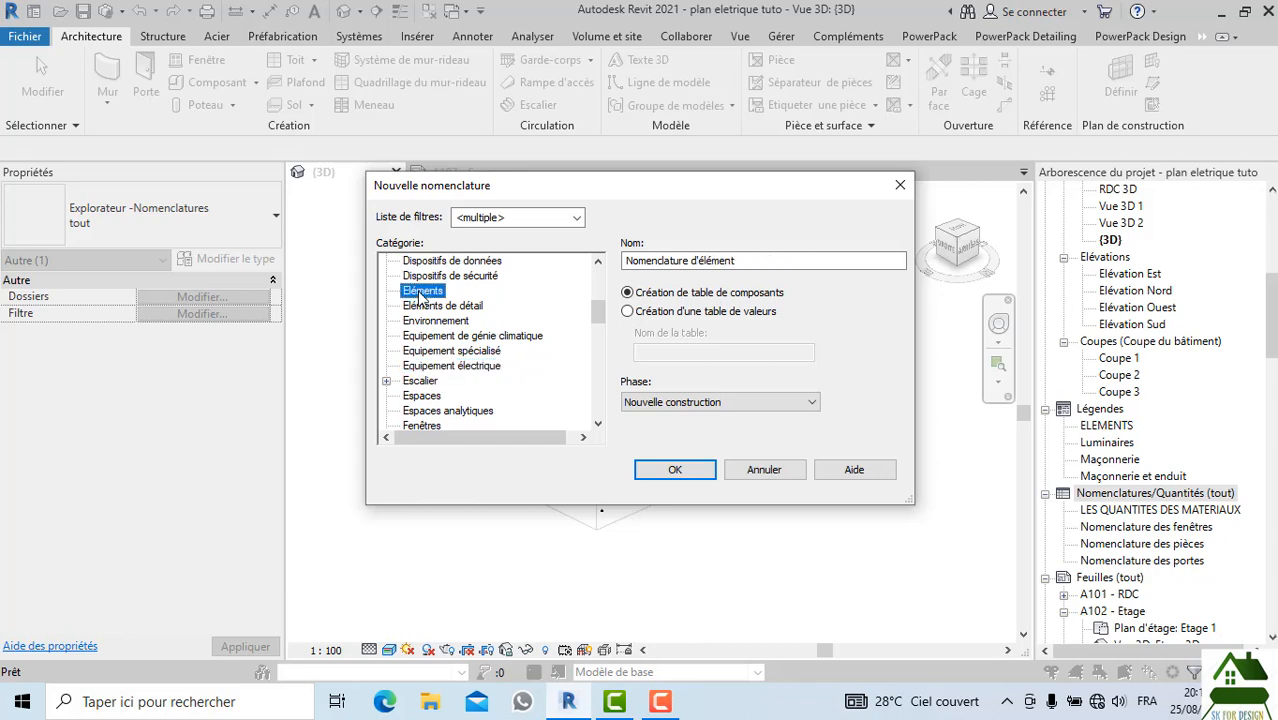
click(660, 473)
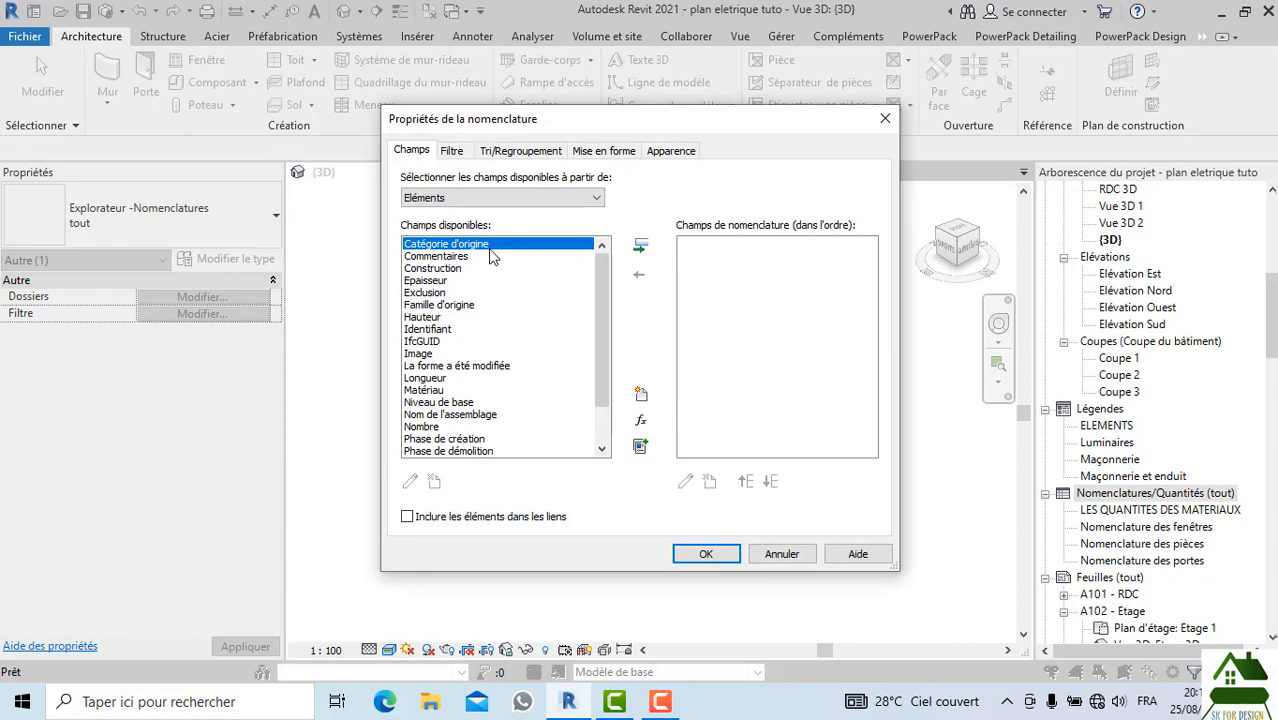
click(455, 207)
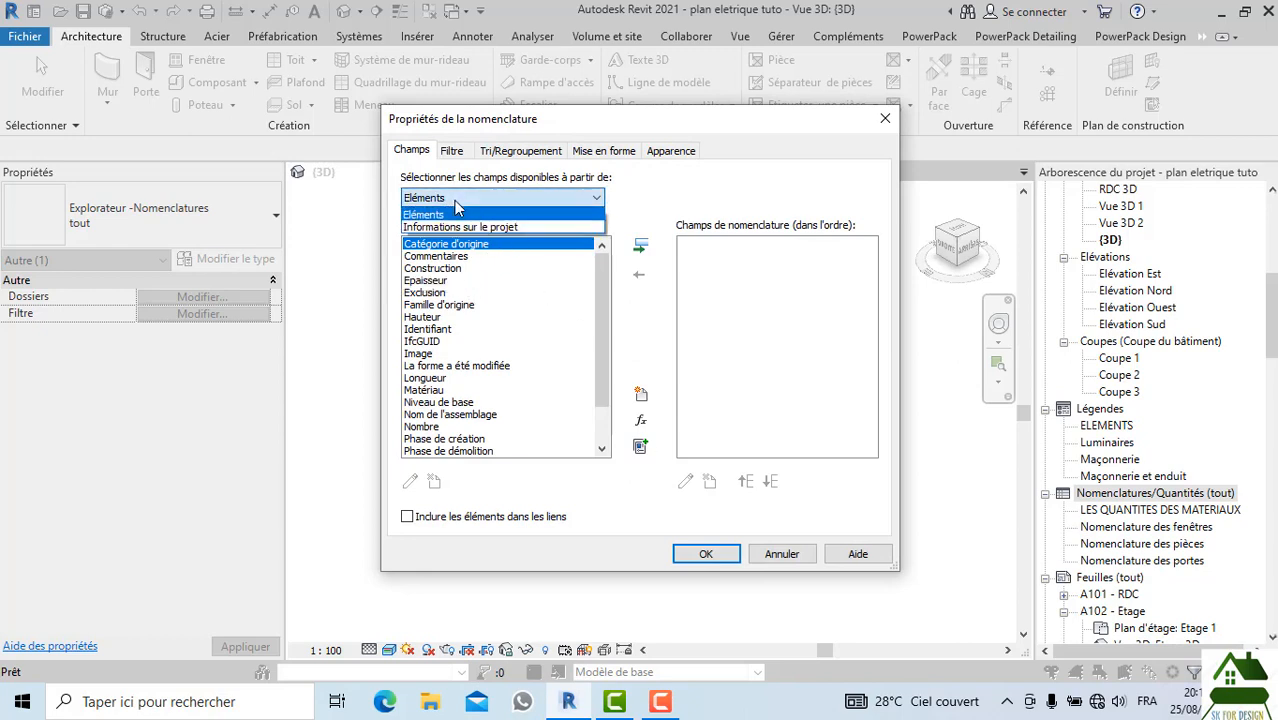
click(455, 210)
scroll(452, 350, down, 1)
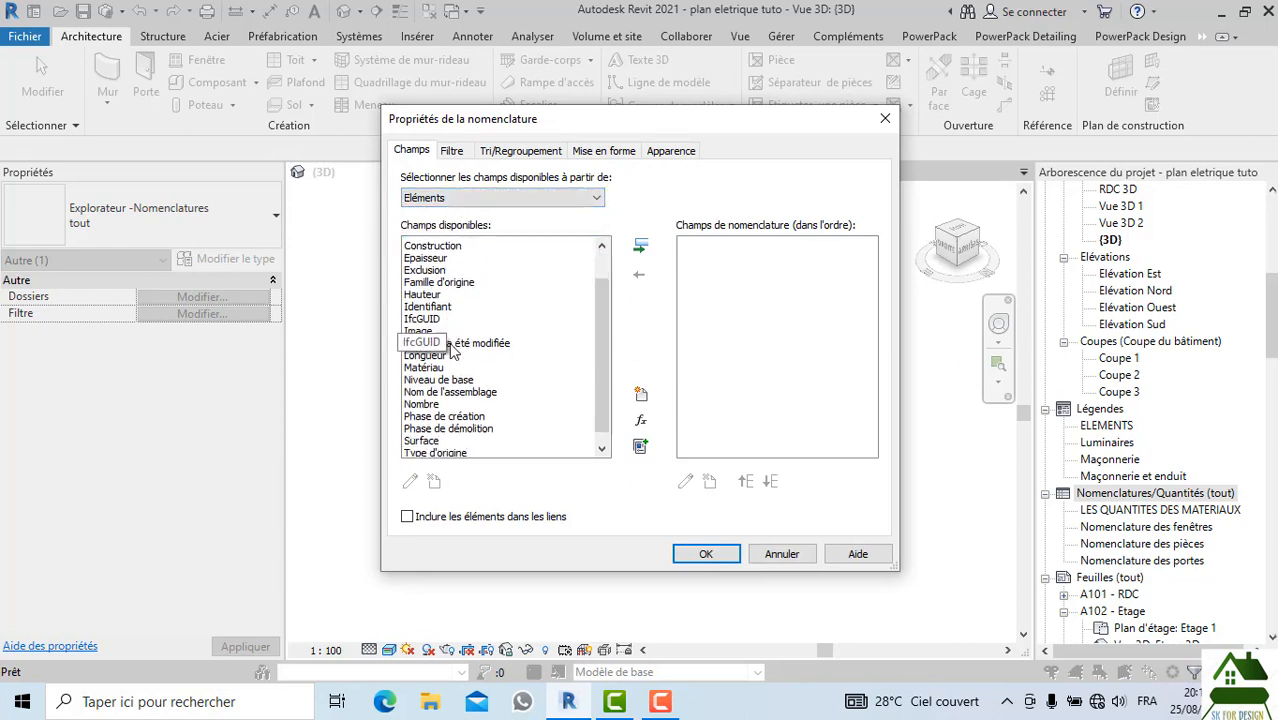
scroll(473, 410, down, 1)
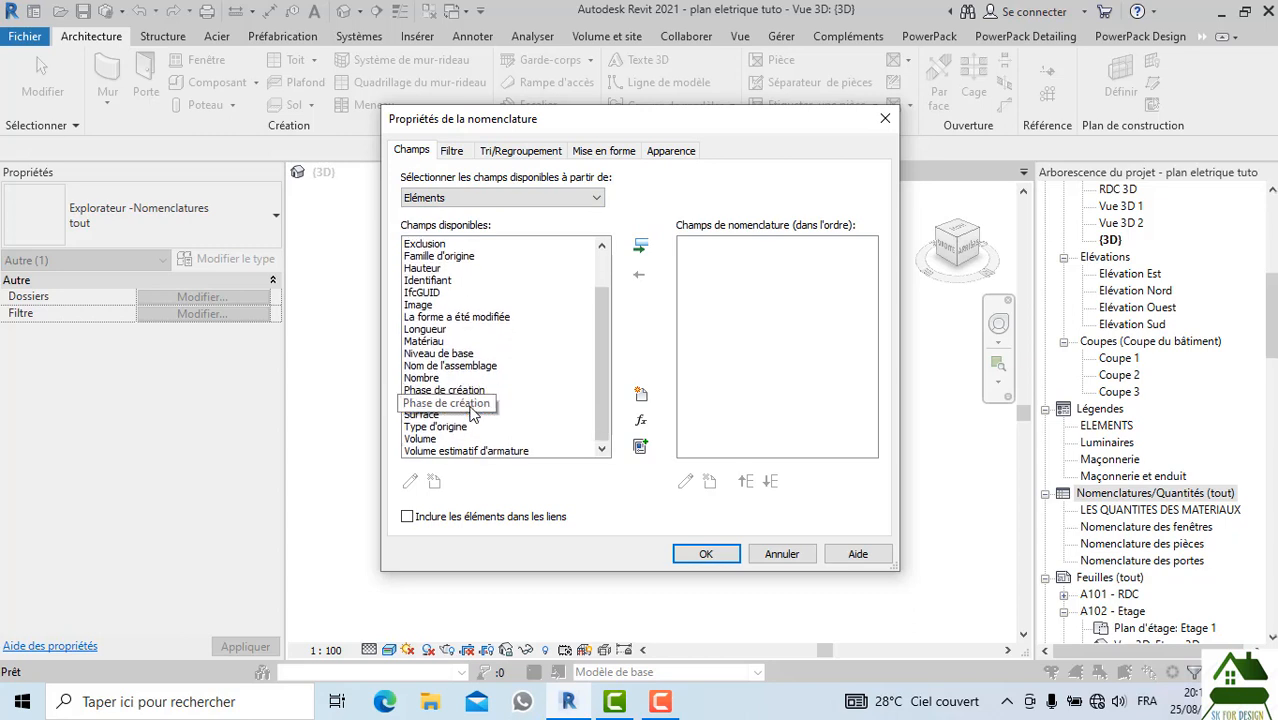
scroll(473, 410, up, 2)
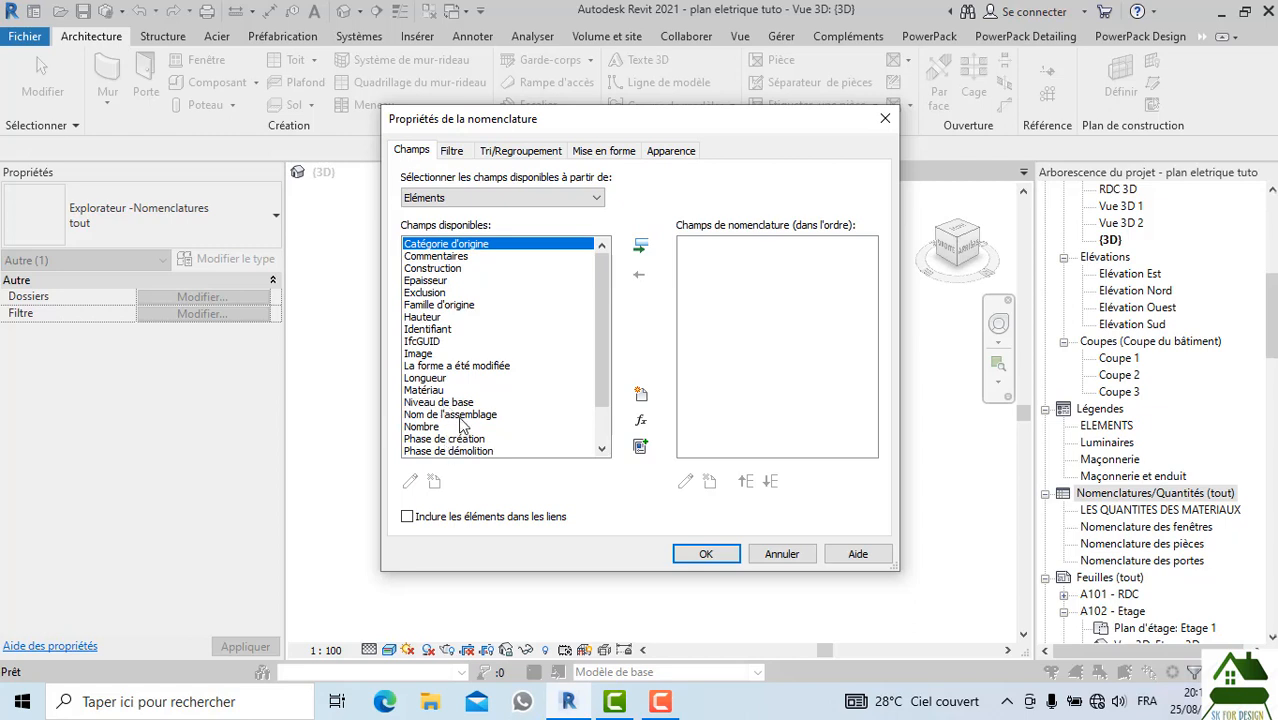
scroll(465, 424, down, 1)
scroll(480, 281, down, 1)
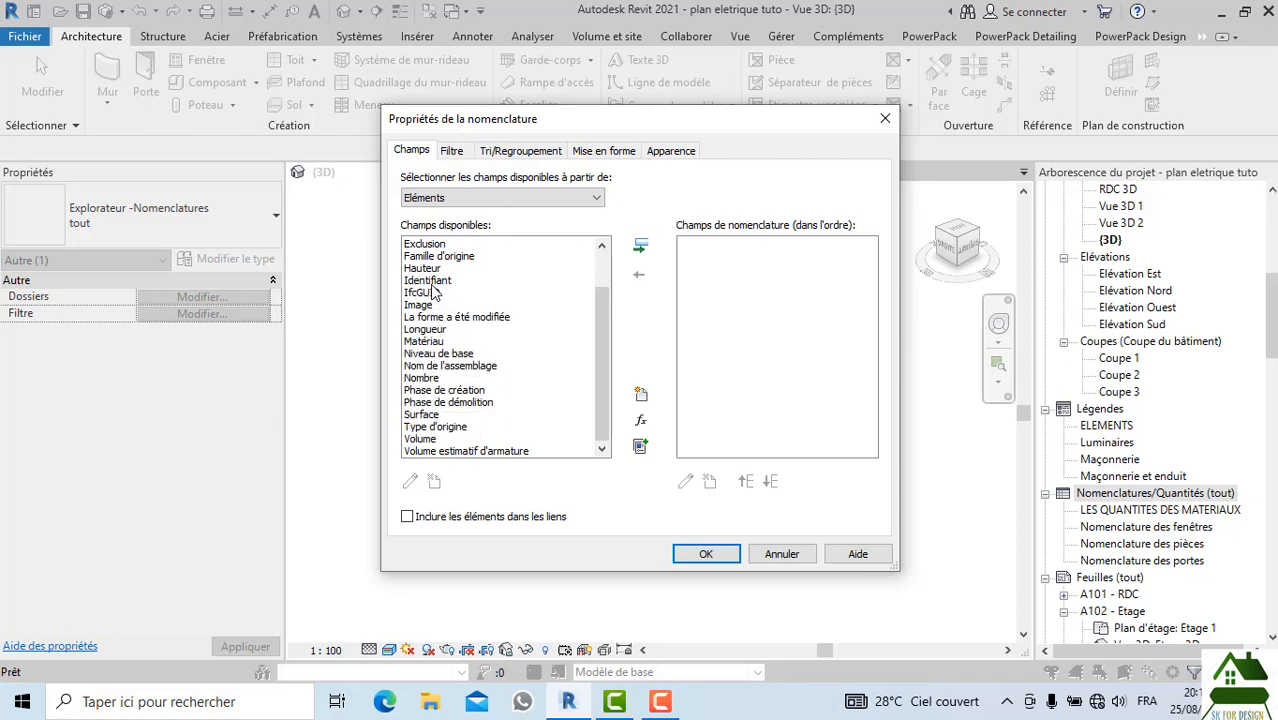
click(786, 553)
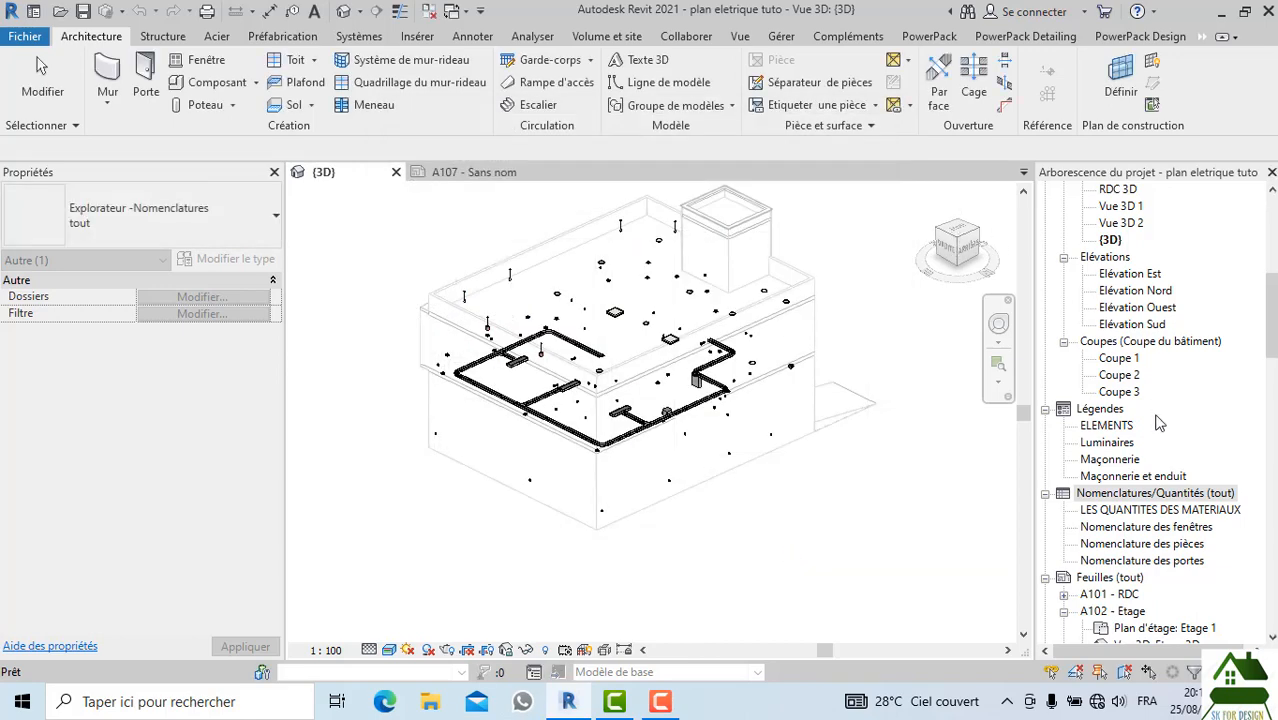
Create a new schedule/quantities table for the Luminaires category as a component schedule
right_click(1132, 493)
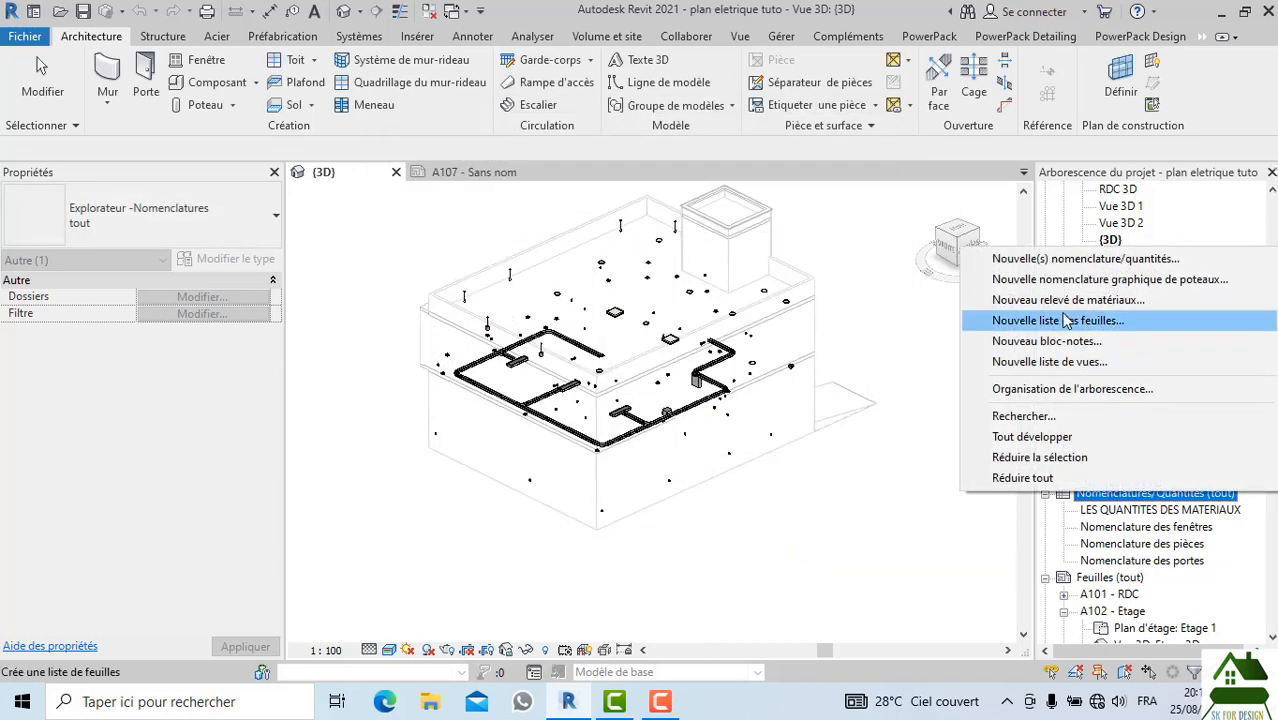
click(1060, 258)
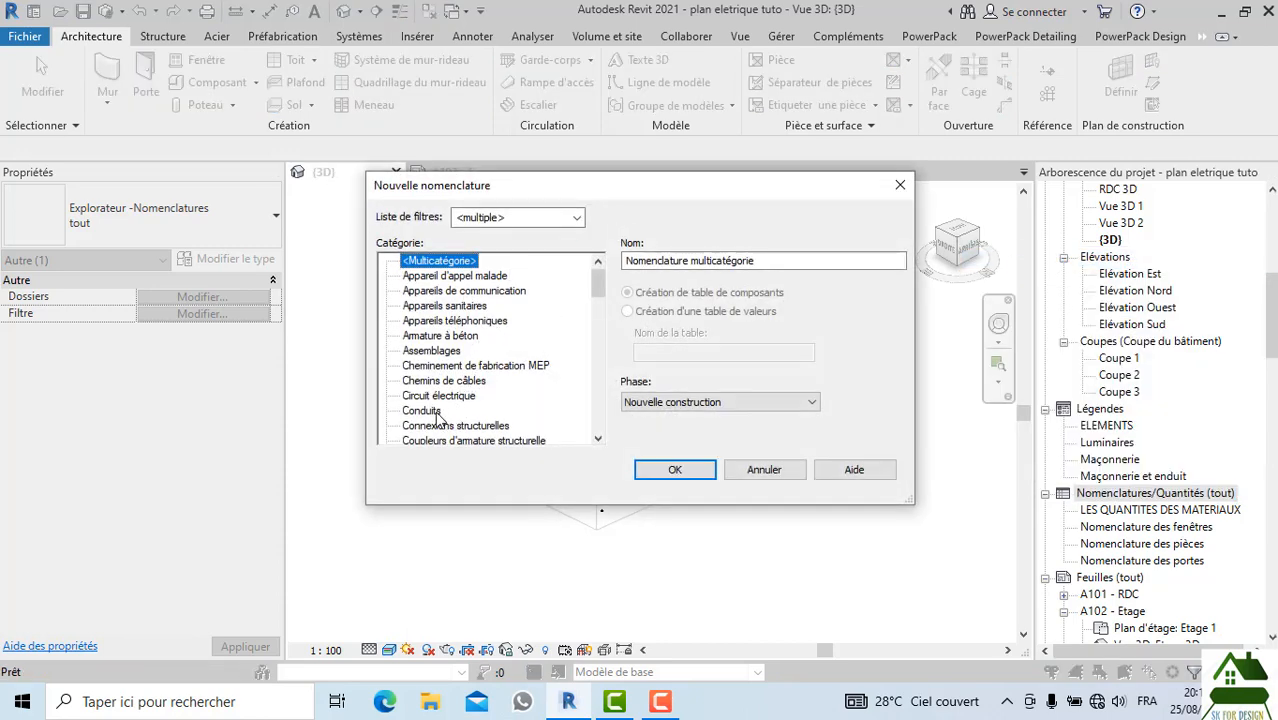
scroll(437, 401, down, 1)
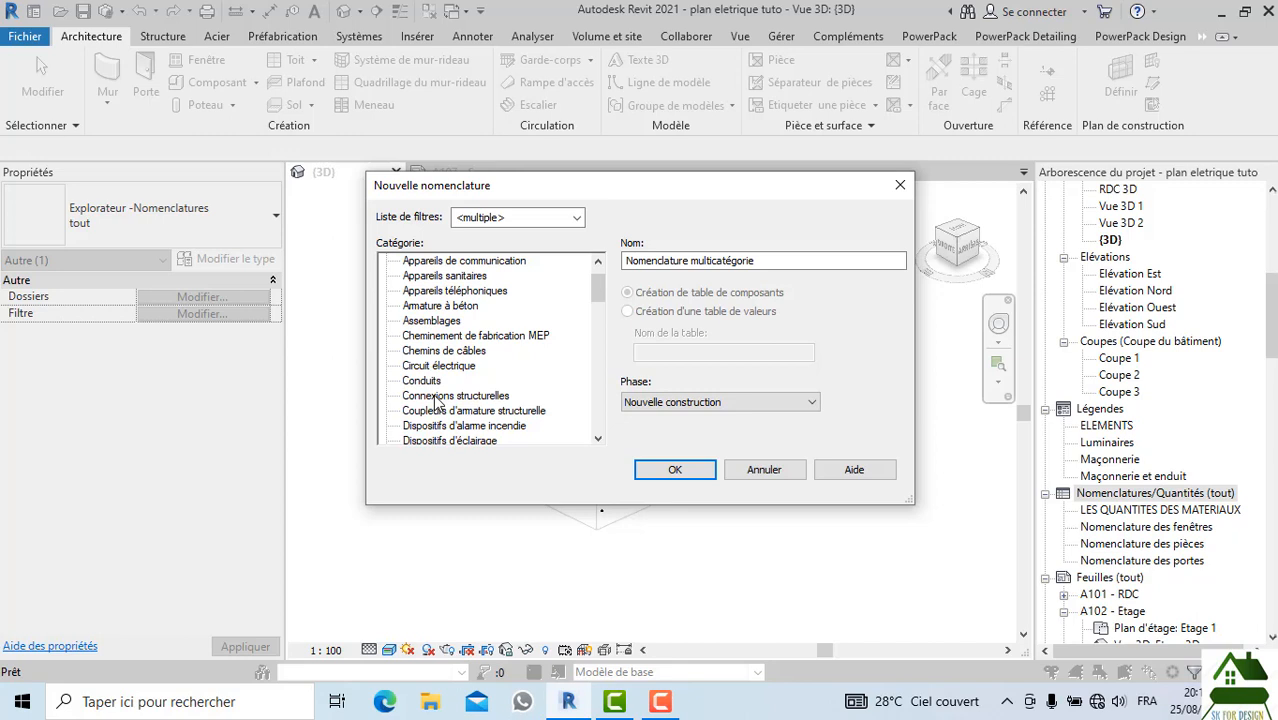
scroll(437, 423, down, 3)
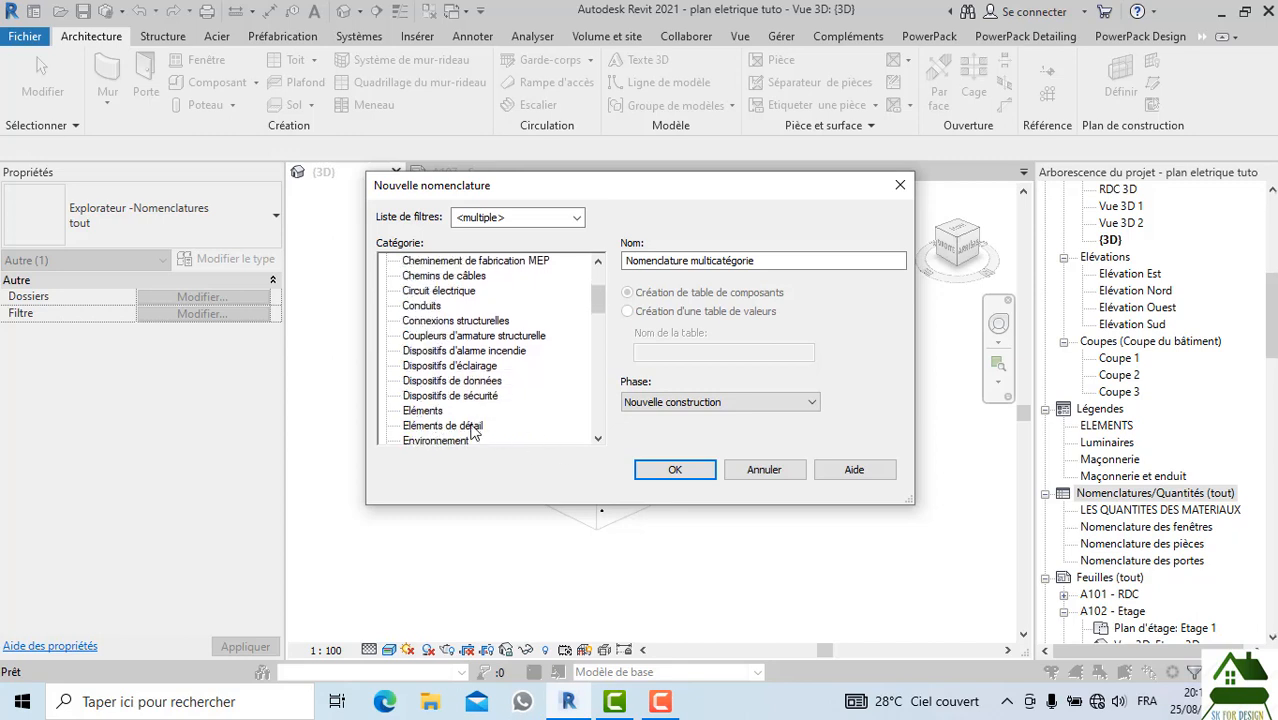
scroll(475, 431, down, 1)
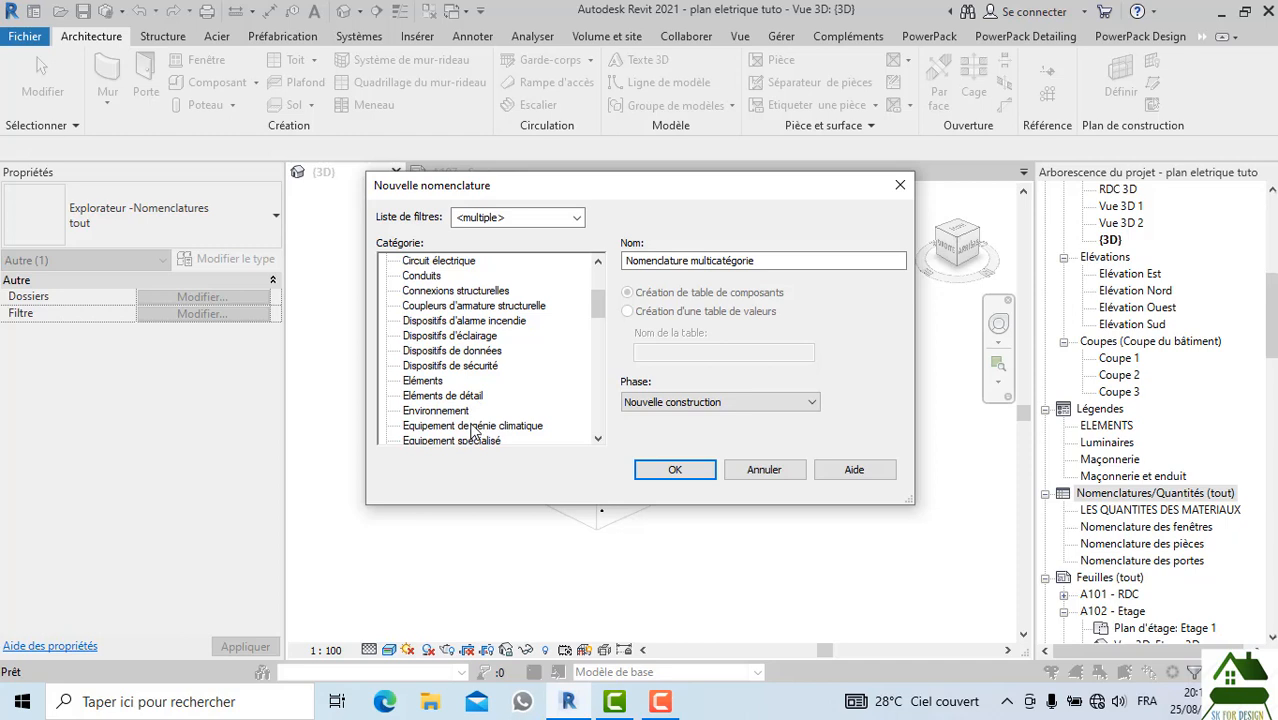
scroll(475, 431, down, 1)
scroll(475, 431, down, 4)
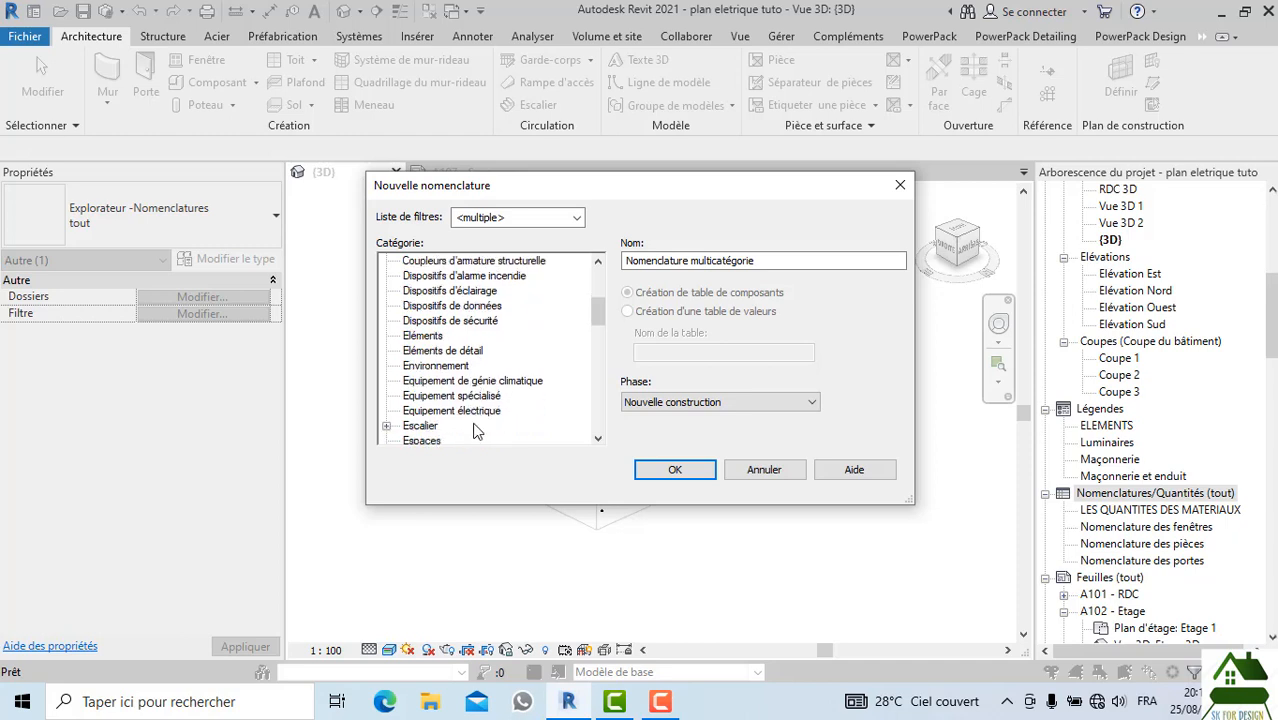
scroll(475, 431, down, 1)
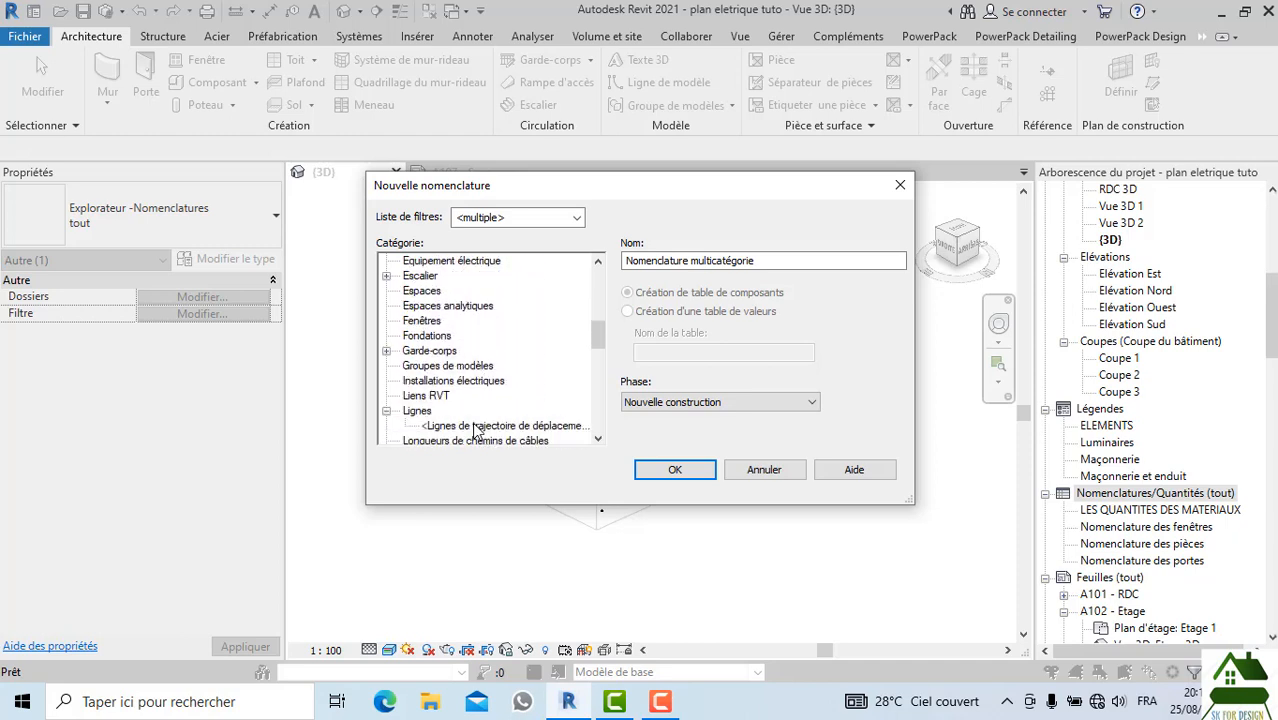
scroll(475, 405, down, 2)
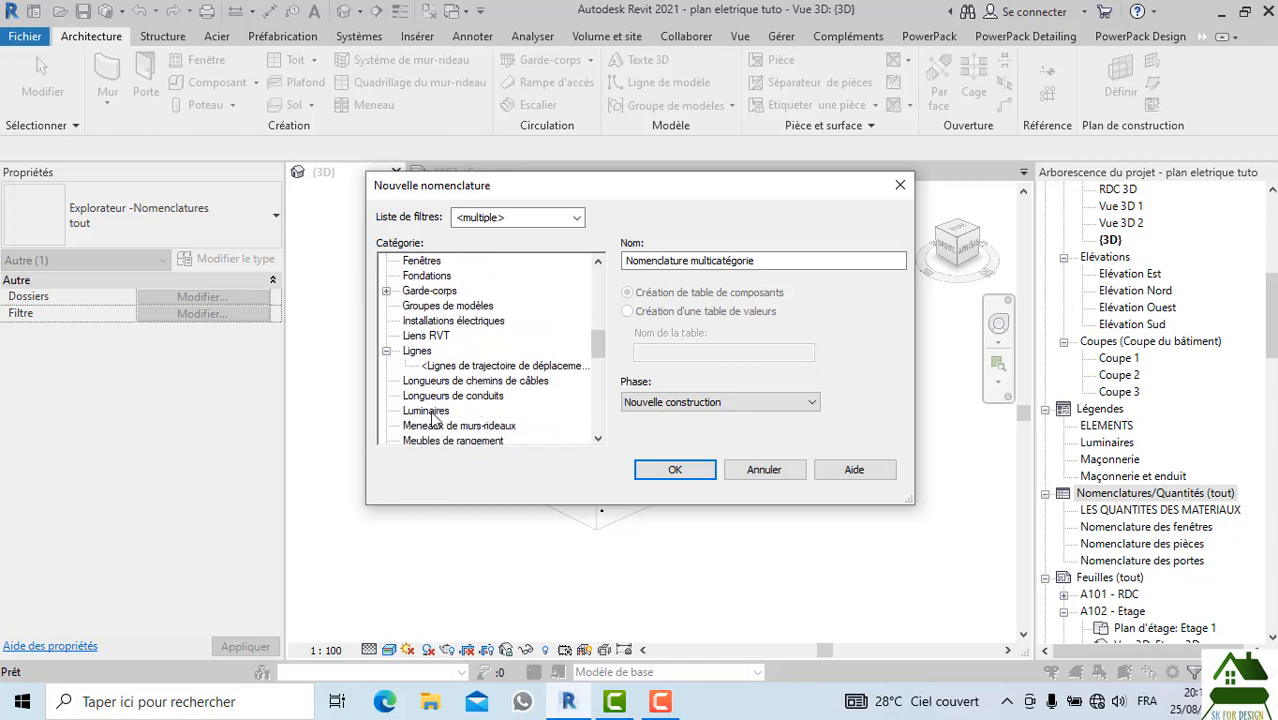
click(430, 413)
scroll(498, 398, down, 2)
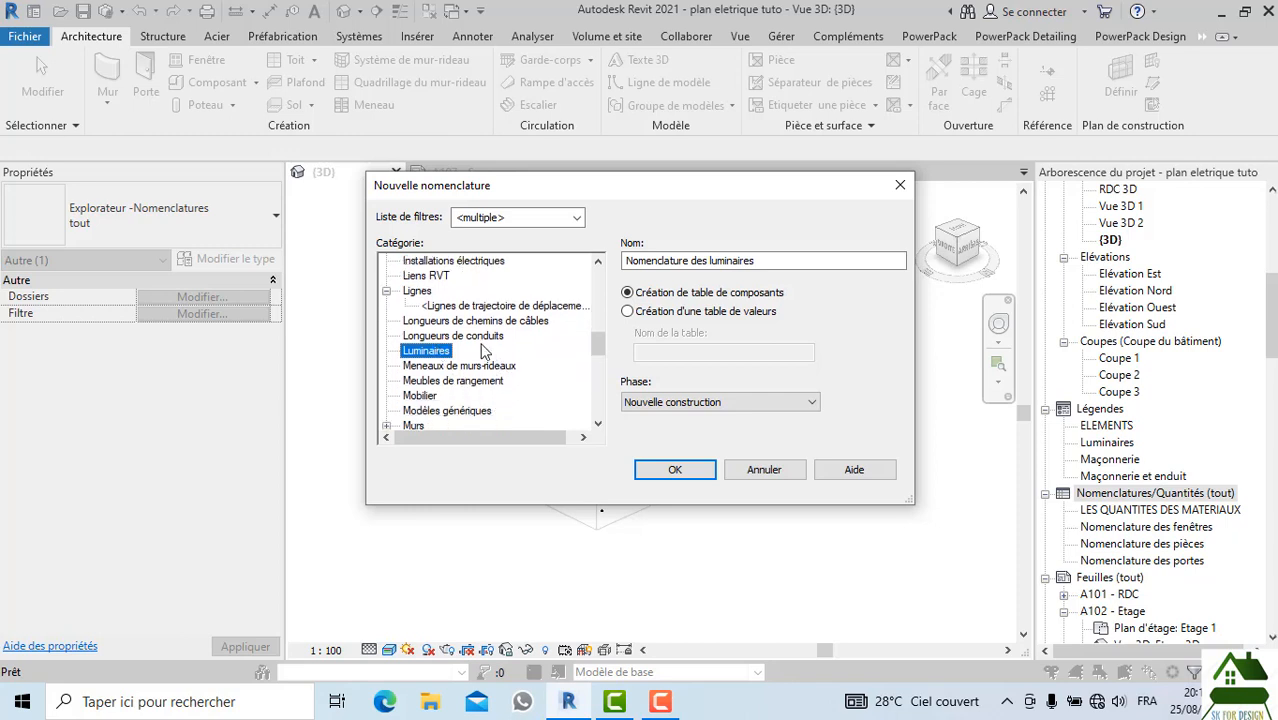
scroll(476, 391, down, 1)
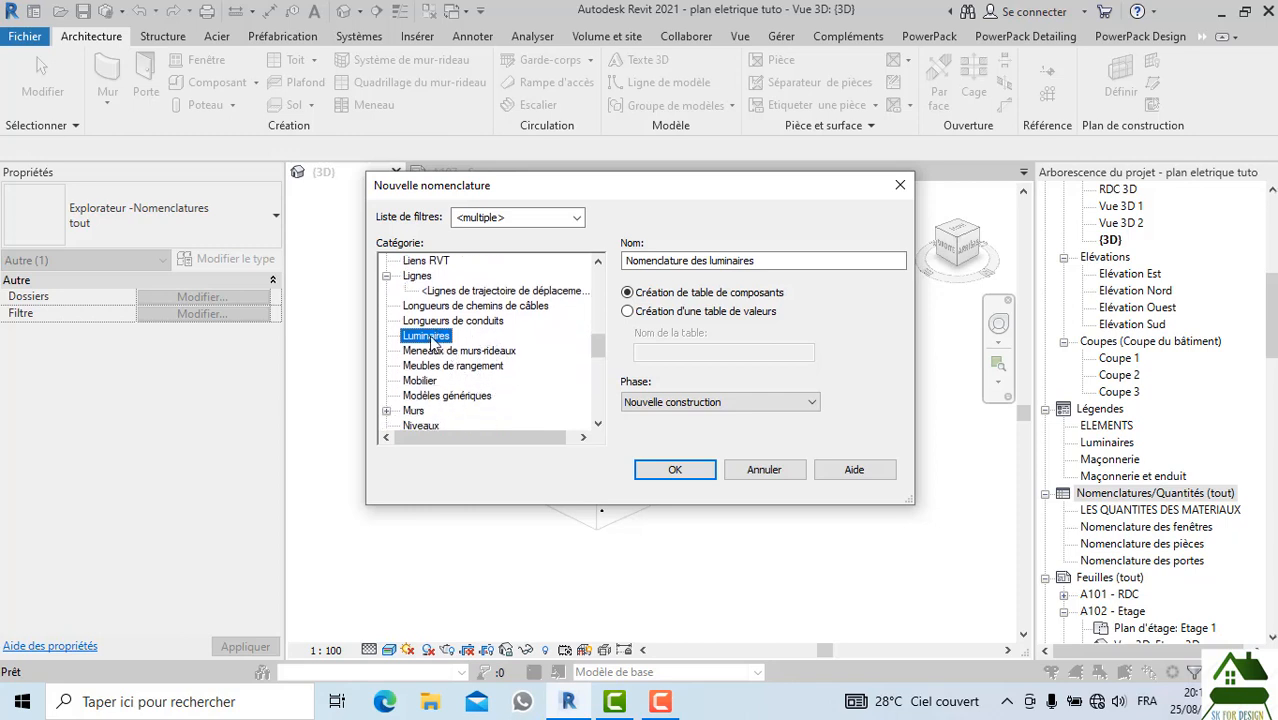
click(681, 465)
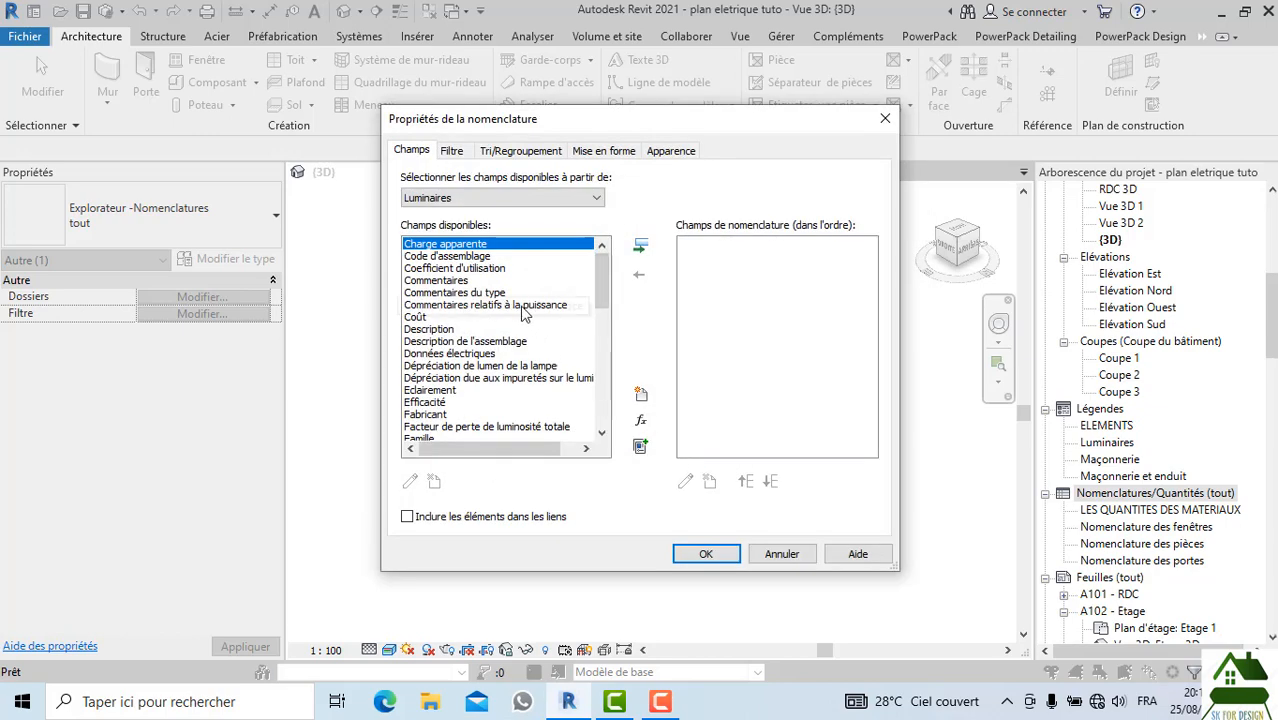
Add the Coût and Données électriques fields to the lighting fixture schedule
click(491, 201)
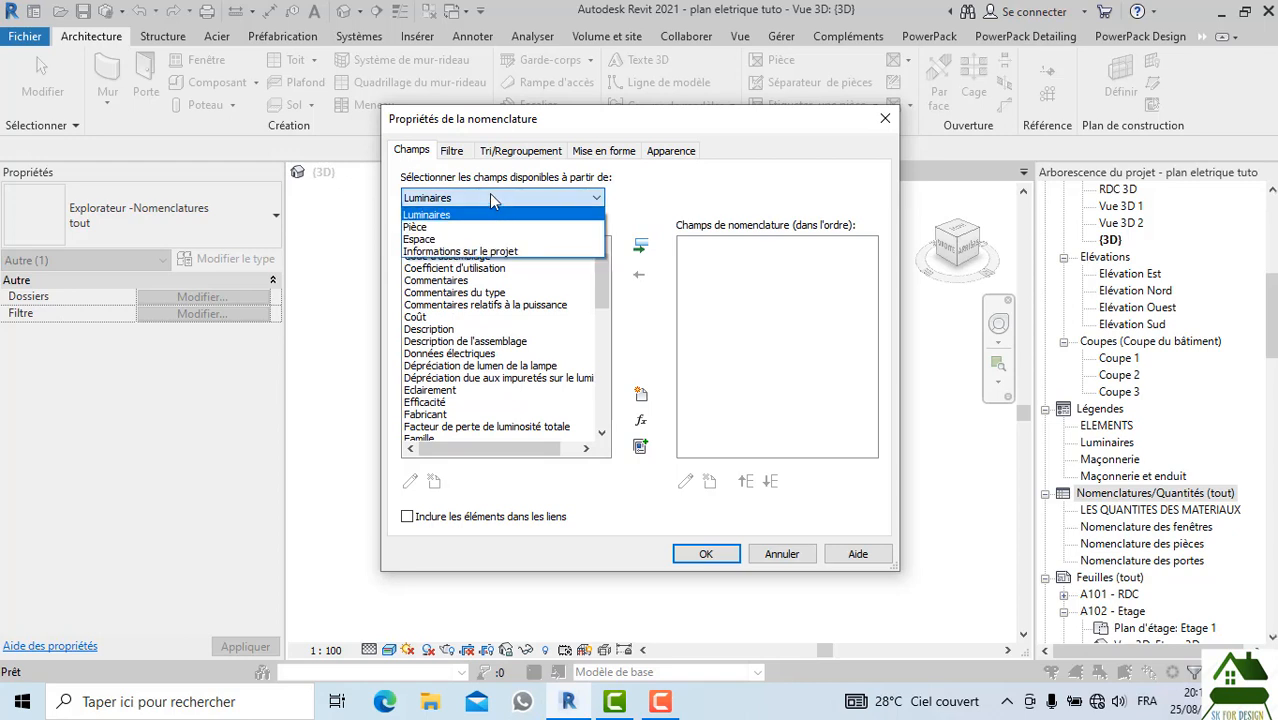
click(489, 197)
click(489, 197)
click(489, 197)
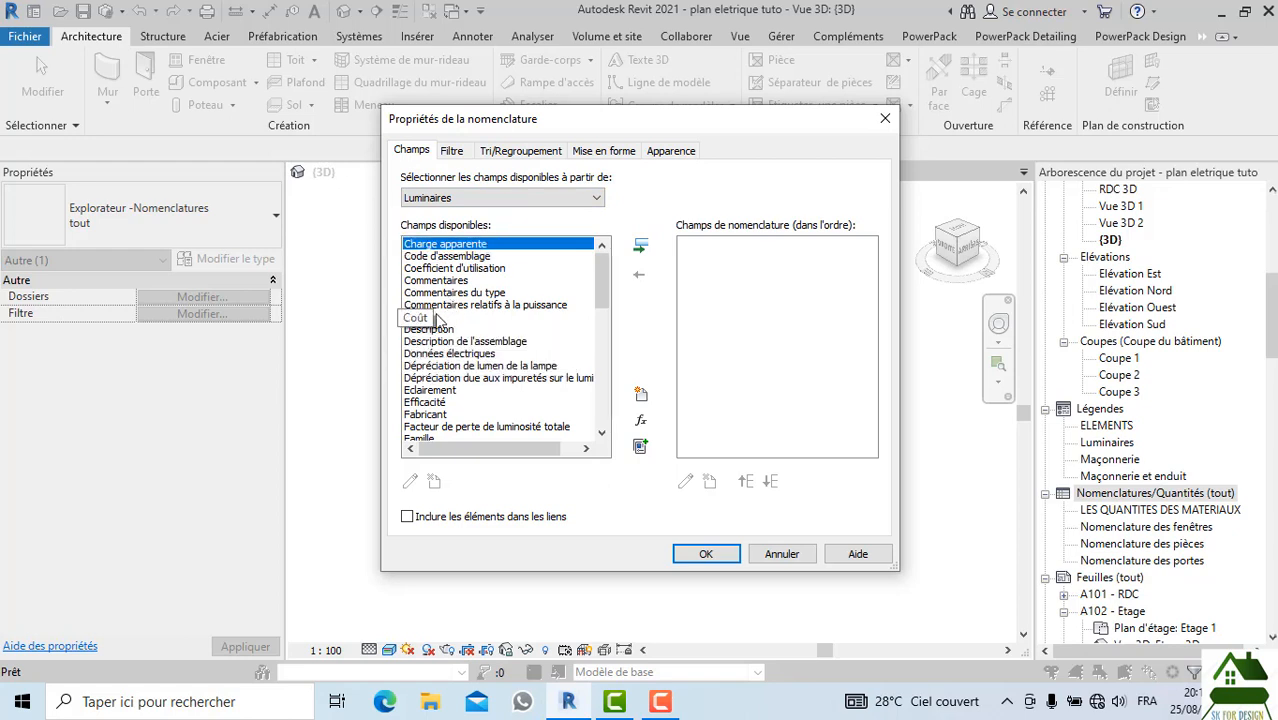
click(425, 317)
click(641, 246)
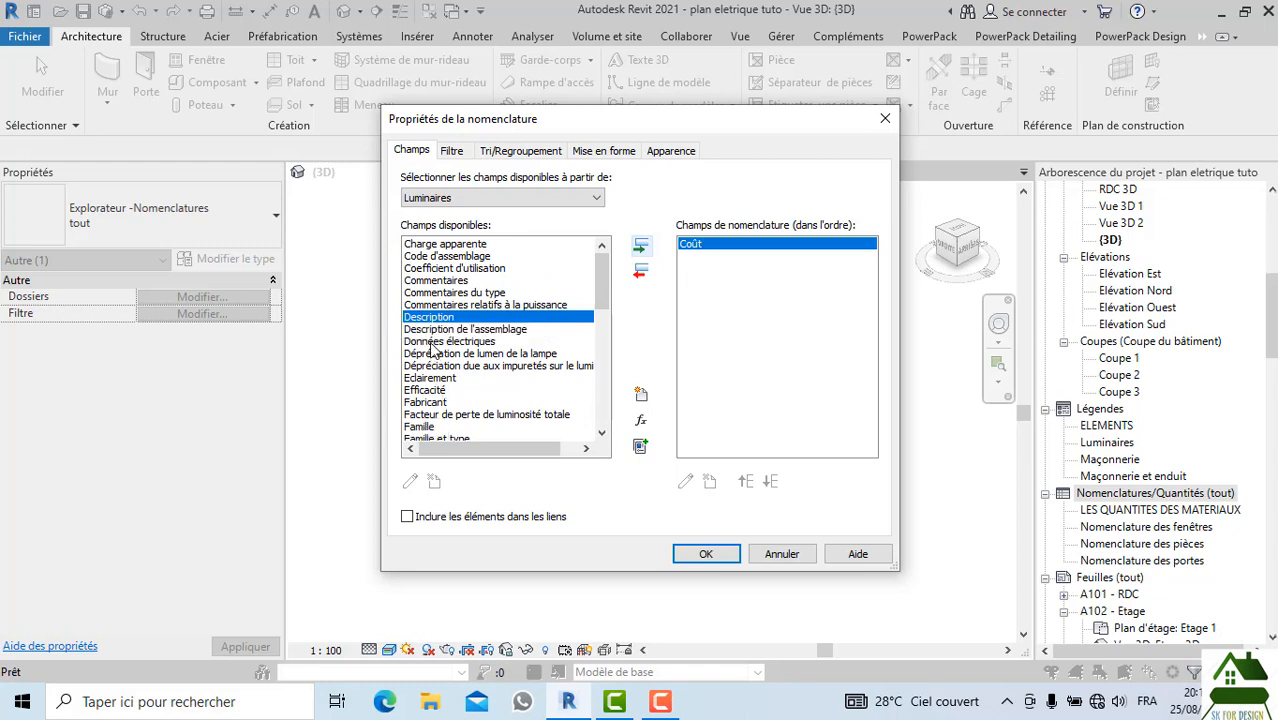
click(434, 341)
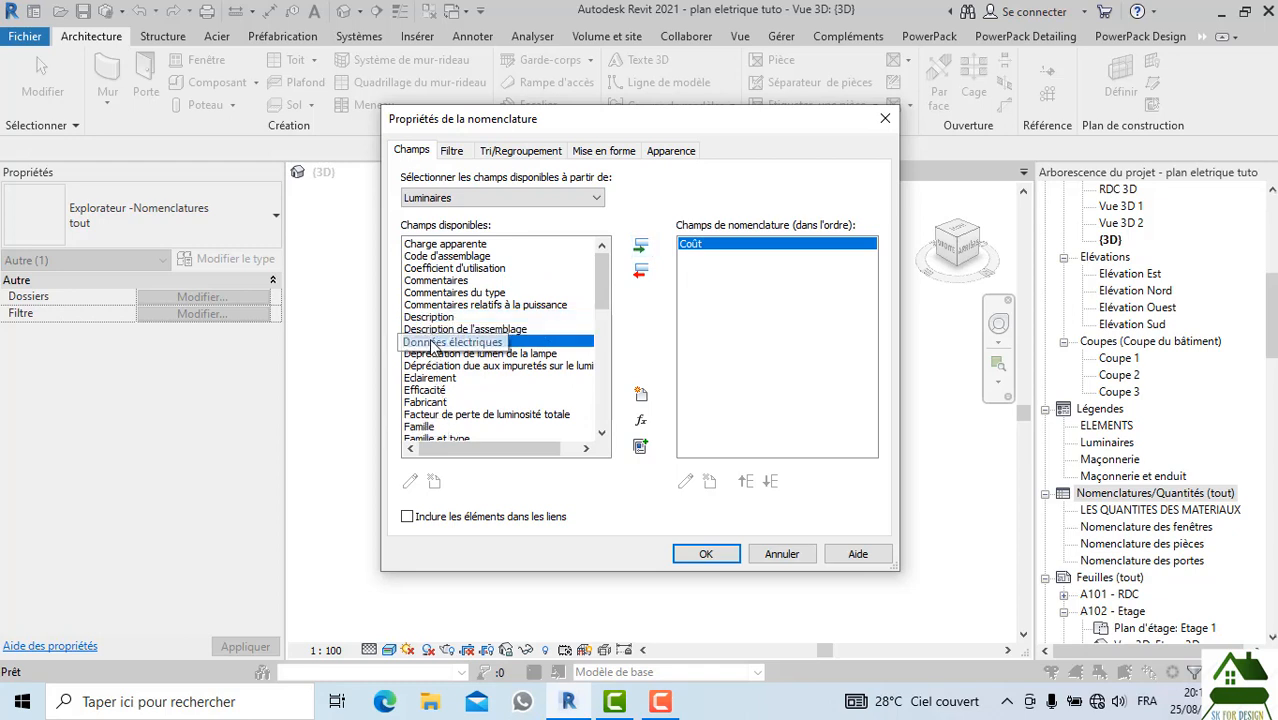
click(641, 245)
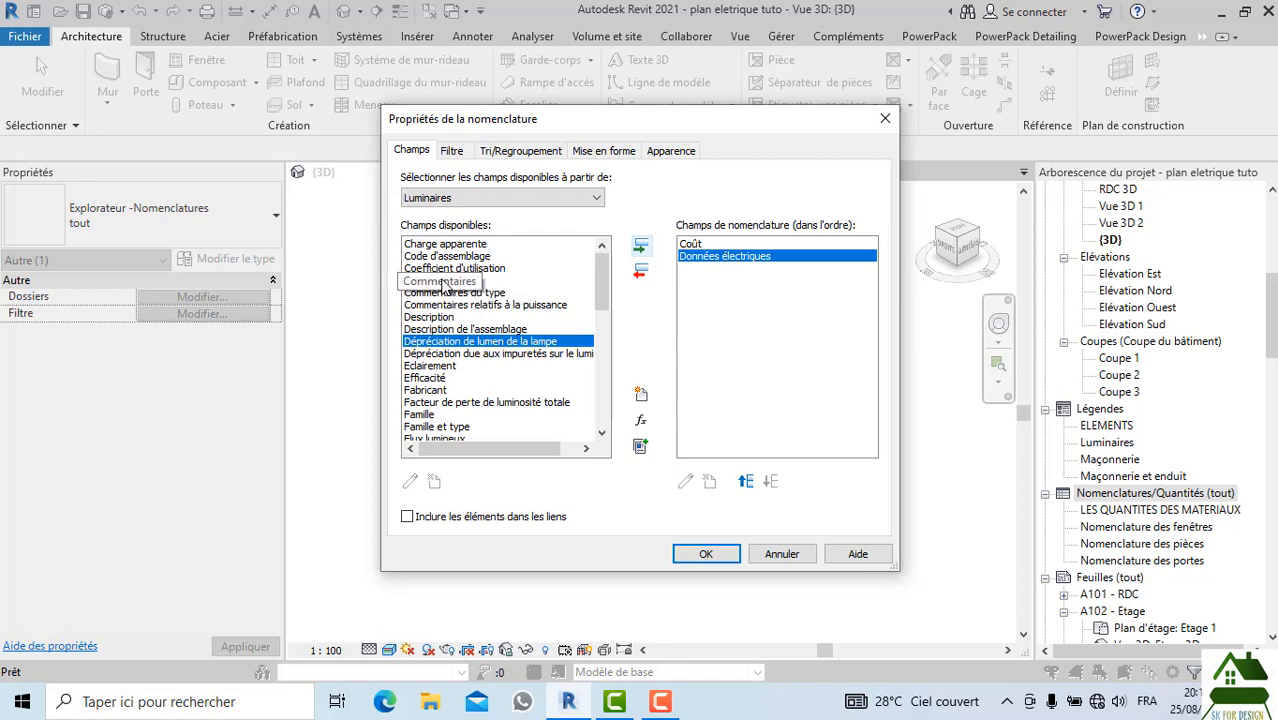
Add the Puissance field to the lighting fixture schedule after Données électriques
scroll(425, 412, down, 1)
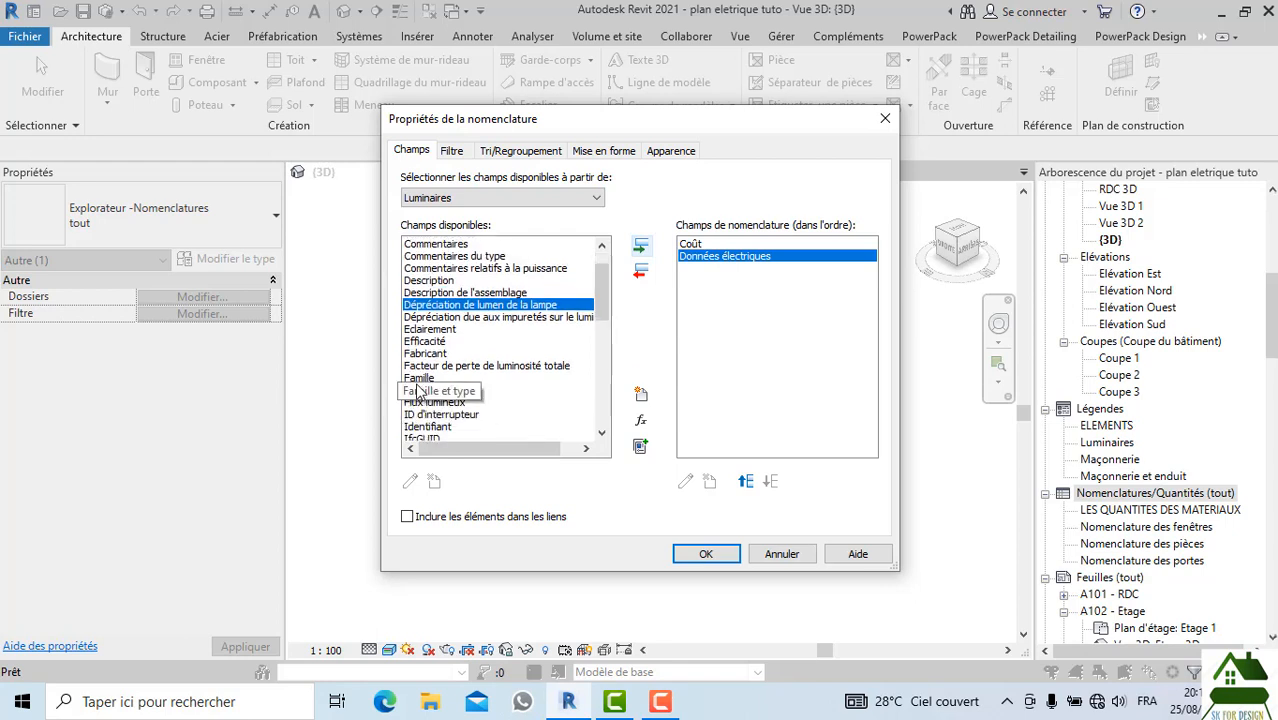
scroll(428, 425, down, 2)
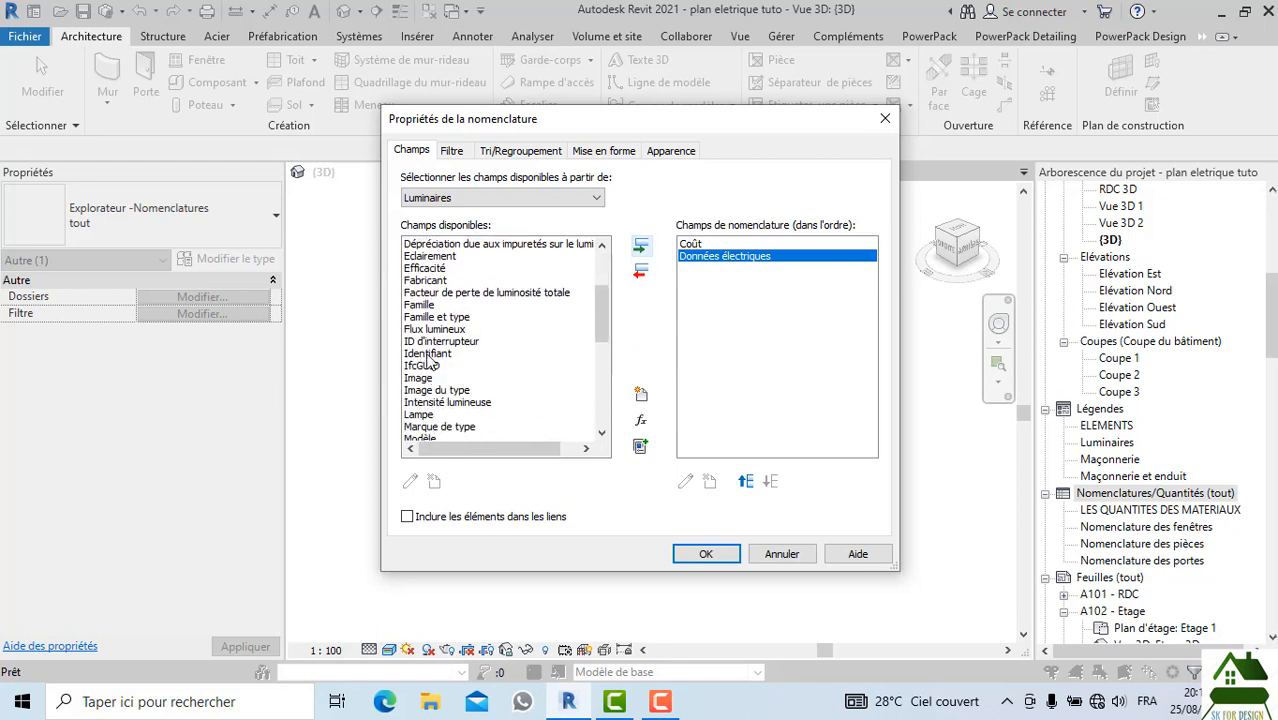
scroll(449, 410, down, 1)
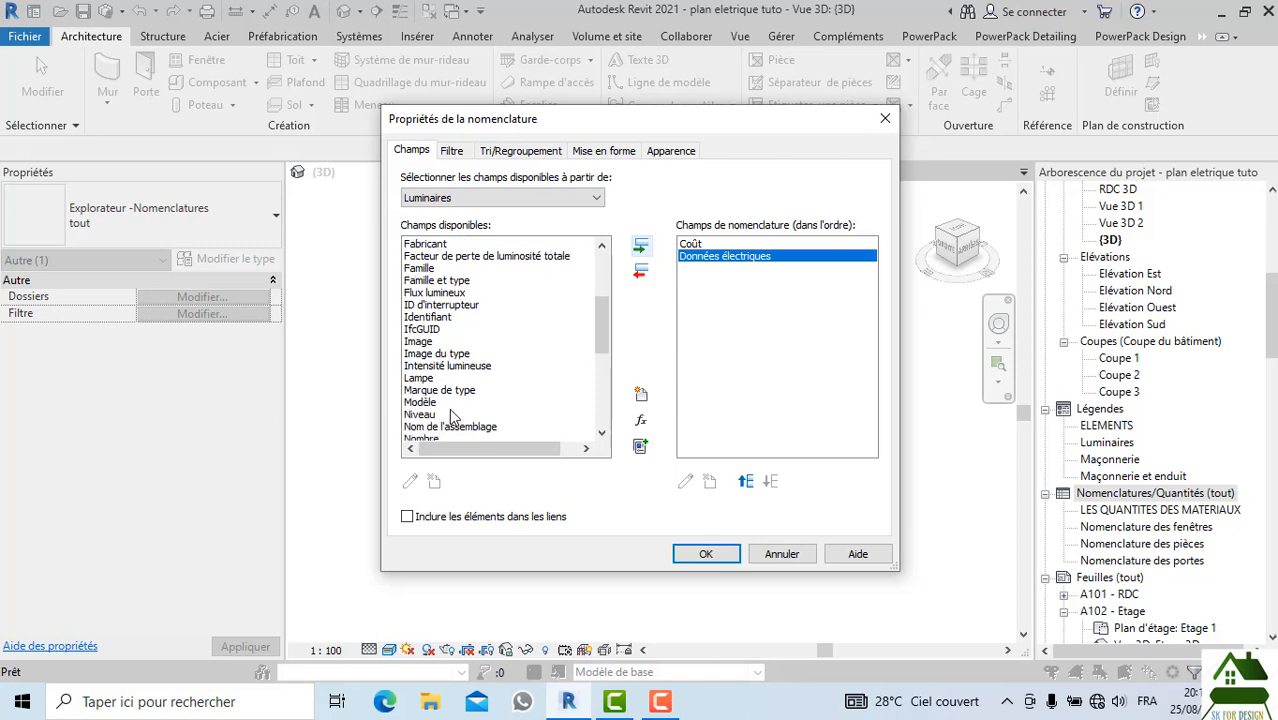
scroll(450, 406, down, 3)
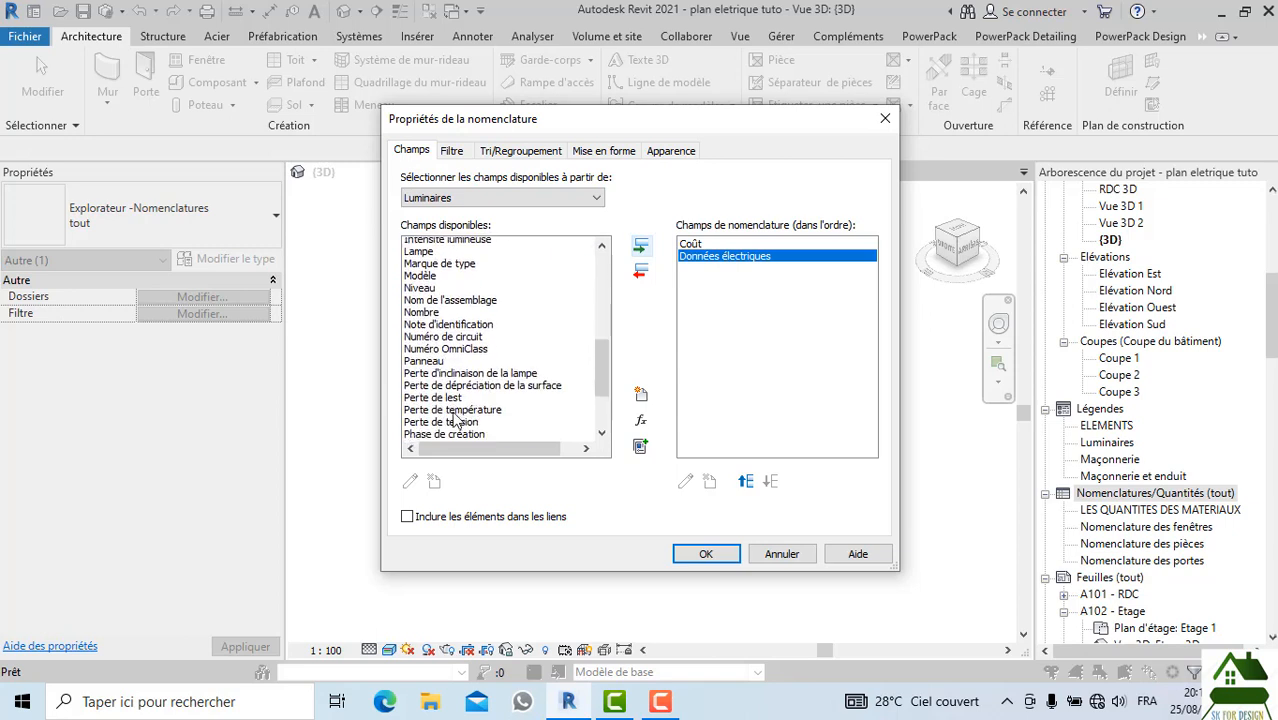
scroll(455, 420, down, 3)
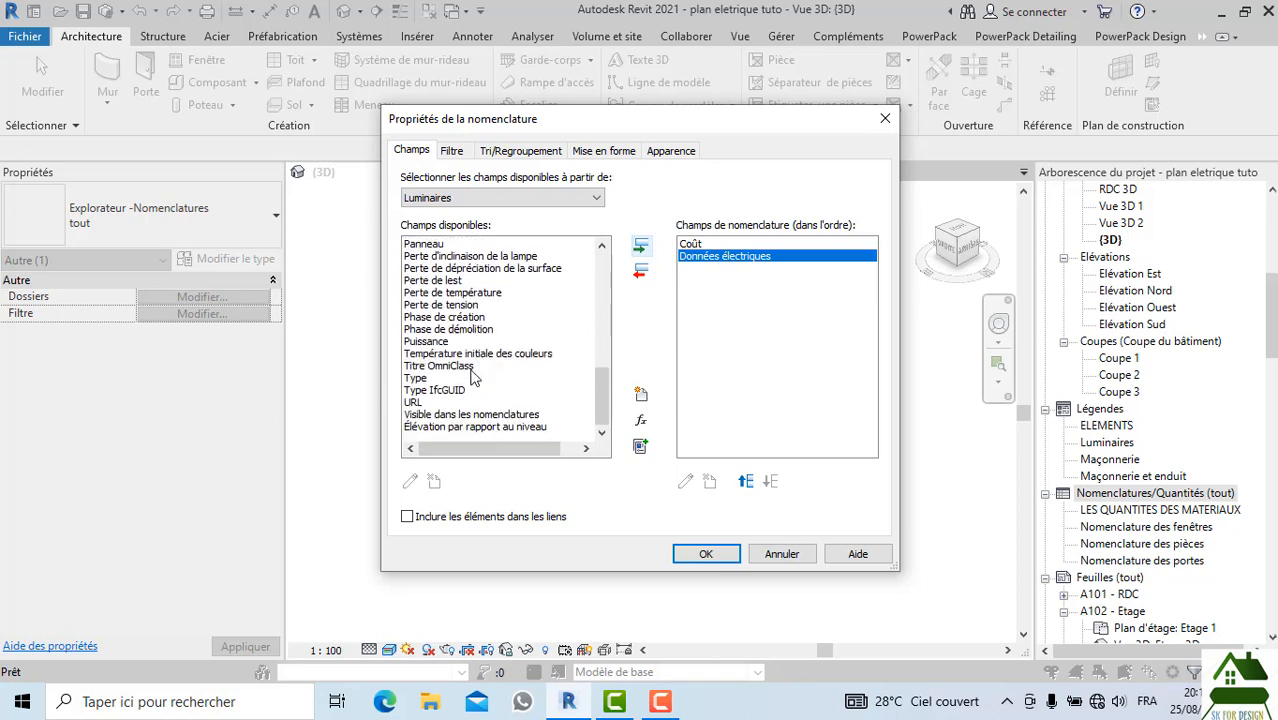
click(425, 341)
click(639, 248)
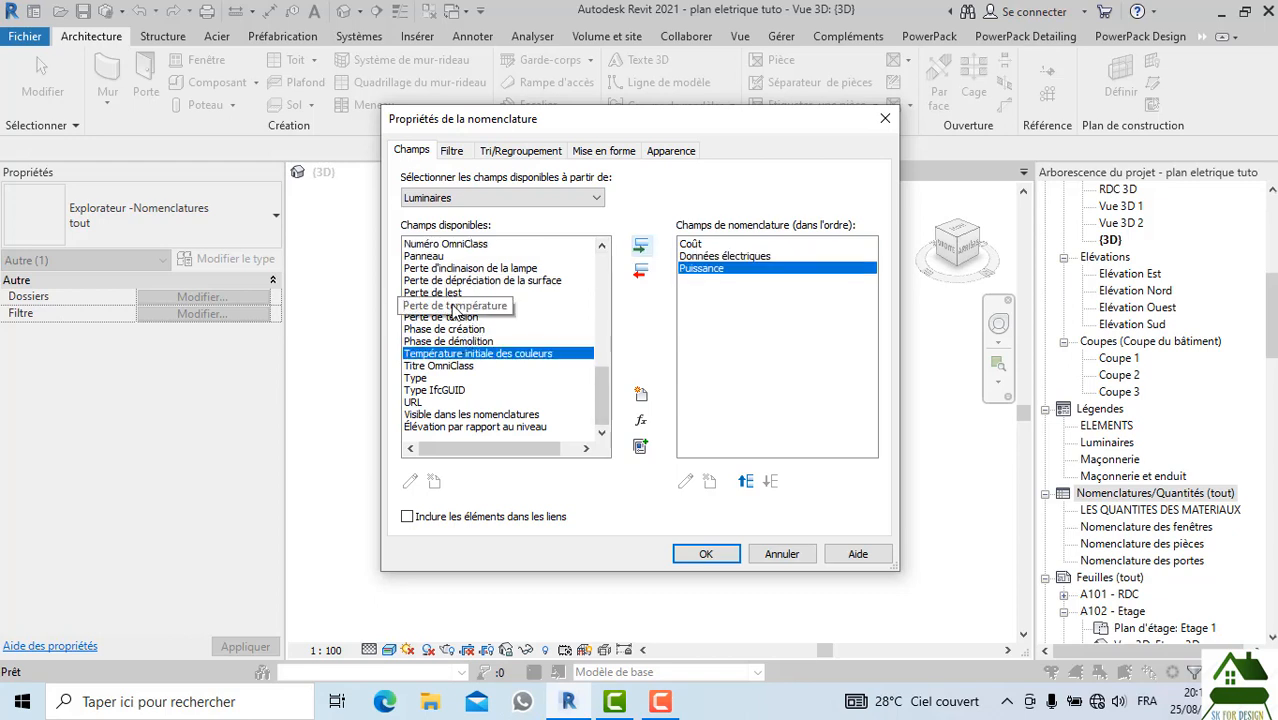
Add the Panneau and Numéro de circuit fields to the lighting fixture schedule
scroll(450, 306, up, 1)
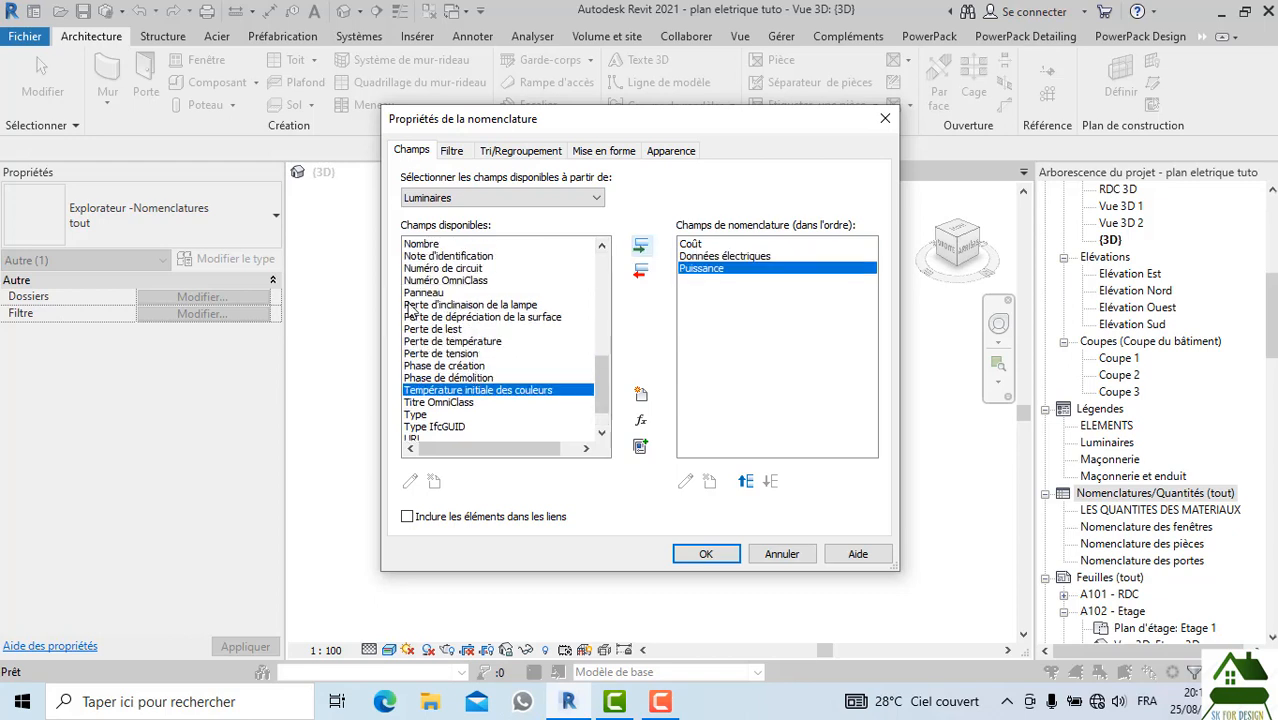
click(410, 294)
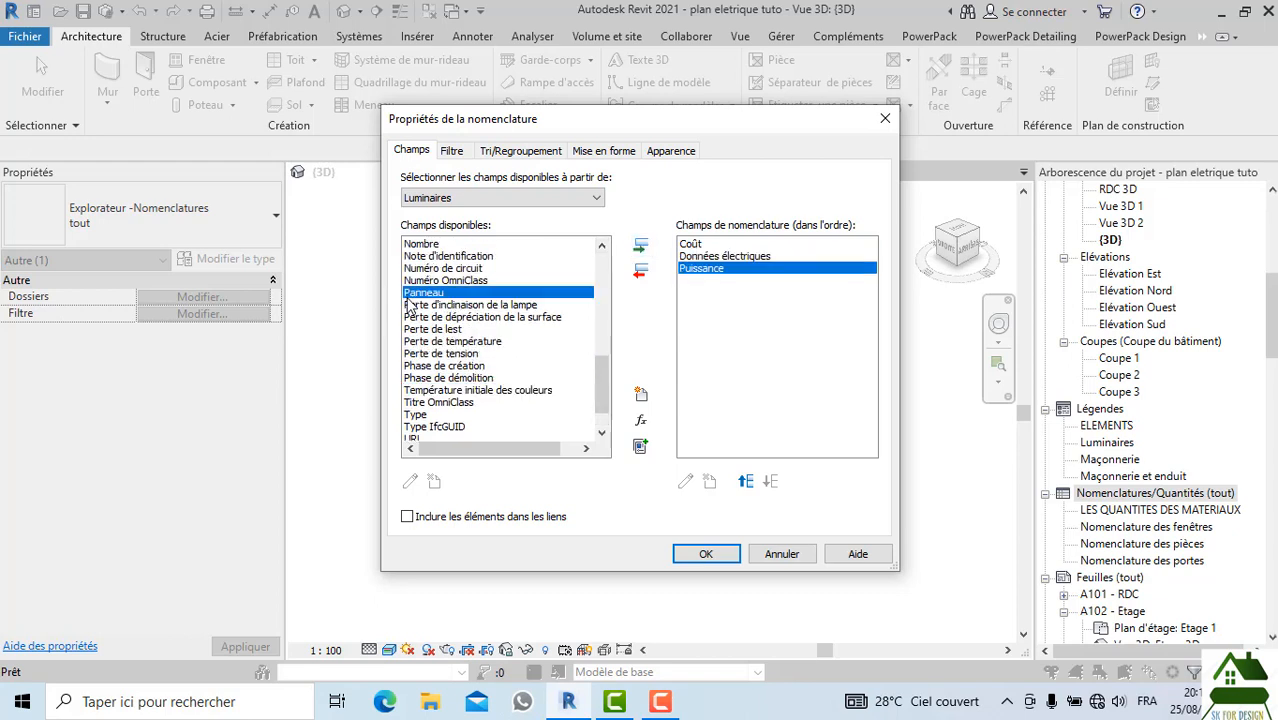
click(640, 245)
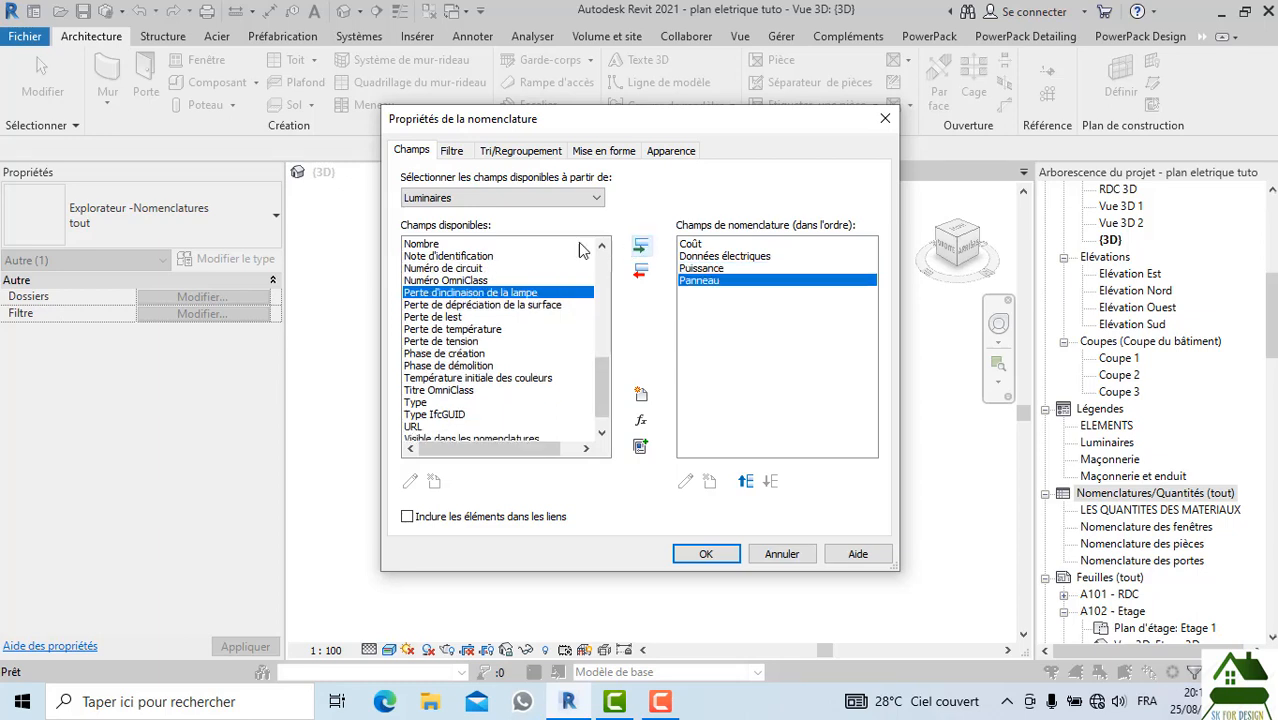
click(444, 269)
click(640, 245)
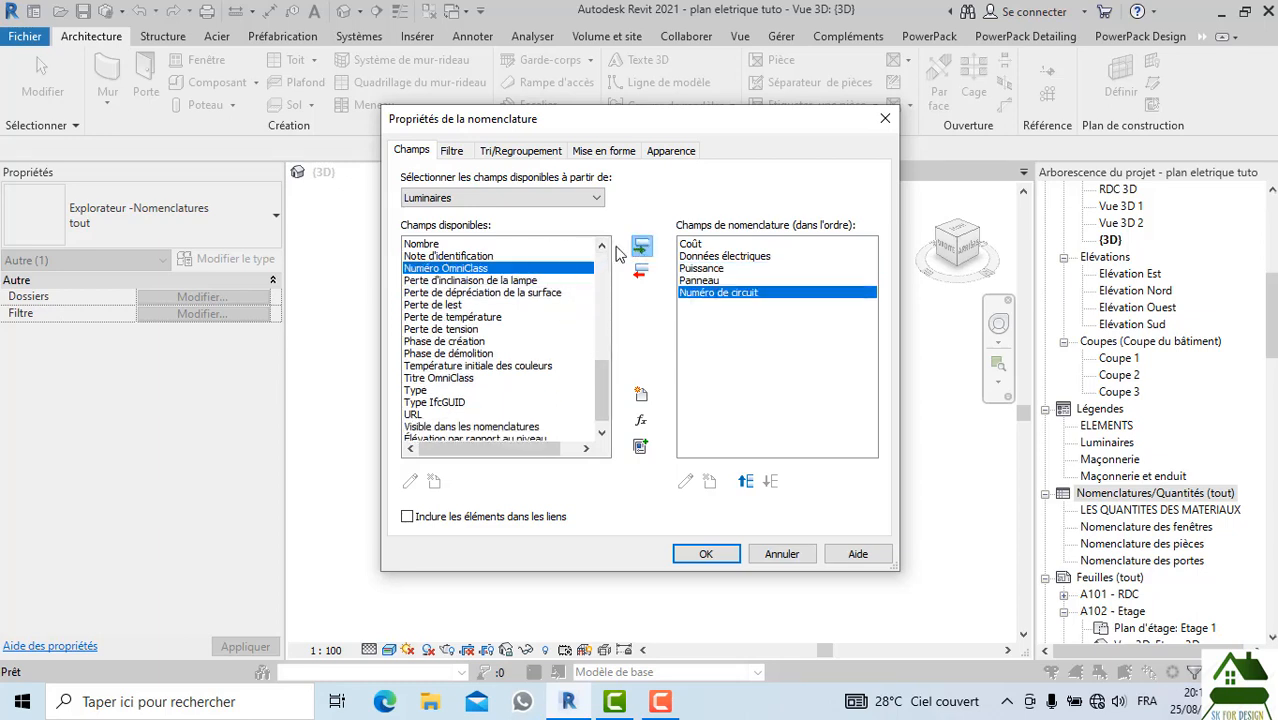
scroll(425, 290, up, 1)
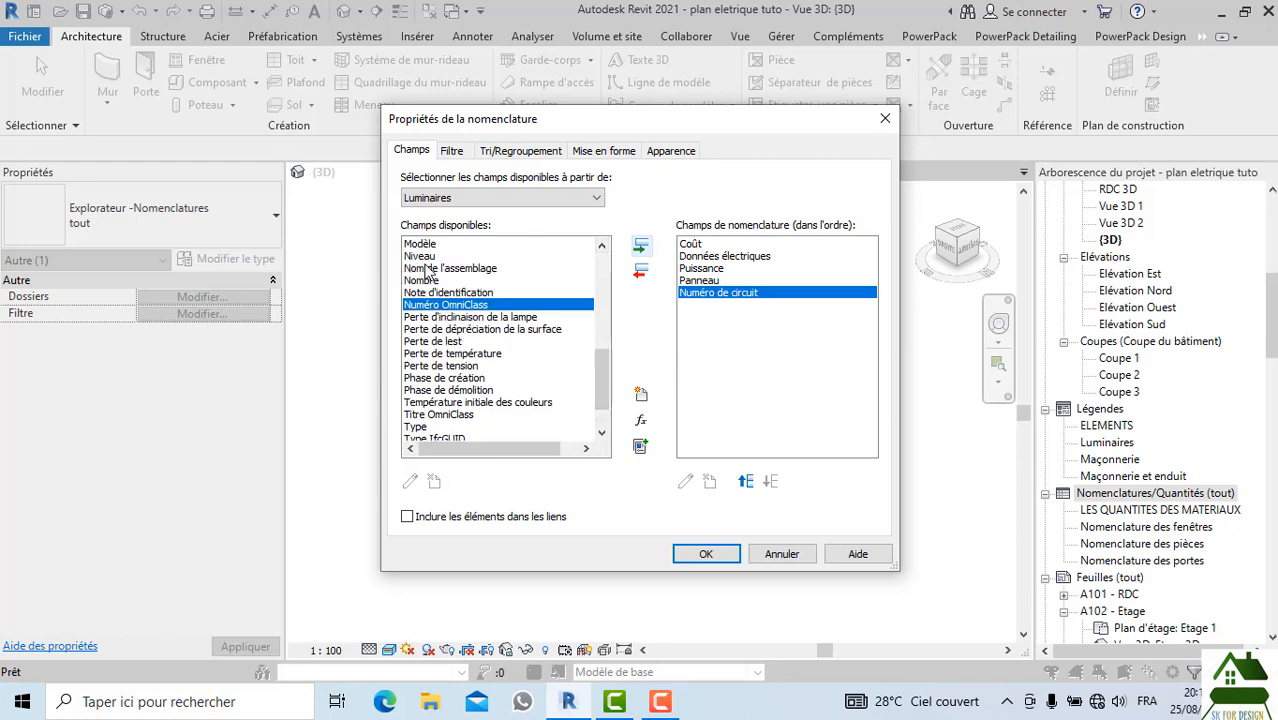
Add the Nombre and Niveau fields to the lighting fixture schedule
click(428, 281)
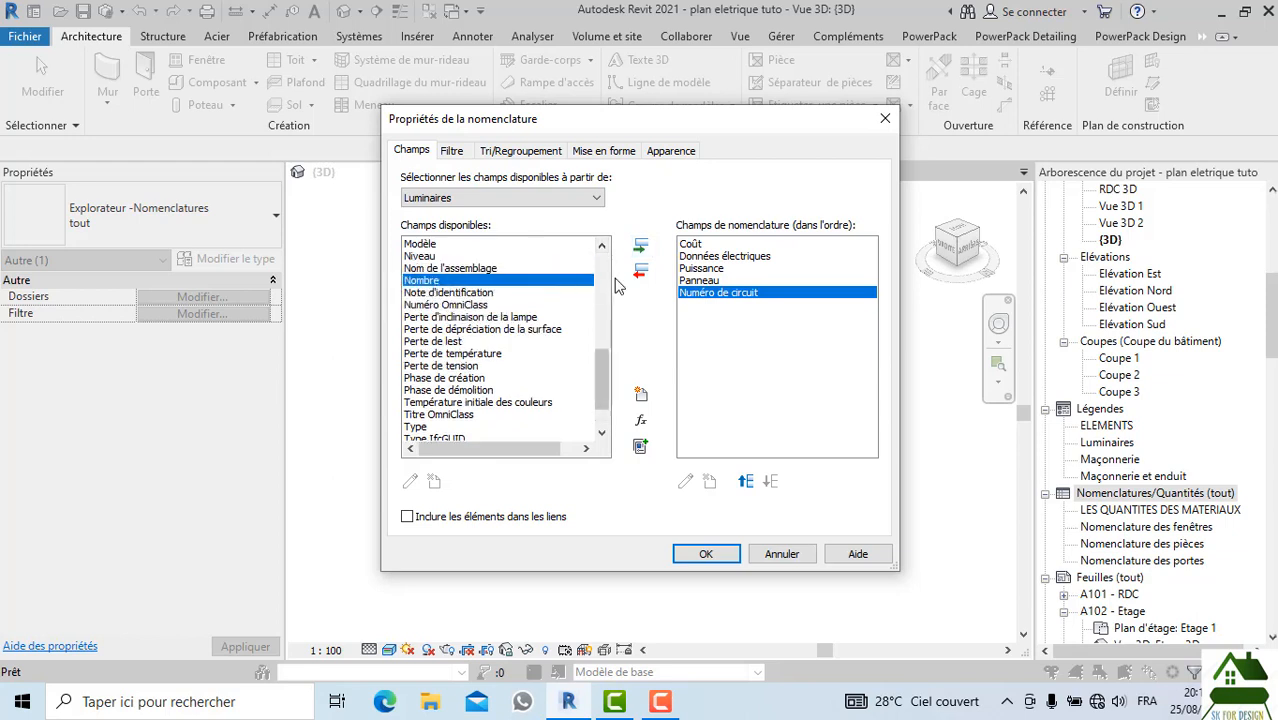
click(634, 250)
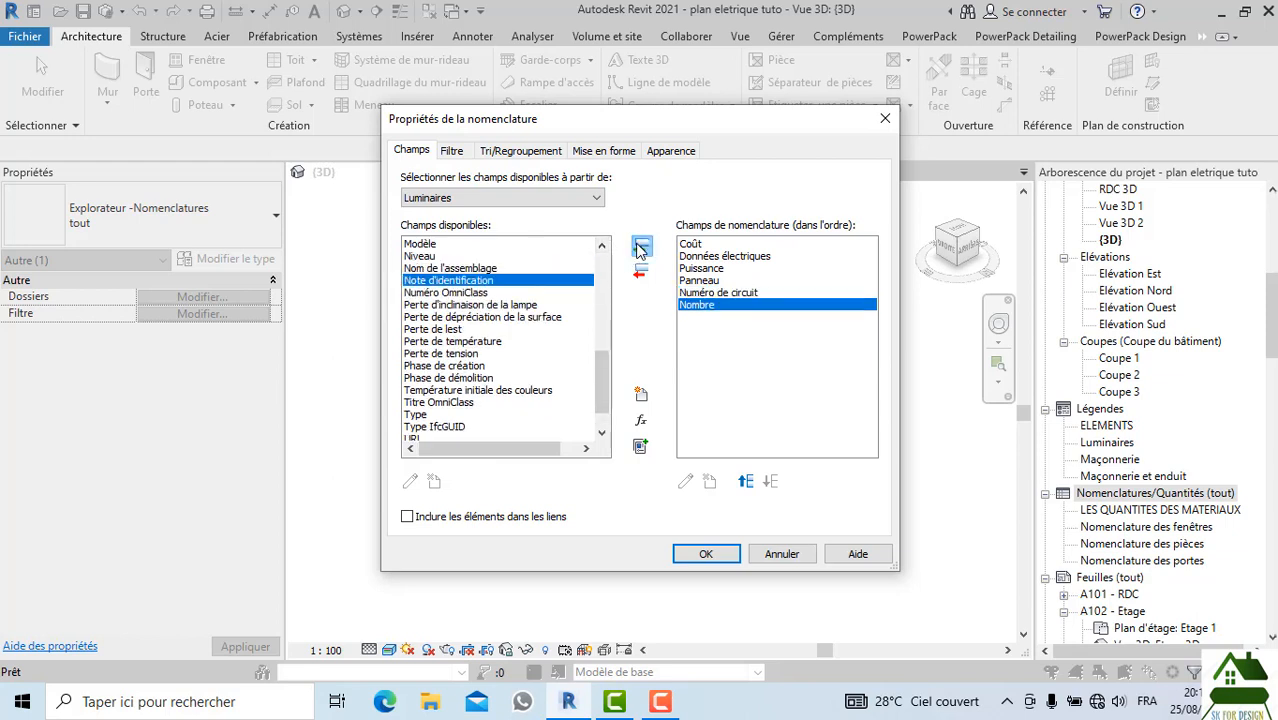
click(420, 257)
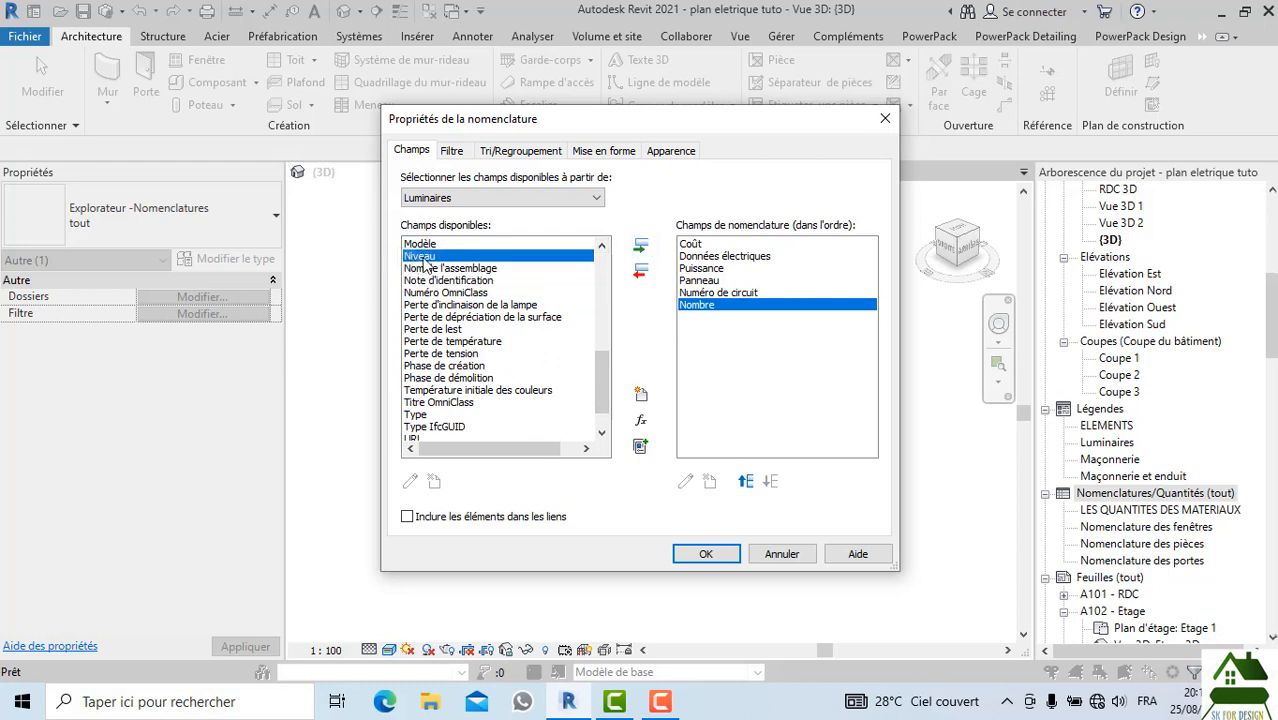
click(640, 245)
Add the Marque de type and Lampe fields to the lighting fixture schedule
scroll(500, 292, up, 2)
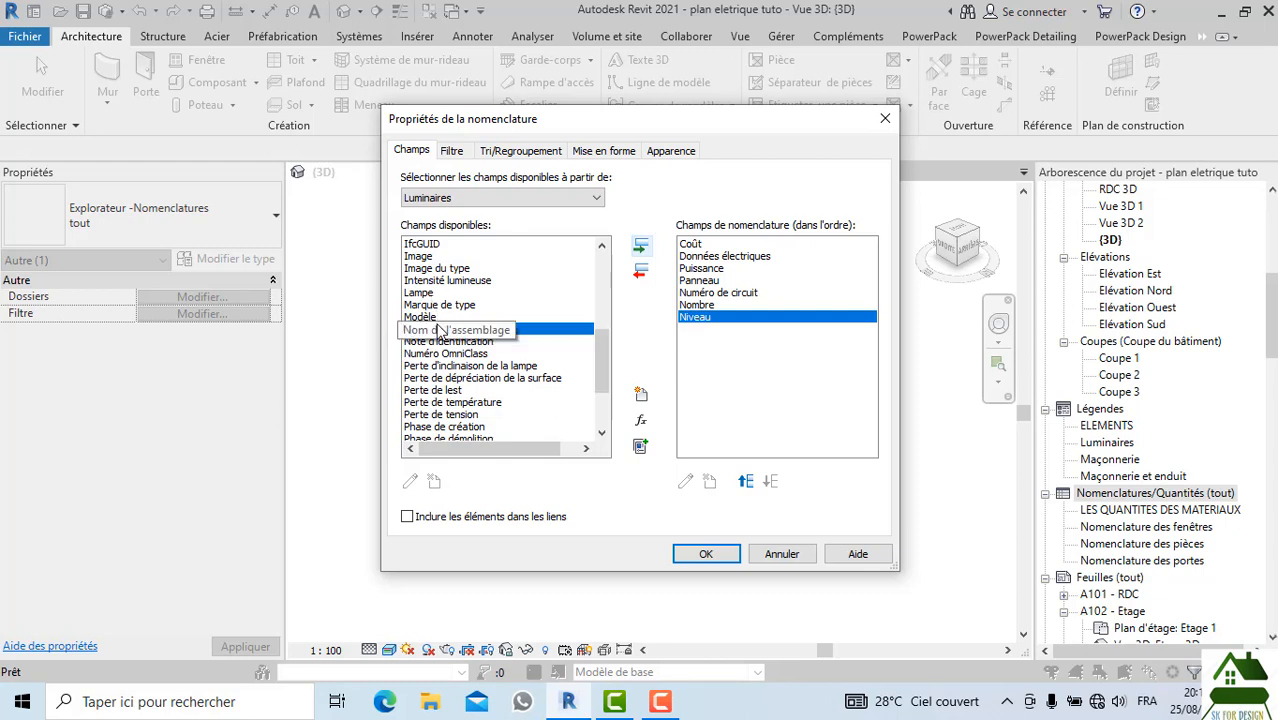
click(443, 306)
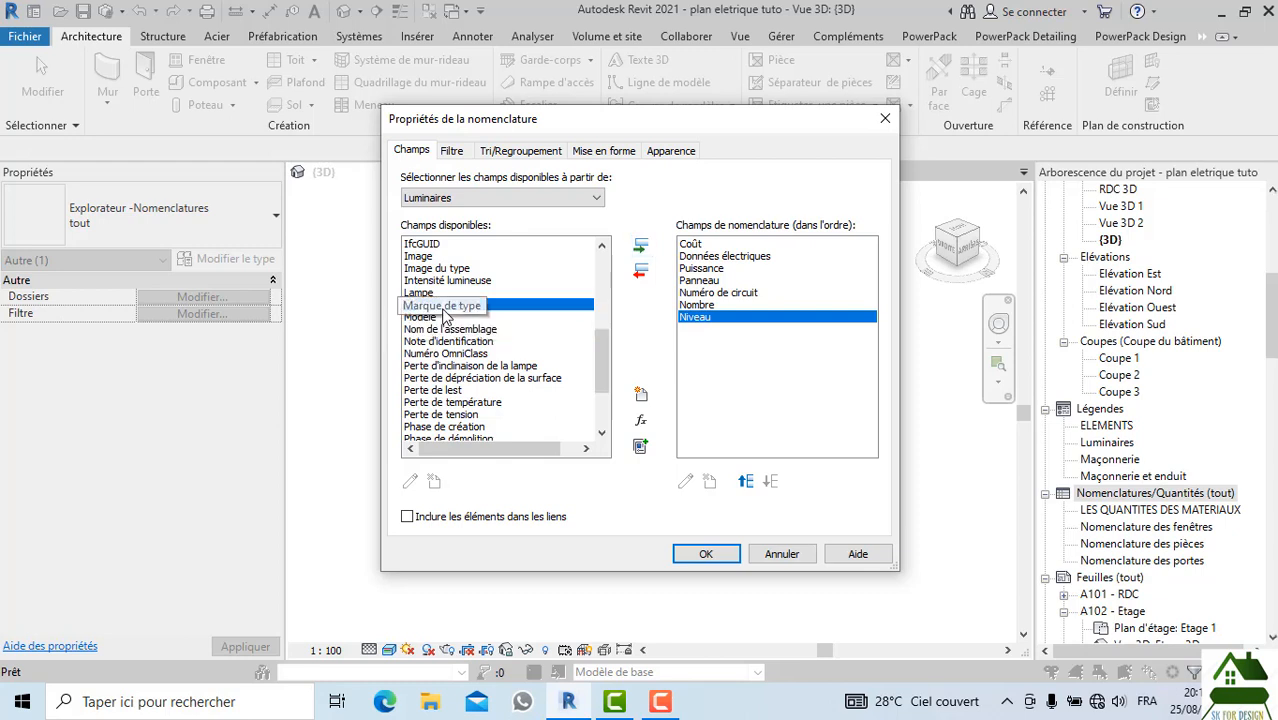
click(641, 247)
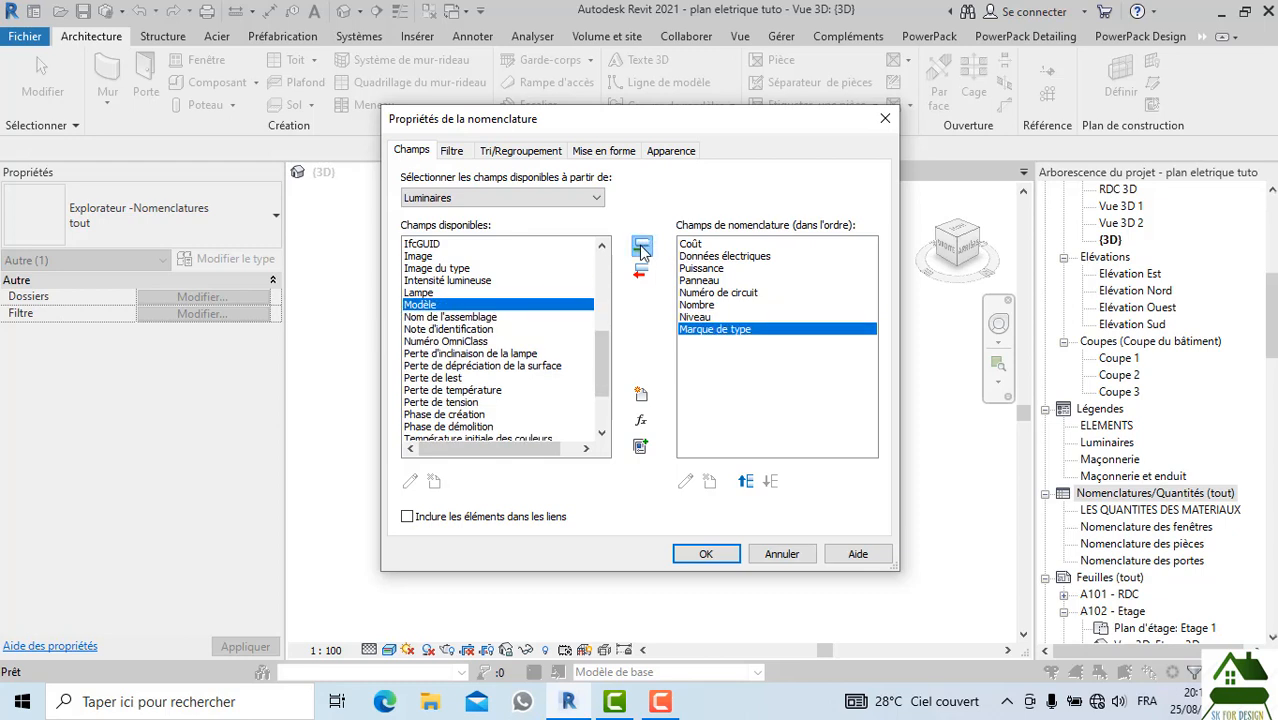
click(425, 292)
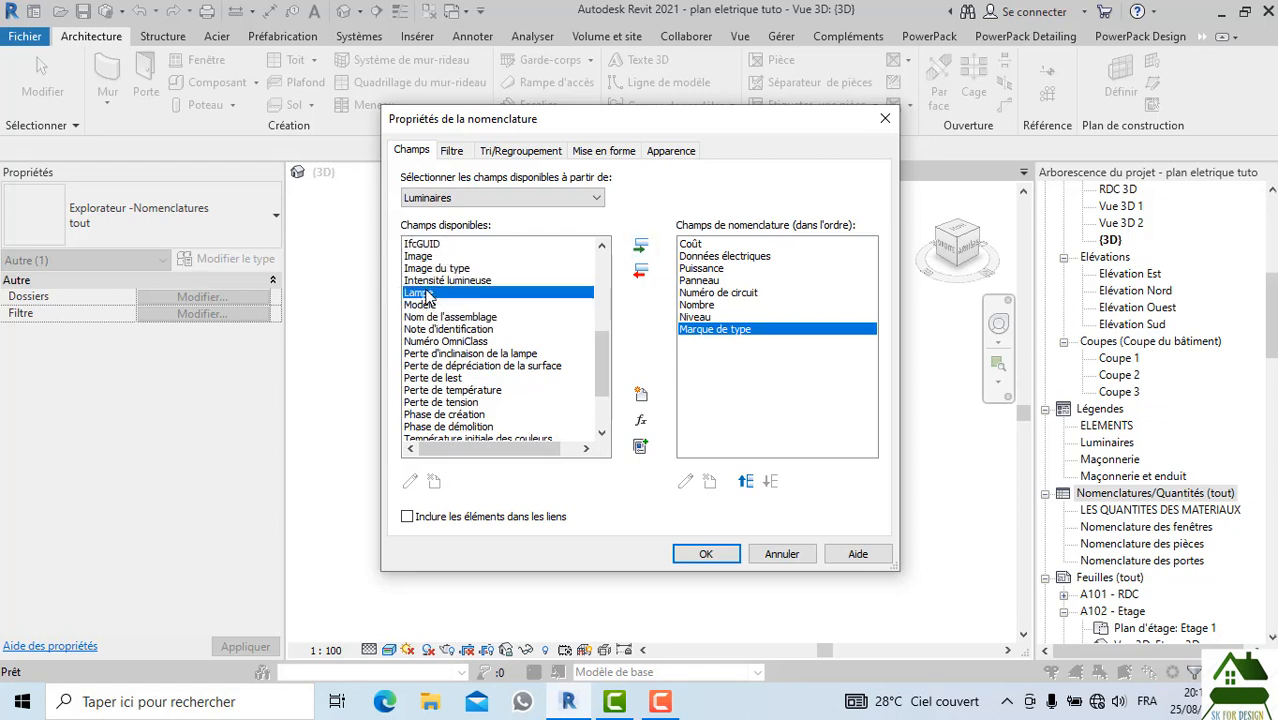
click(643, 248)
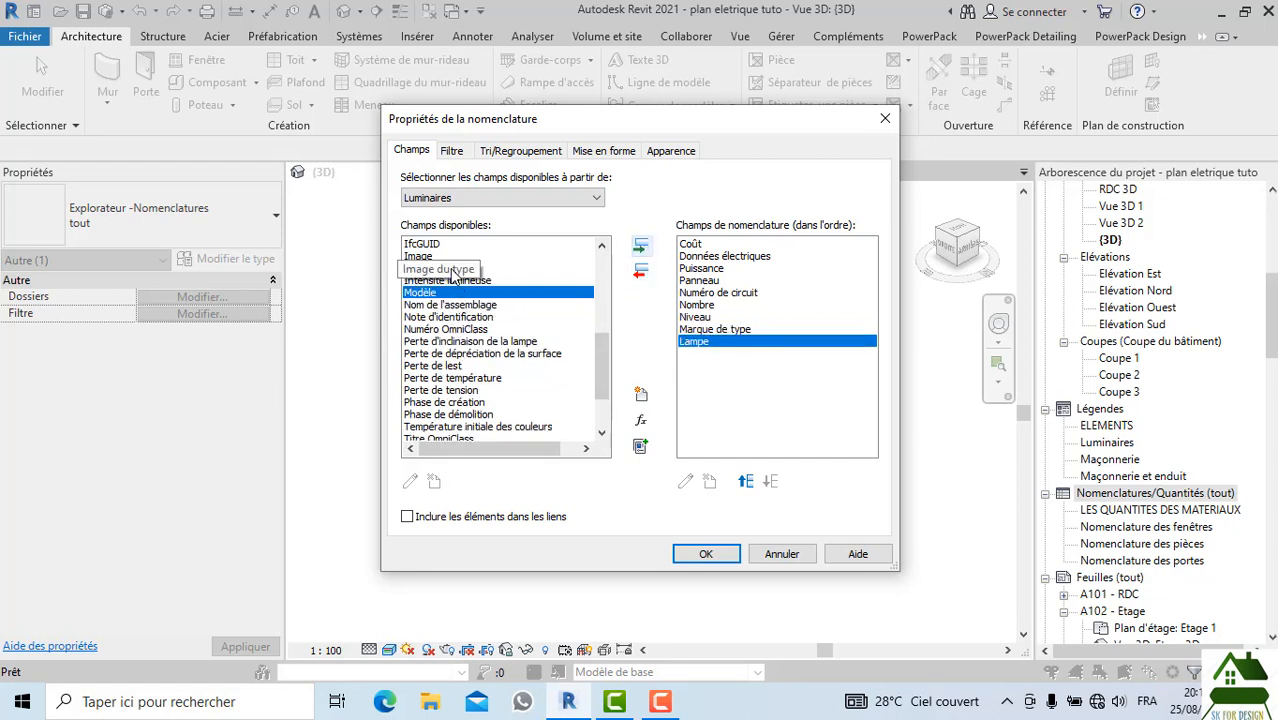
Add the Image du type and Charge apparente fields to the lighting fixture schedule
click(448, 268)
click(641, 246)
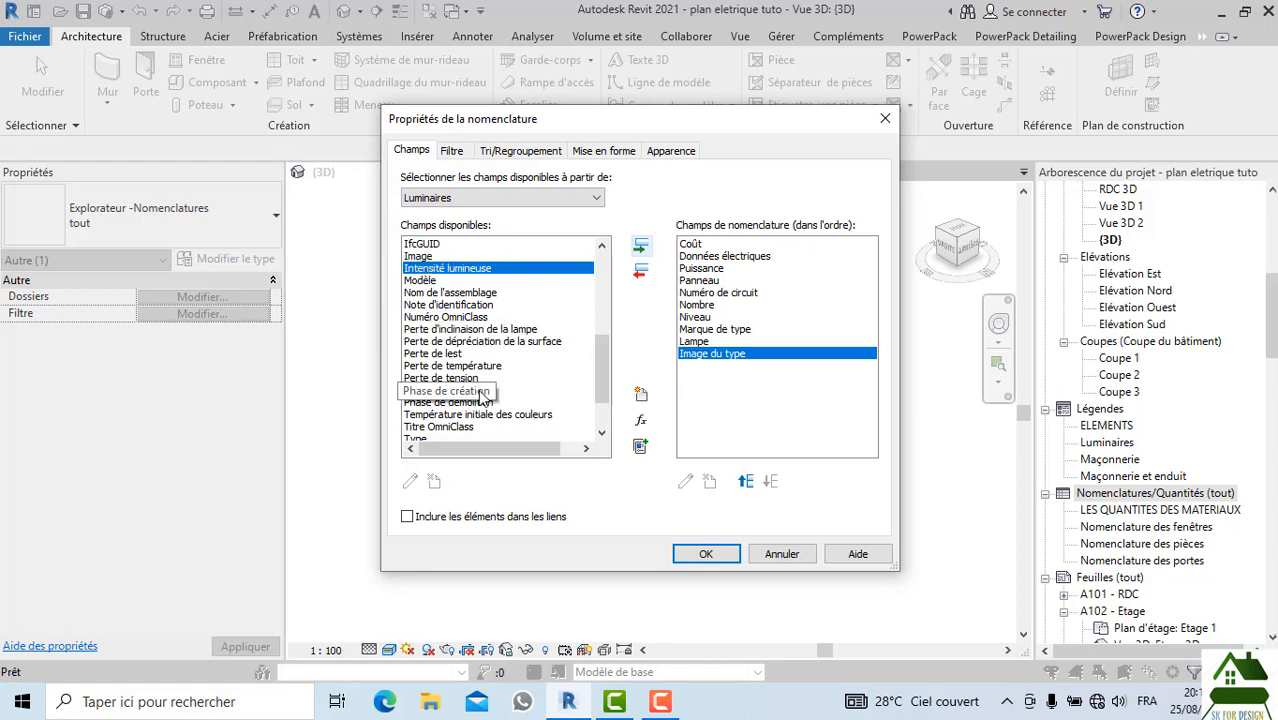
scroll(458, 380, up, 3)
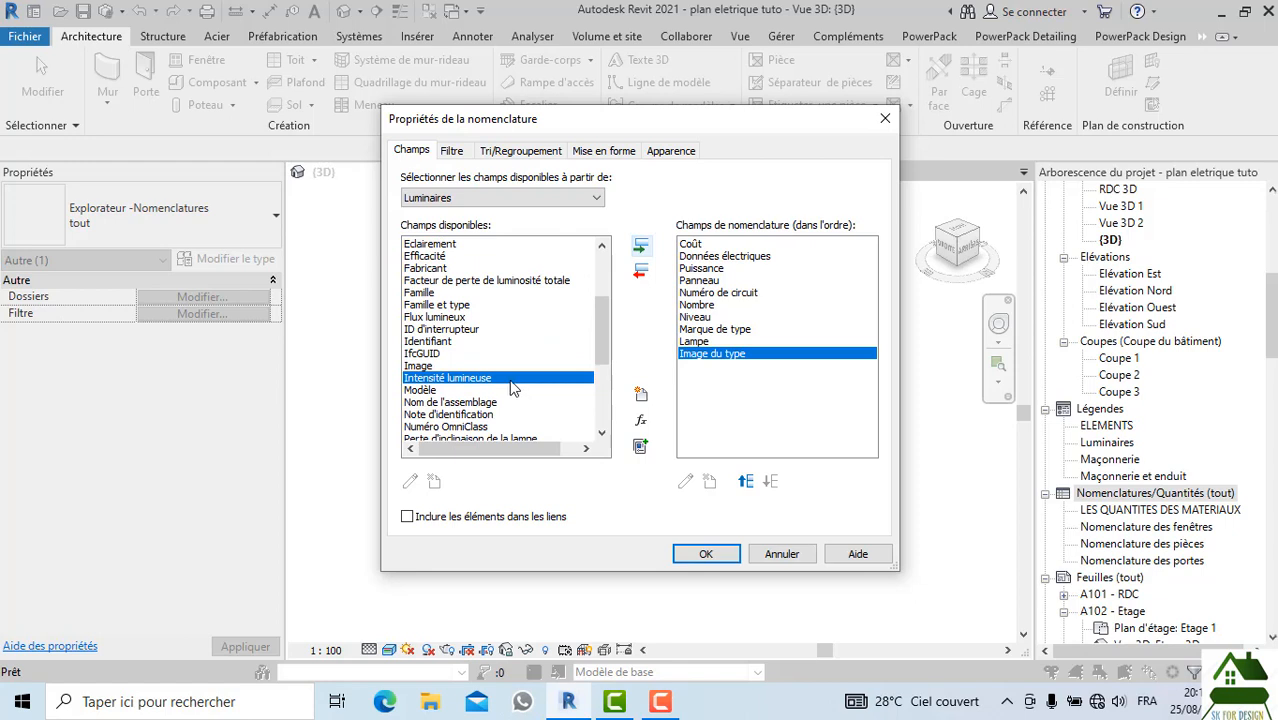
scroll(450, 335, up, 2)
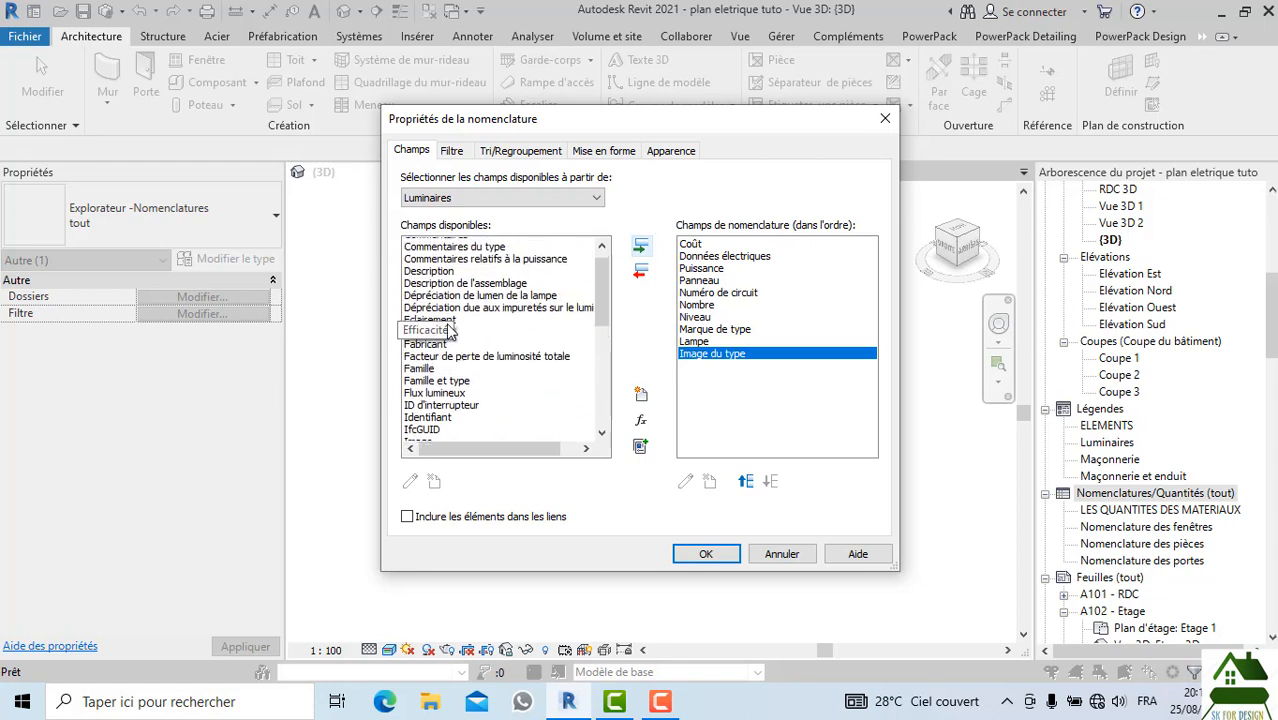
scroll(449, 331, up, 1)
scroll(457, 331, up, 1)
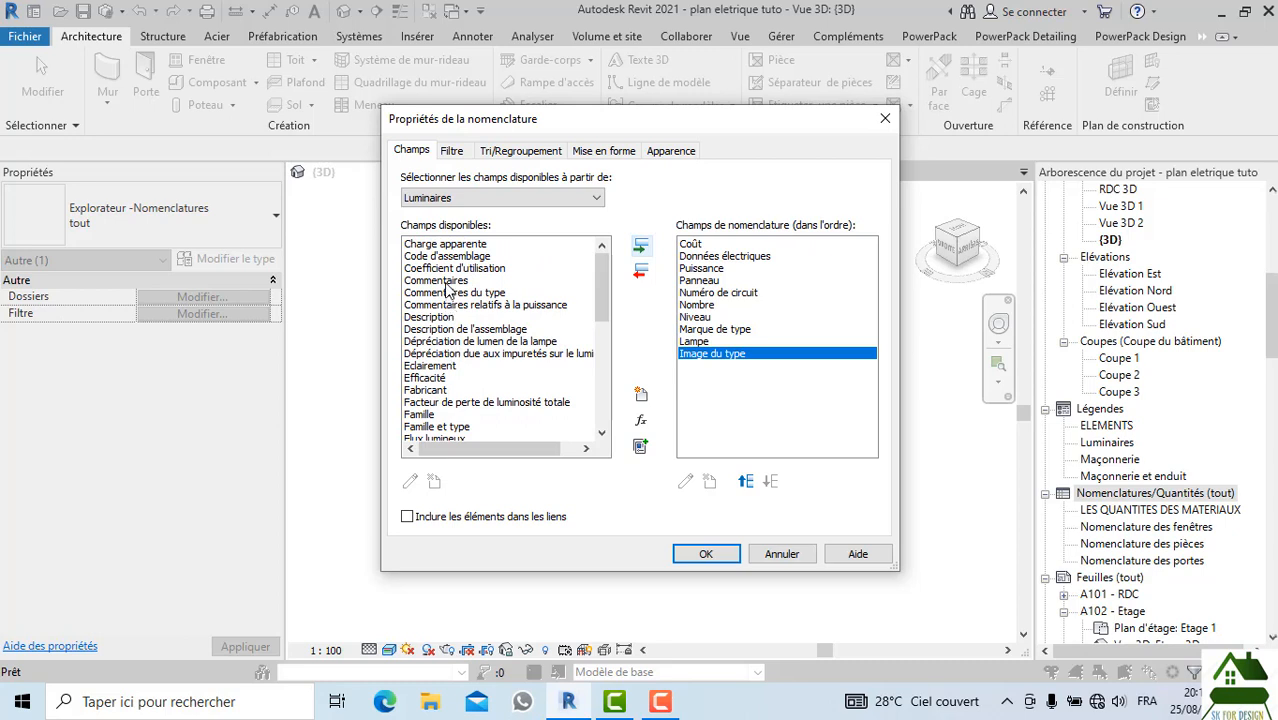
click(446, 245)
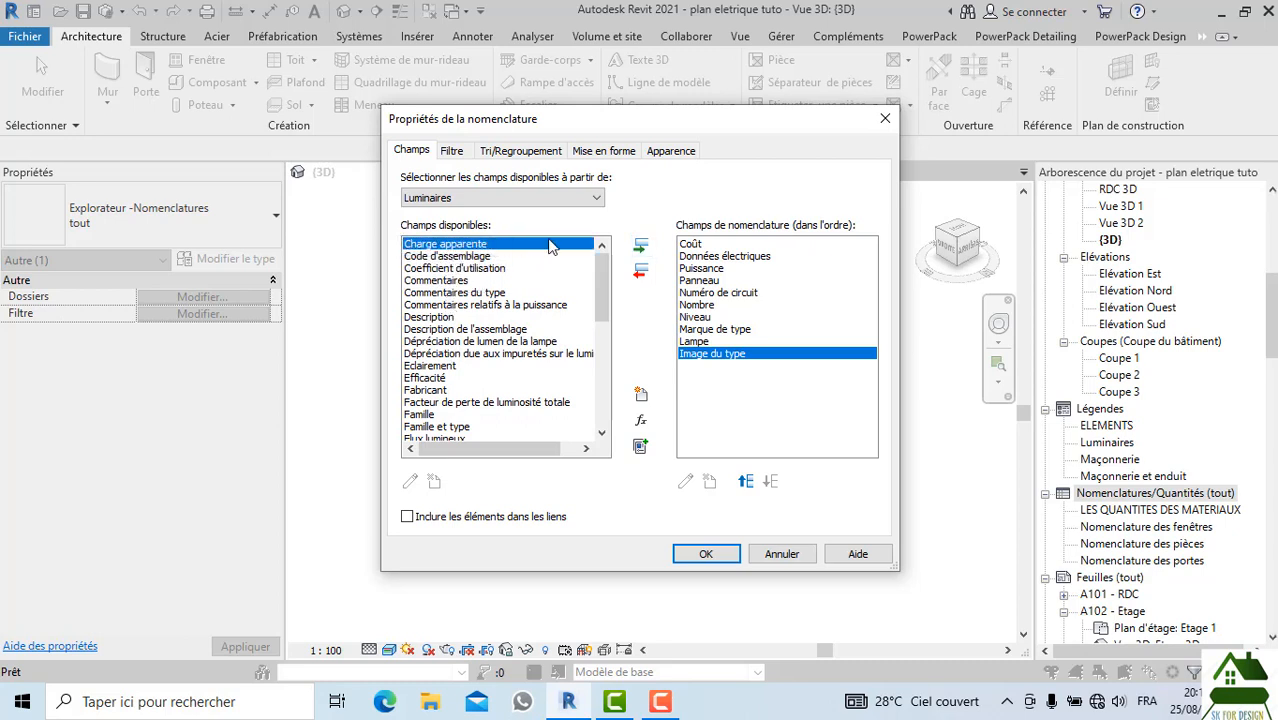
click(640, 245)
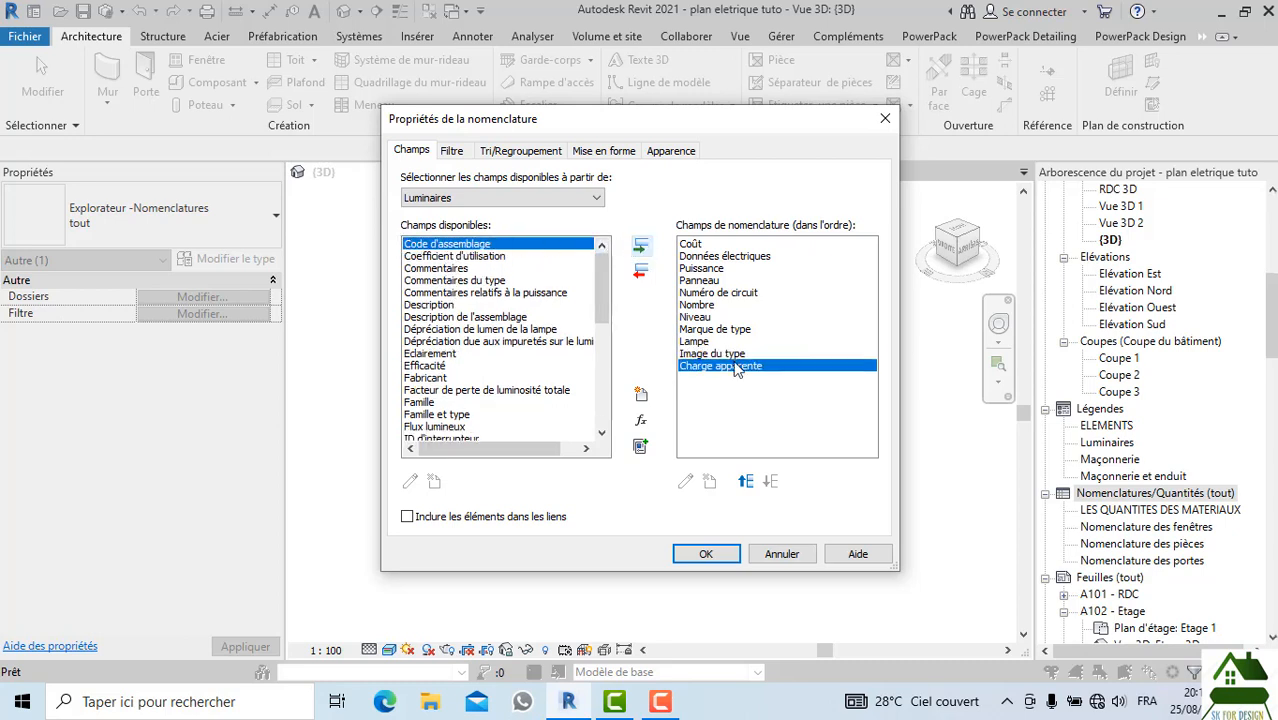
Move the Lampe field up to first place in the schedule's field order
click(698, 343)
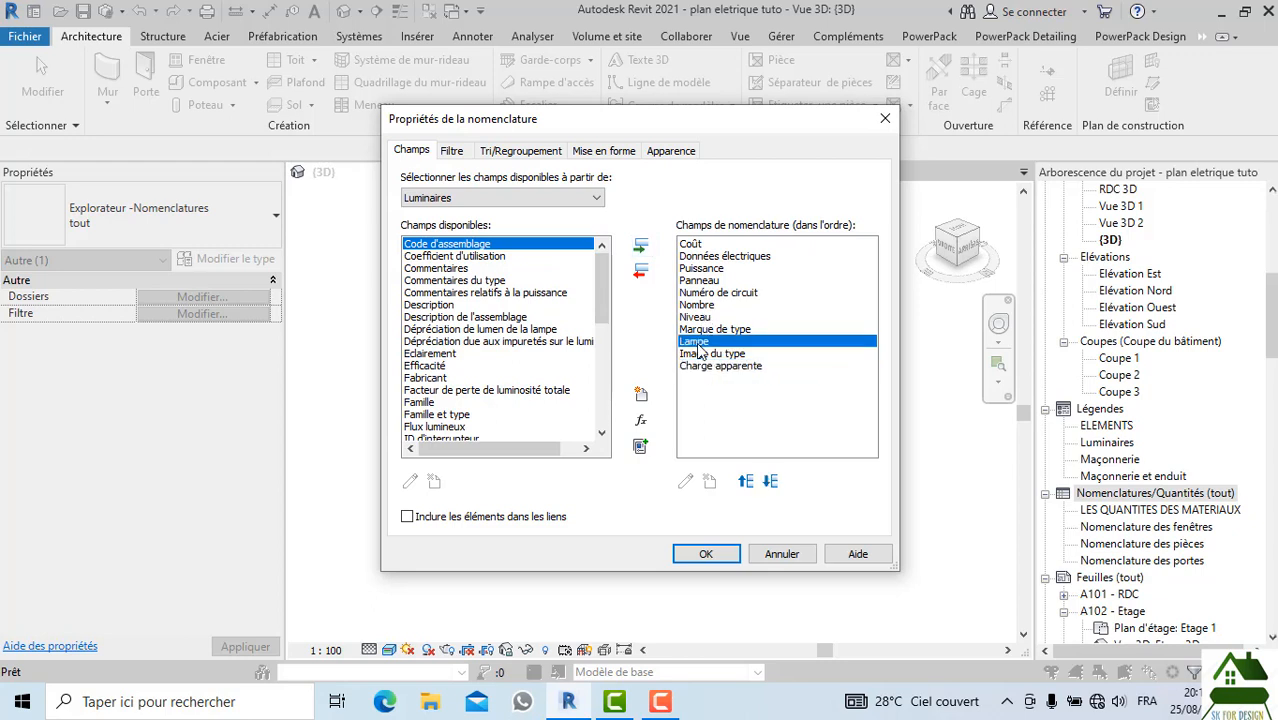
click(745, 482)
click(745, 482)
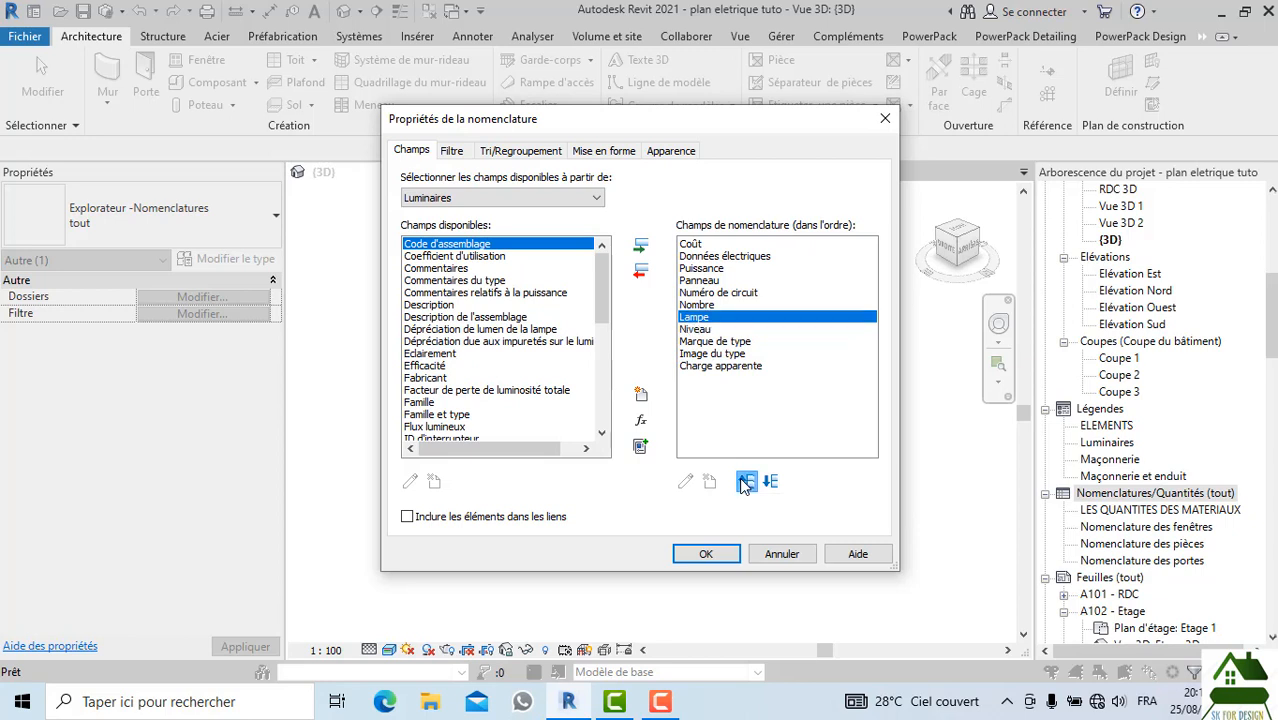
click(745, 482)
click(745, 482)
click(745, 482)
click(745, 482)
click(745, 482)
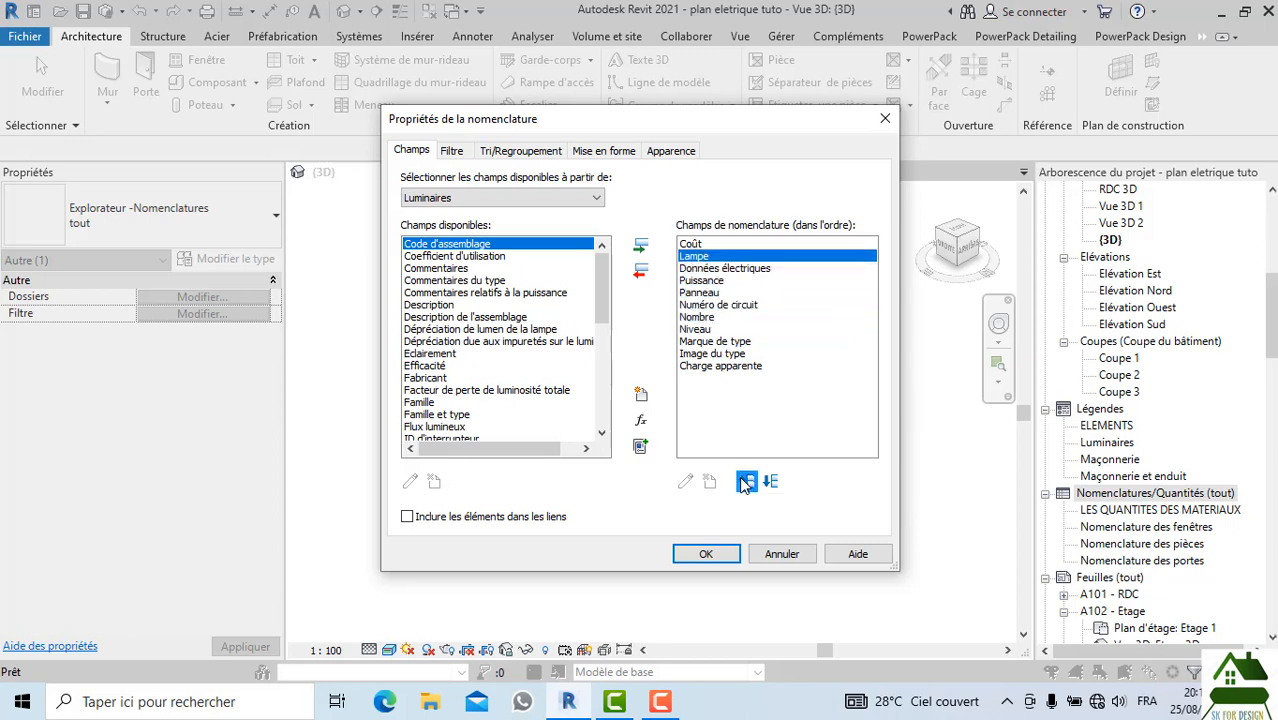
click(746, 482)
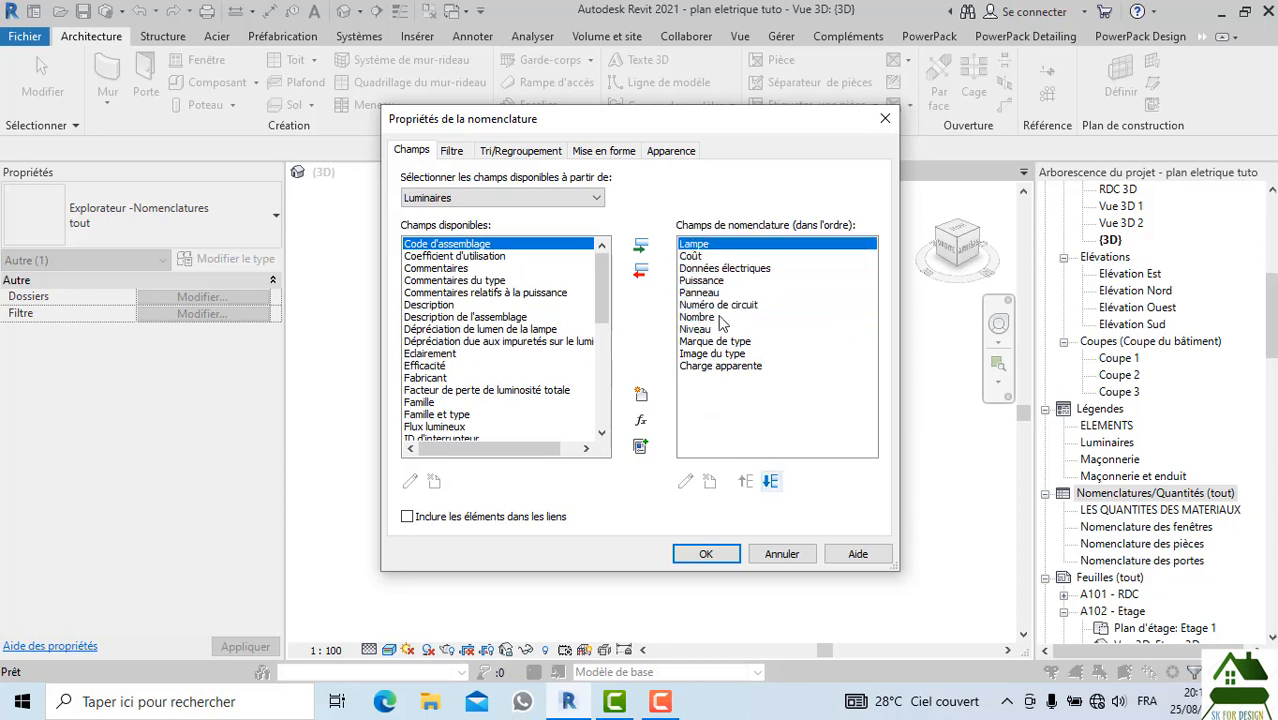
Move the Nombre field up in the schedule's field order so it sits directly after Lampe
click(720, 269)
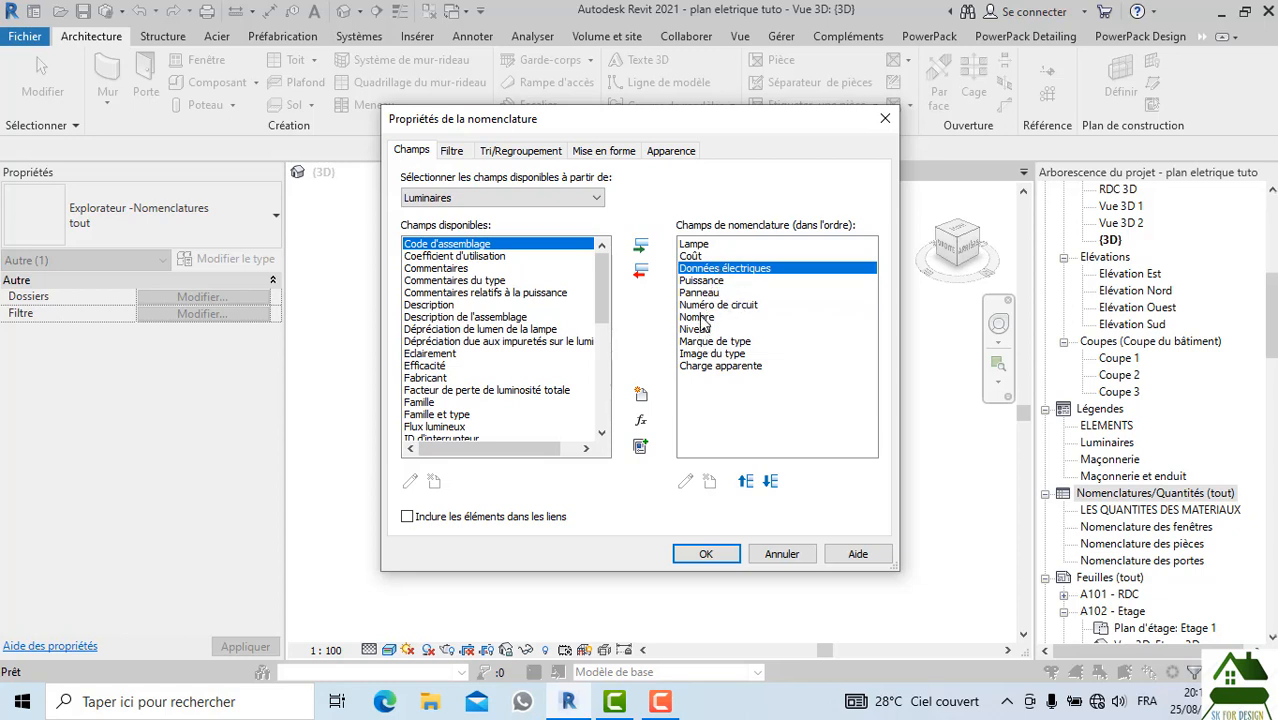
click(702, 317)
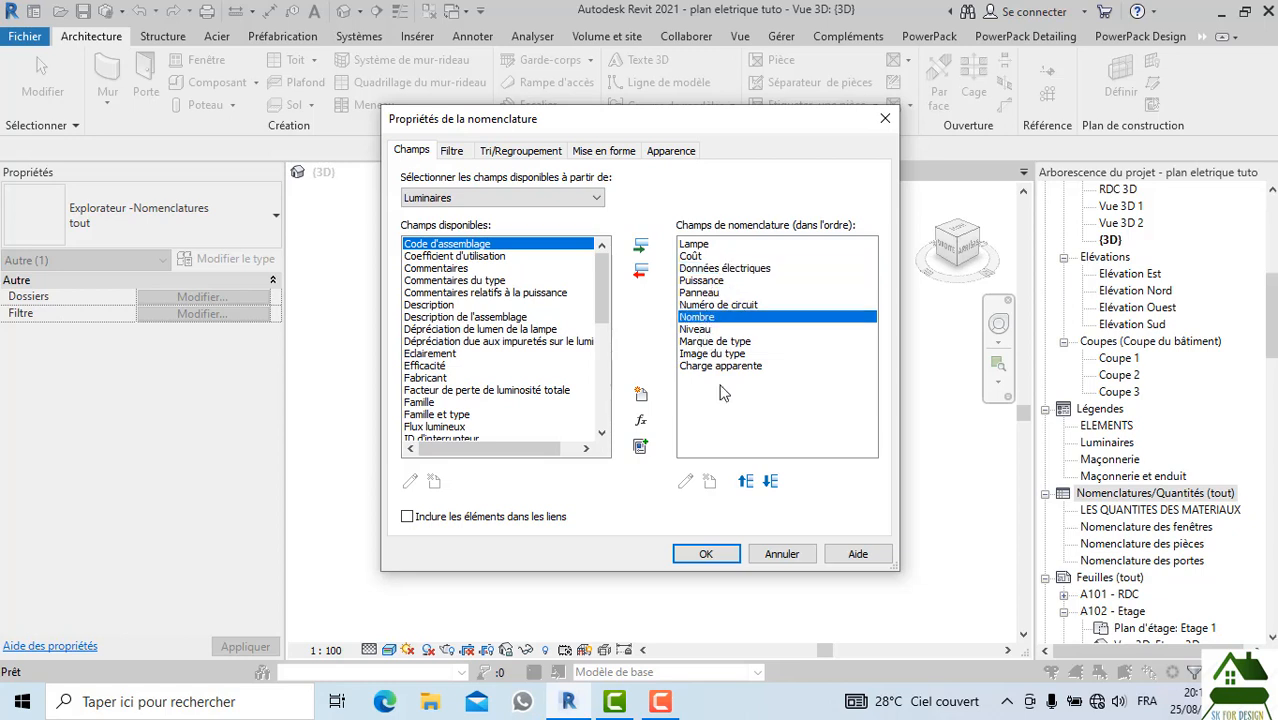
click(743, 482)
click(743, 482)
click(743, 482)
click(743, 482)
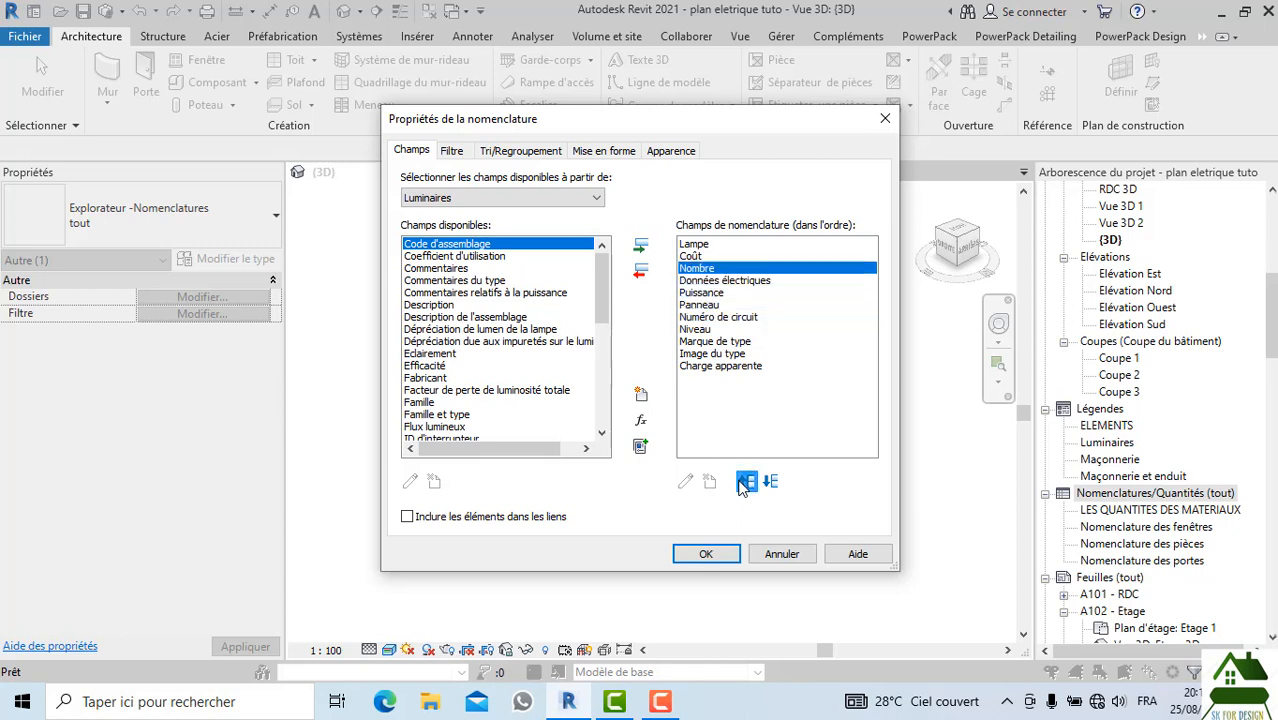
click(743, 482)
Move the Panneau field up in the schedule's field order, between Coût and Données électriques
click(692, 268)
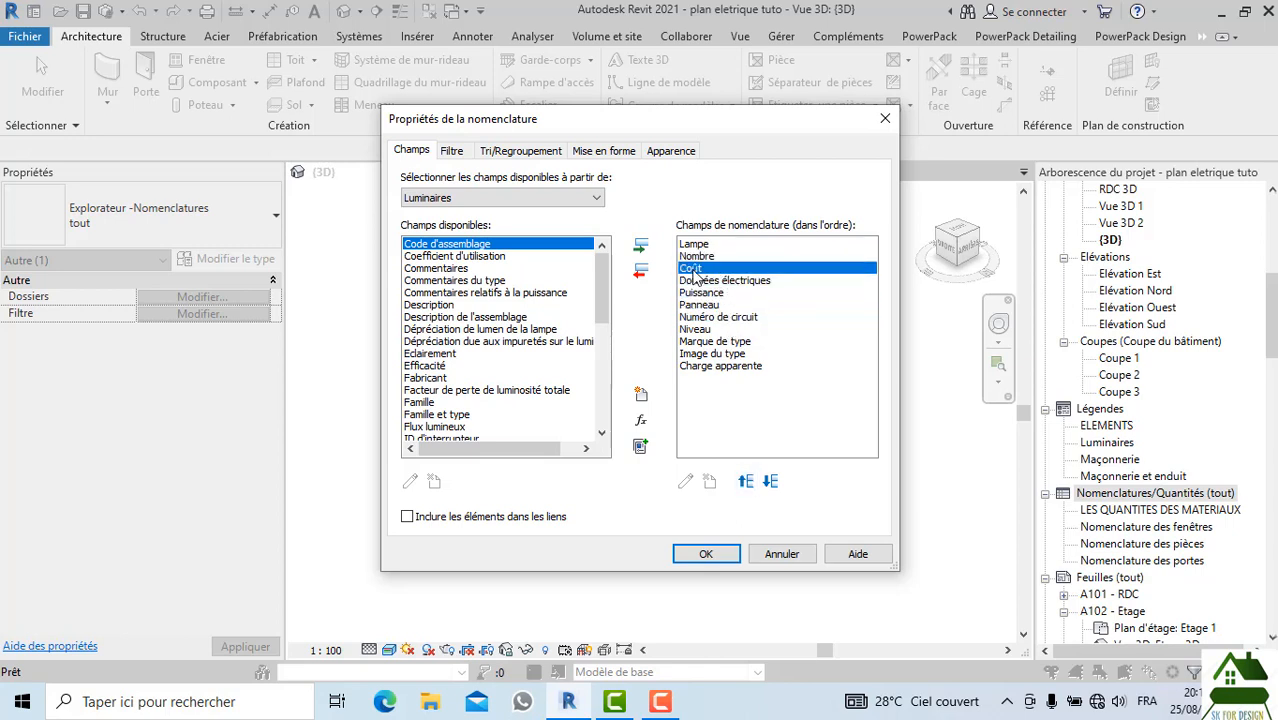
click(704, 281)
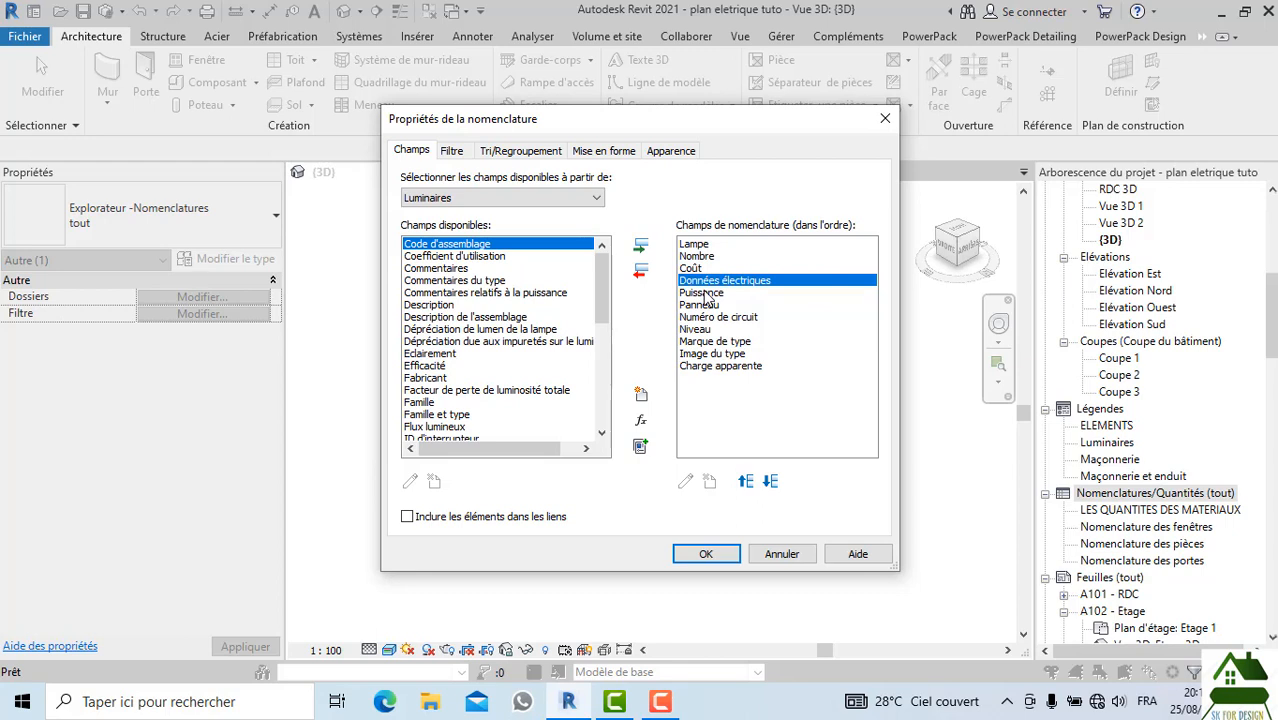
click(706, 293)
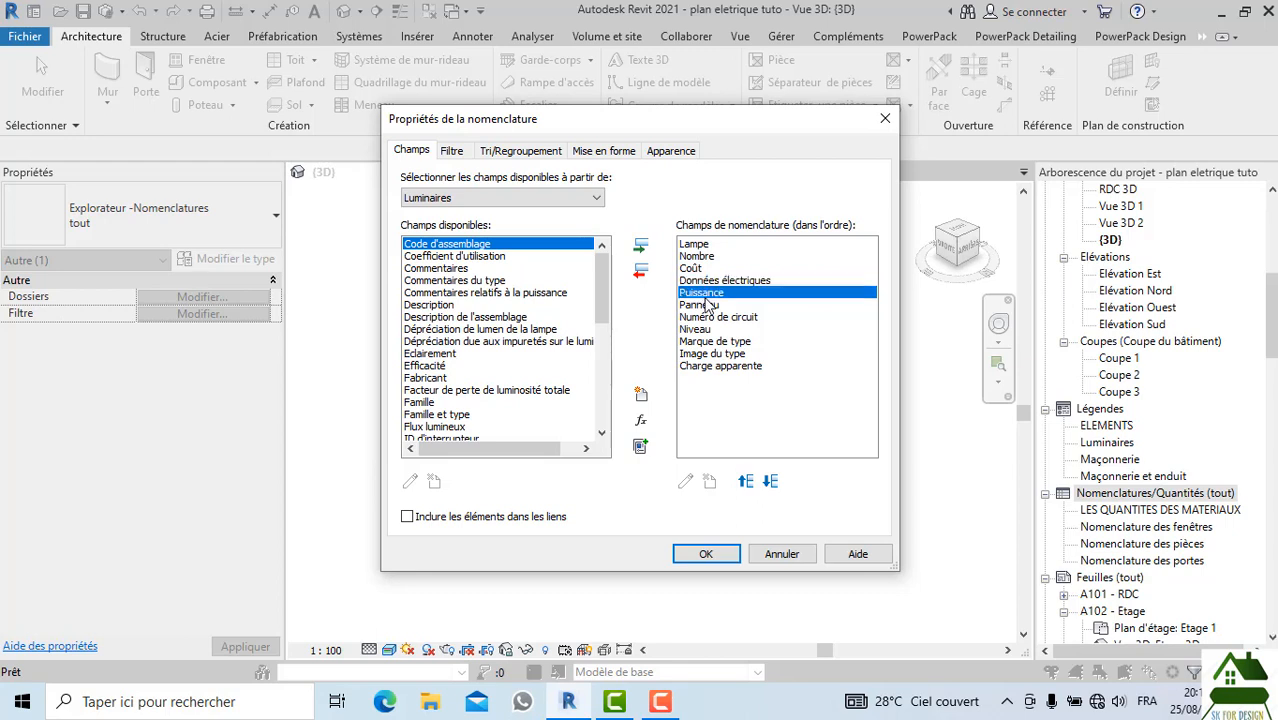
click(705, 306)
click(746, 482)
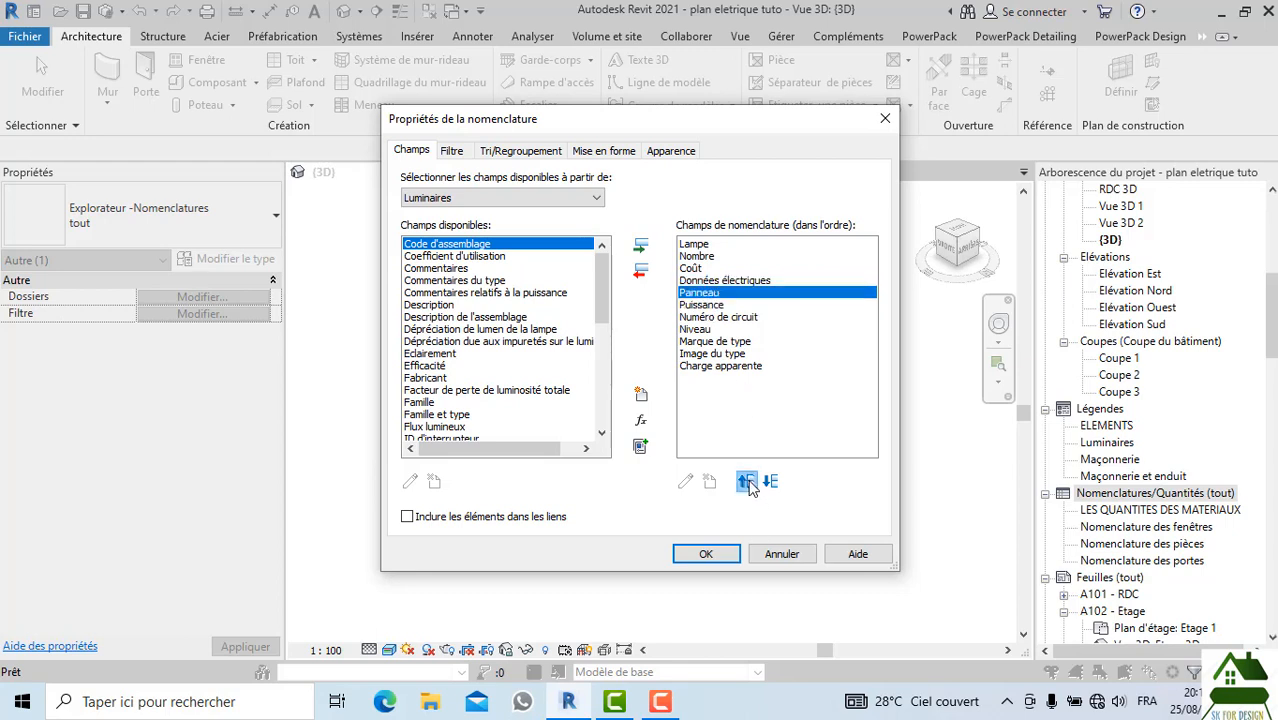
click(747, 482)
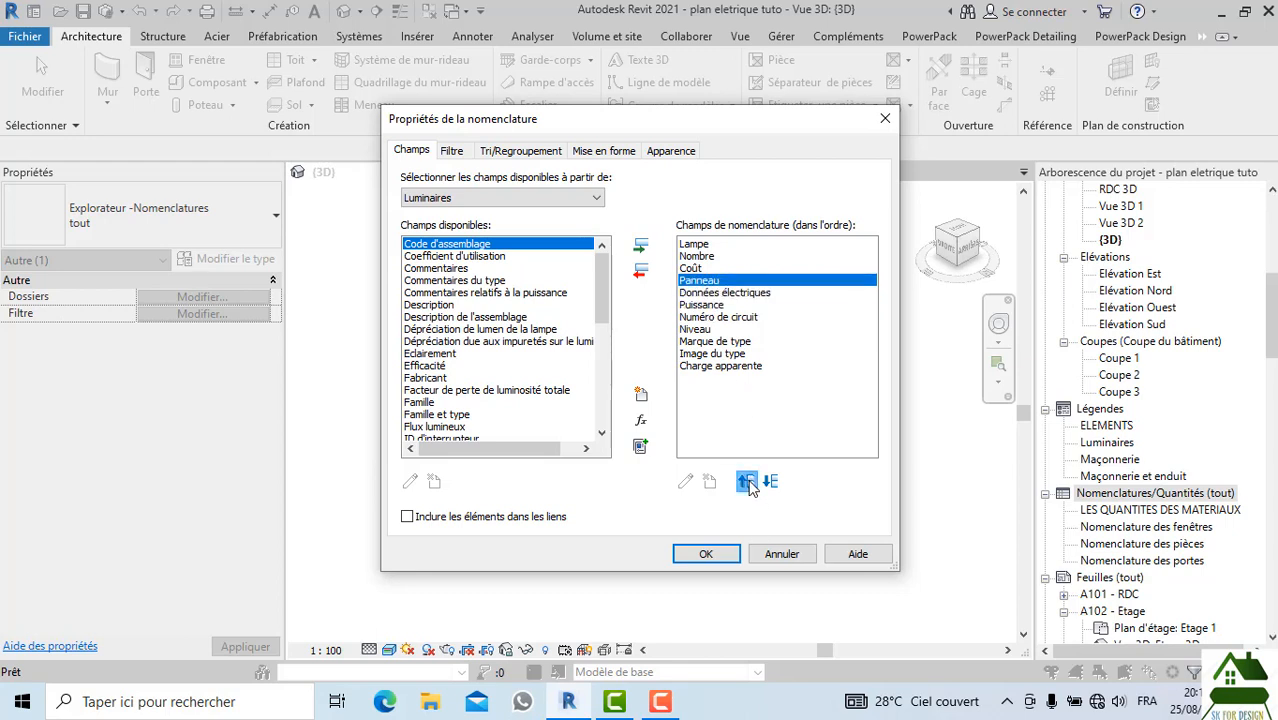
Move the Numéro de circuit field up in the schedule's field order so it directly follows Panneau
click(701, 305)
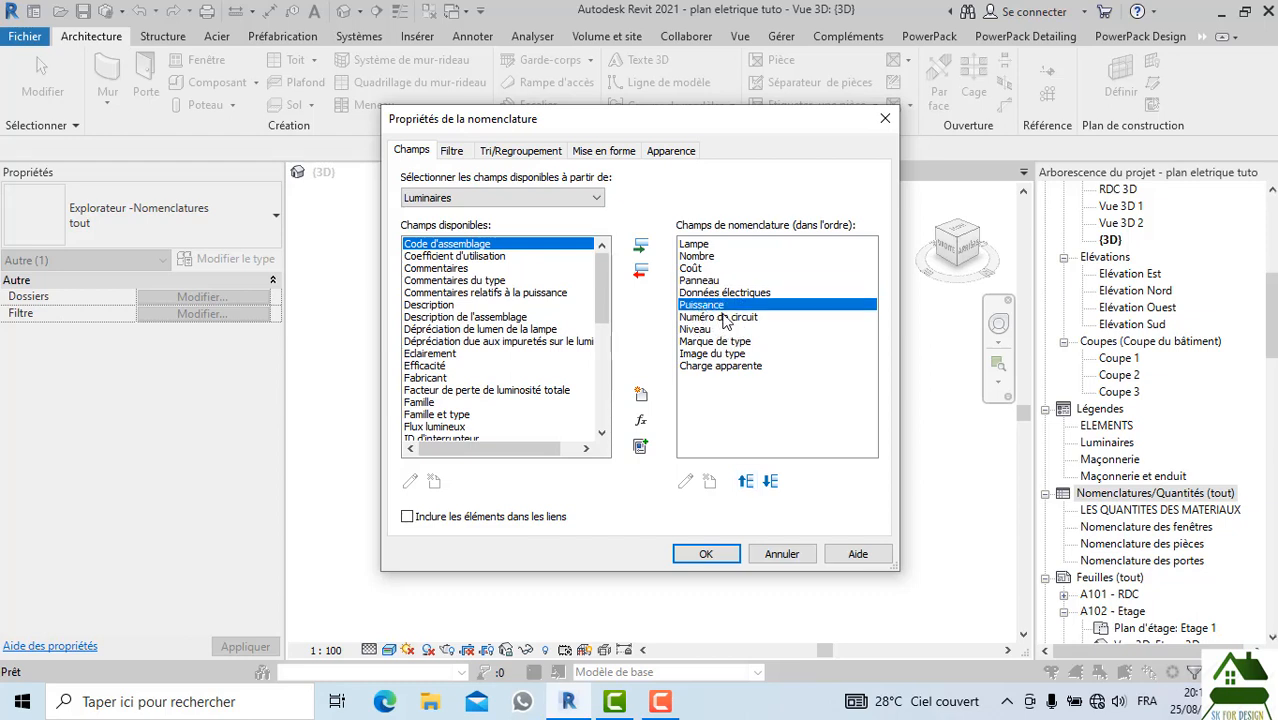
click(726, 318)
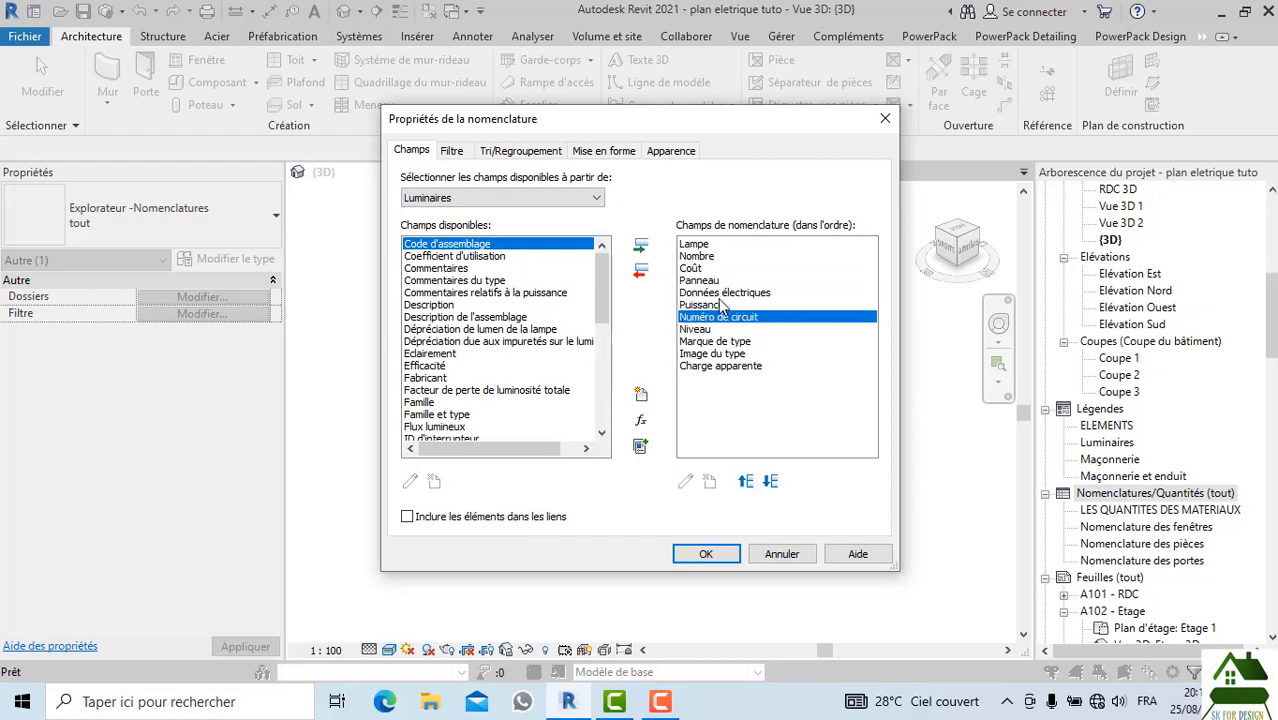
click(747, 482)
click(747, 482)
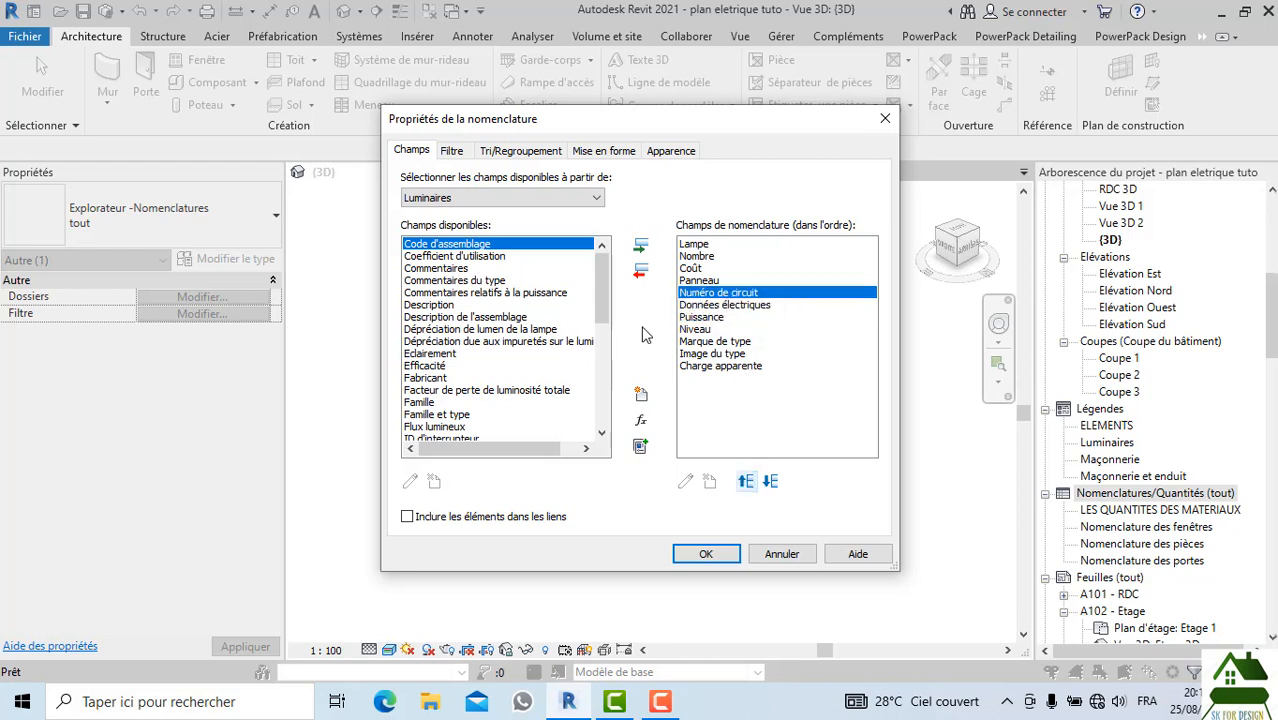
Move the Niveau field up to second place in the schedule's field order, between Lampe and Nombre
click(715, 305)
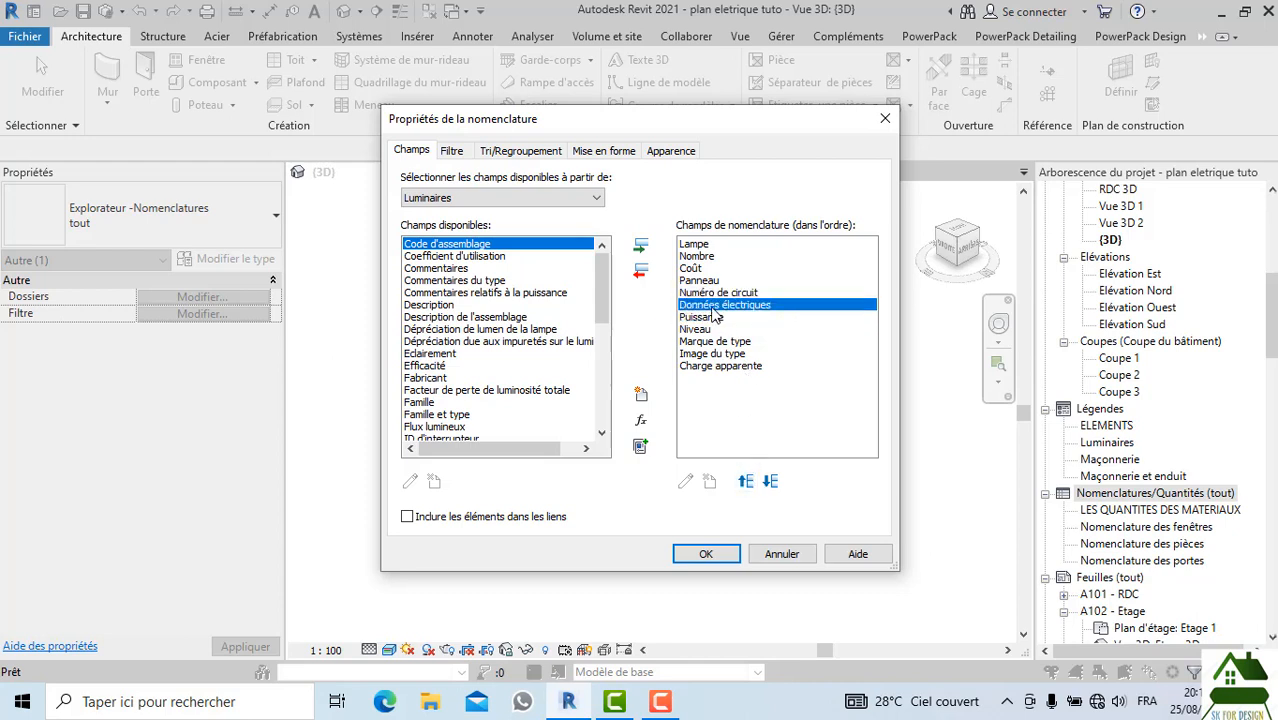
click(705, 319)
click(705, 329)
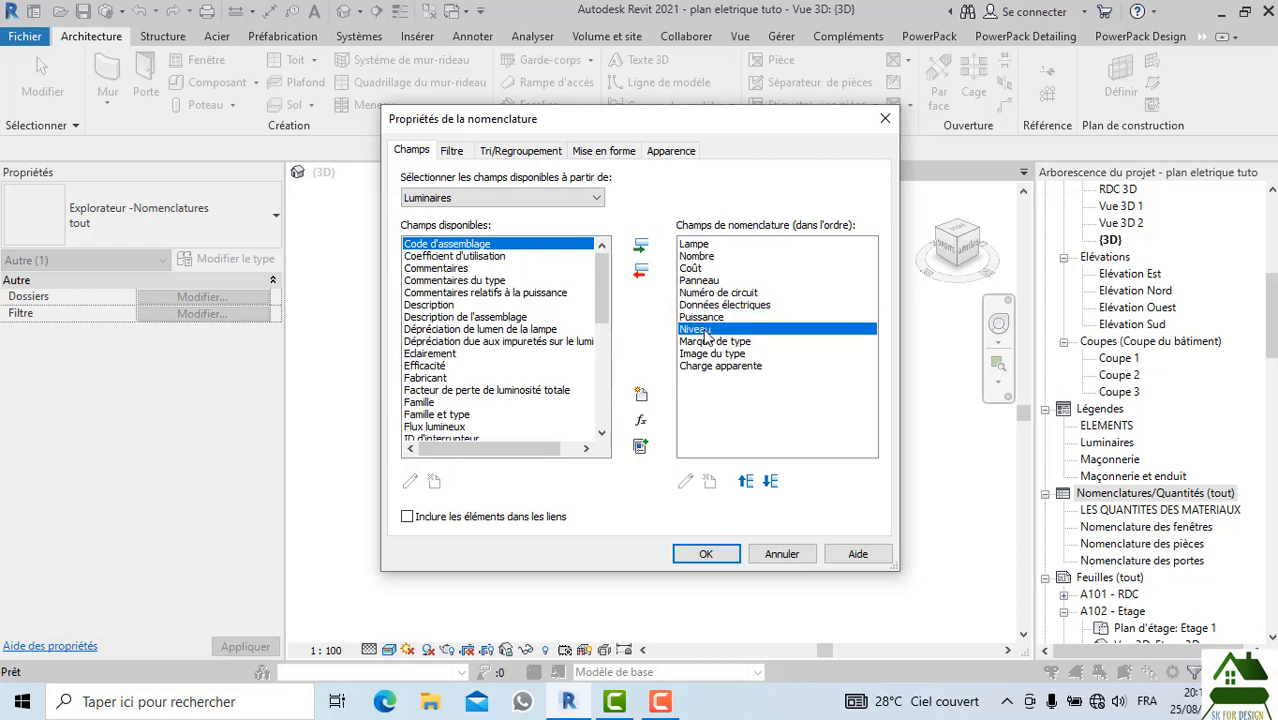
click(746, 481)
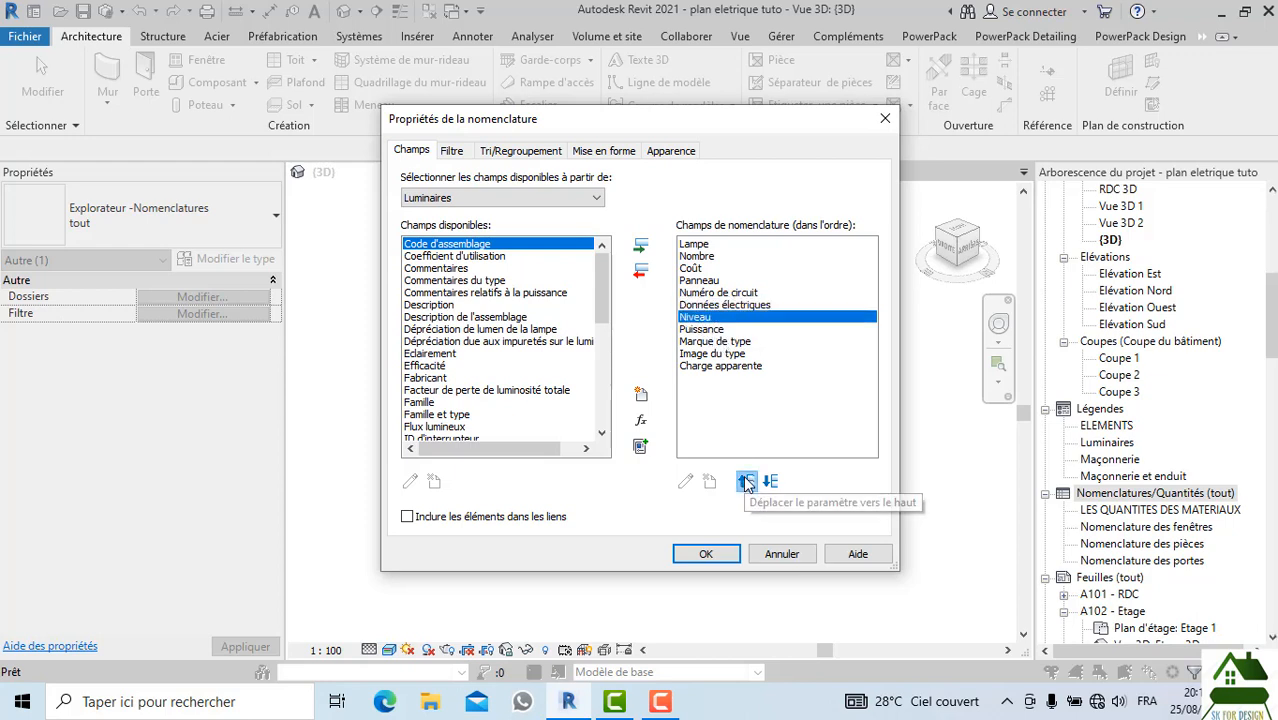
click(746, 481)
click(746, 481)
click(746, 481)
click(746, 481)
click(746, 481)
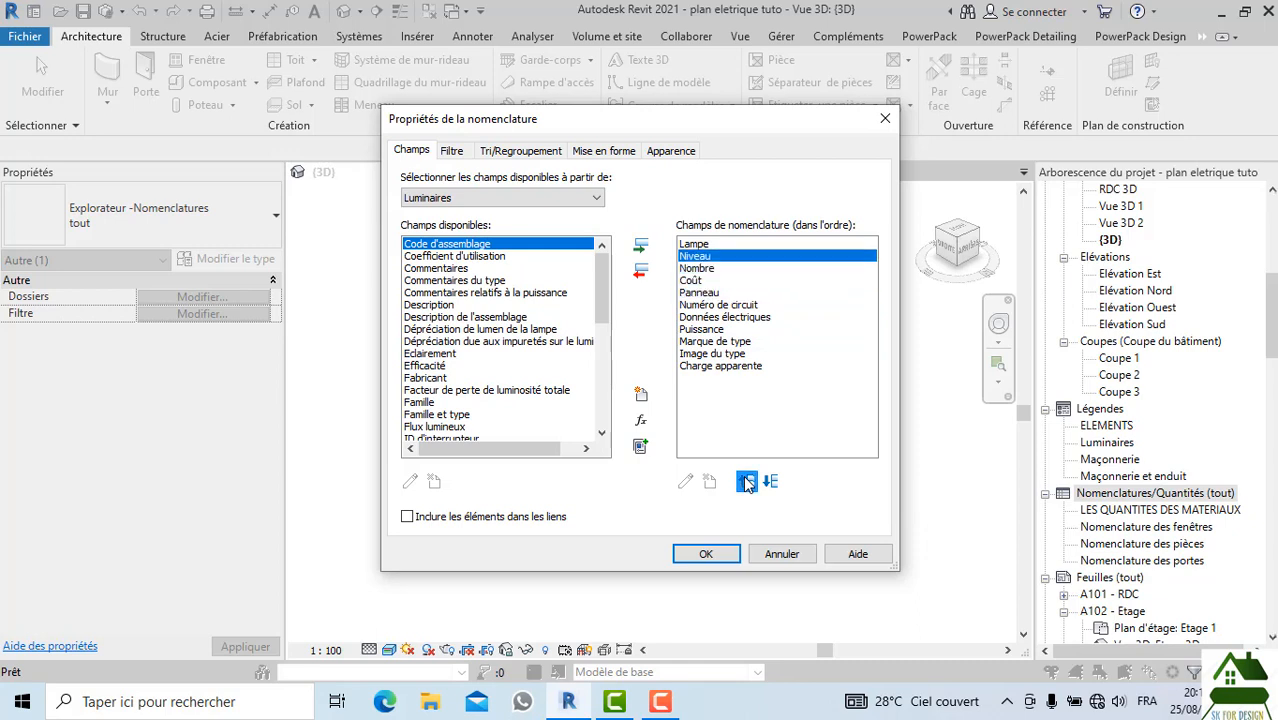
Move the Marque de type field up in the schedule's field order, between Panneau and Numéro de circuit
click(706, 341)
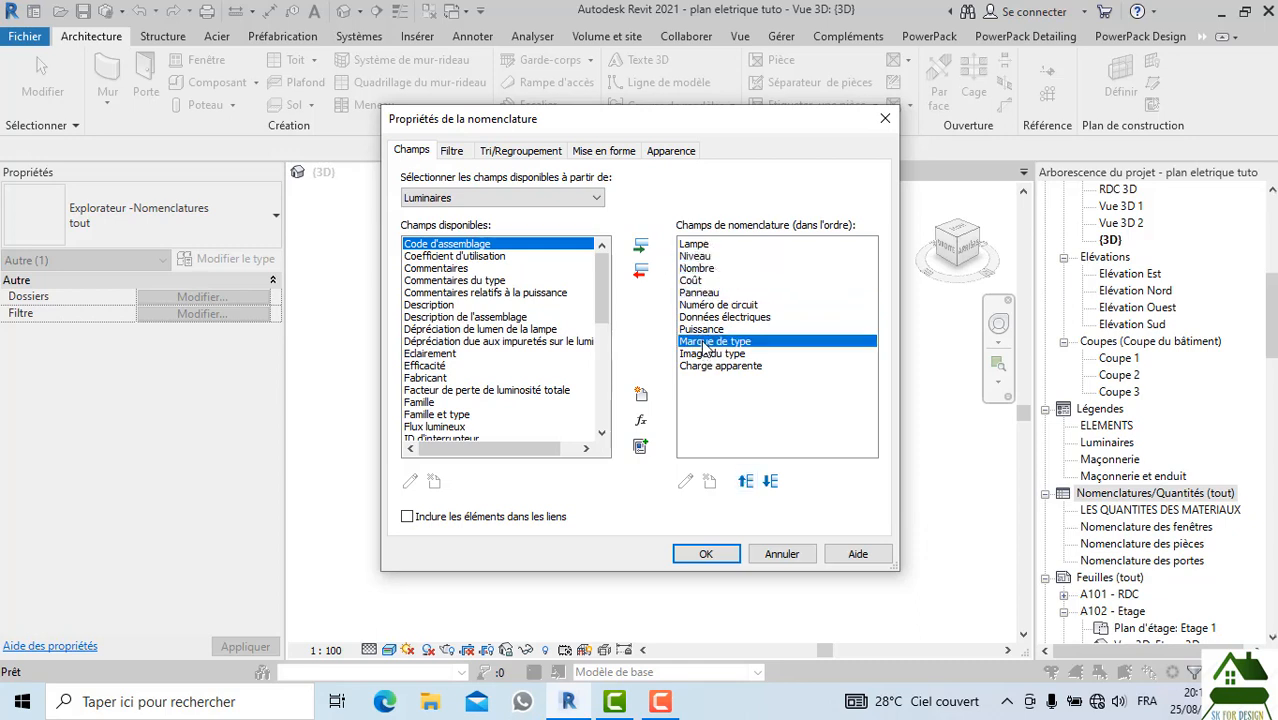
click(745, 483)
click(745, 483)
click(745, 483)
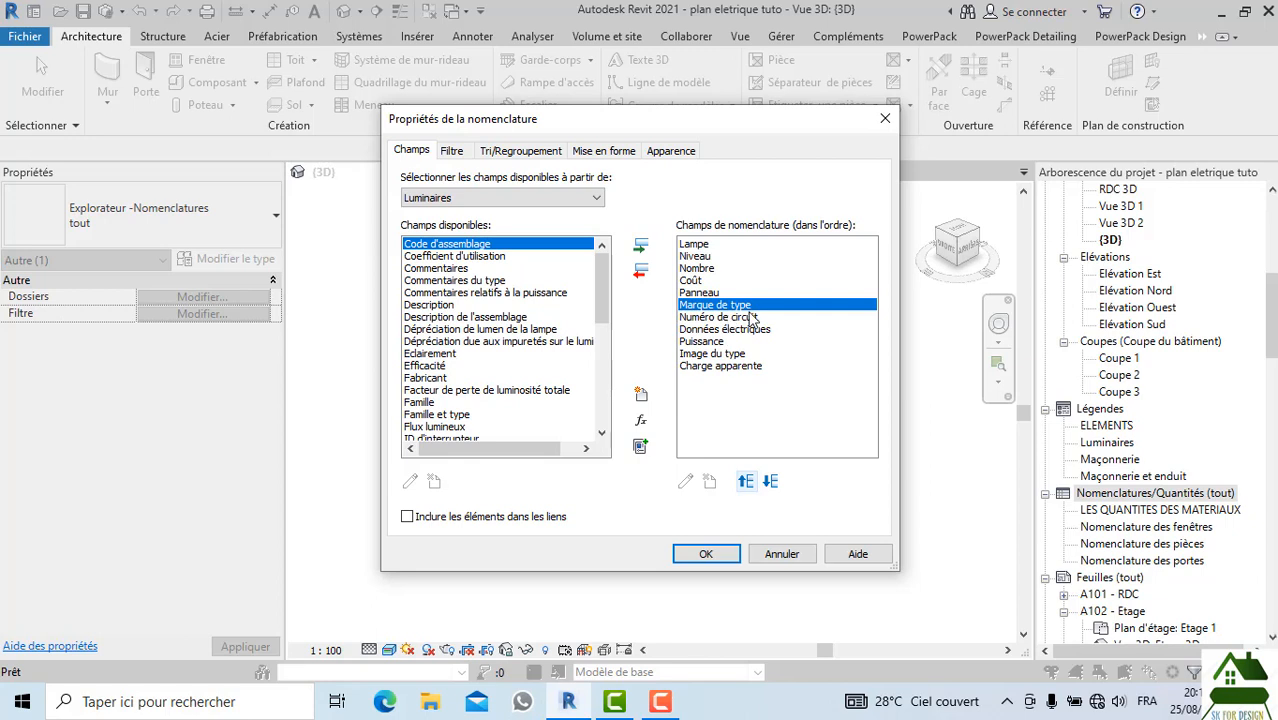
Move the Marque de type field in the schedule's field order so it directly follows Numéro de circuit
click(748, 484)
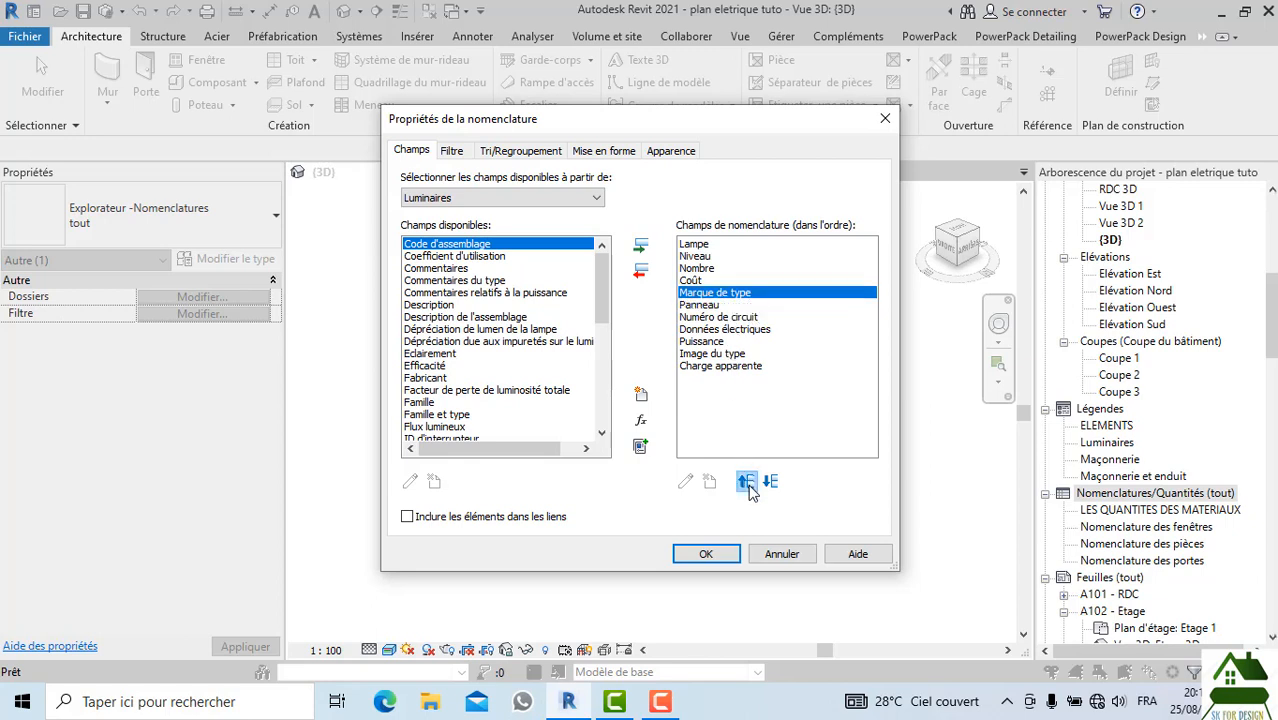
click(768, 484)
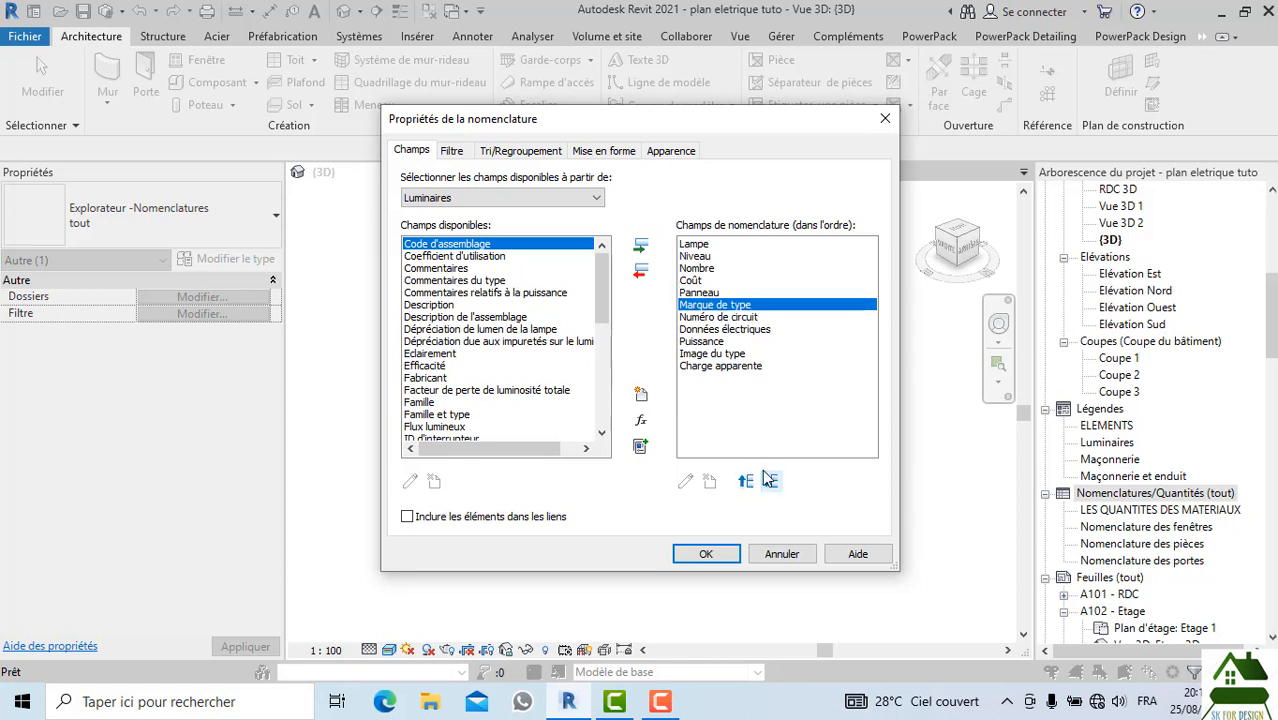
click(768, 484)
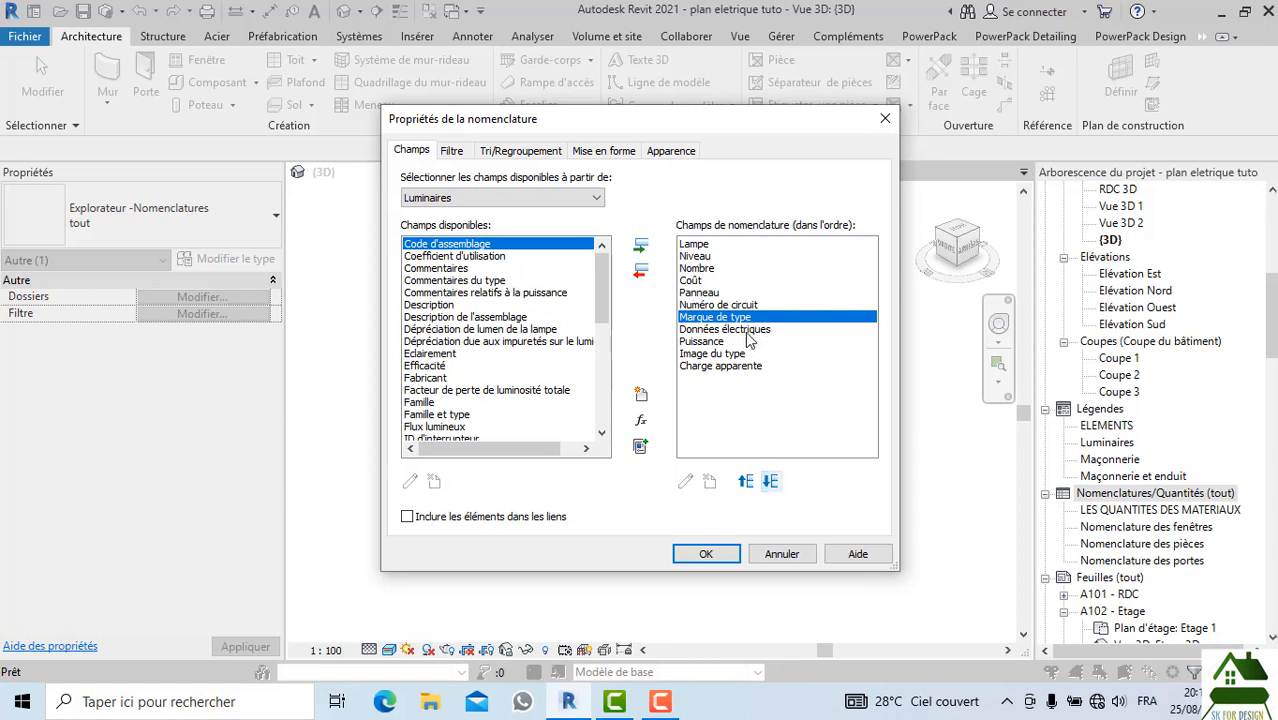
Move the Charge apparente field above Image du type and generate the luminaires schedule
click(706, 342)
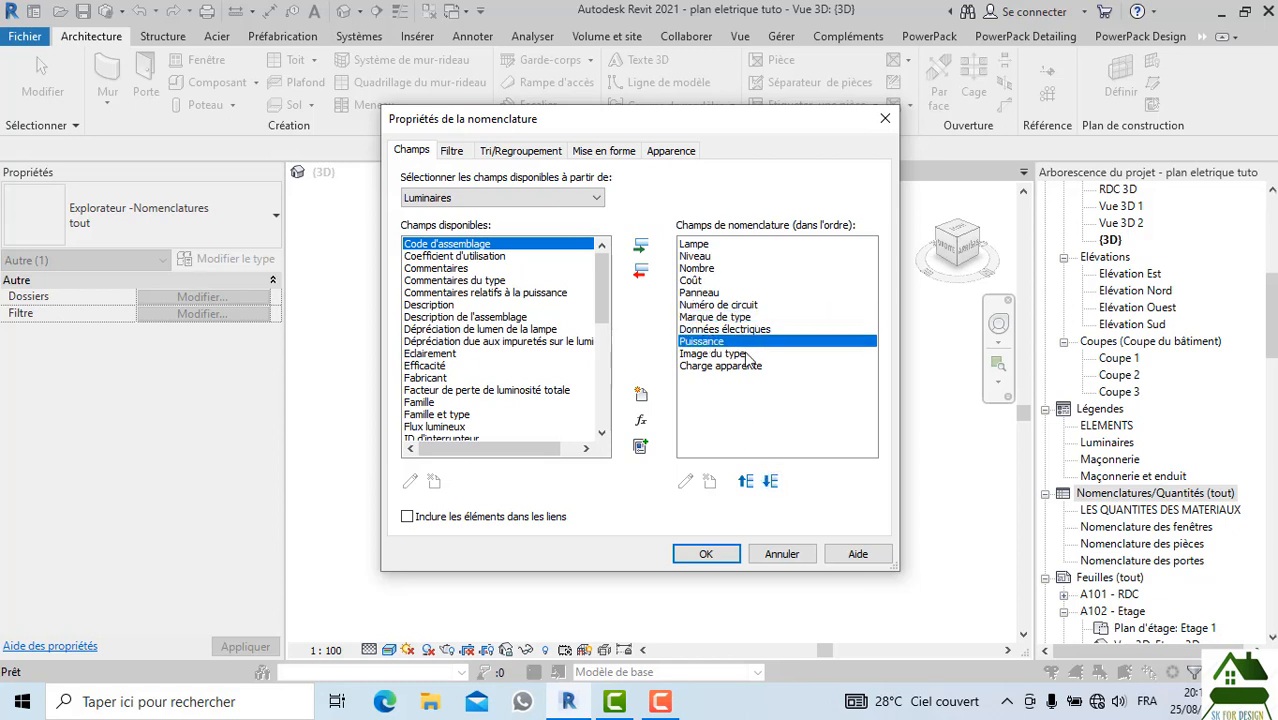
click(725, 366)
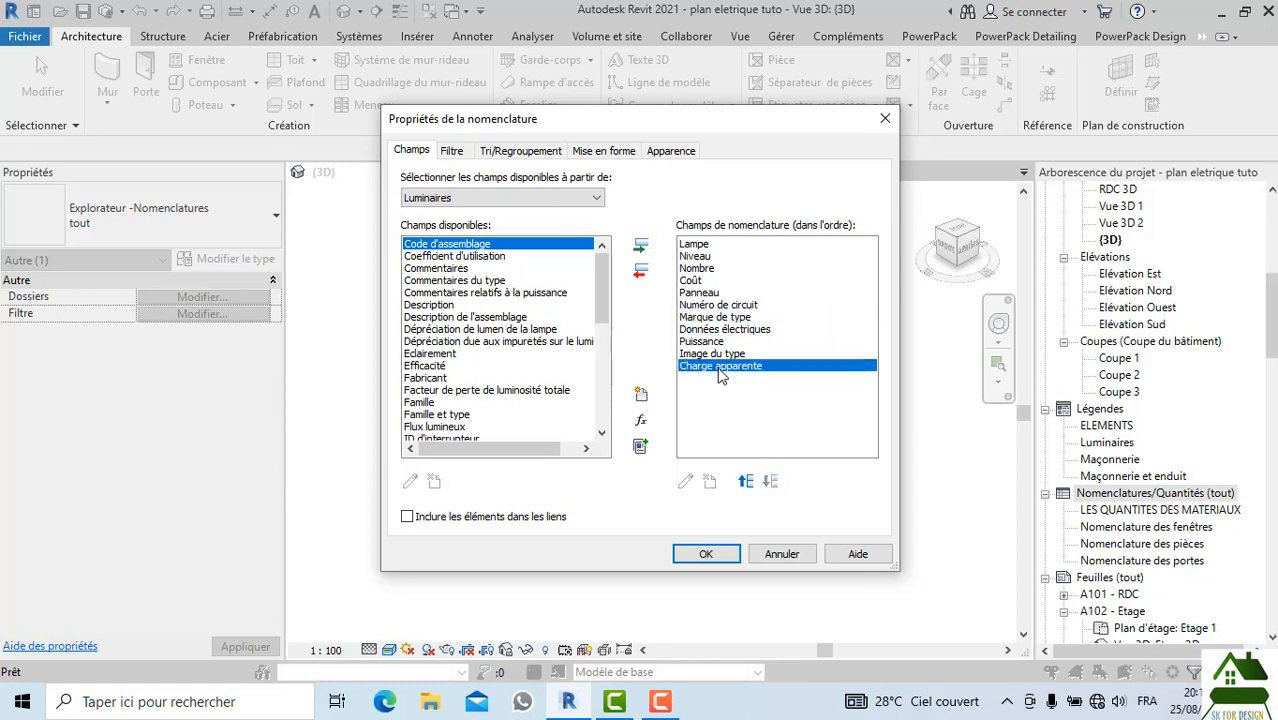
click(752, 477)
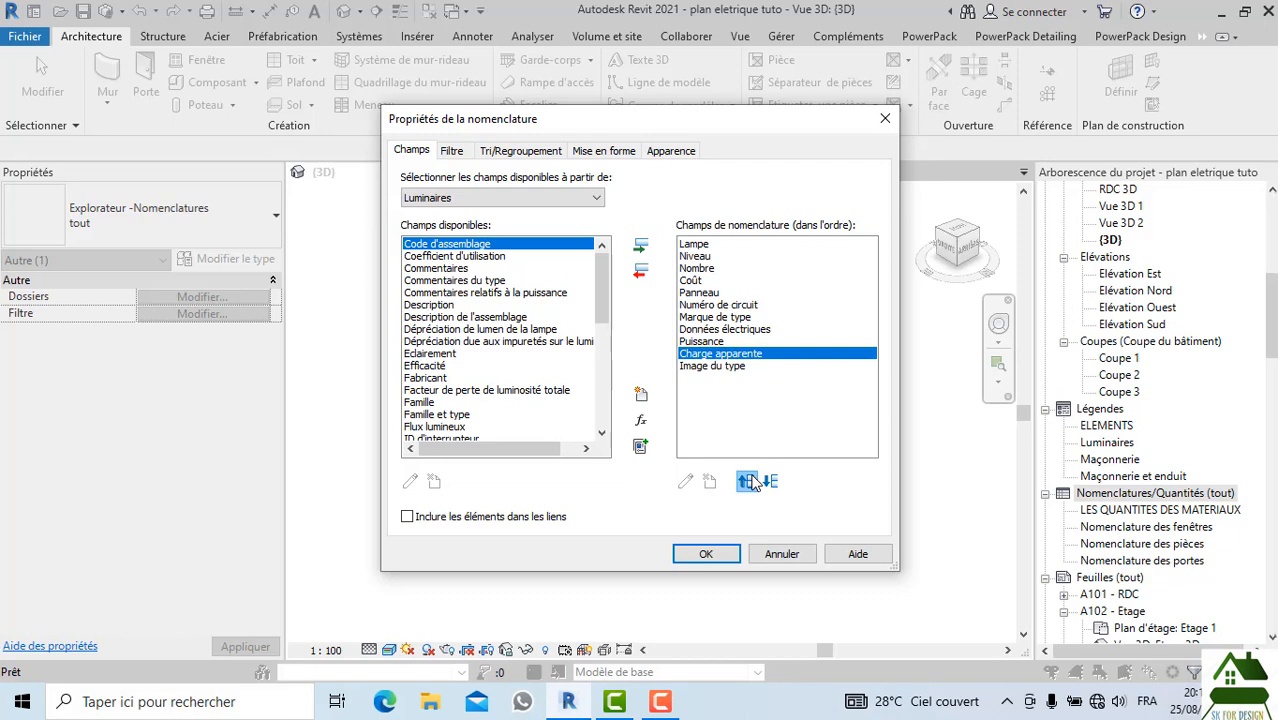
click(706, 553)
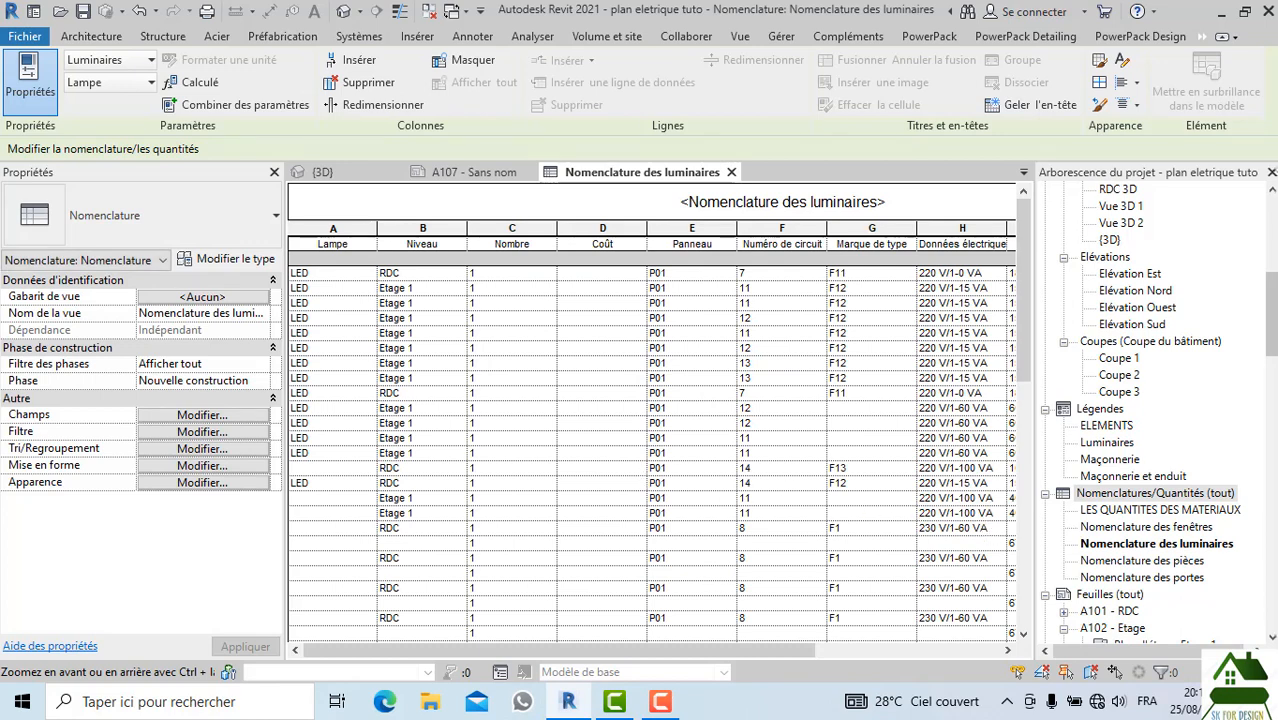
right_click(1118, 553)
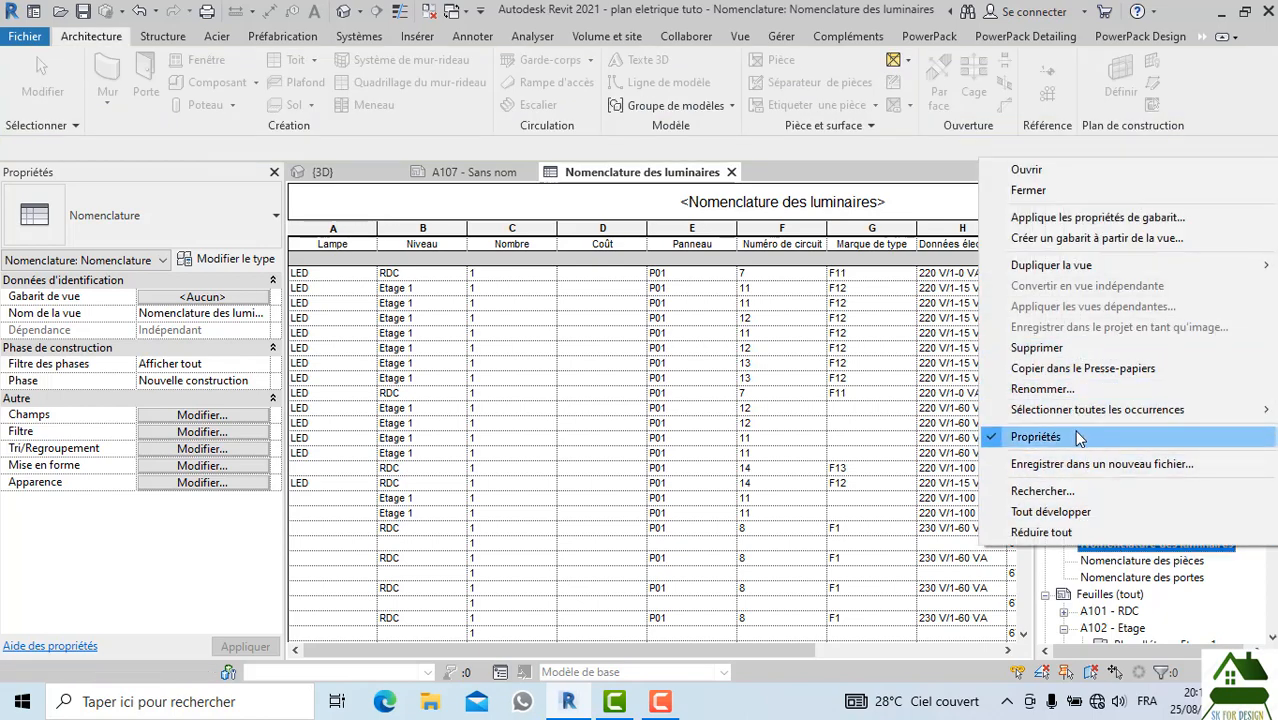
click(798, 210)
click(799, 210)
double_click(797, 195)
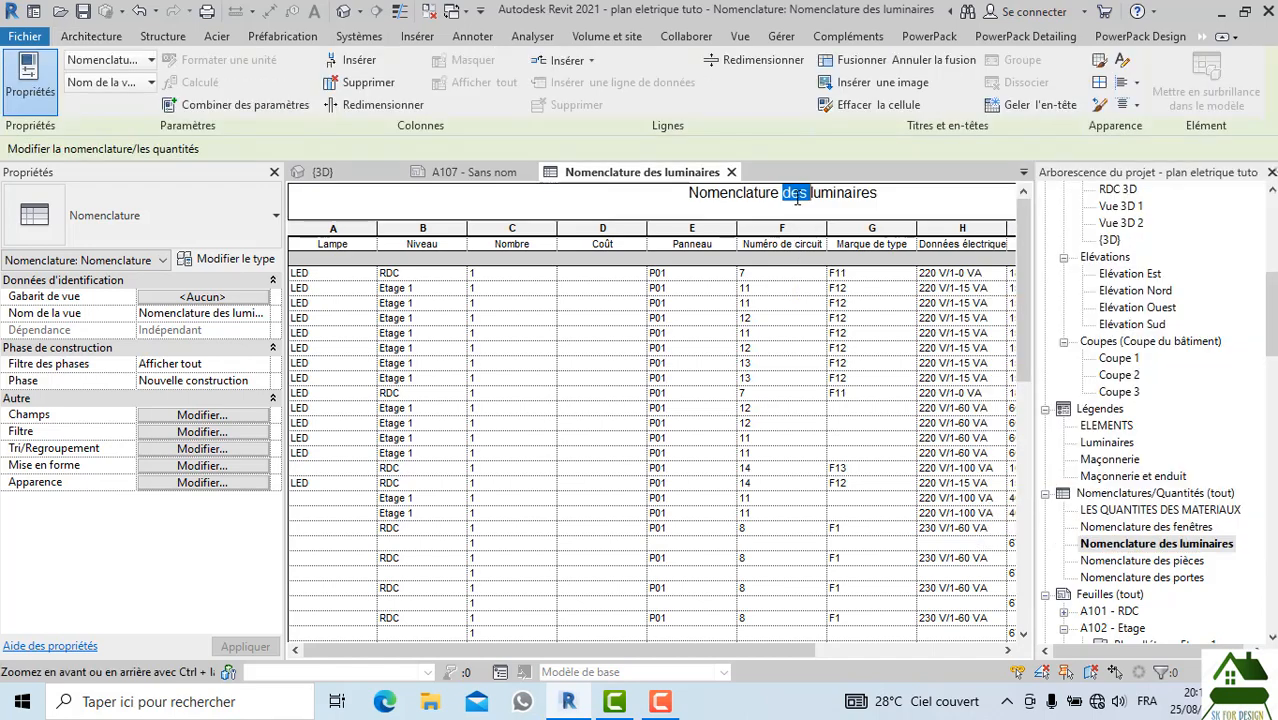
drag(738, 375, 735, 384)
Narrow the Marque de type column slightly and widen the schedule view by shrinking the project browser
scroll(672, 420, down, 1)
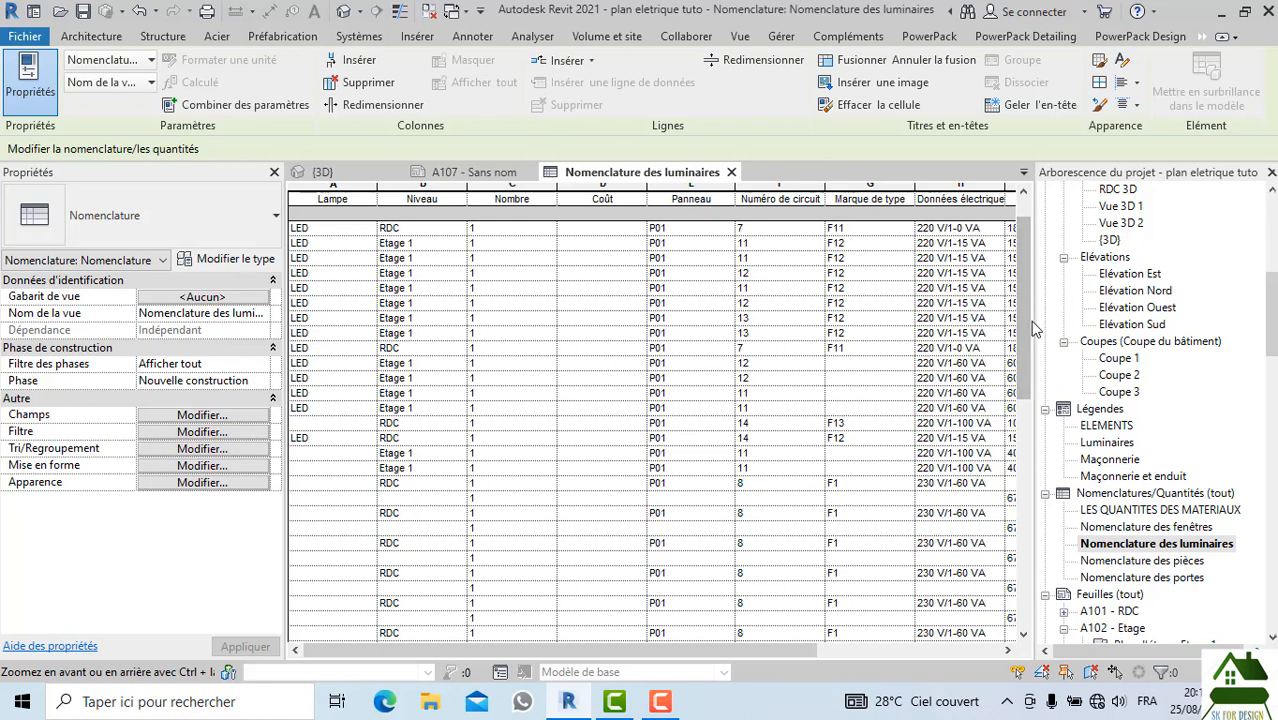
drag(912, 187, 904, 187)
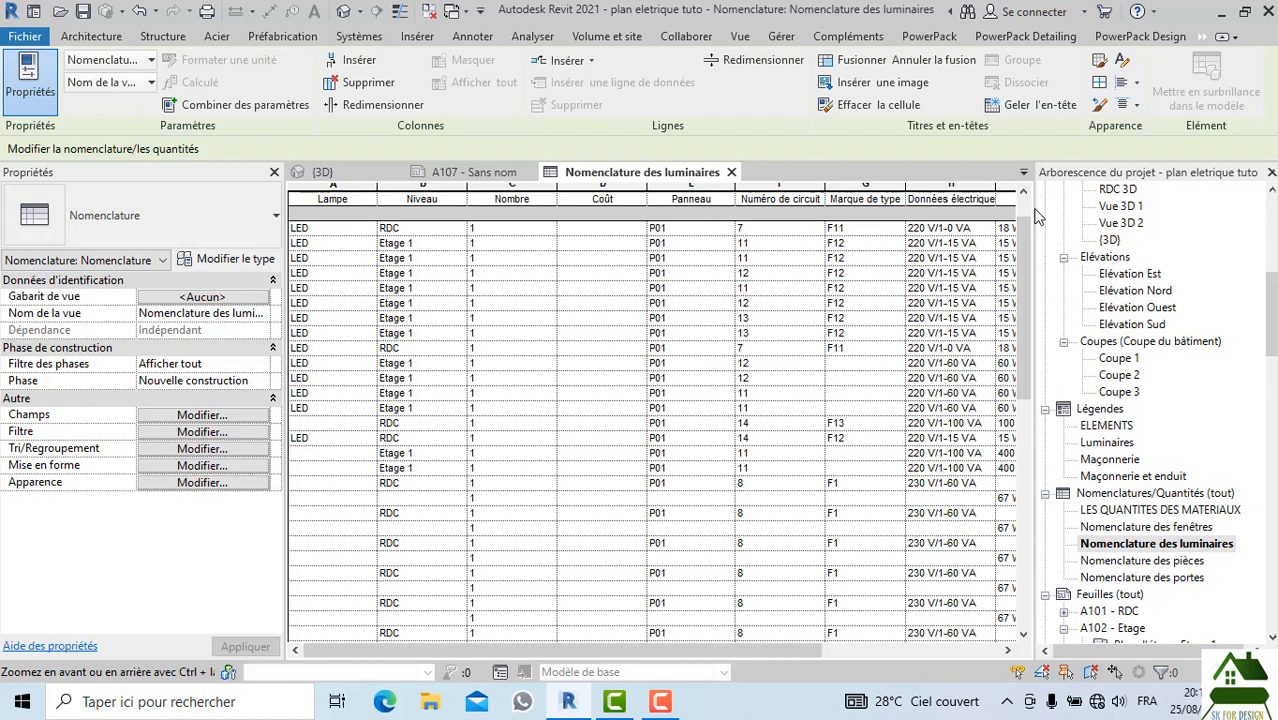
drag(1035, 206, 1074, 216)
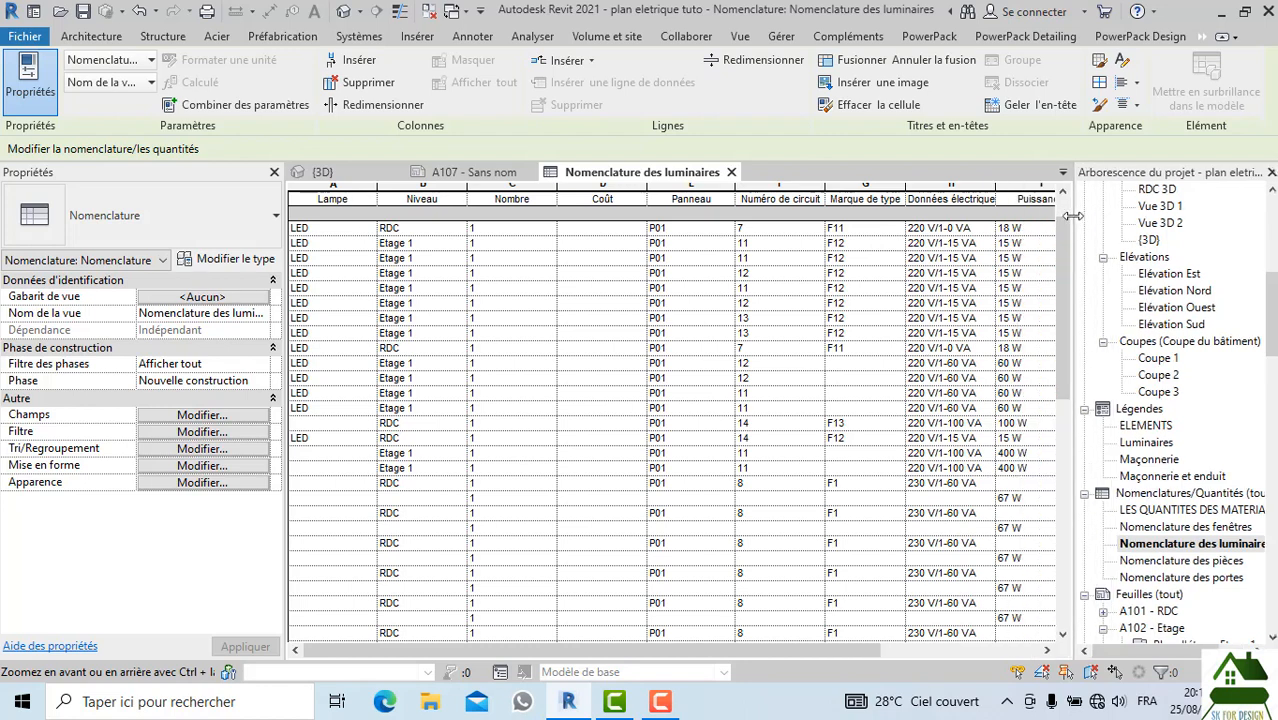
scroll(766, 372, down, 1)
scroll(436, 487, up, 2)
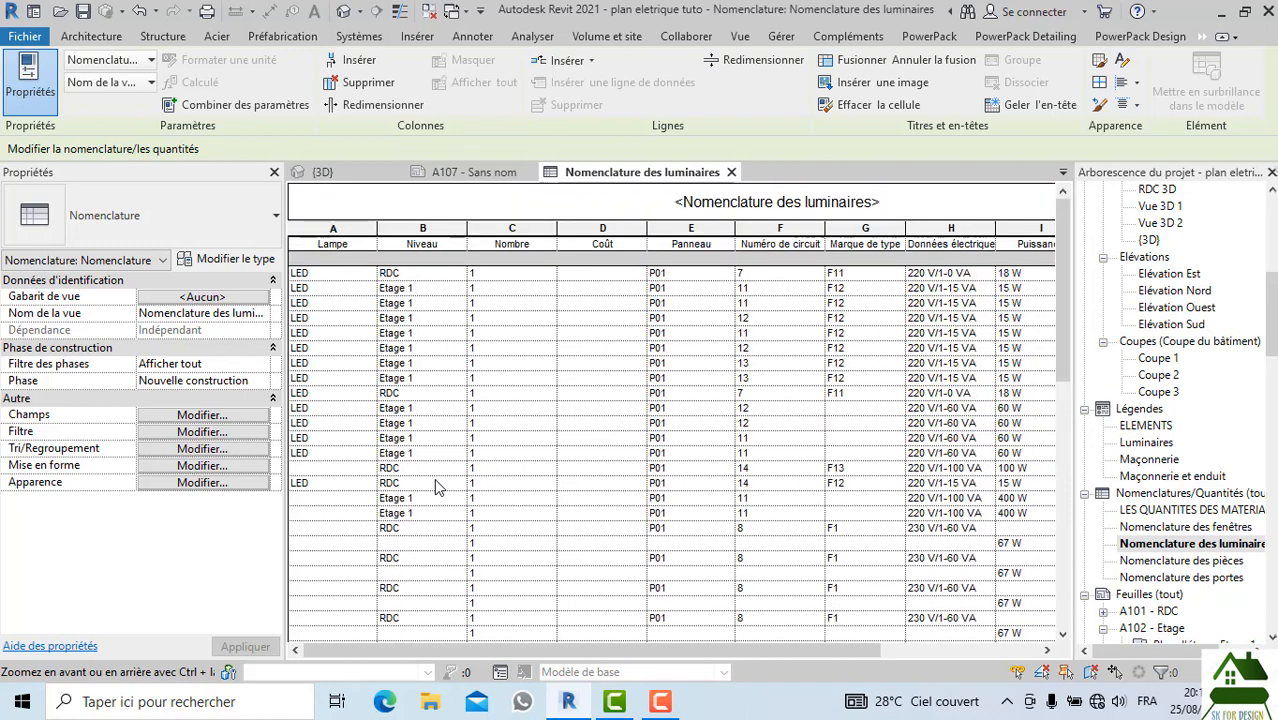
Narrow the Lampe, Niveau, Nombre, Coût and Panneau columns of the luminaires schedule to fit their contents
drag(377, 226, 354, 238)
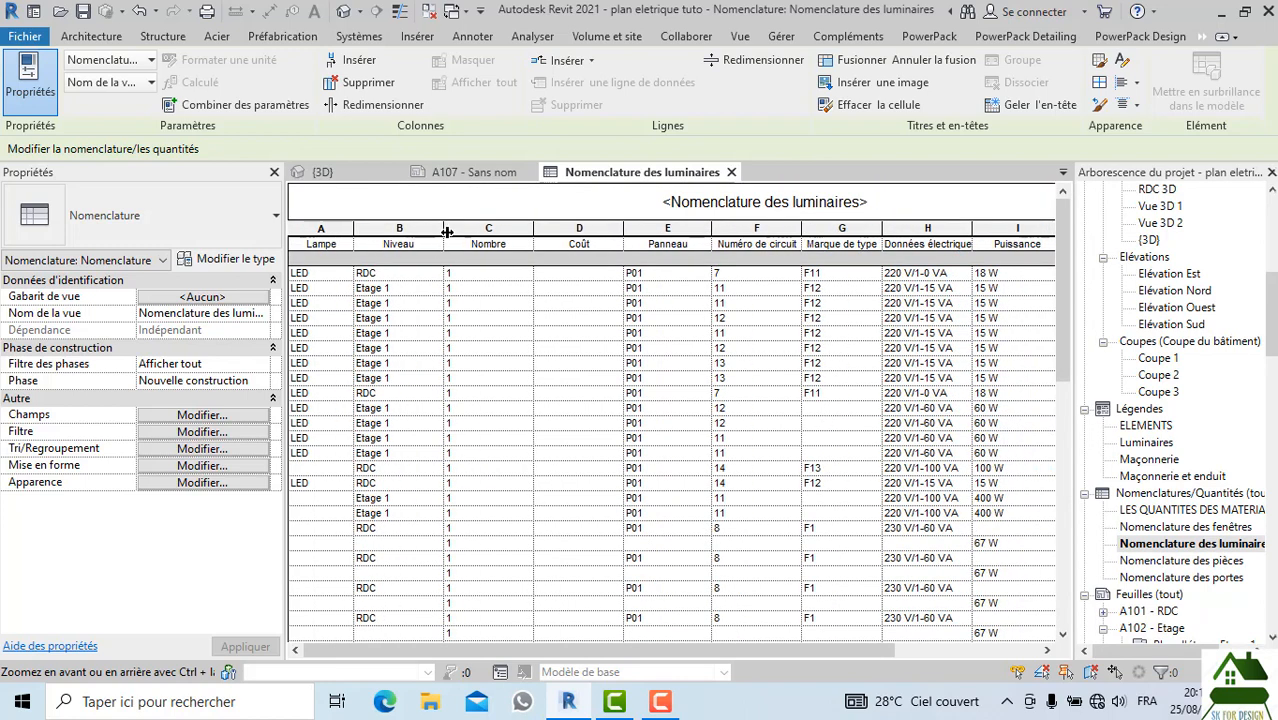
drag(448, 228, 423, 237)
drag(515, 229, 482, 232)
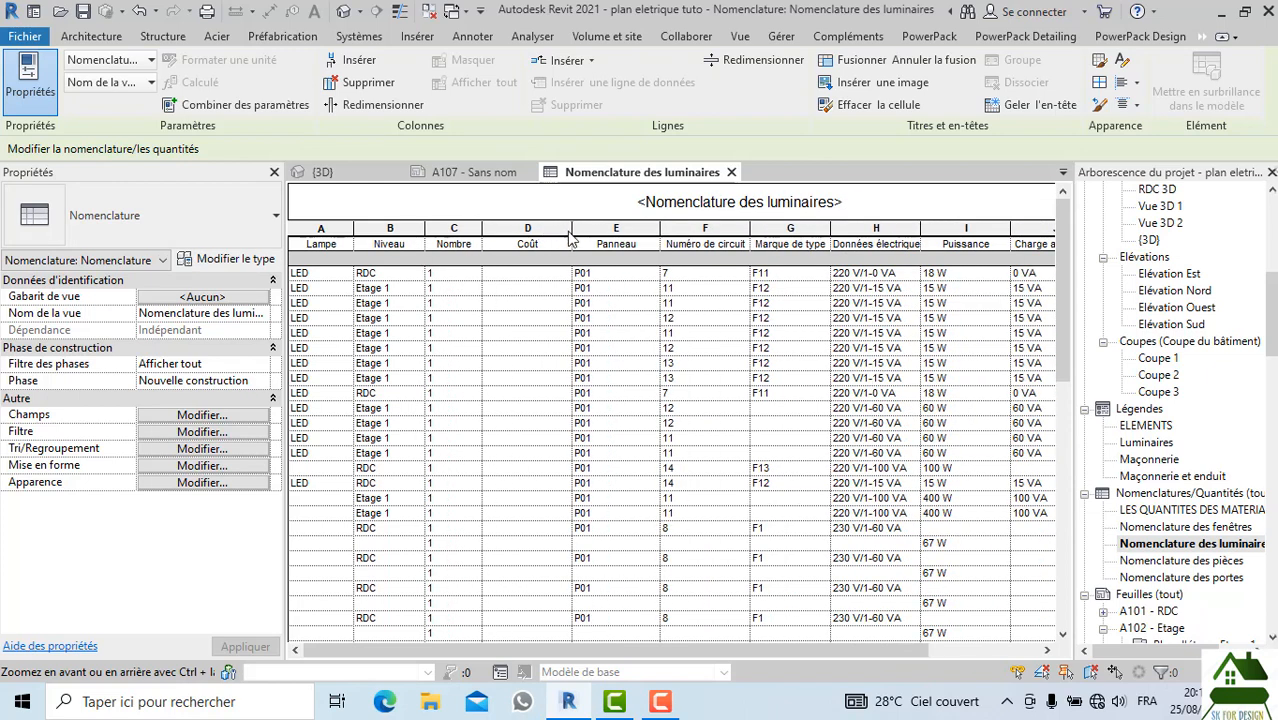
drag(570, 228, 547, 232)
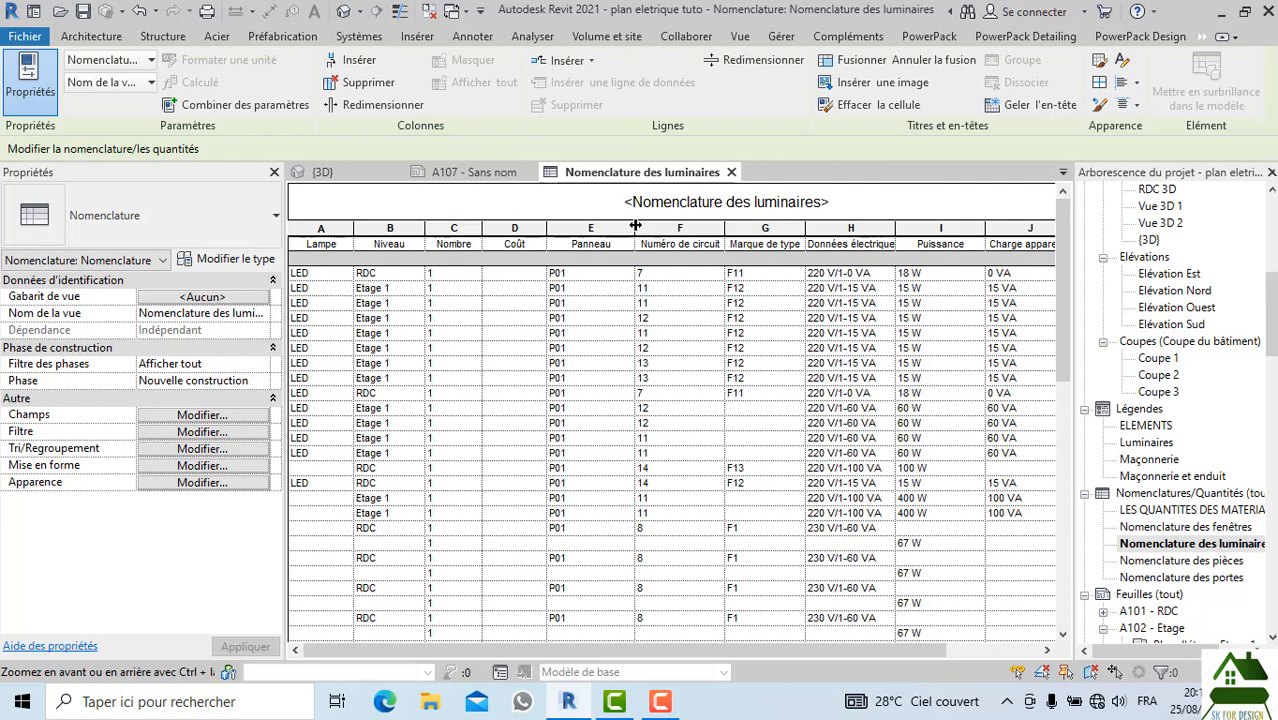
drag(635, 227, 593, 230)
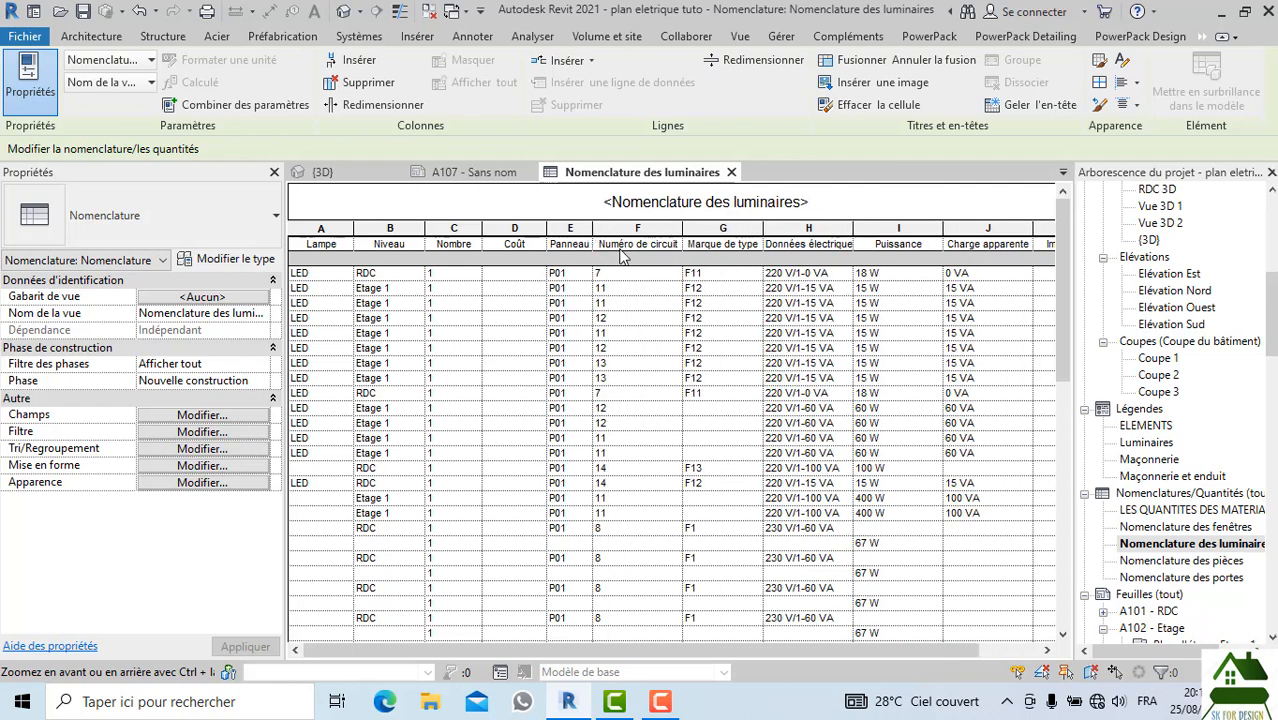
Delete the Panneau and Numéro de circuit columns from the luminaires schedule
click(572, 230)
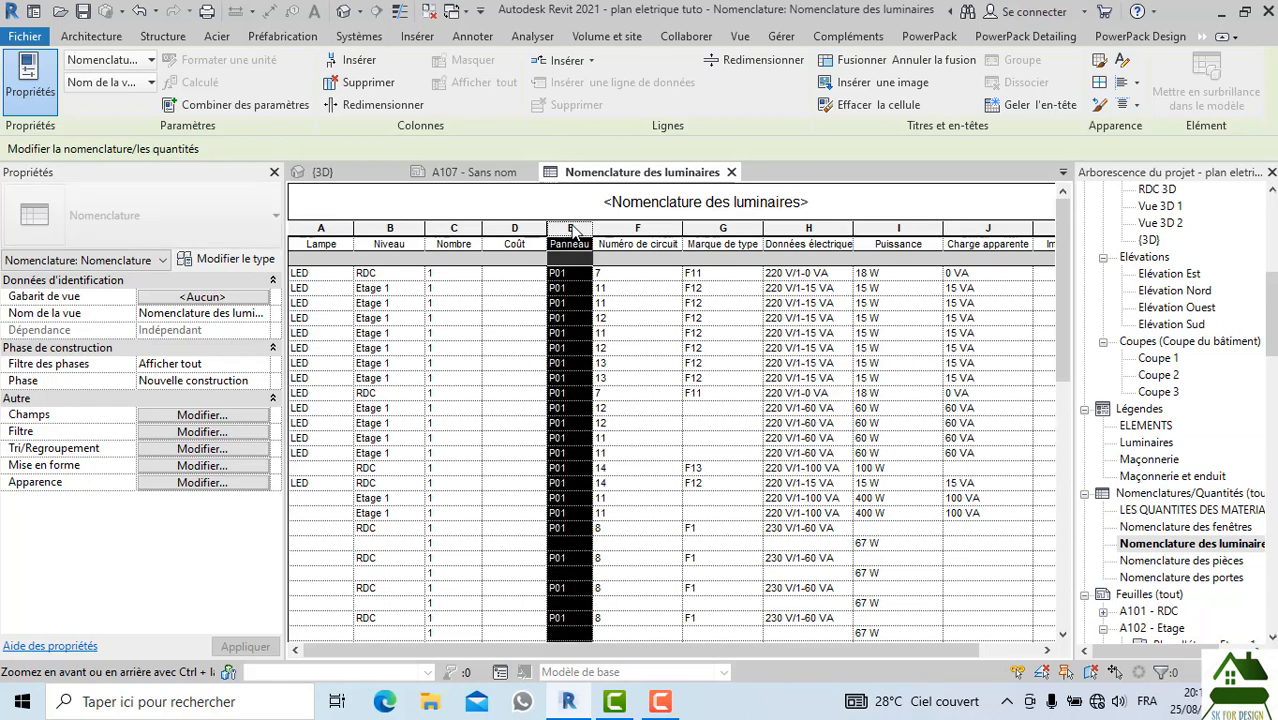
right_click(573, 230)
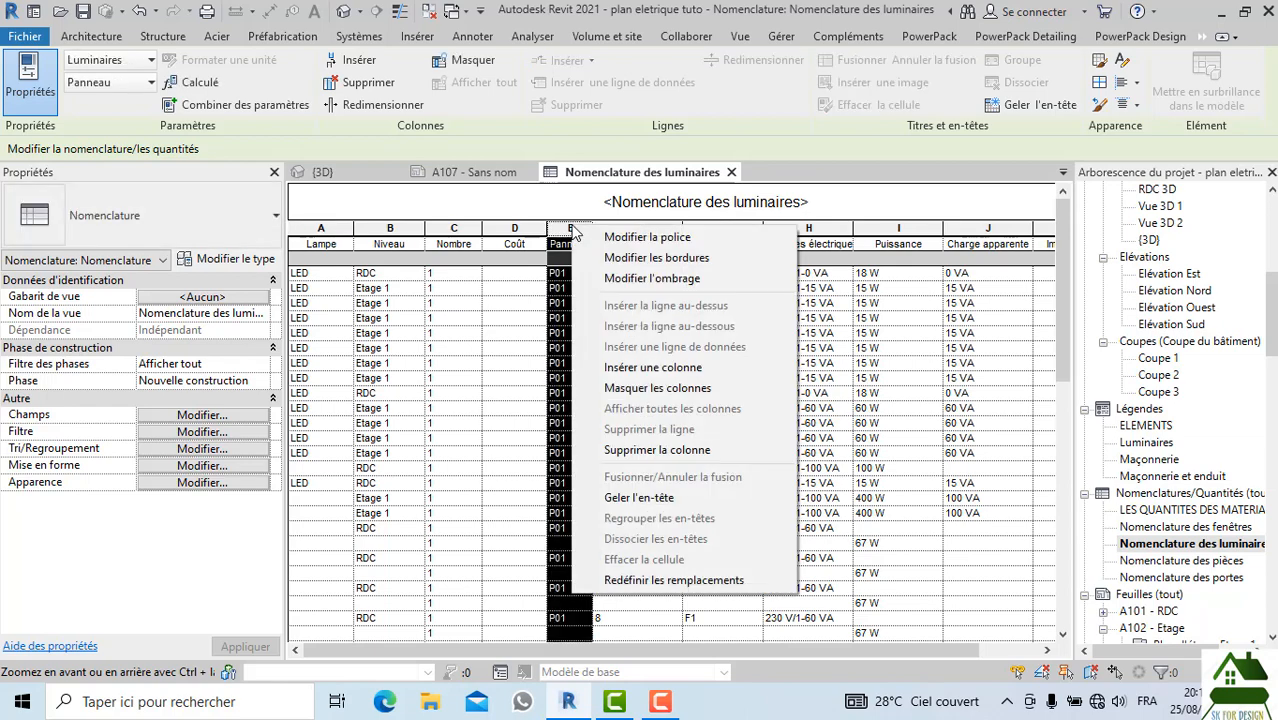
click(625, 450)
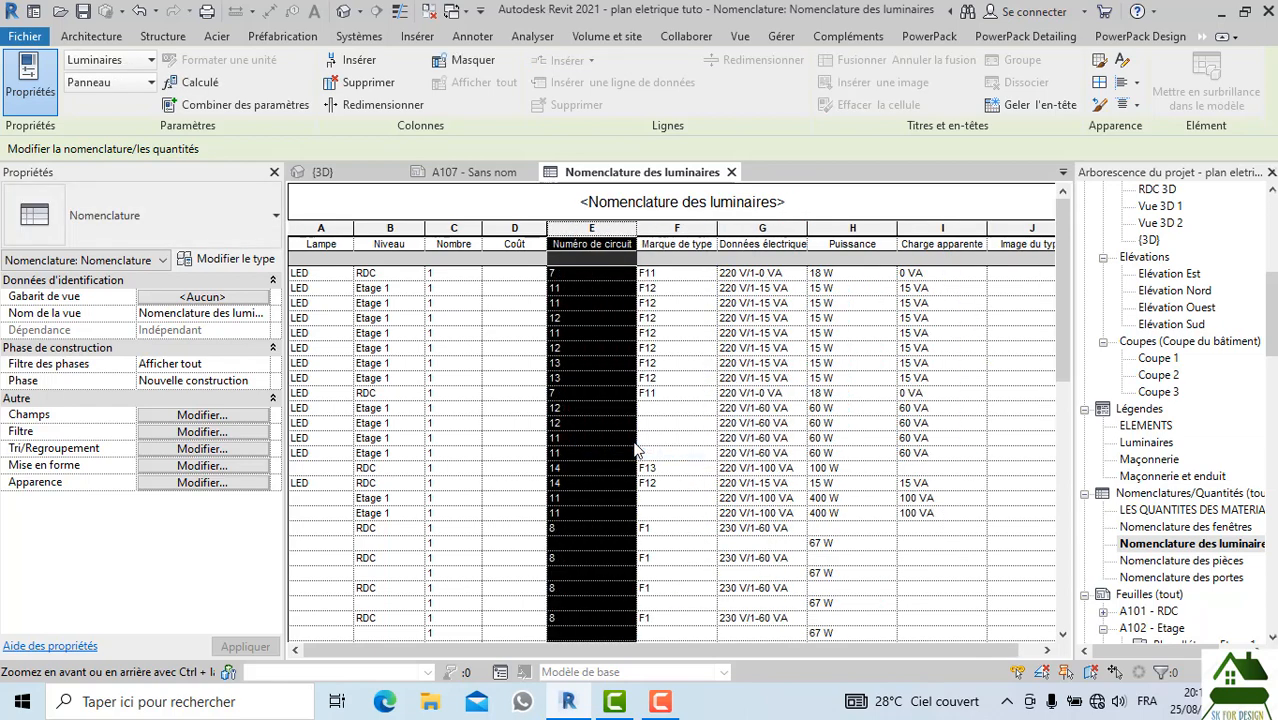
right_click(591, 229)
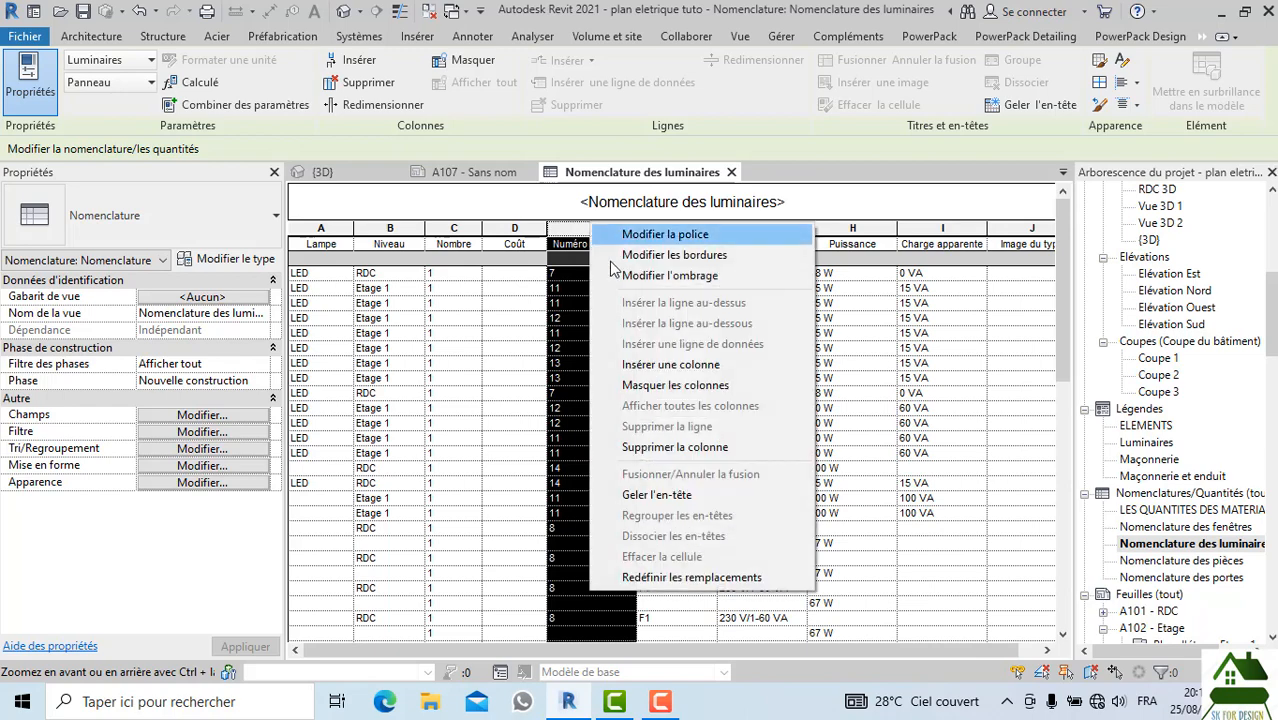
click(662, 448)
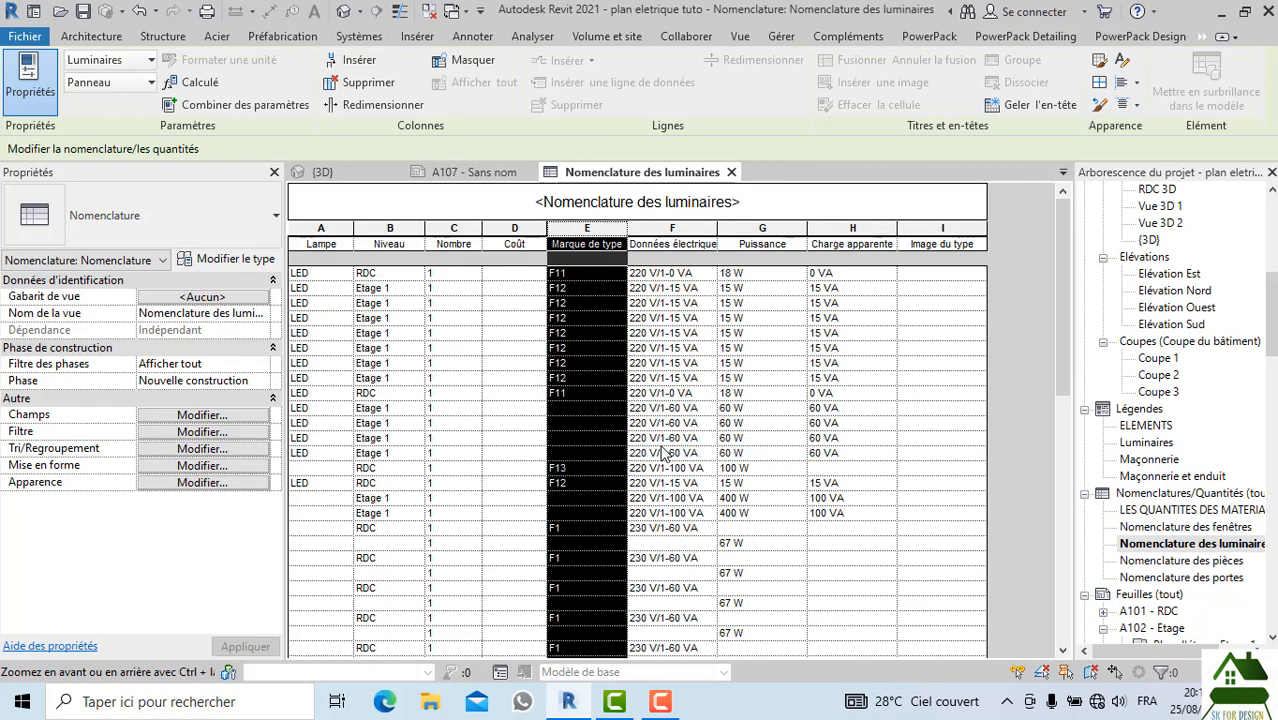
click(667, 365)
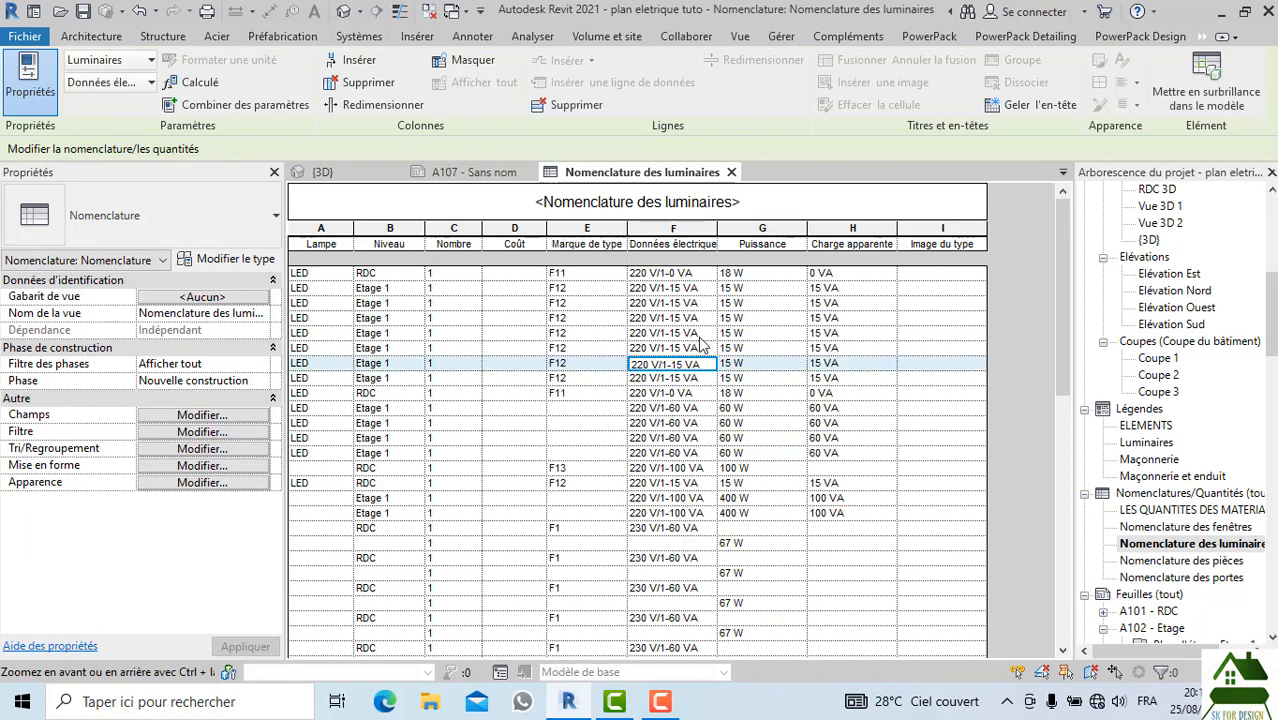
Narrow the Marque de type column a little more so it fits its heading
right_click(684, 230)
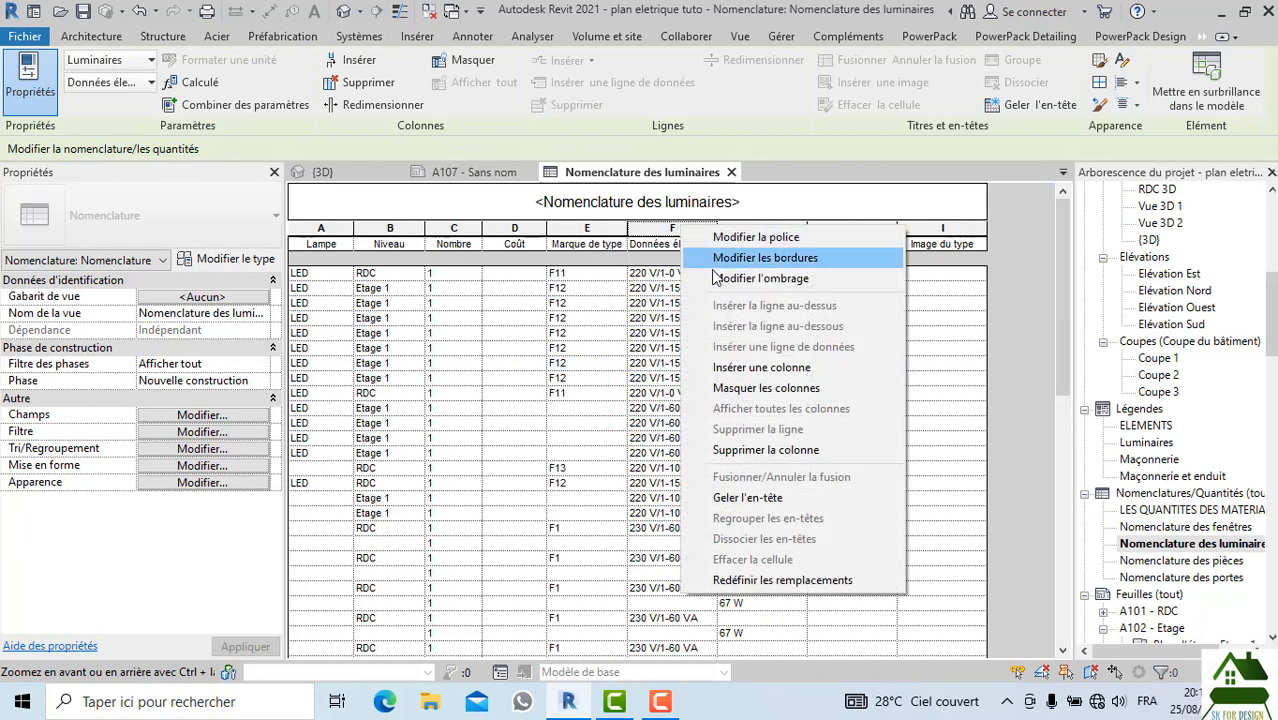
click(675, 336)
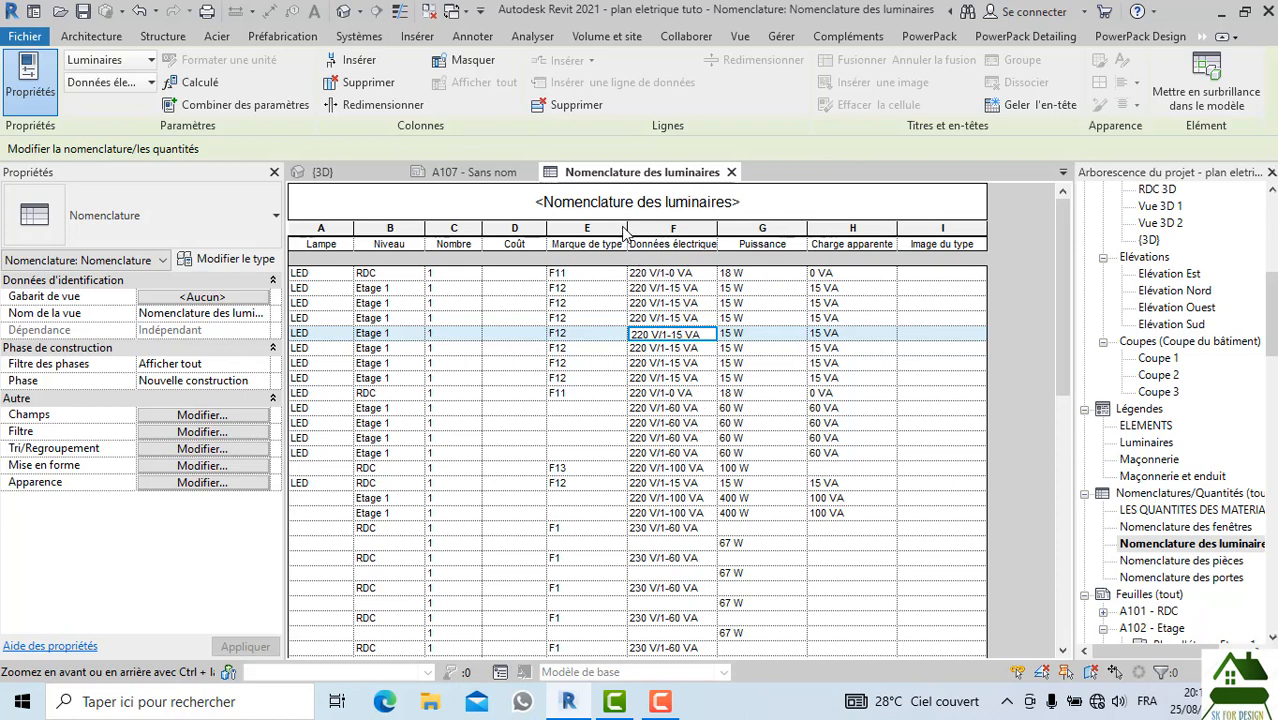
drag(629, 229, 621, 229)
Change the parameter of the schedule's Image du type column to Image
click(974, 251)
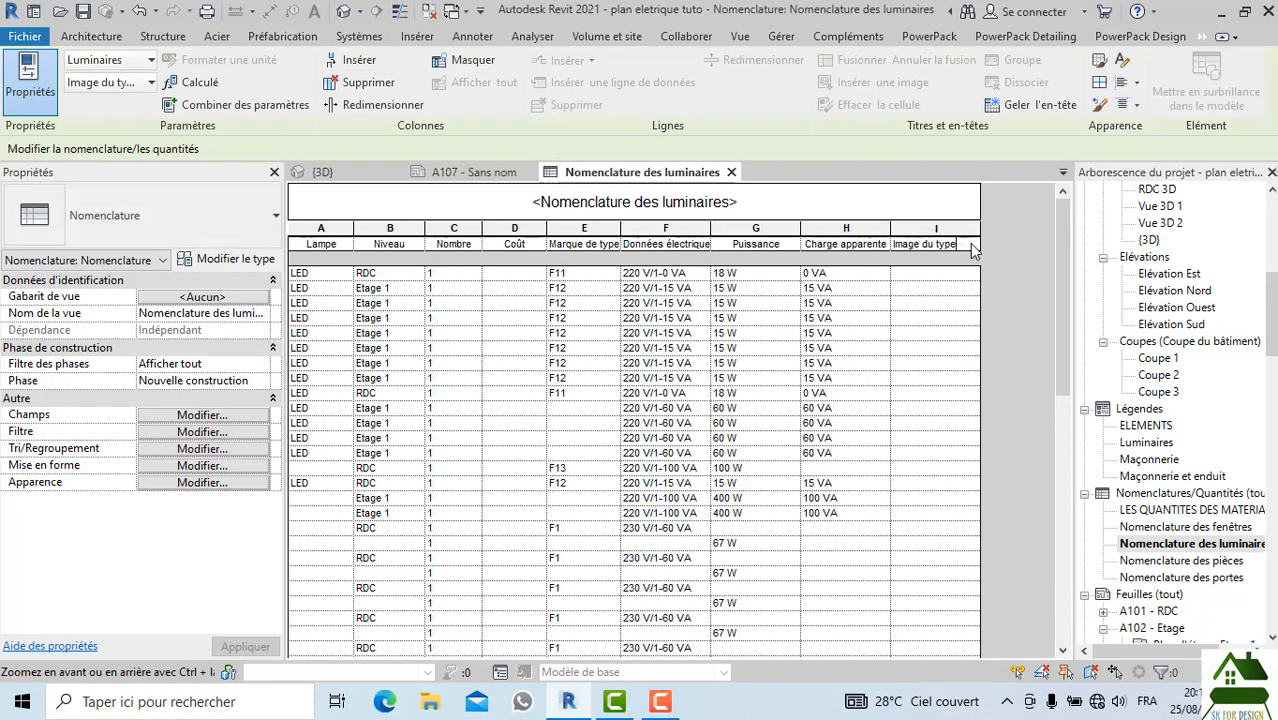
click(950, 289)
click(938, 228)
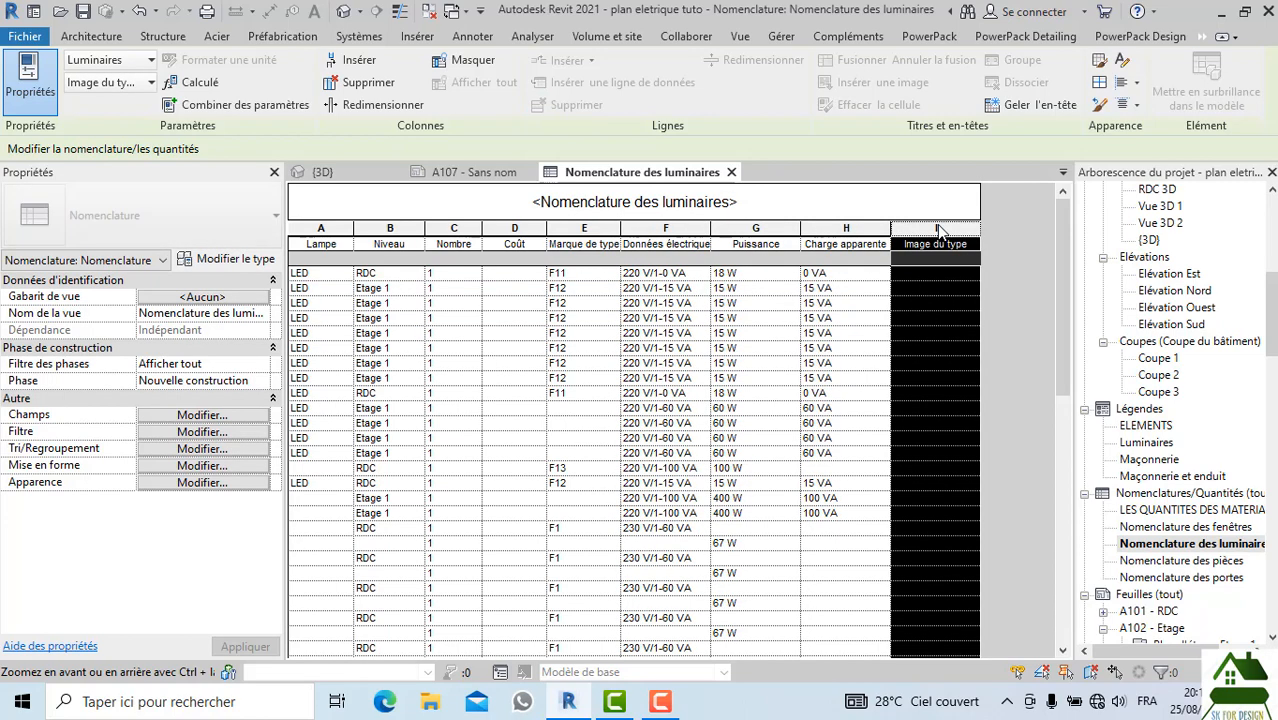
click(118, 83)
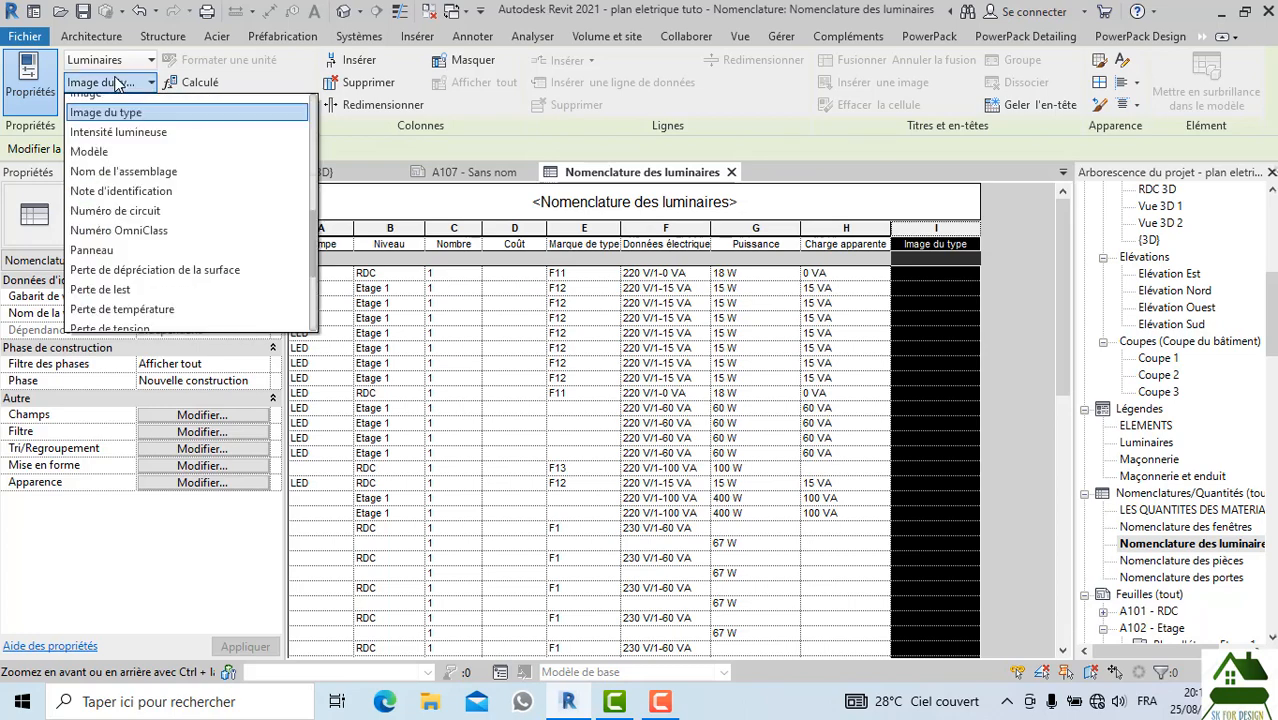
scroll(114, 112, up, 1)
click(112, 106)
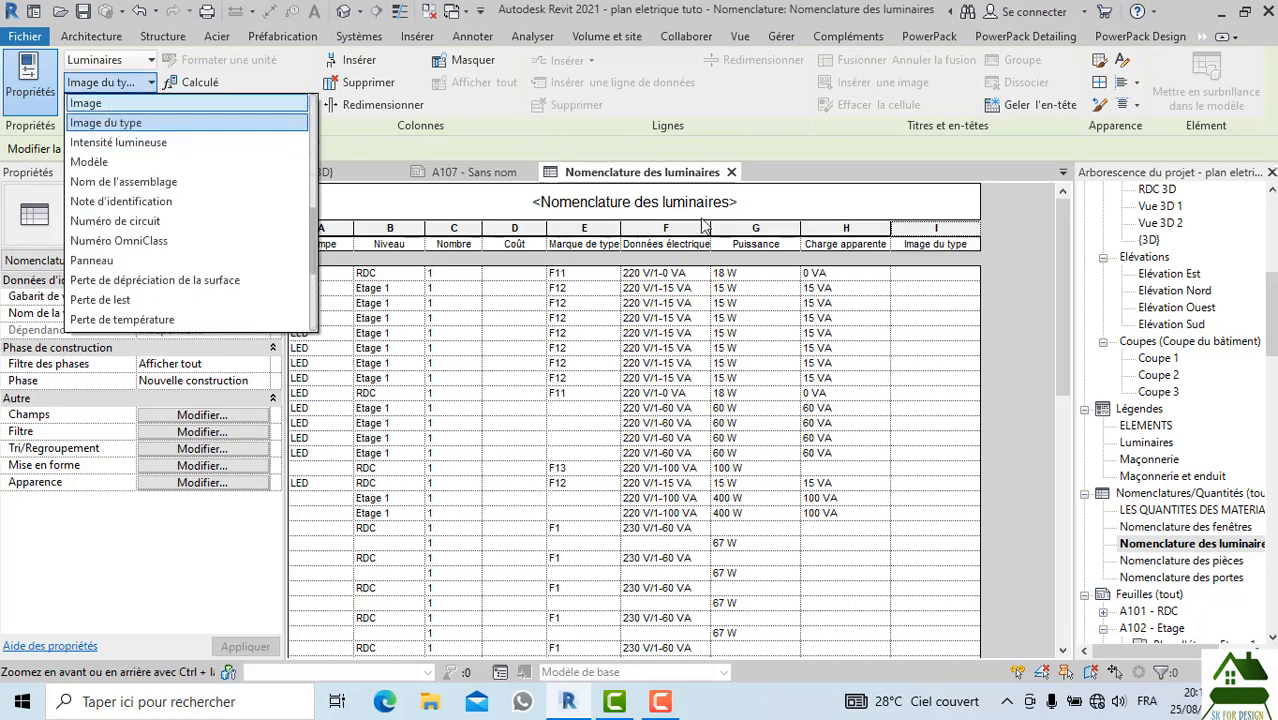
Open the image manager from an Etage 1 row's Image cell and close it without adding an image
click(937, 365)
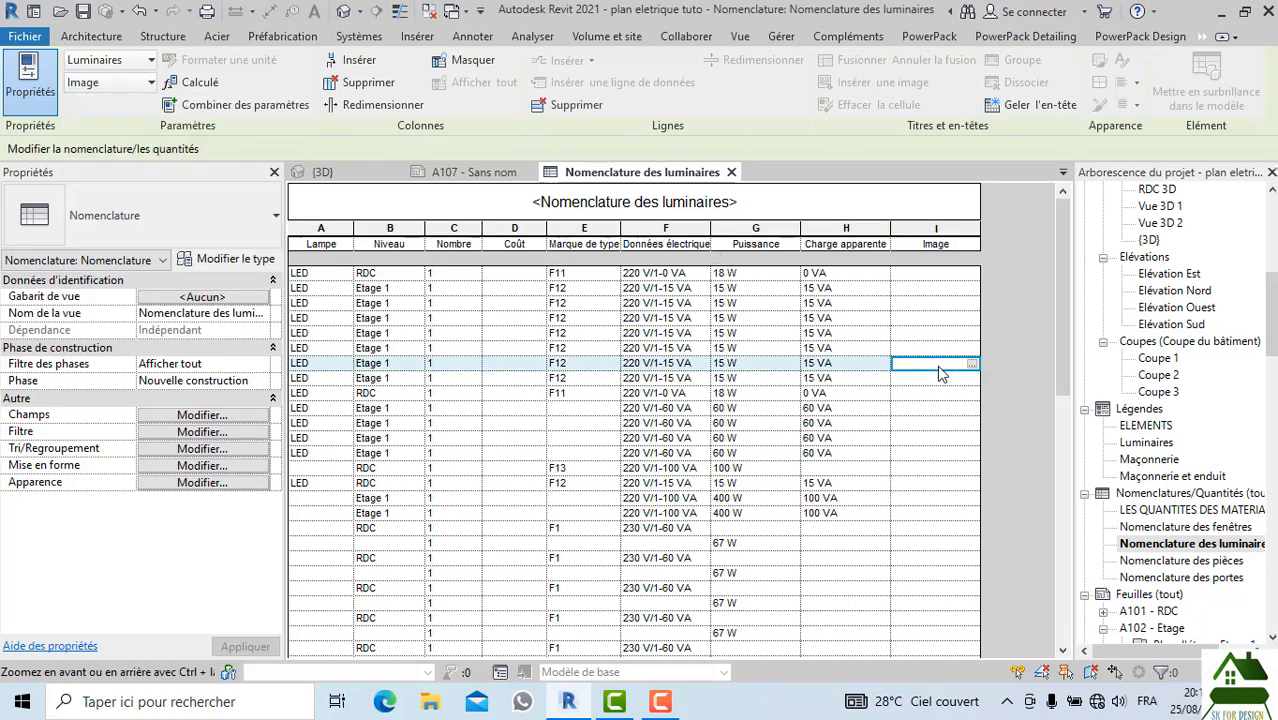
click(886, 455)
click(960, 319)
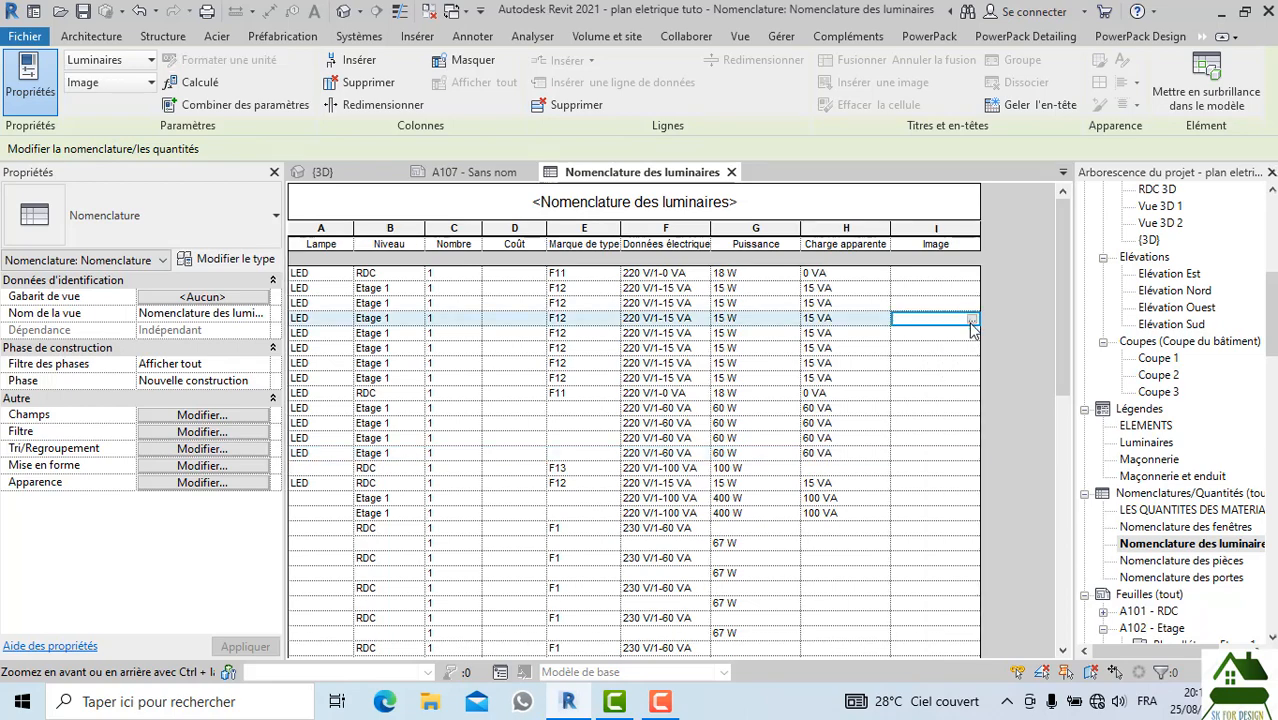
click(970, 320)
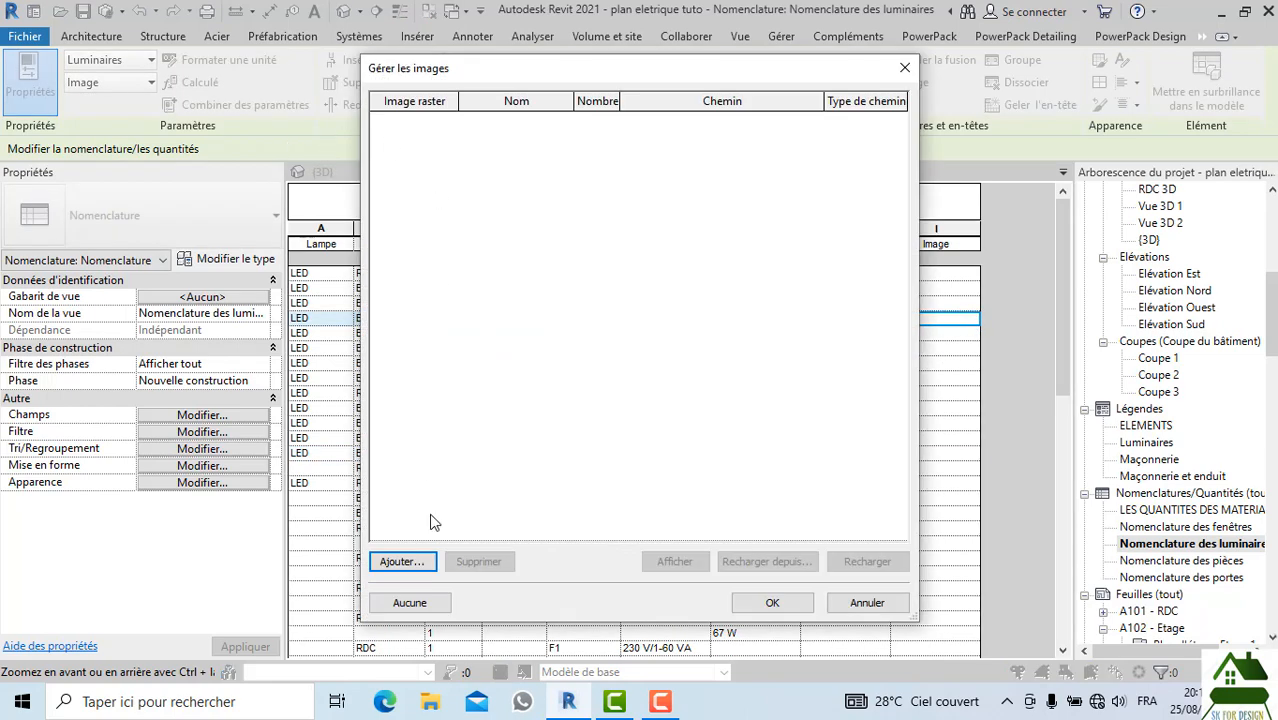
click(904, 68)
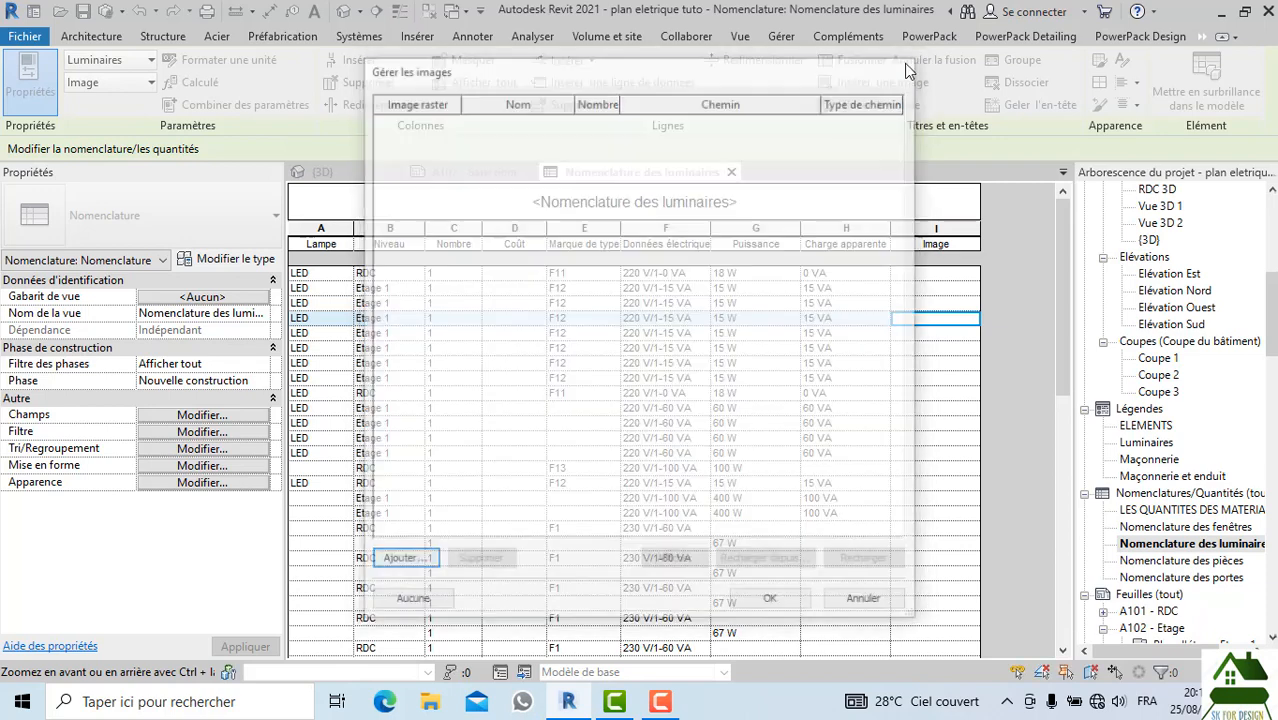
Delete the Image column from the luminaires schedule after checking the alternative parameters available for it
click(940, 228)
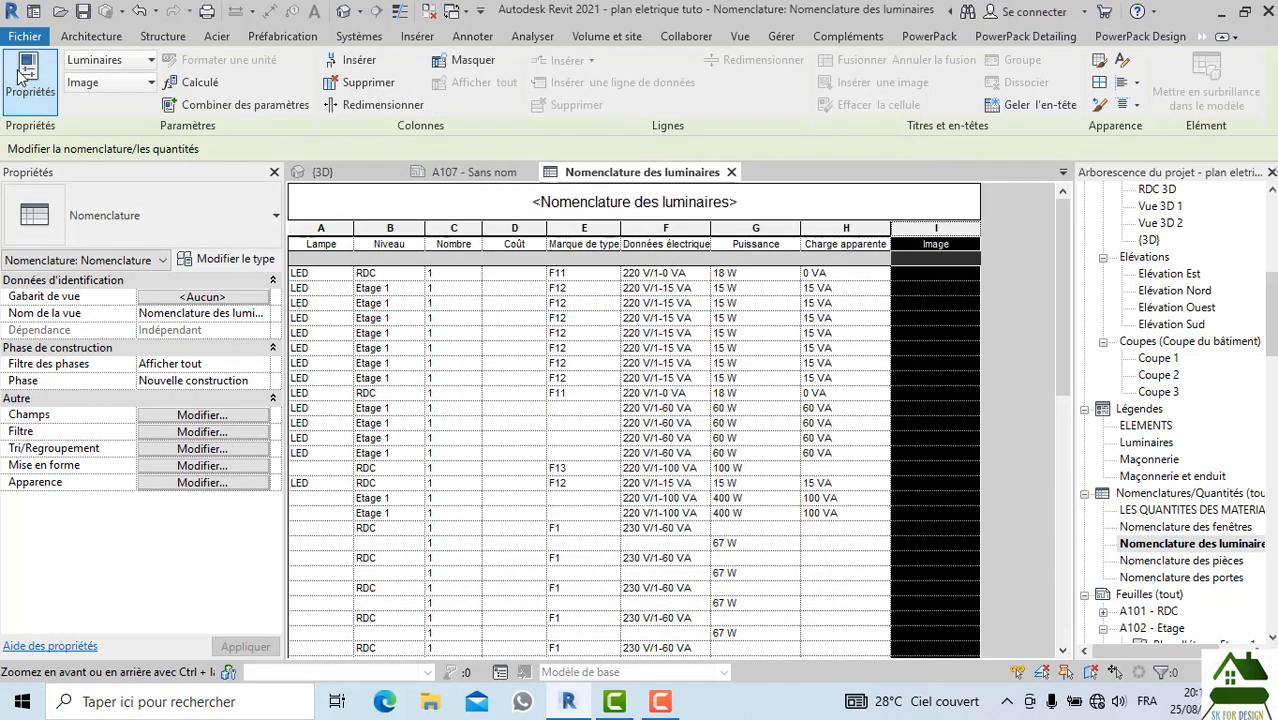
click(117, 88)
click(117, 87)
click(117, 80)
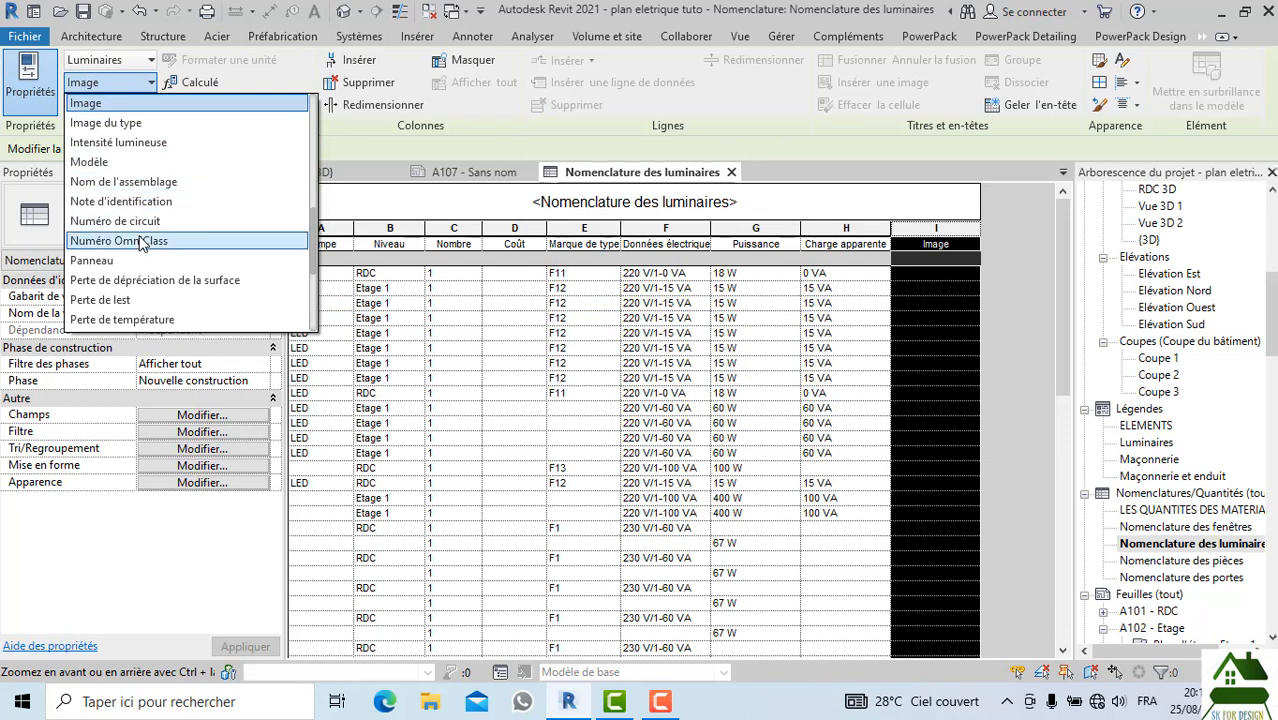
scroll(147, 160, up, 2)
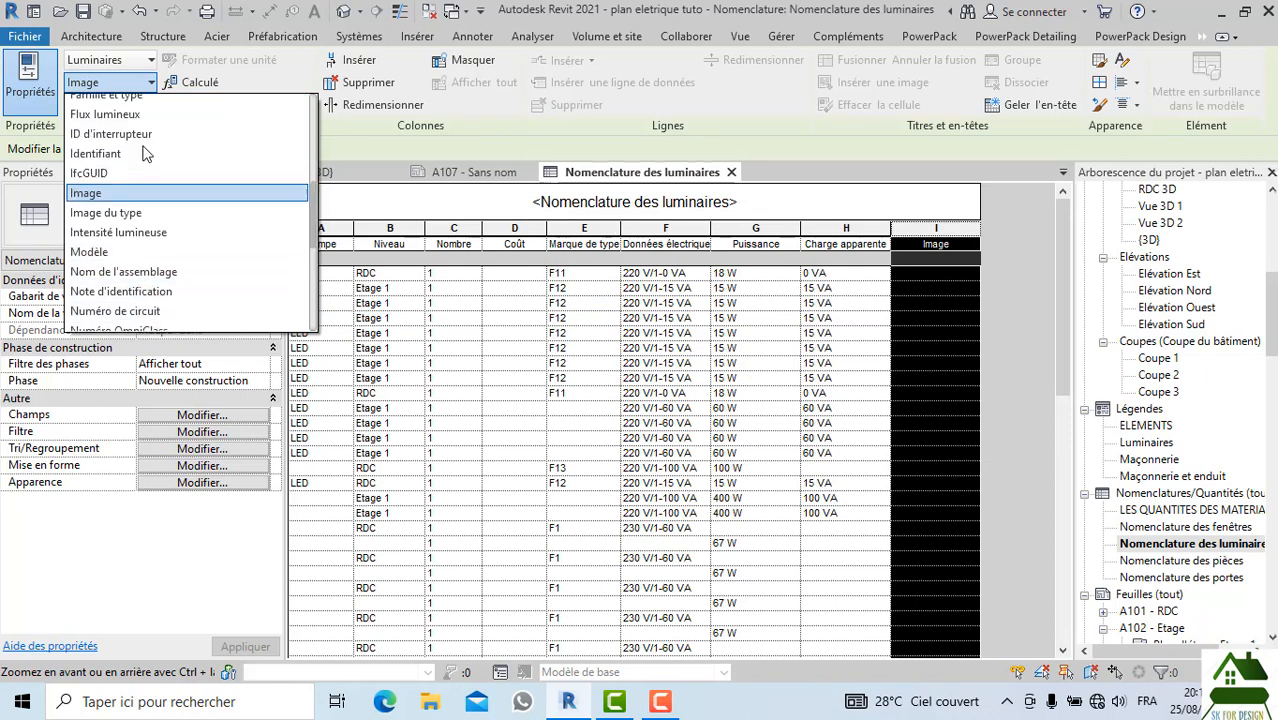
click(284, 73)
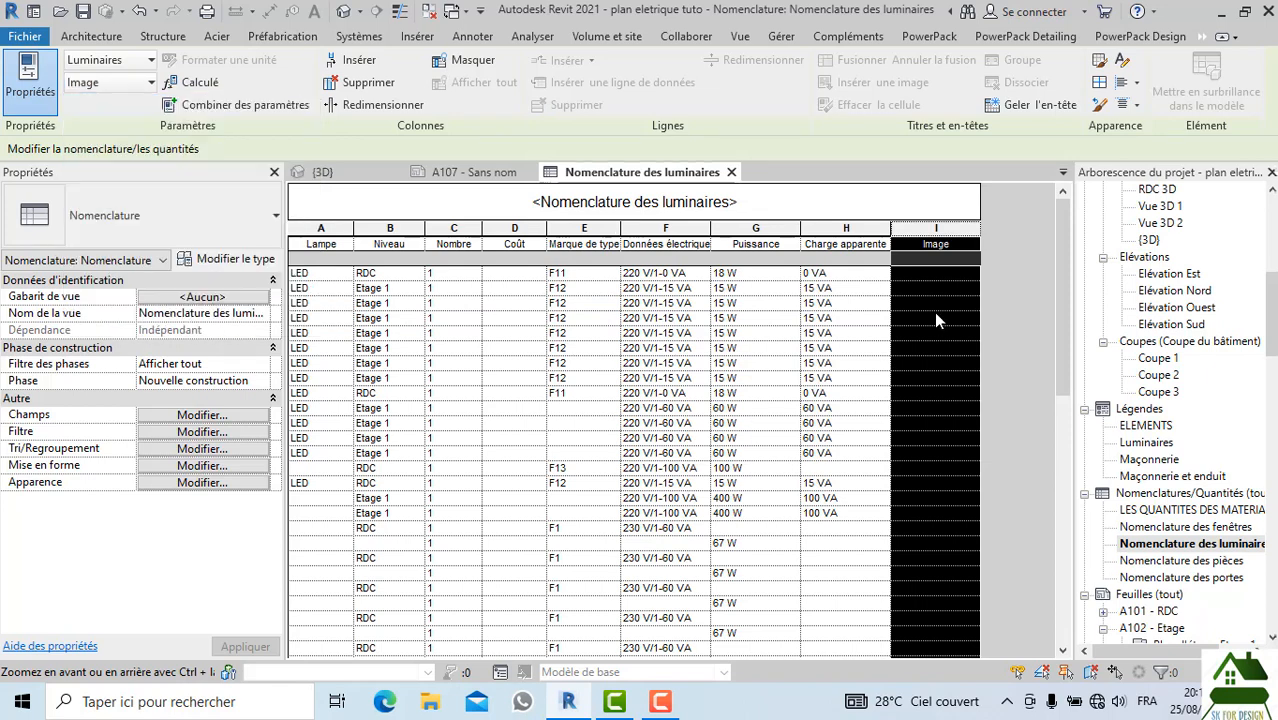
right_click(929, 232)
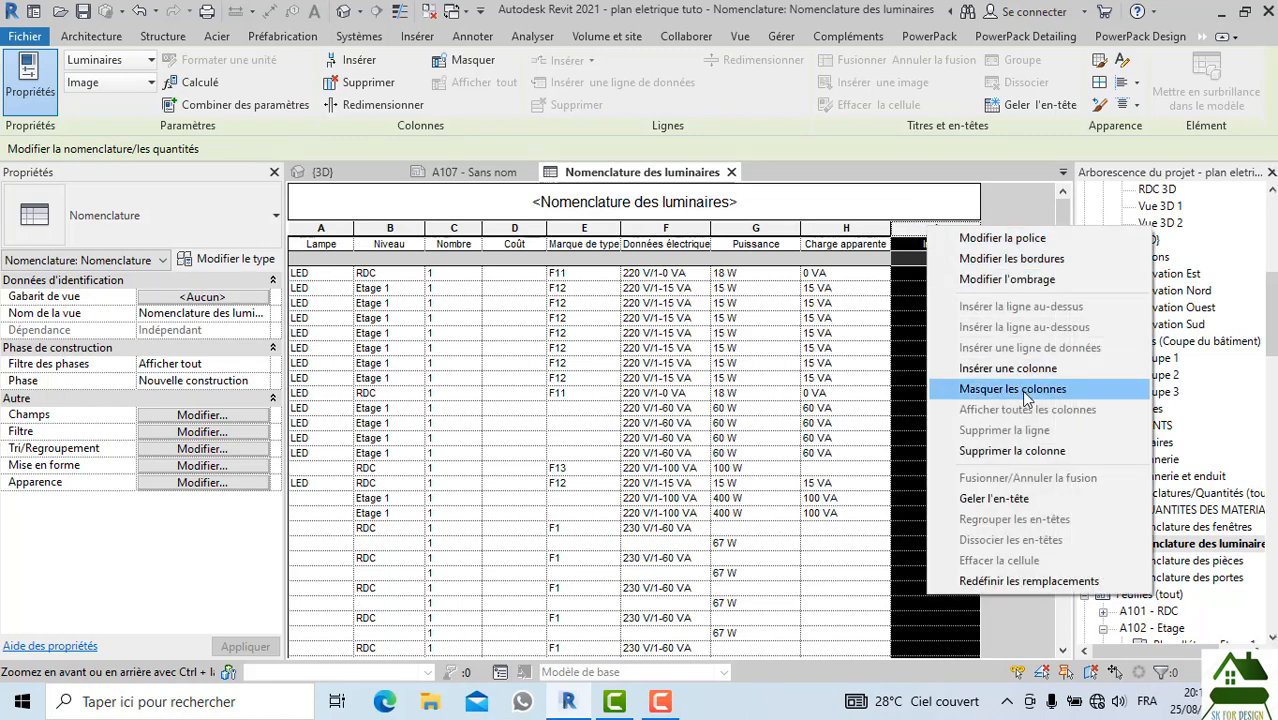
click(1012, 451)
scroll(718, 487, down, 10)
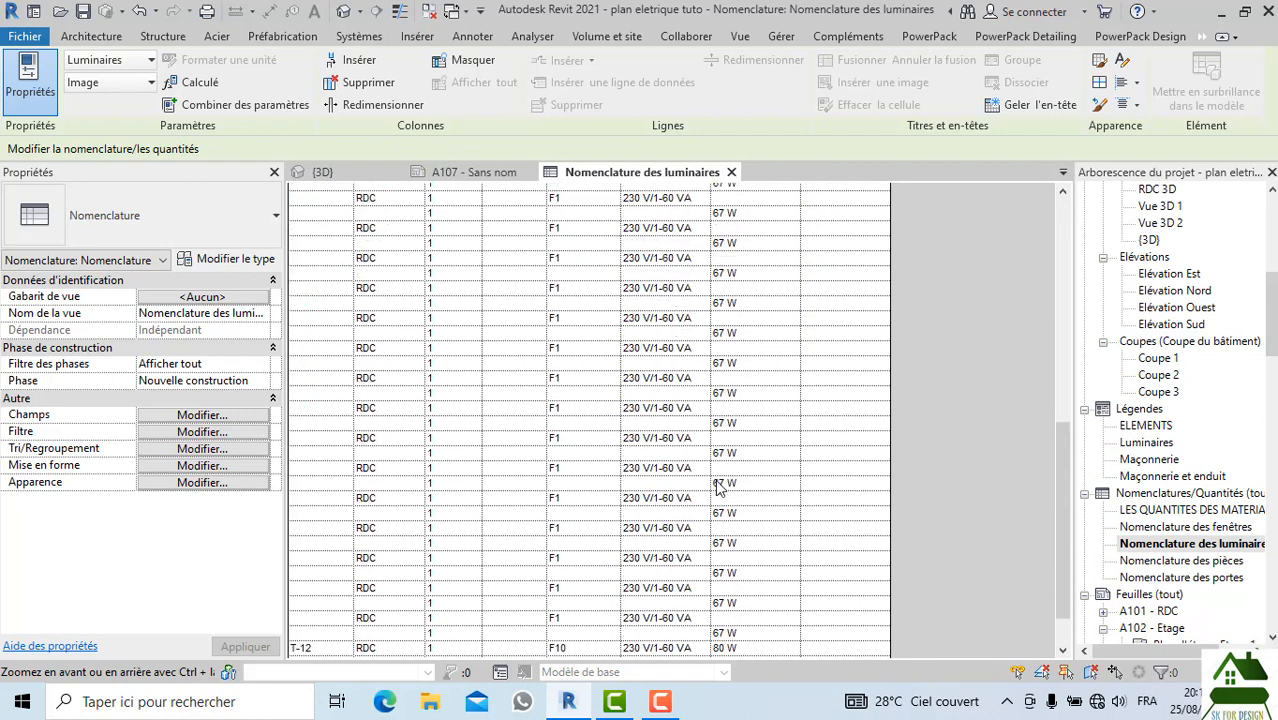
scroll(712, 482, down, 2)
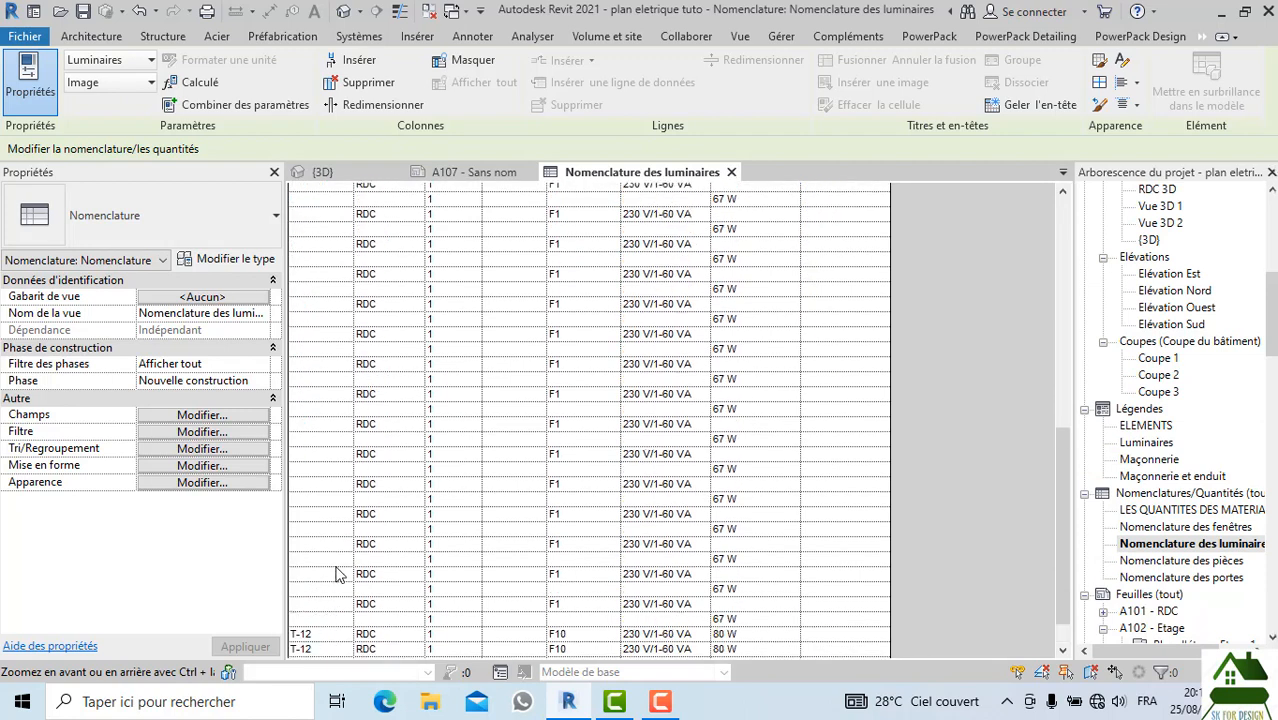
scroll(336, 520, up, 10)
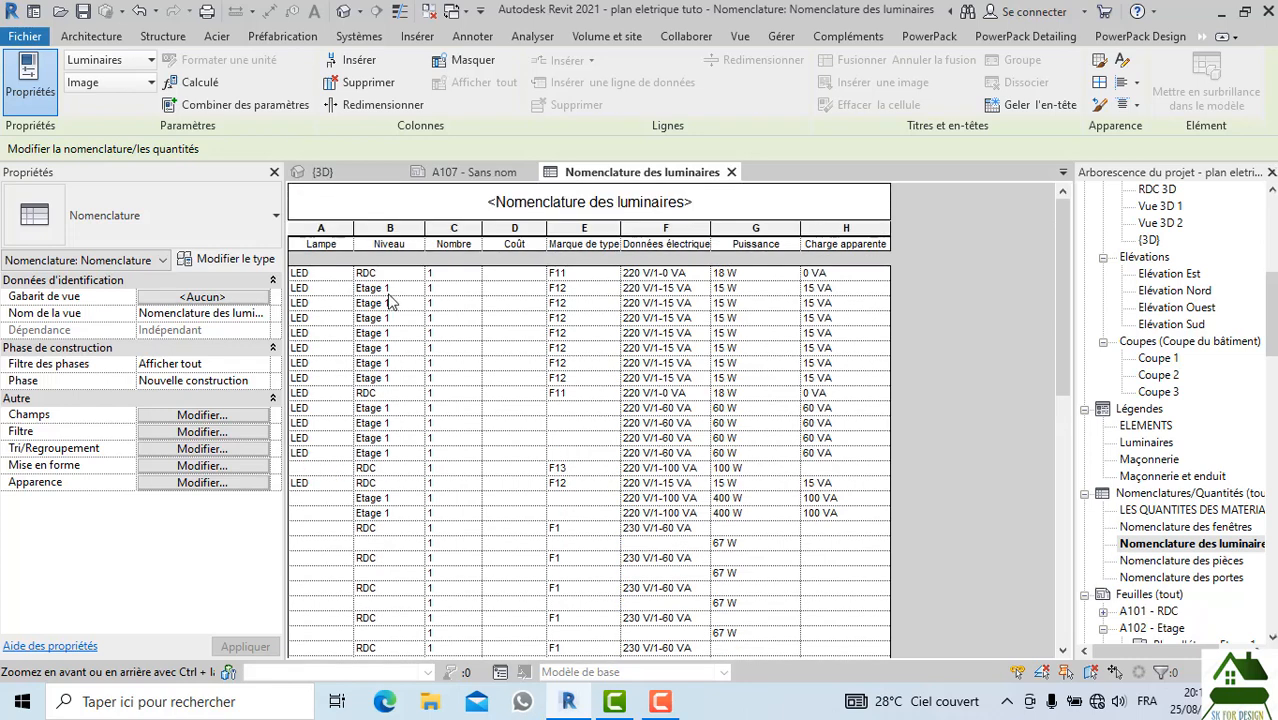
click(589, 250)
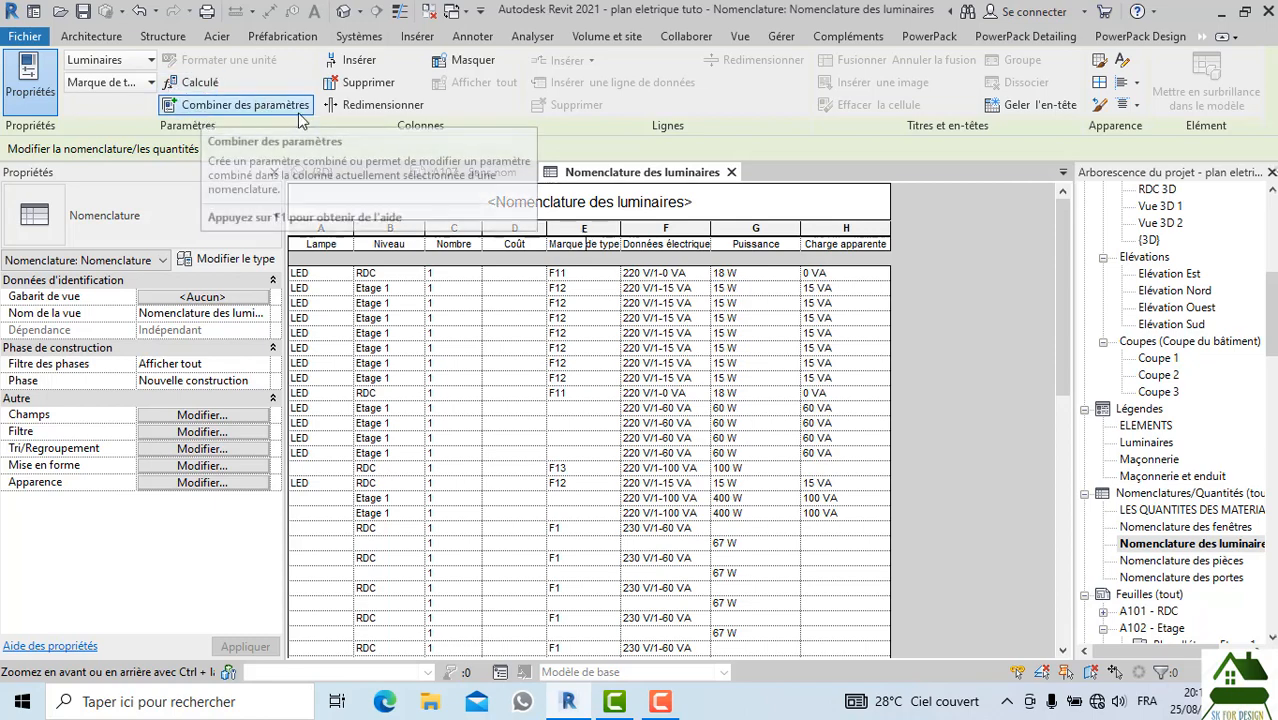
click(211, 298)
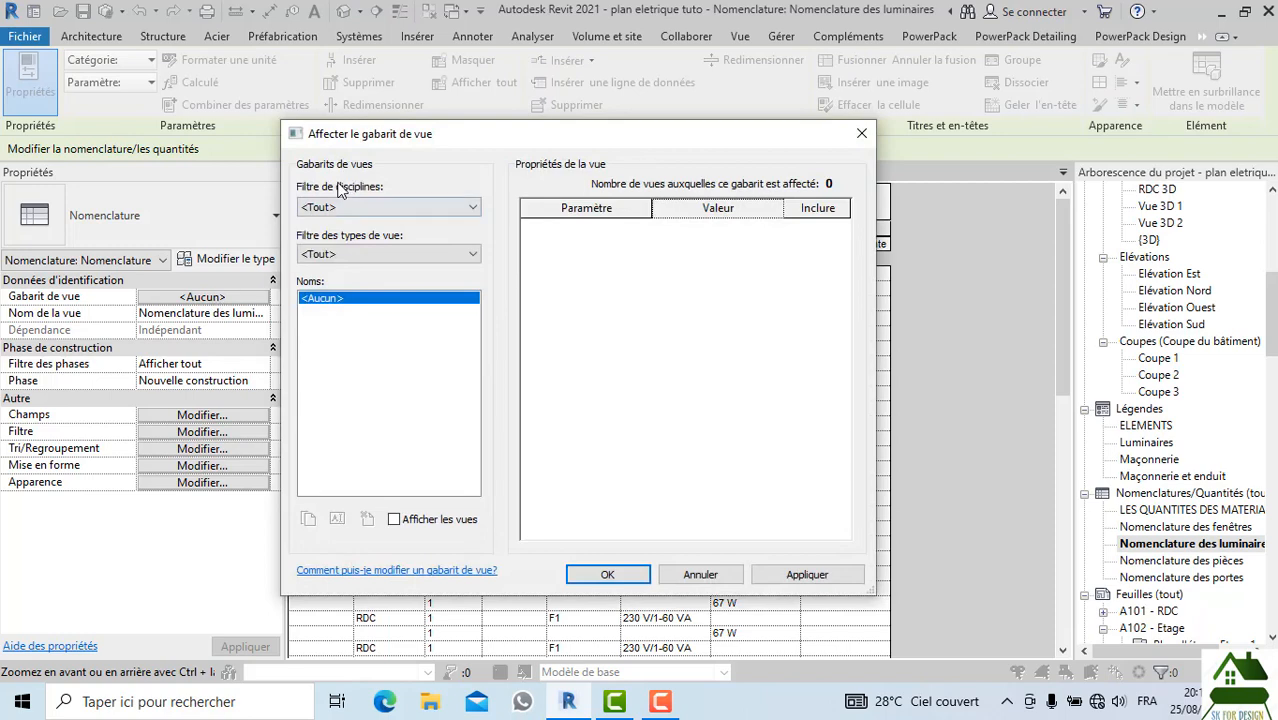
click(861, 134)
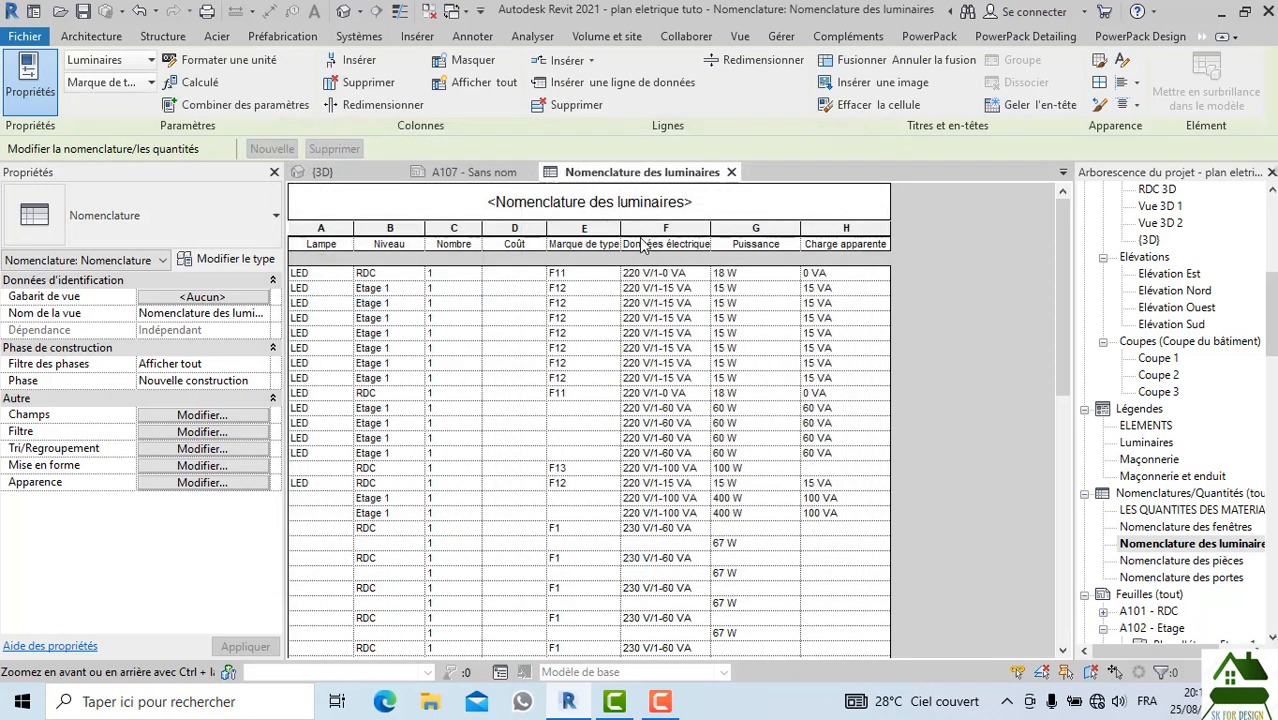
Move the Marque de type field up to directly after Lampe in the schedule's field order
click(221, 416)
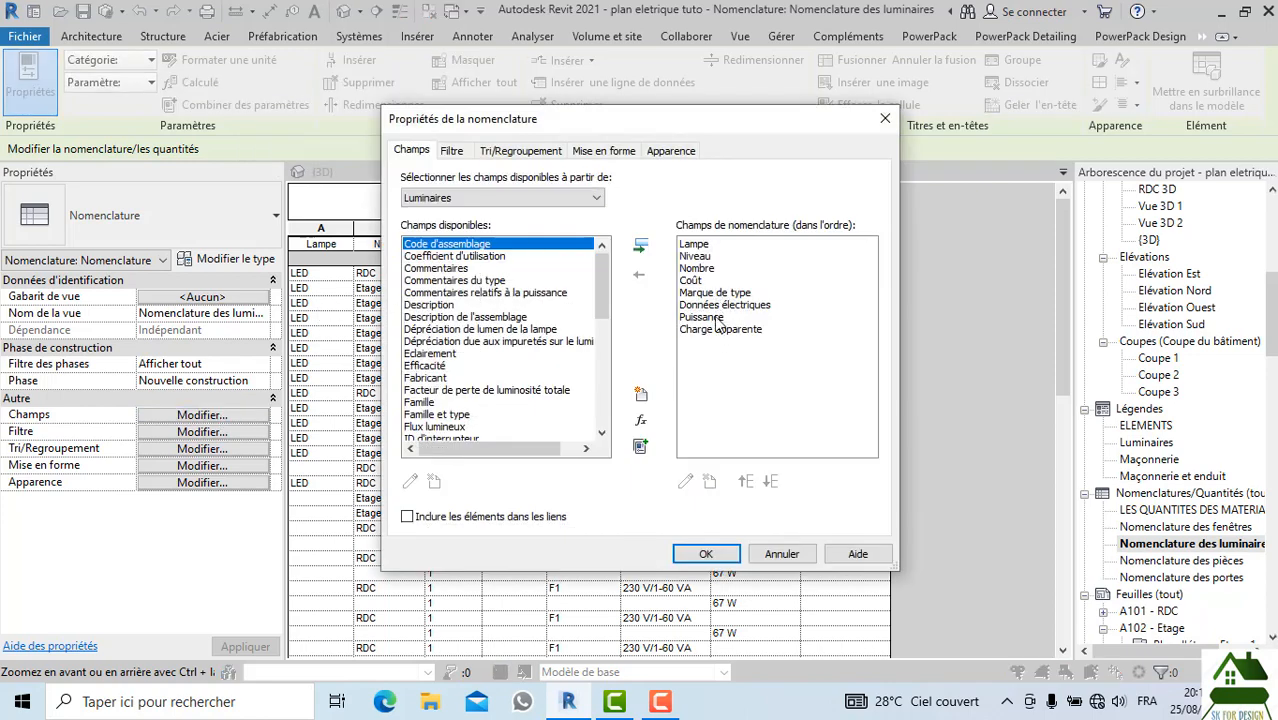
click(714, 292)
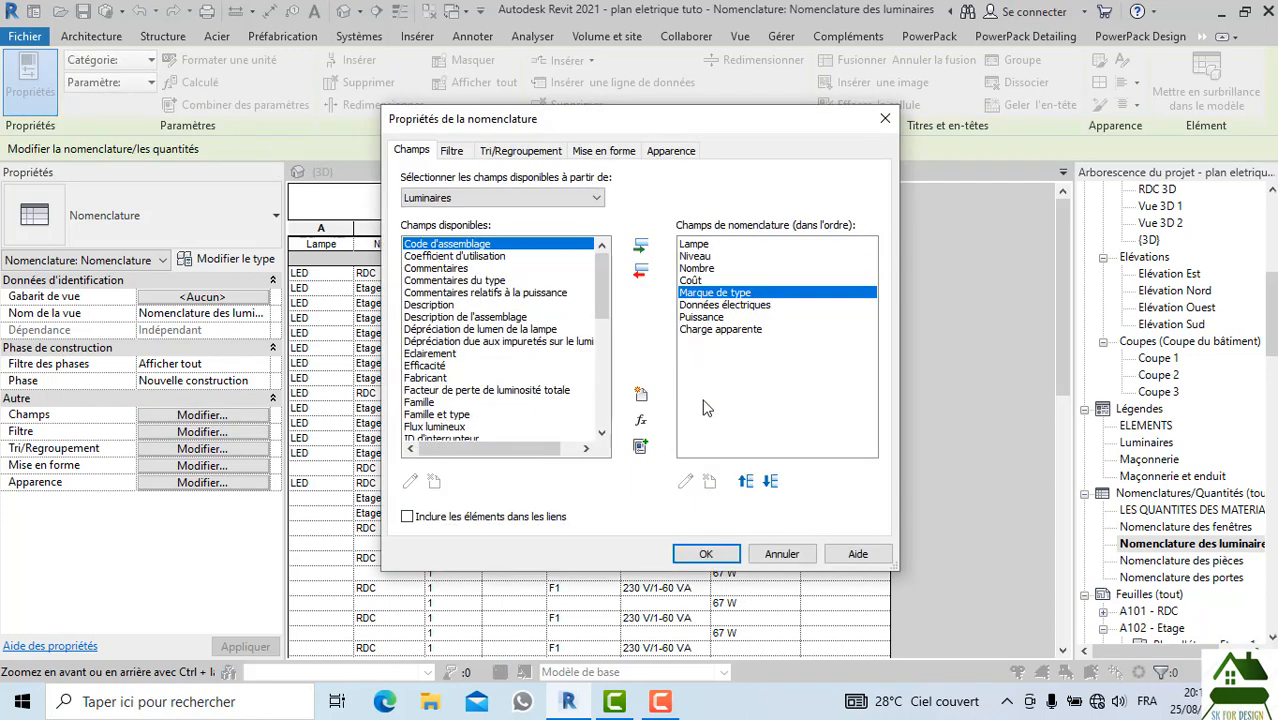
click(746, 481)
click(746, 481)
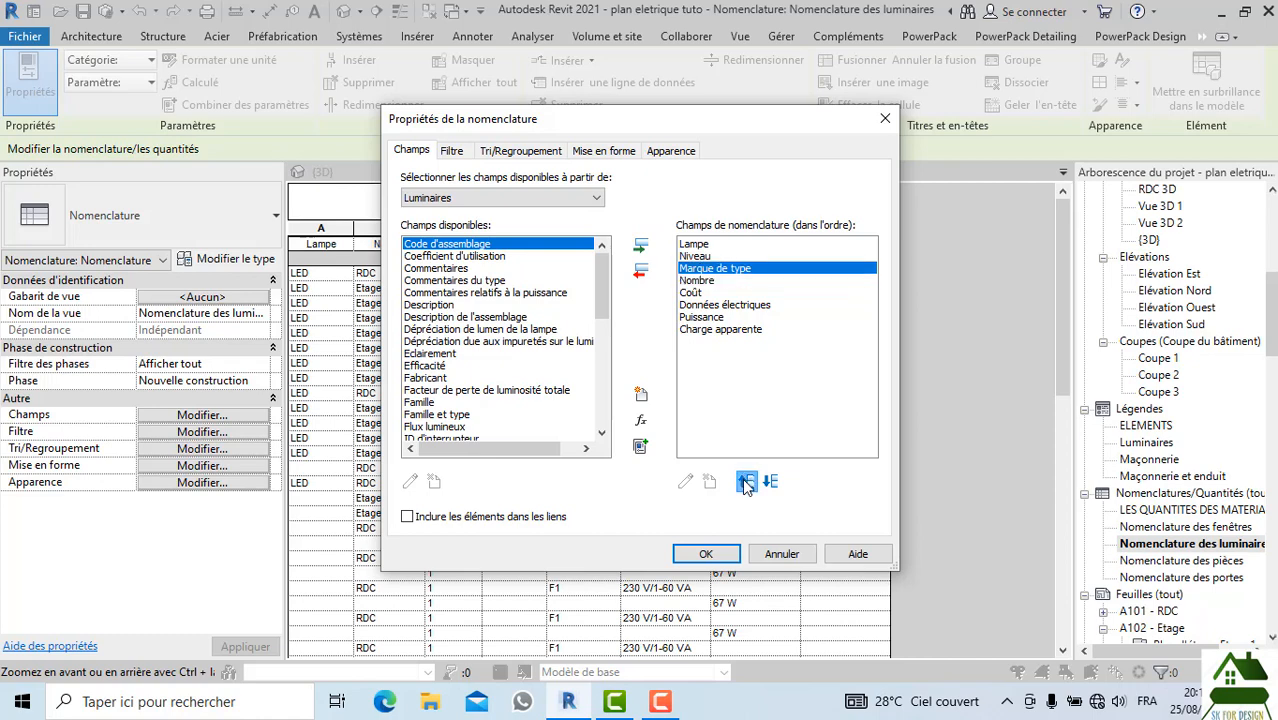
click(746, 481)
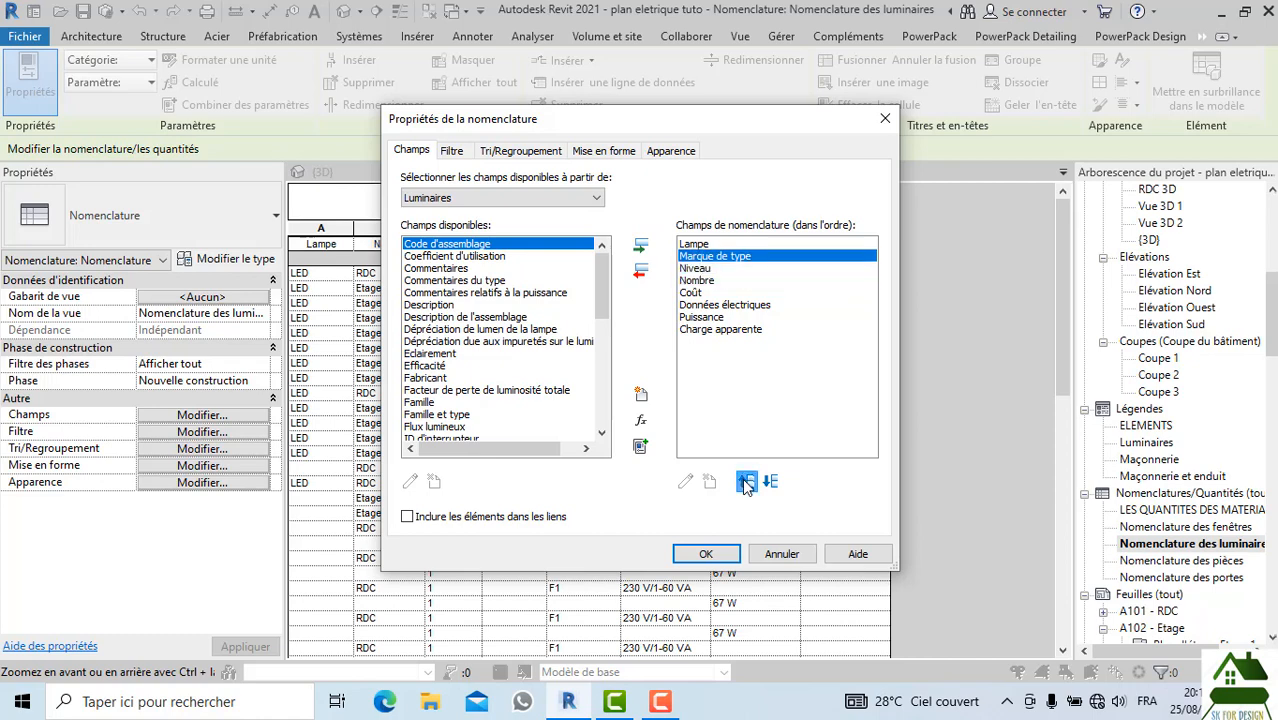
click(710, 556)
Look through the rows of the reordered schedule, checking the Marque de type and Coût columns
click(530, 420)
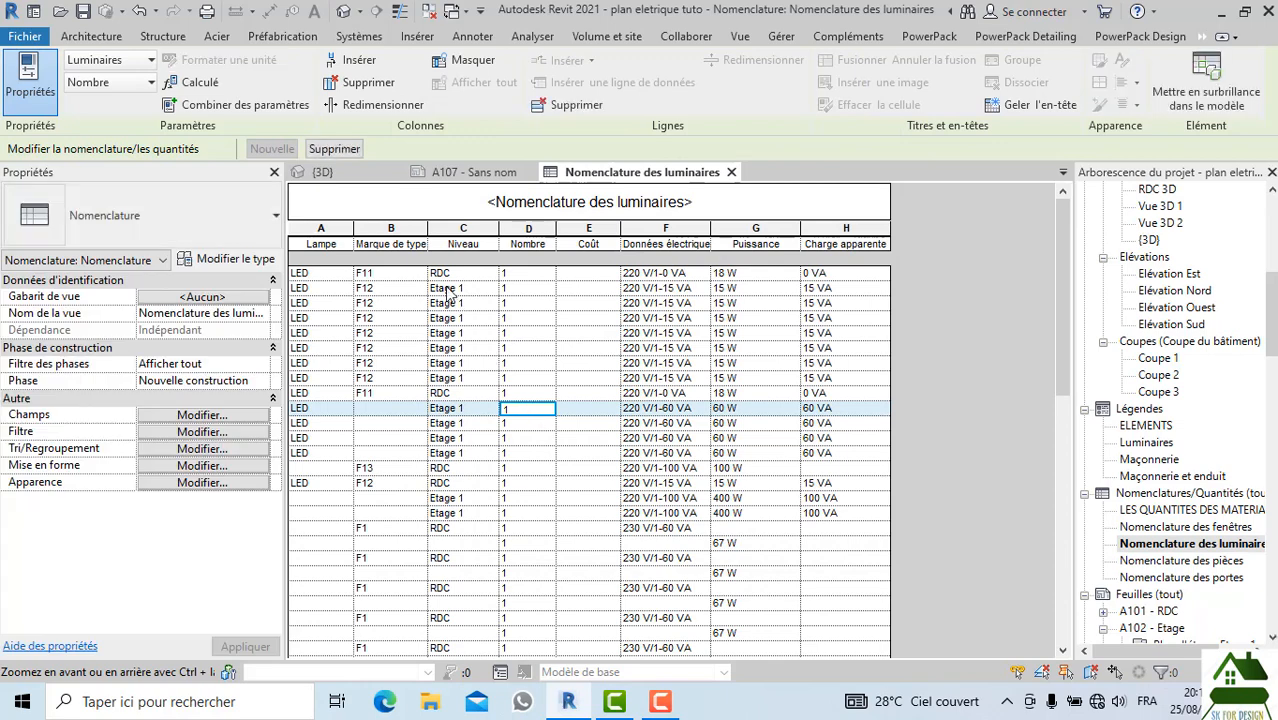
click(403, 243)
scroll(559, 422, down, 10)
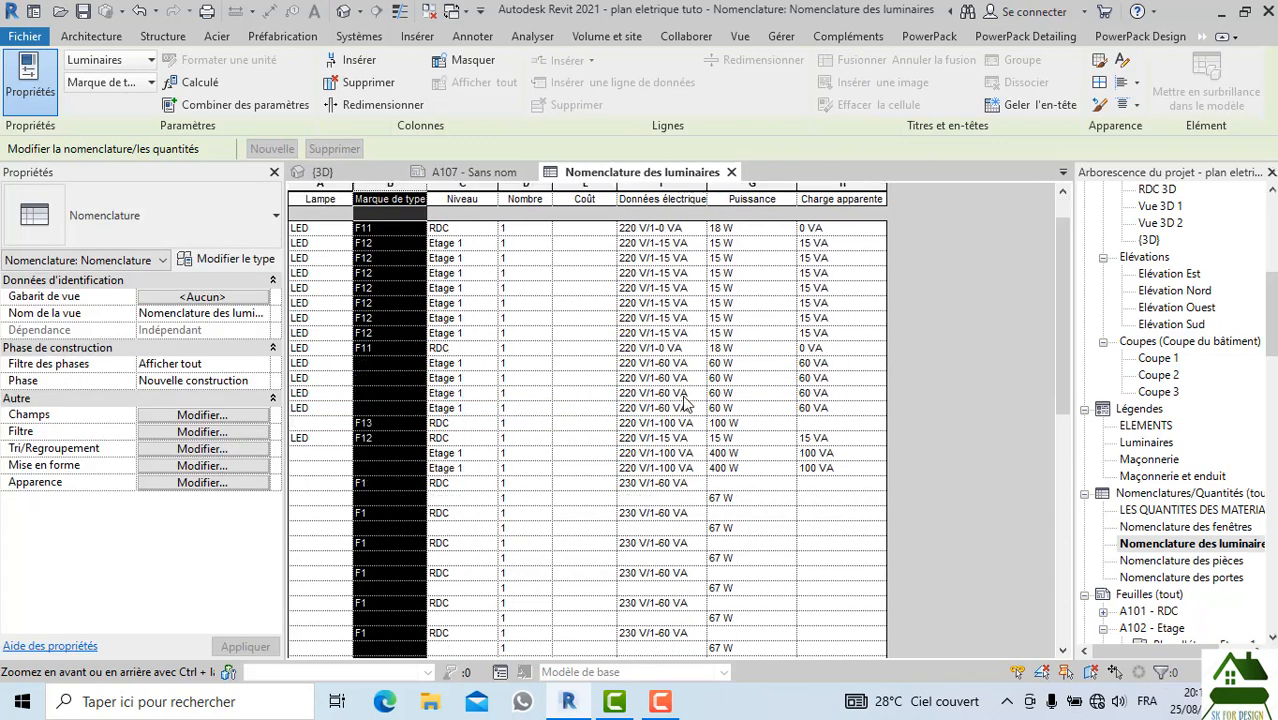
scroll(686, 414, down, 2)
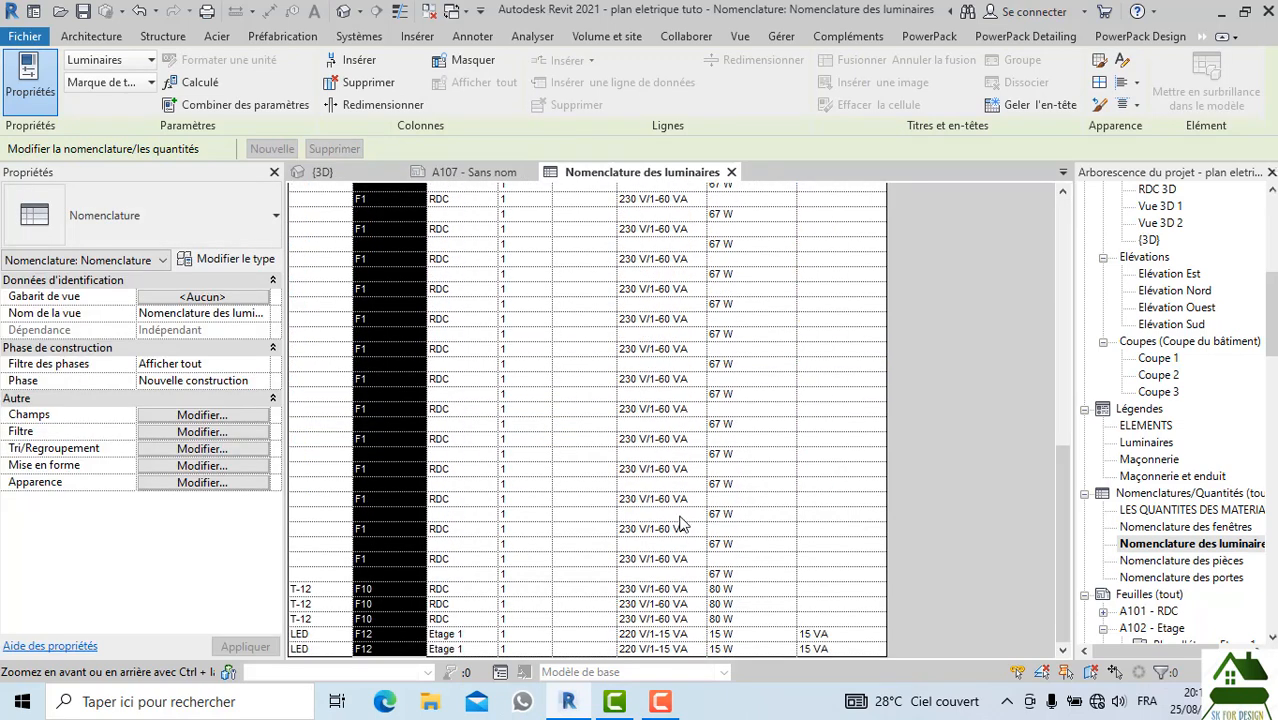
click(594, 505)
scroll(676, 500, up, 1)
scroll(672, 445, up, 5)
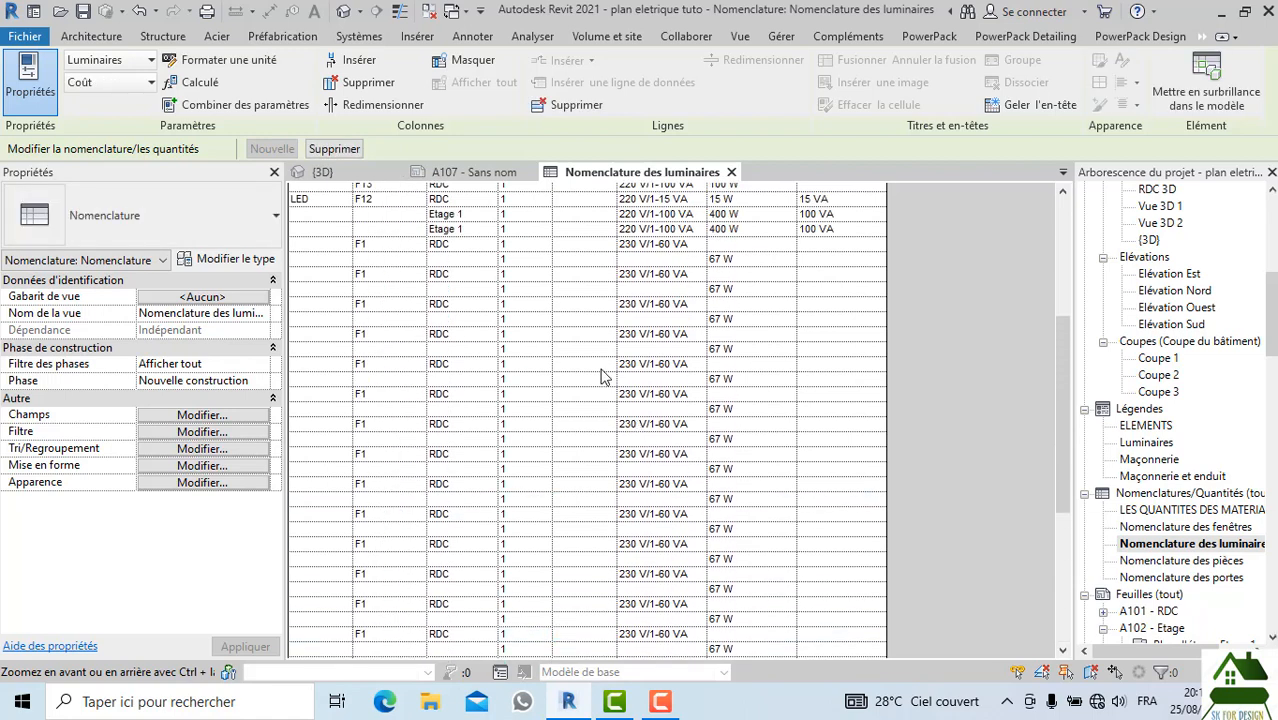
click(590, 364)
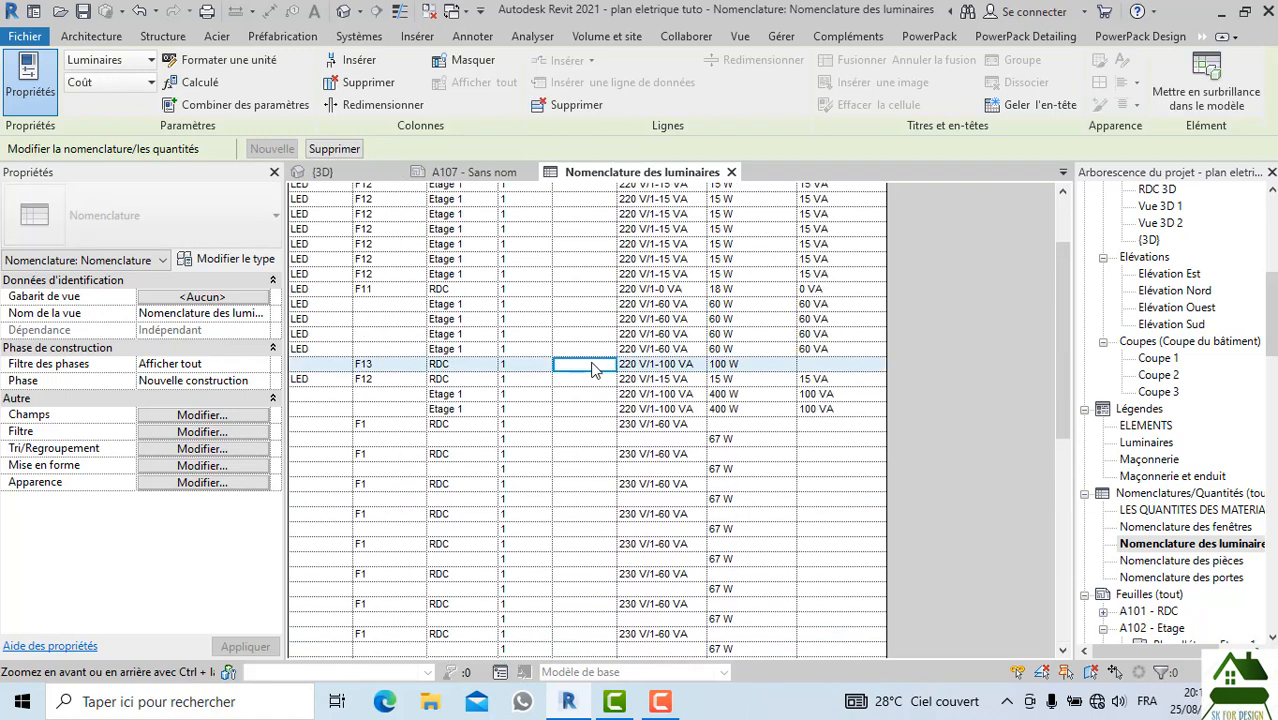
Sort the luminaires schedule by Niveau in ascending order, leaving the filter and field formatting settings as they are
click(236, 431)
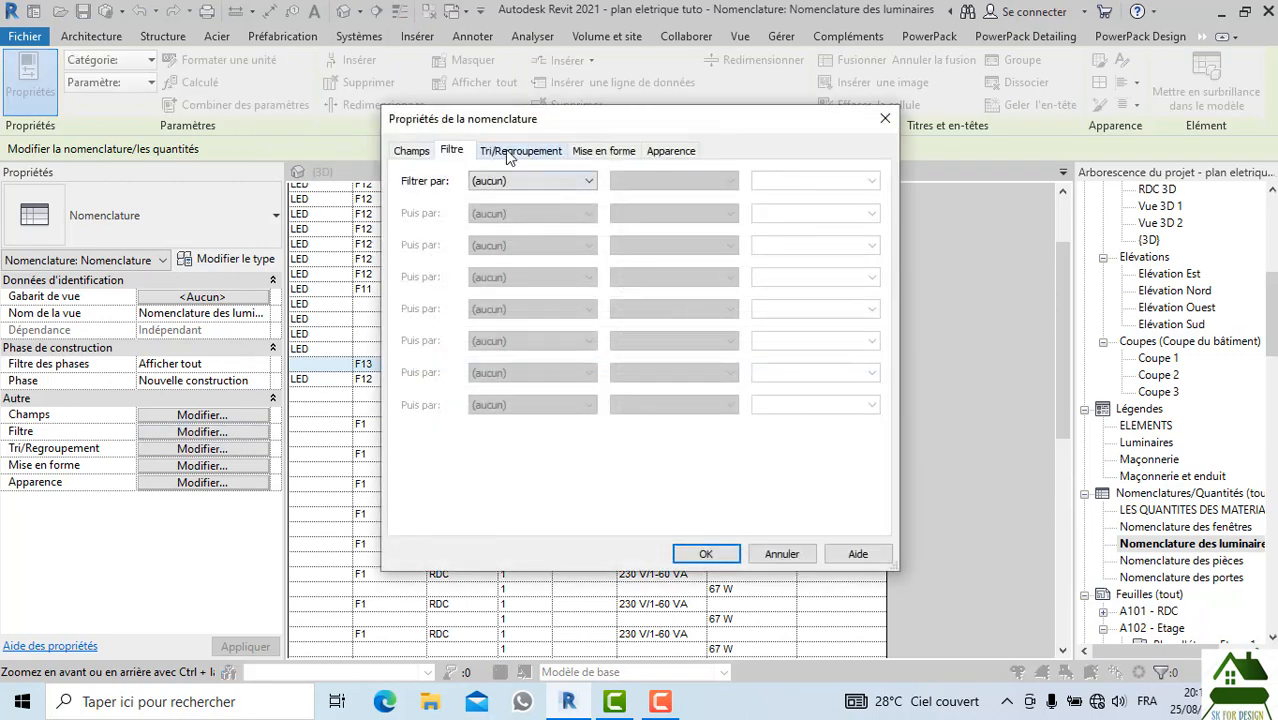
click(510, 152)
click(555, 180)
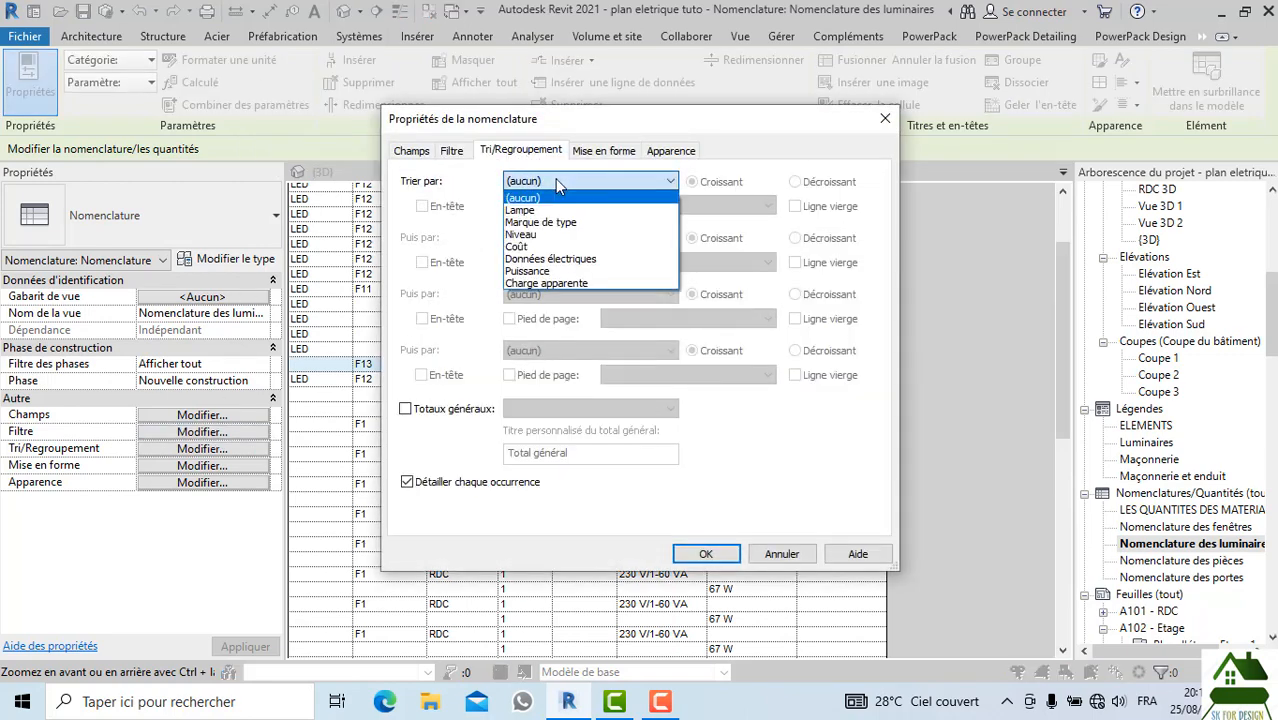
click(562, 236)
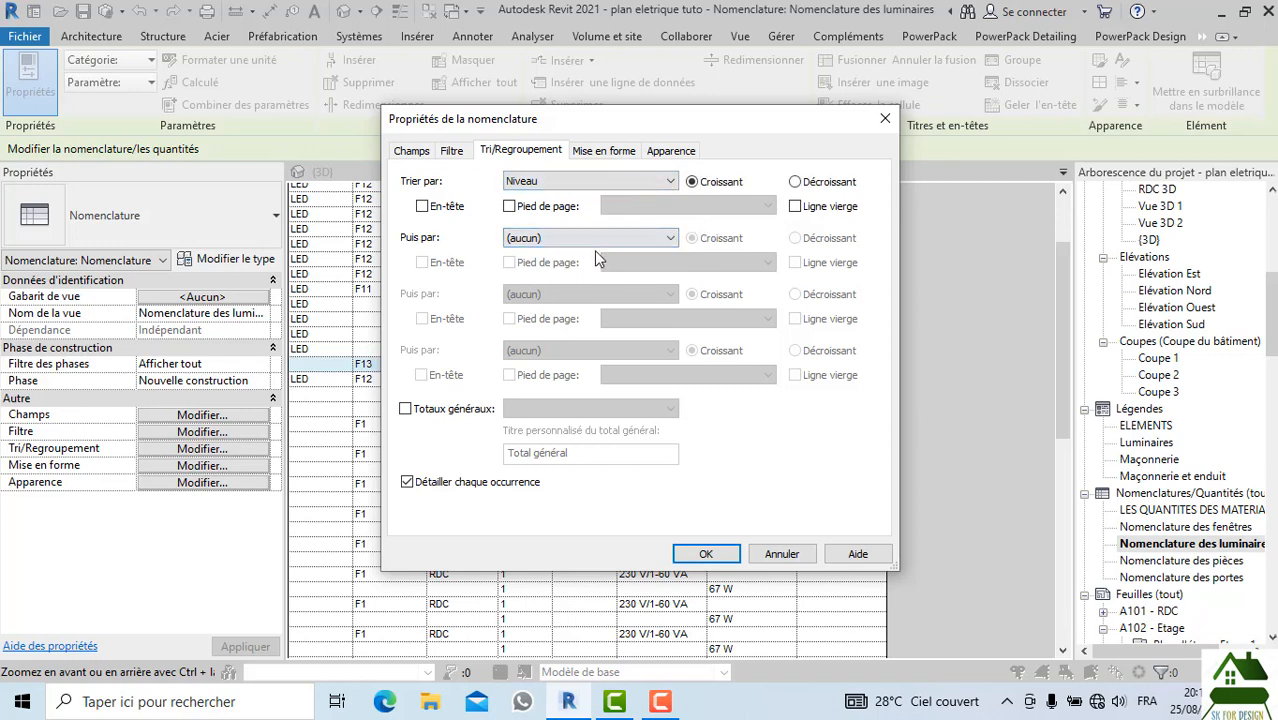
click(590, 240)
click(453, 151)
click(522, 182)
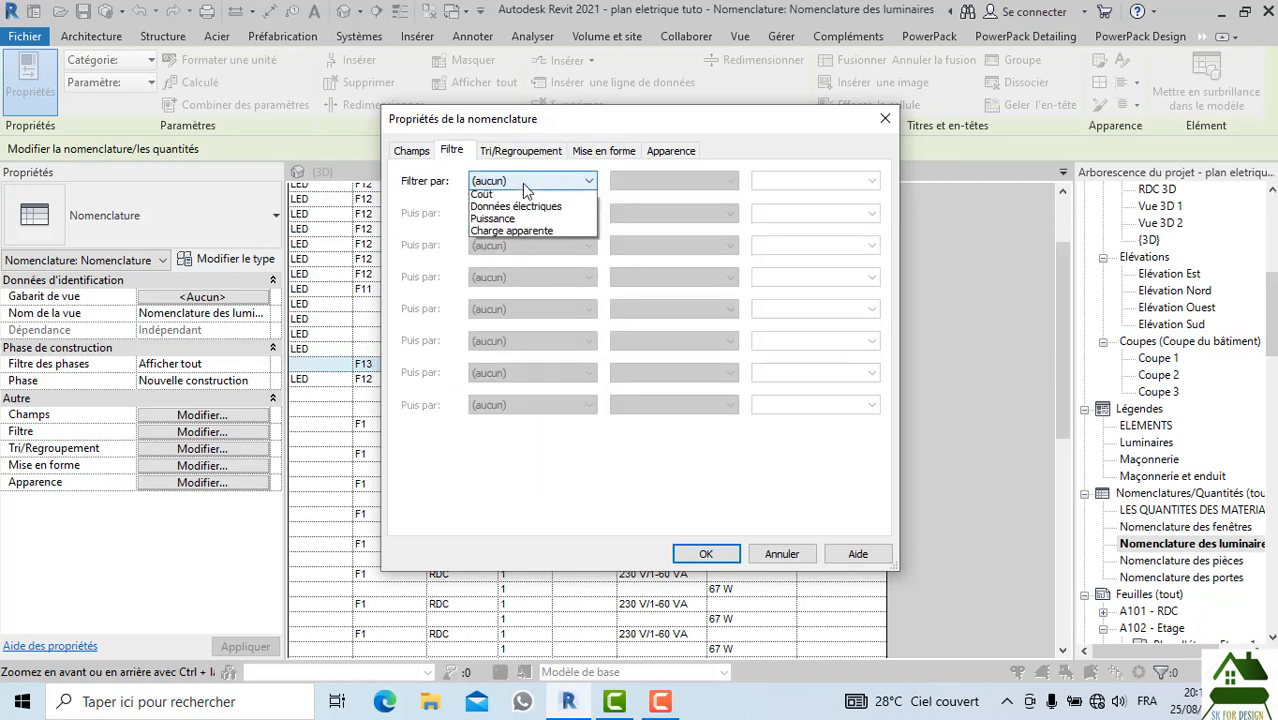
click(522, 183)
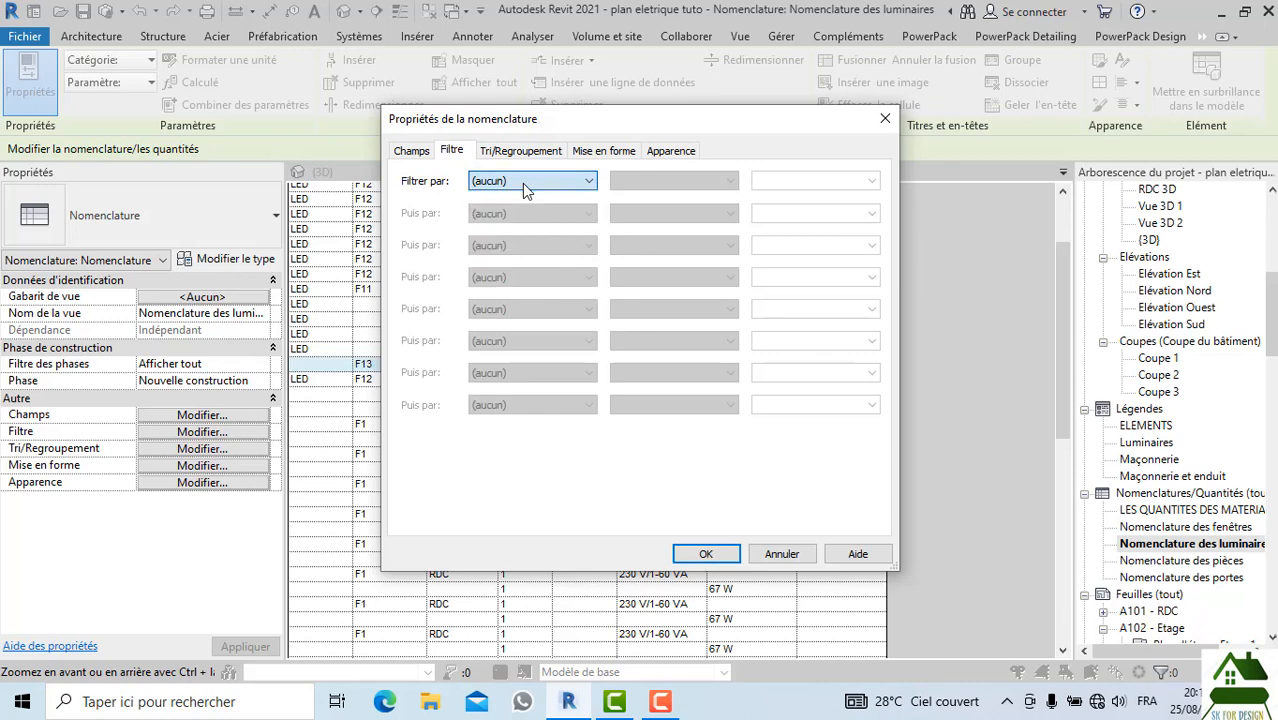
click(670, 151)
click(624, 152)
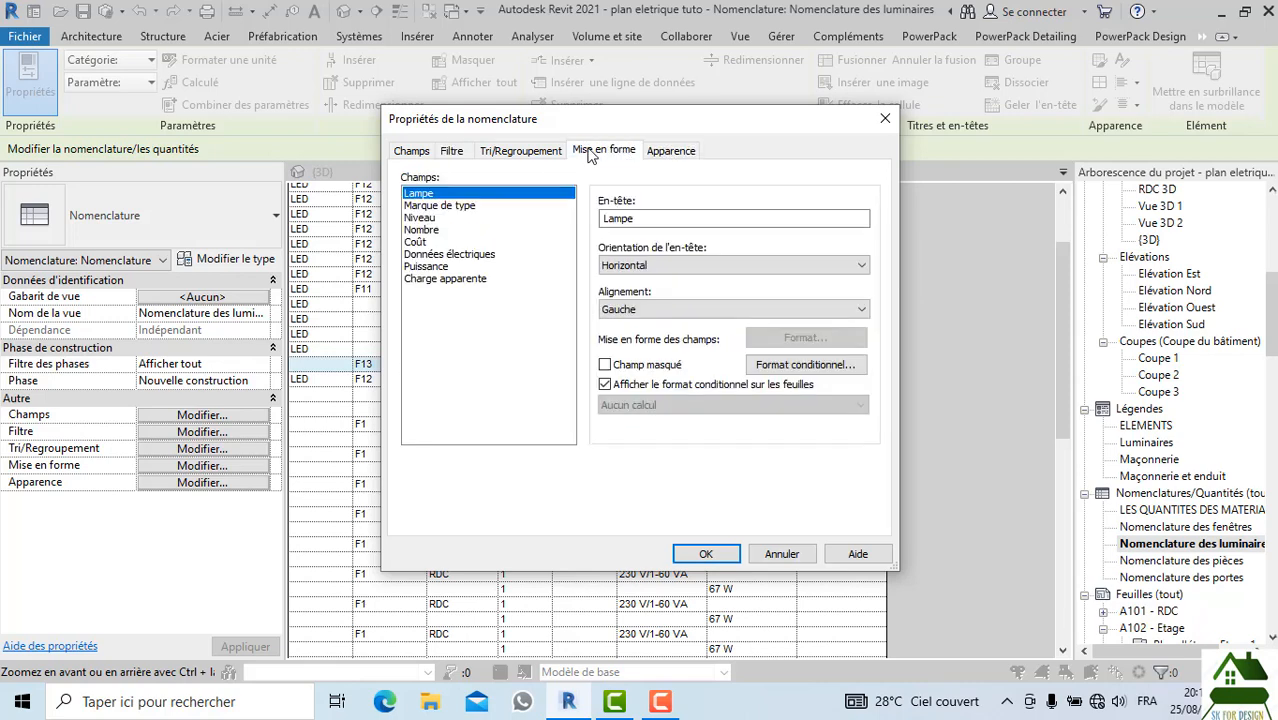
click(707, 555)
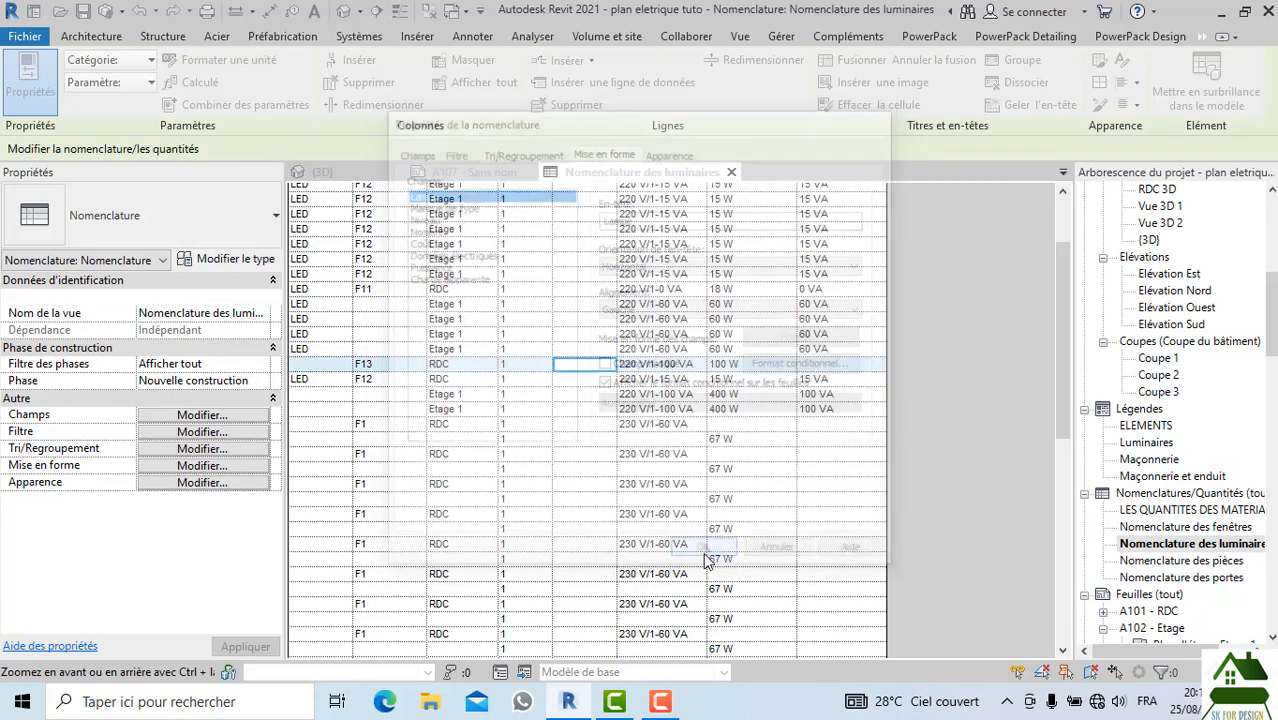
Examine the sorted schedule from start to end, checking how the rows are arranged by level and which Niveau cells are blank
scroll(600, 396, down, 6)
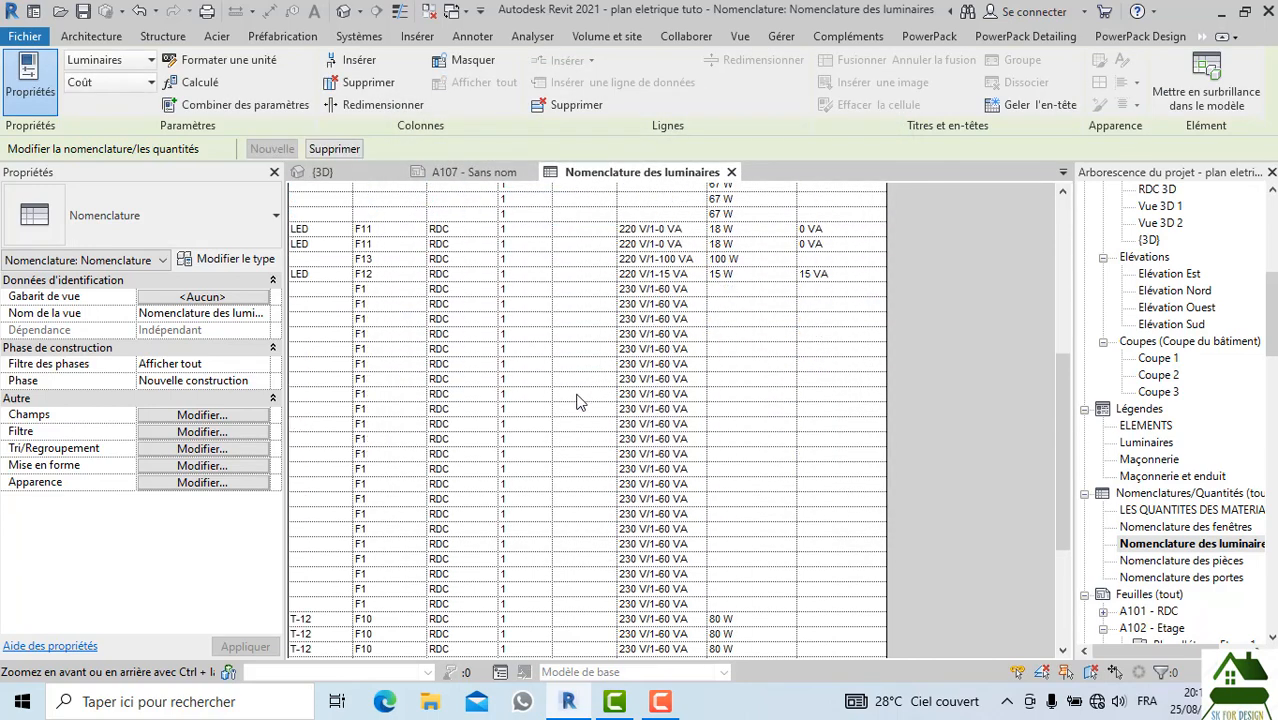
scroll(478, 330, down, 5)
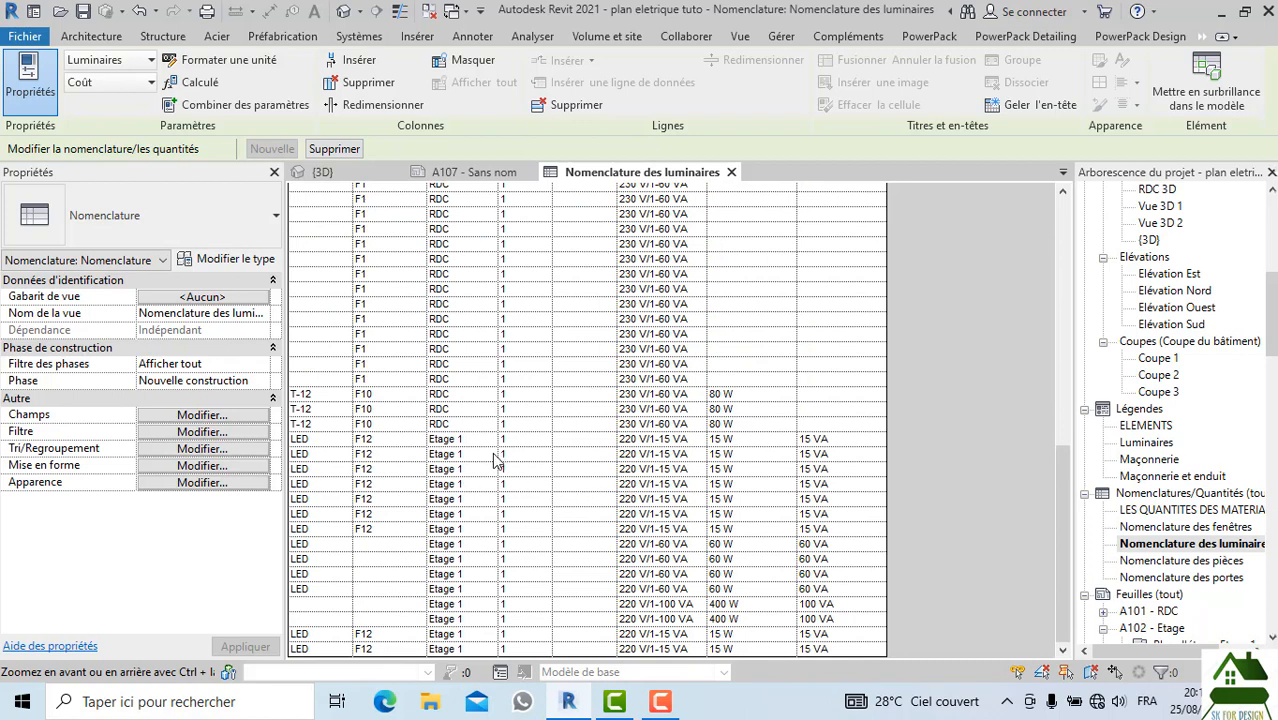
scroll(474, 438, up, 13)
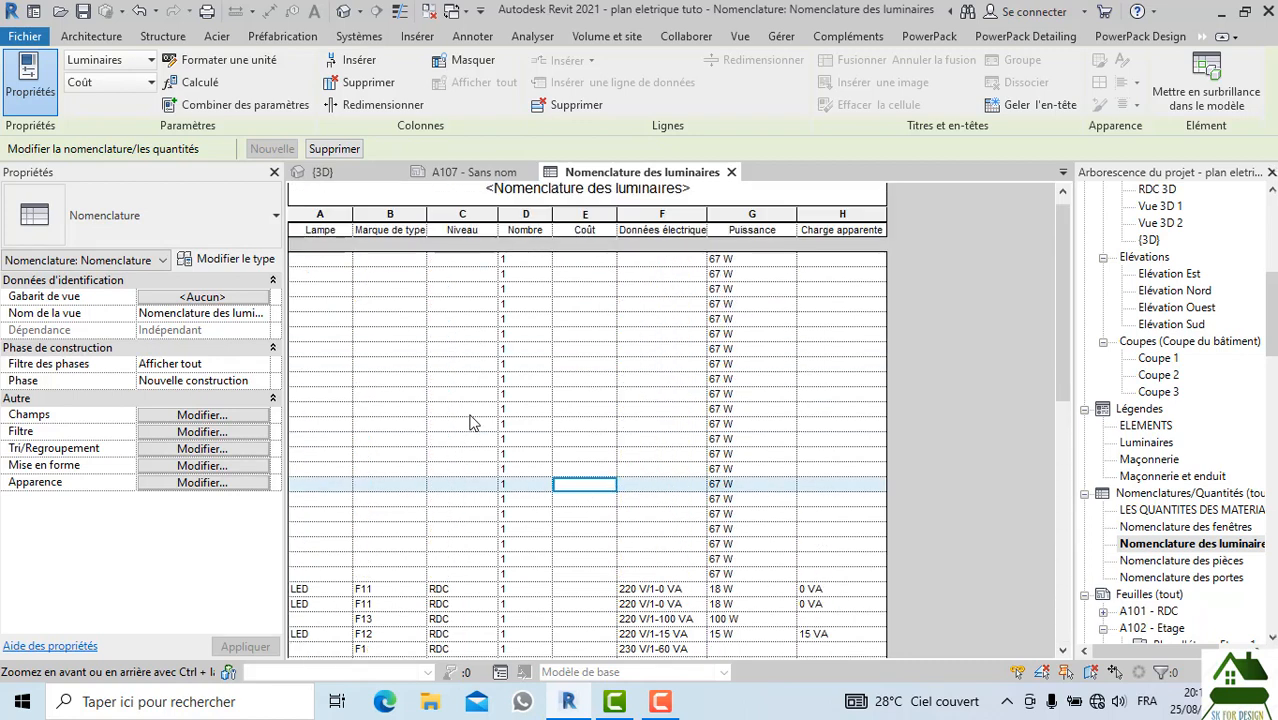
click(316, 261)
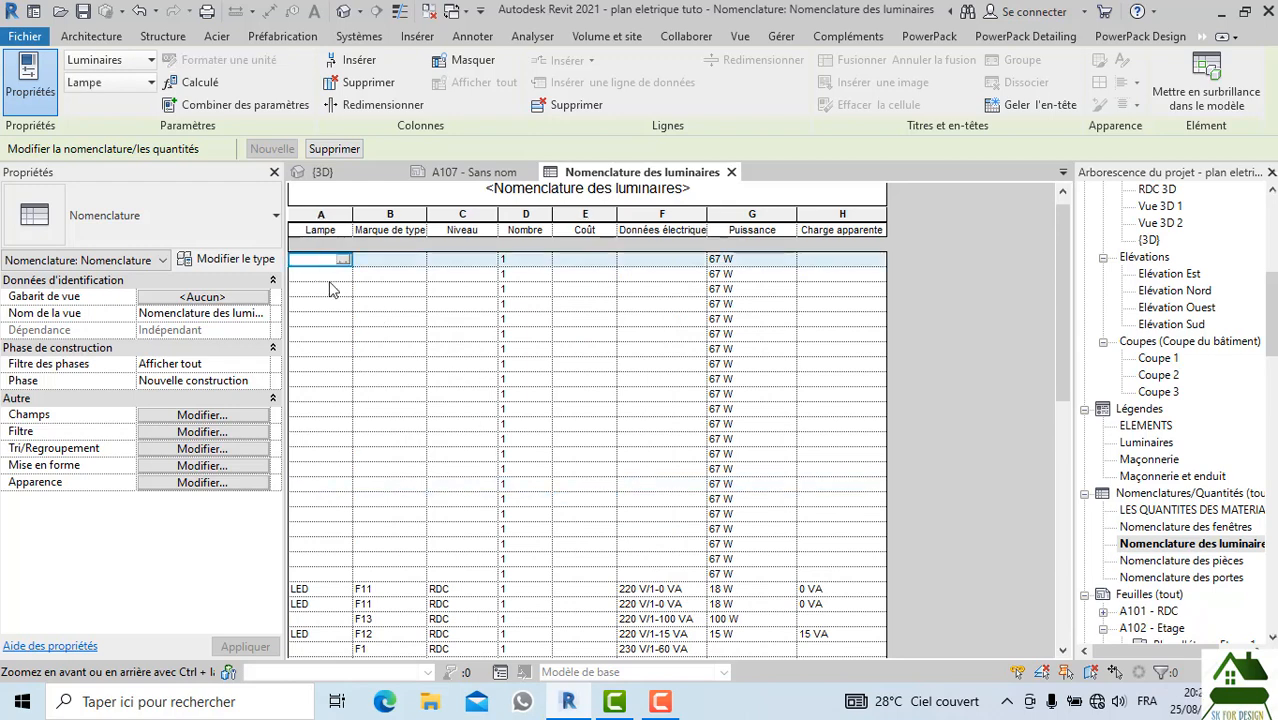
scroll(350, 340, down, 1)
scroll(418, 468, up, 1)
scroll(438, 452, down, 6)
scroll(447, 388, up, 2)
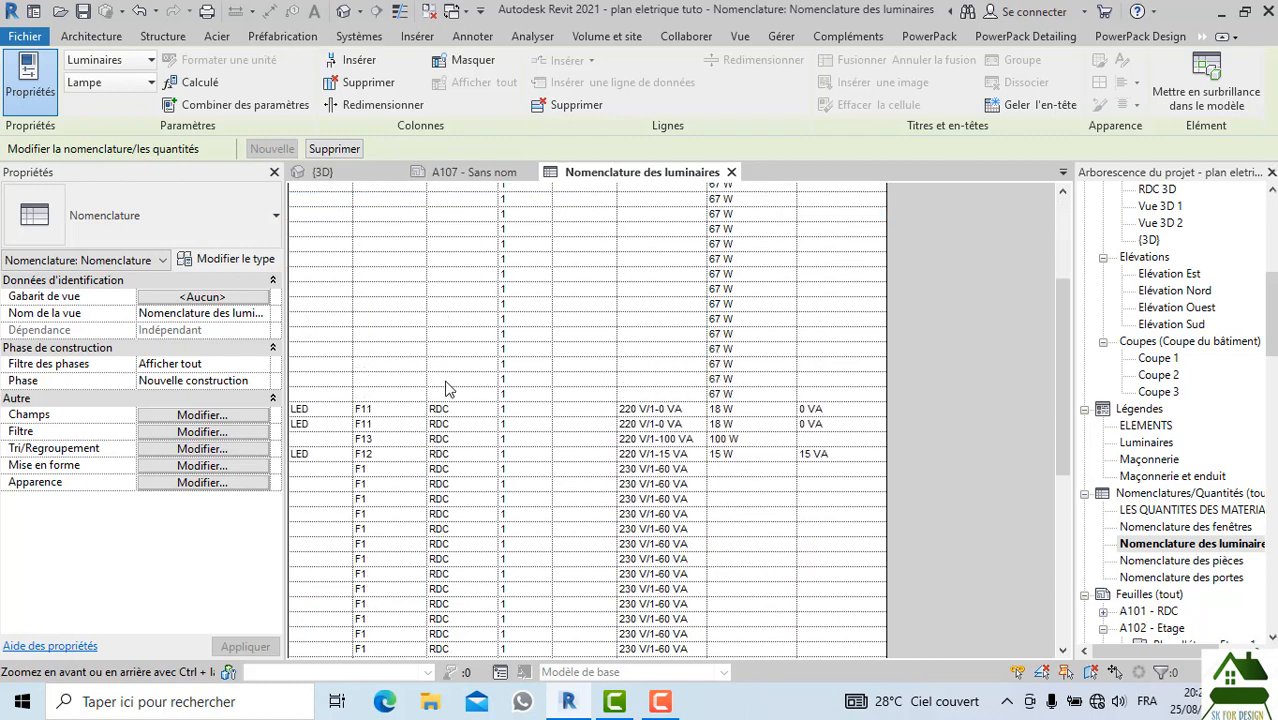
click(447, 380)
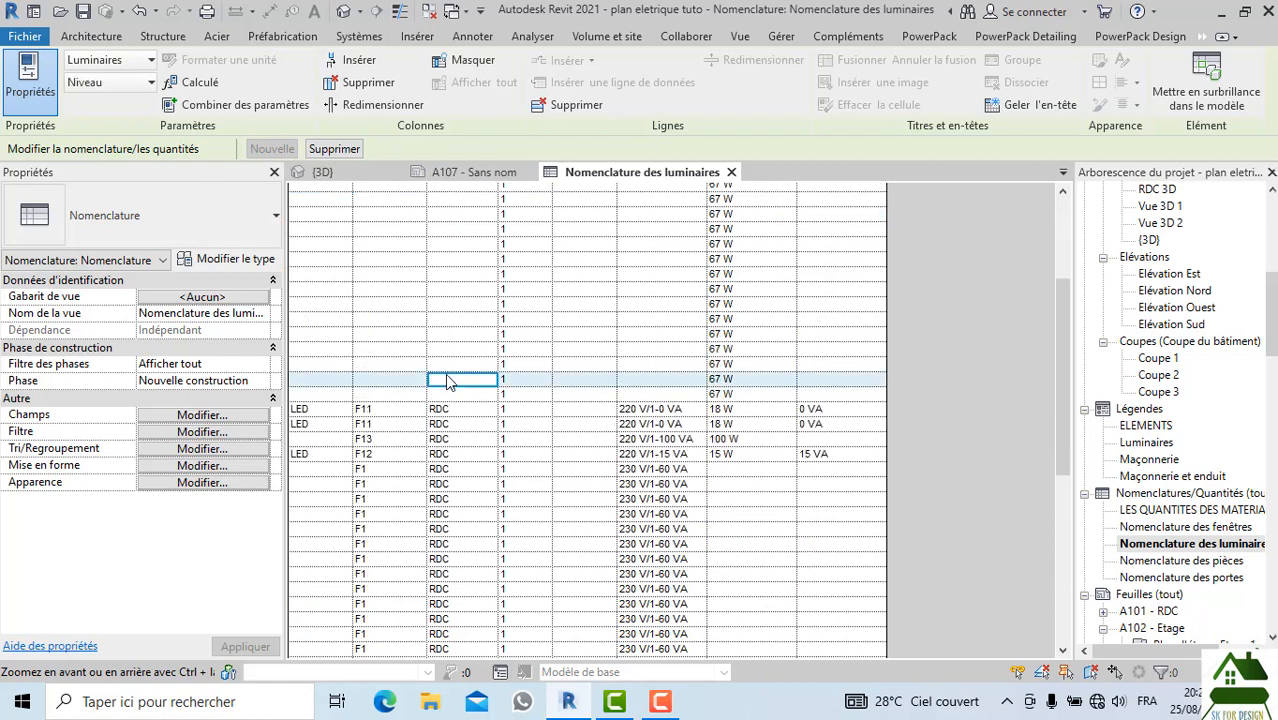
scroll(445, 375, up, 3)
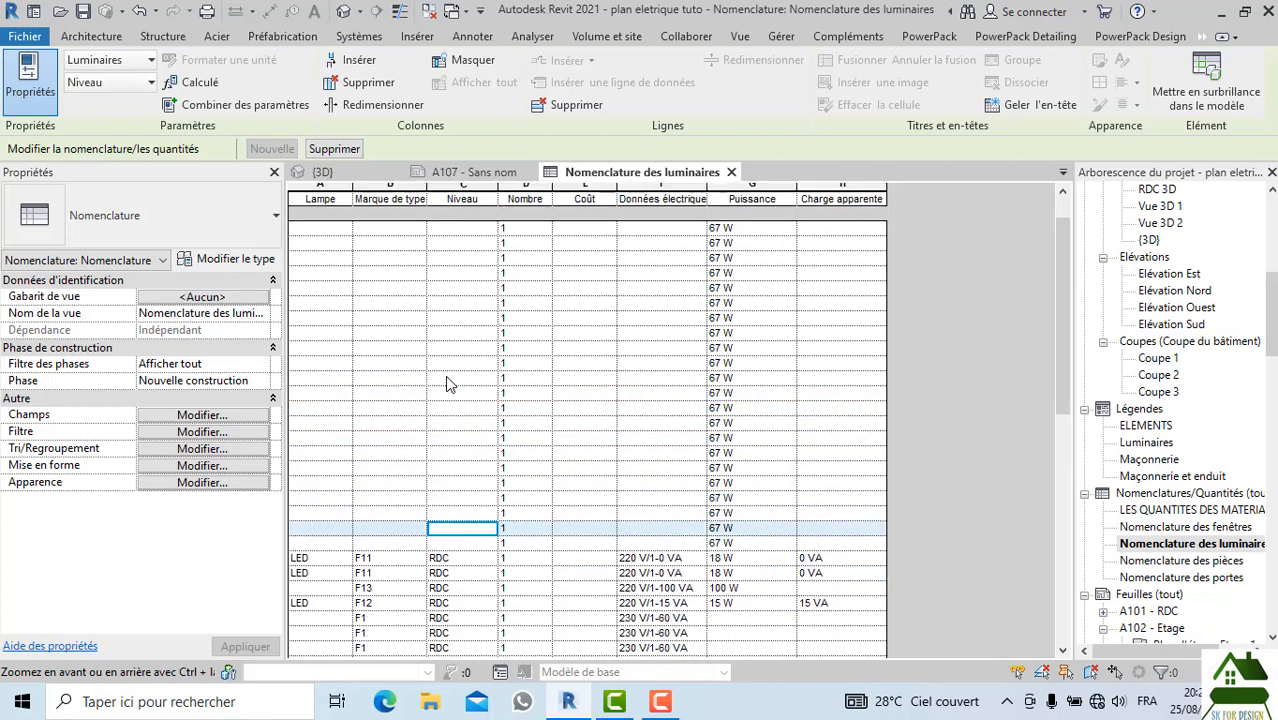
scroll(452, 395, down, 8)
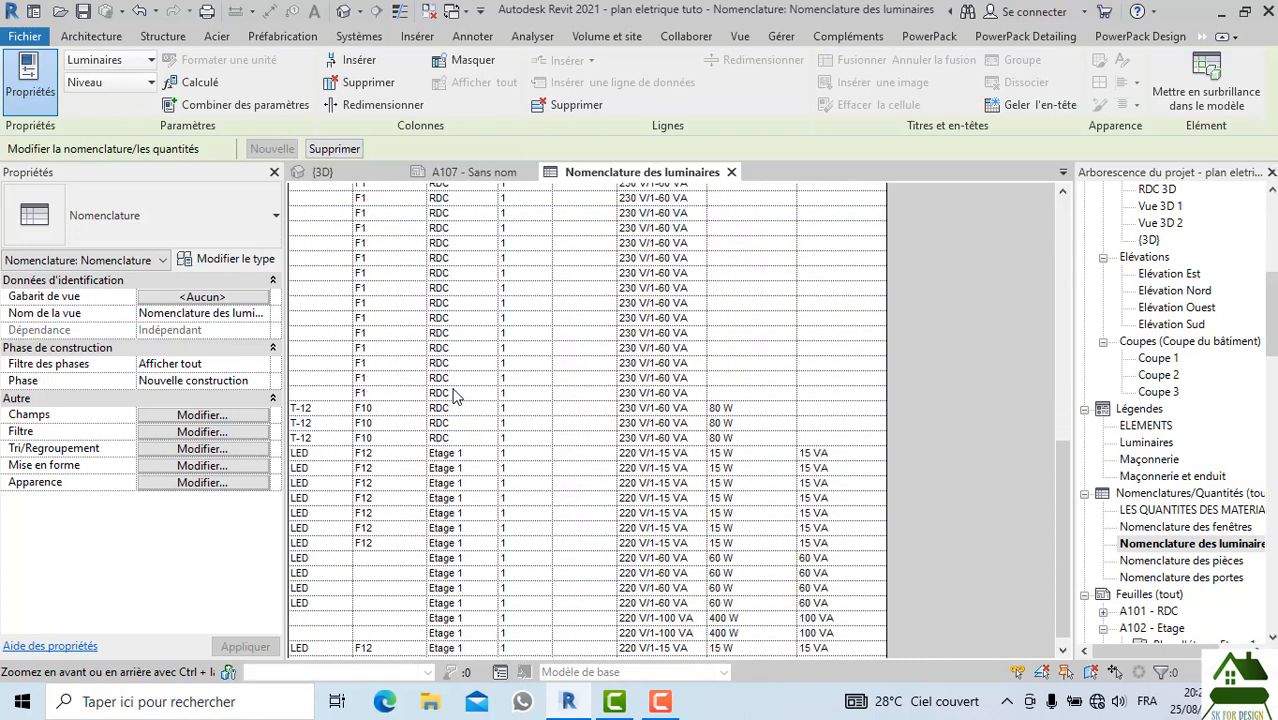
Look through the level-sorted luminaires schedule, comparing the rows without a Niveau with the RDC and Etage 1 rows, and check the first row's Lampe choices
scroll(452, 397, up, 8)
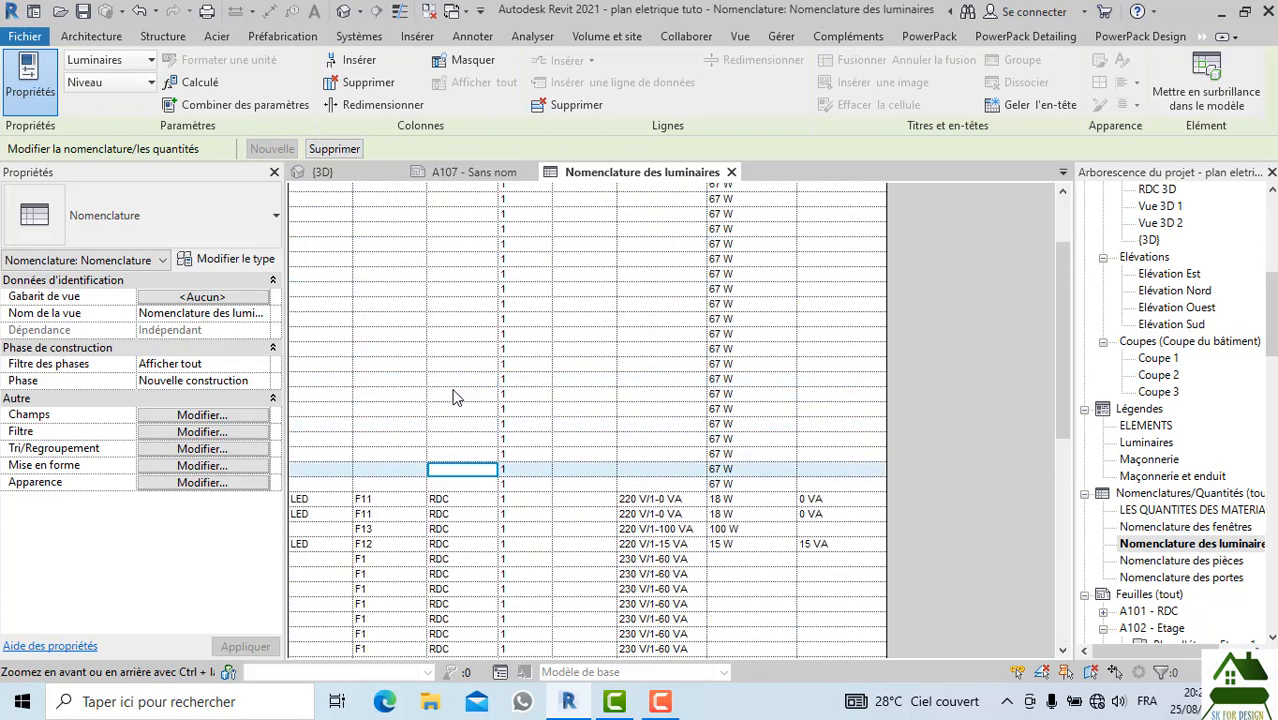
scroll(452, 397, up, 3)
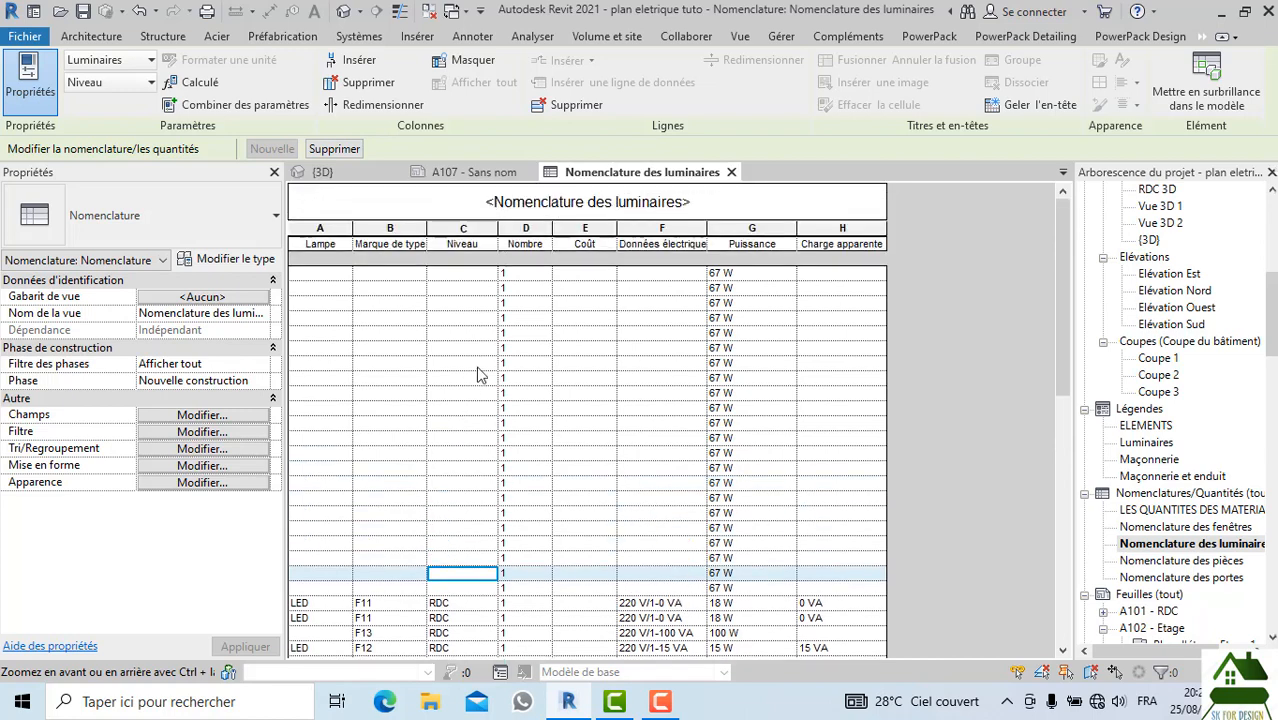
scroll(477, 395, down, 10)
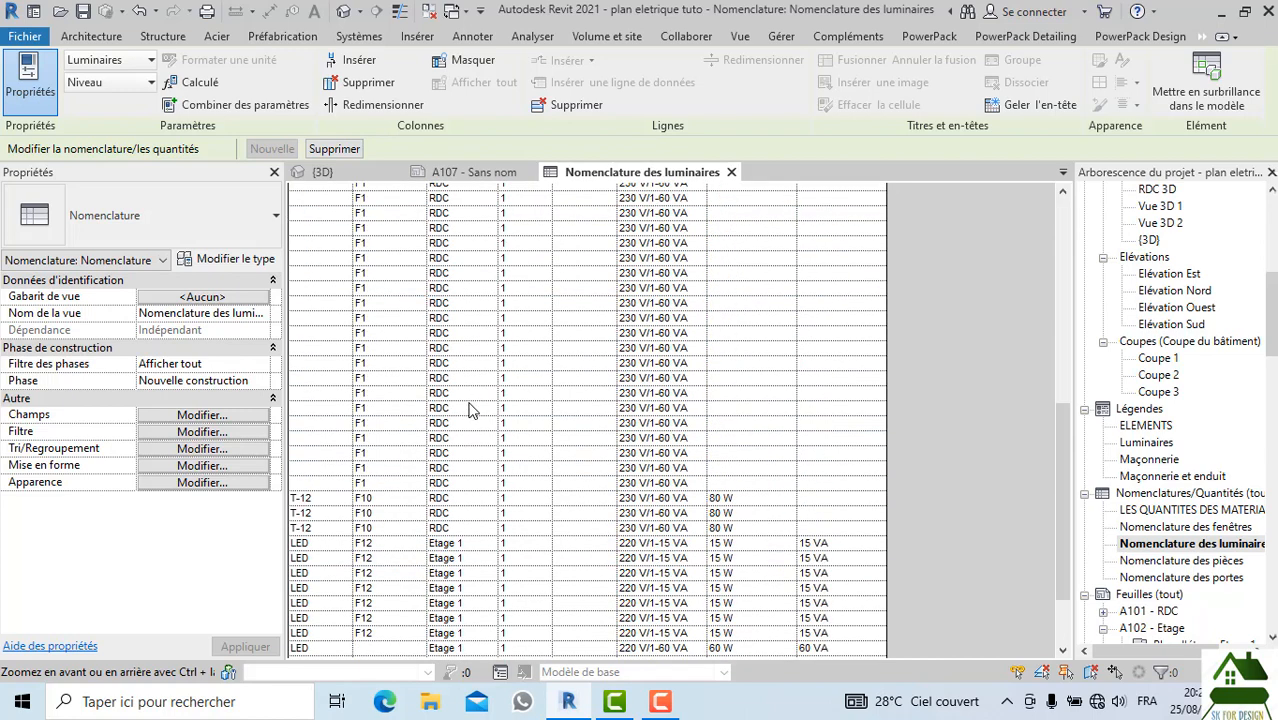
scroll(470, 410, up, 6)
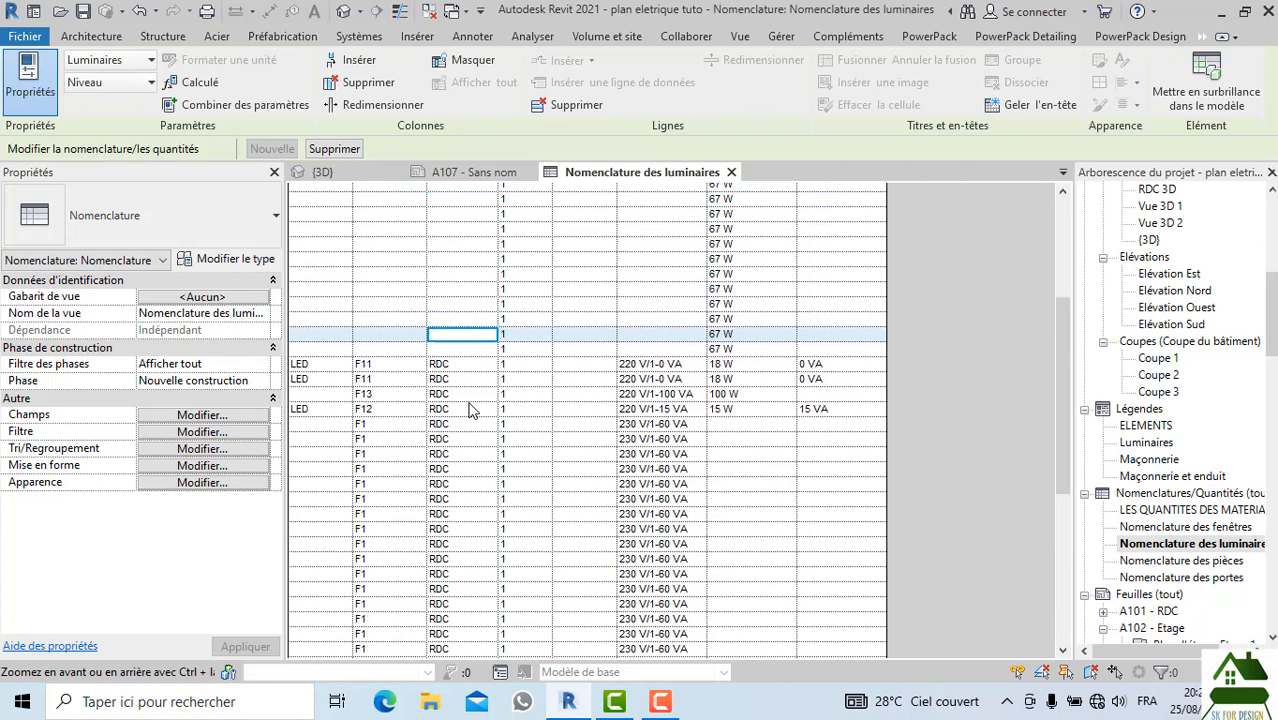
click(463, 368)
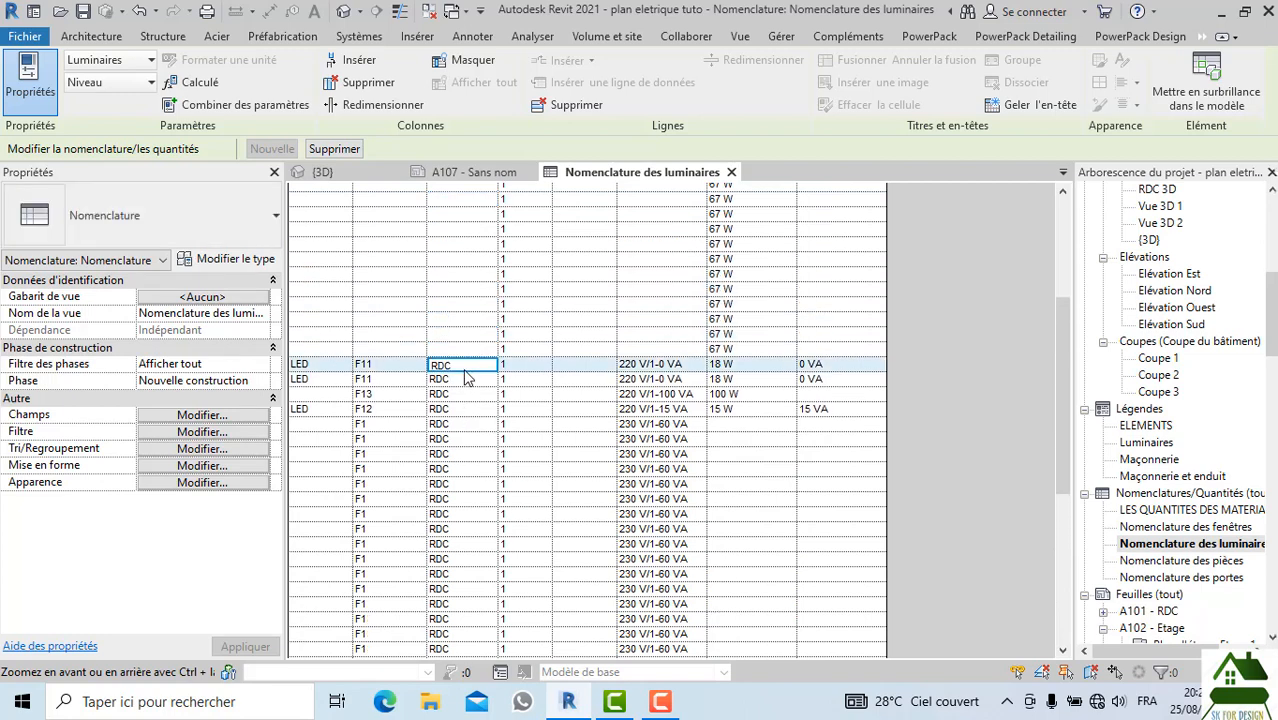
scroll(472, 320, up, 5)
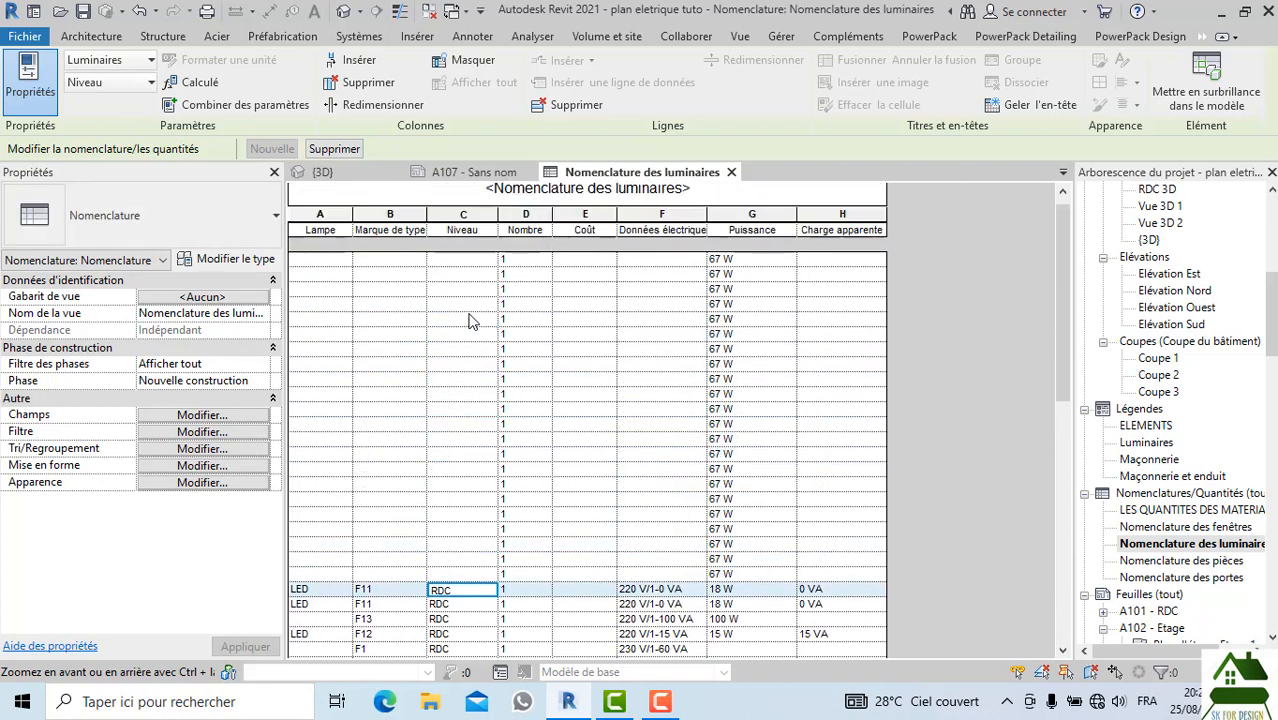
click(345, 260)
click(343, 262)
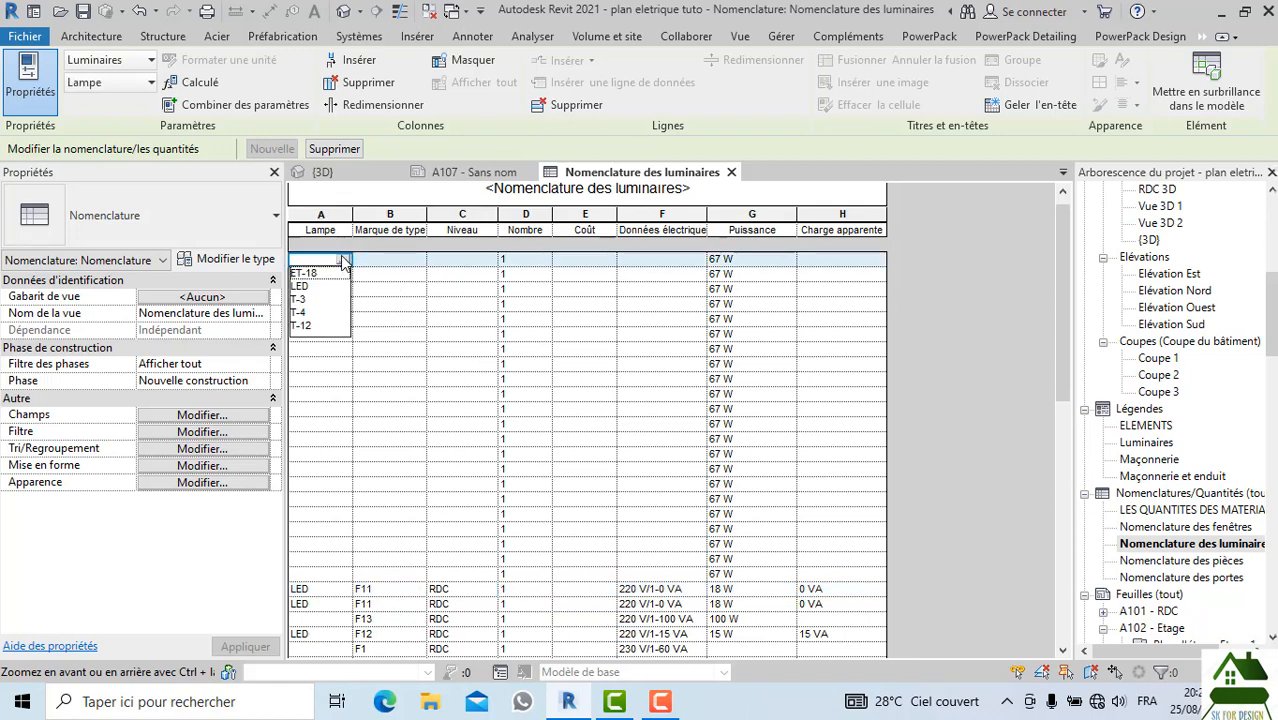
click(448, 272)
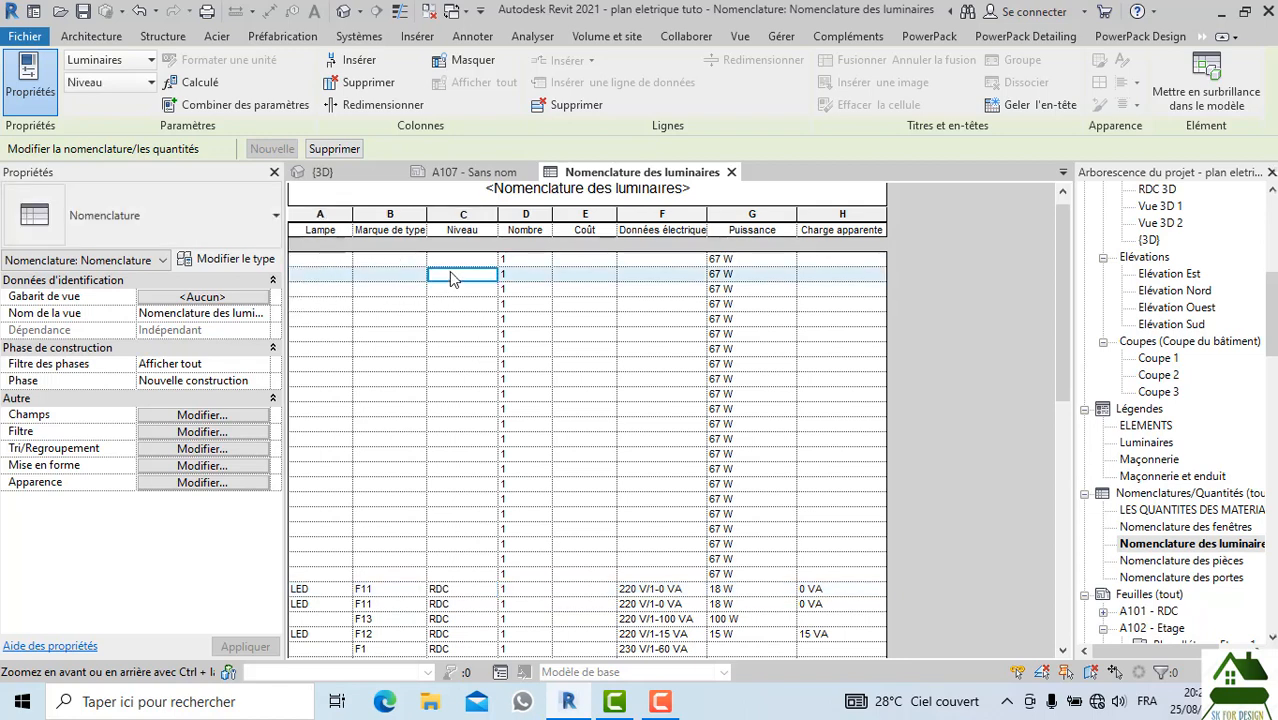
scroll(460, 310, down, 1)
scroll(465, 319, down, 10)
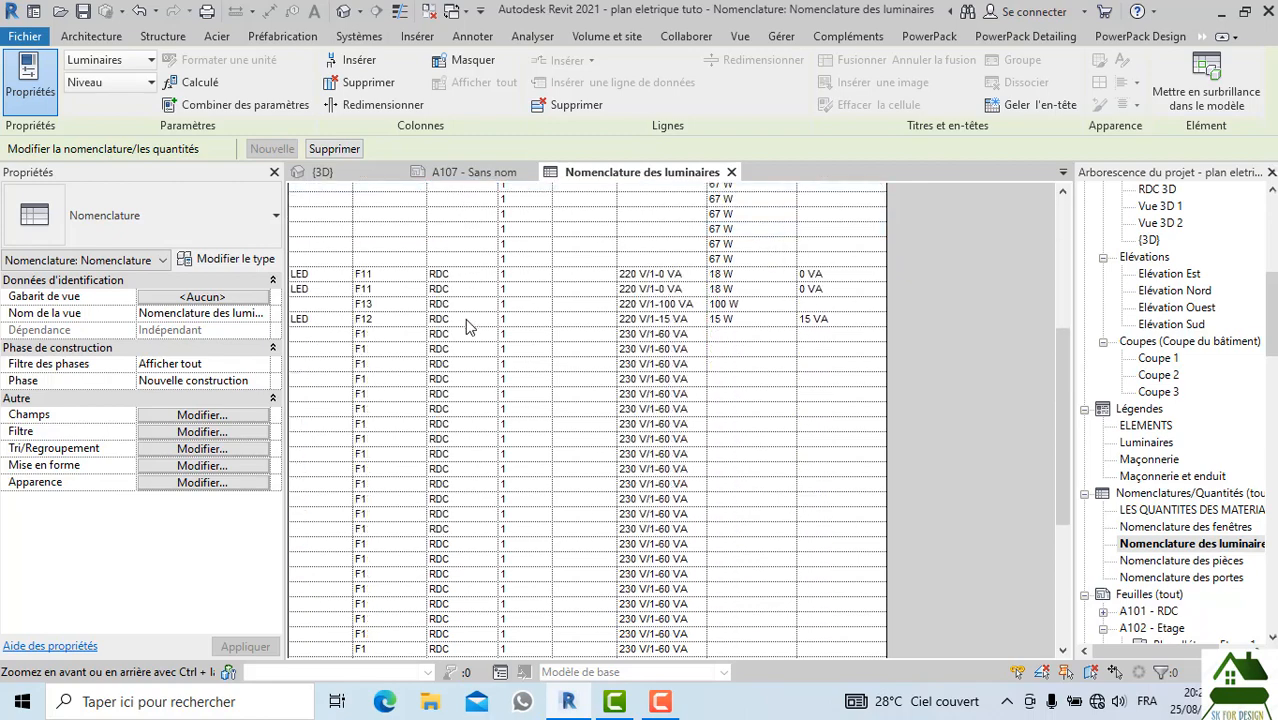
scroll(460, 316, down, 1)
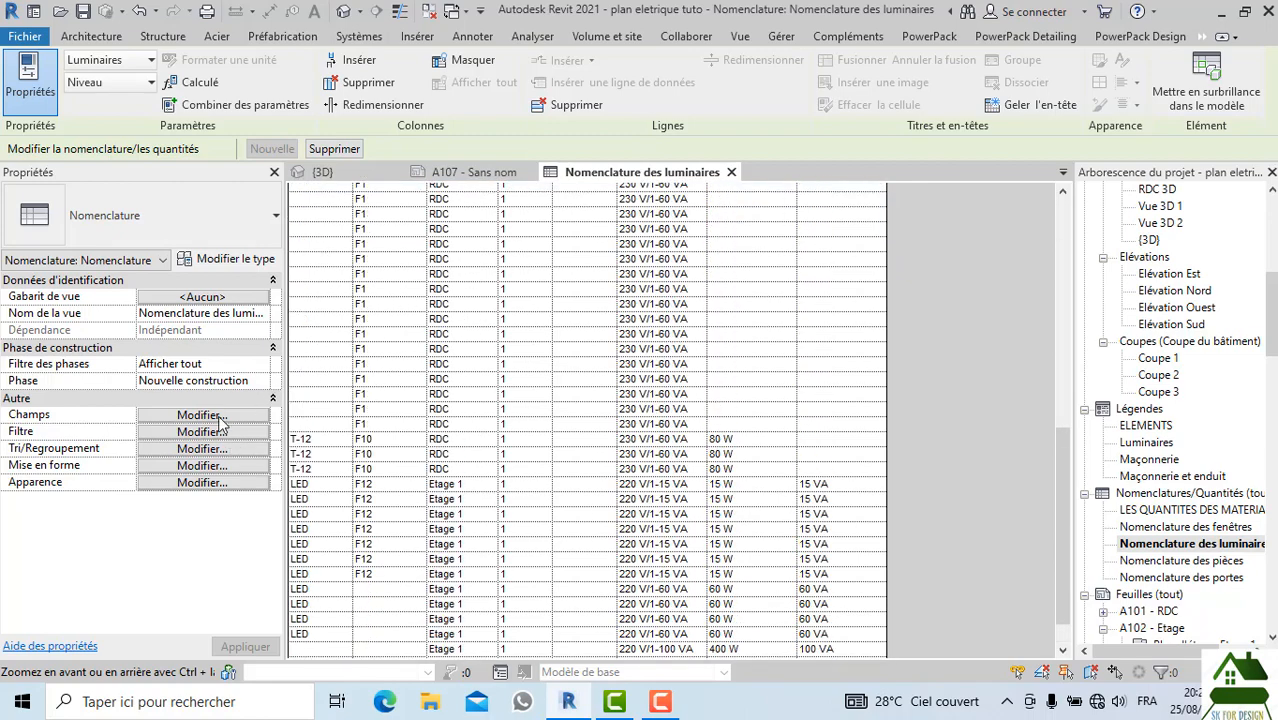
Change the luminaires schedule's primary sort field to Lampe, keeping the ascending order
click(202, 415)
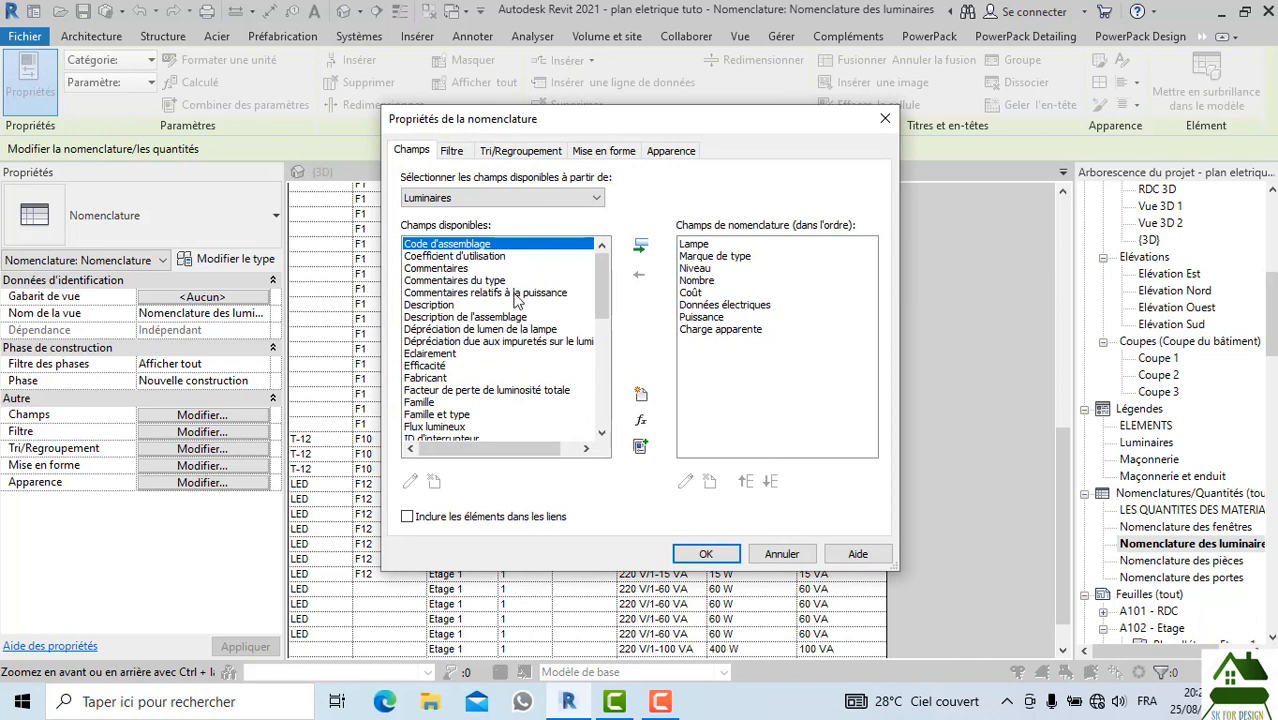
click(452, 151)
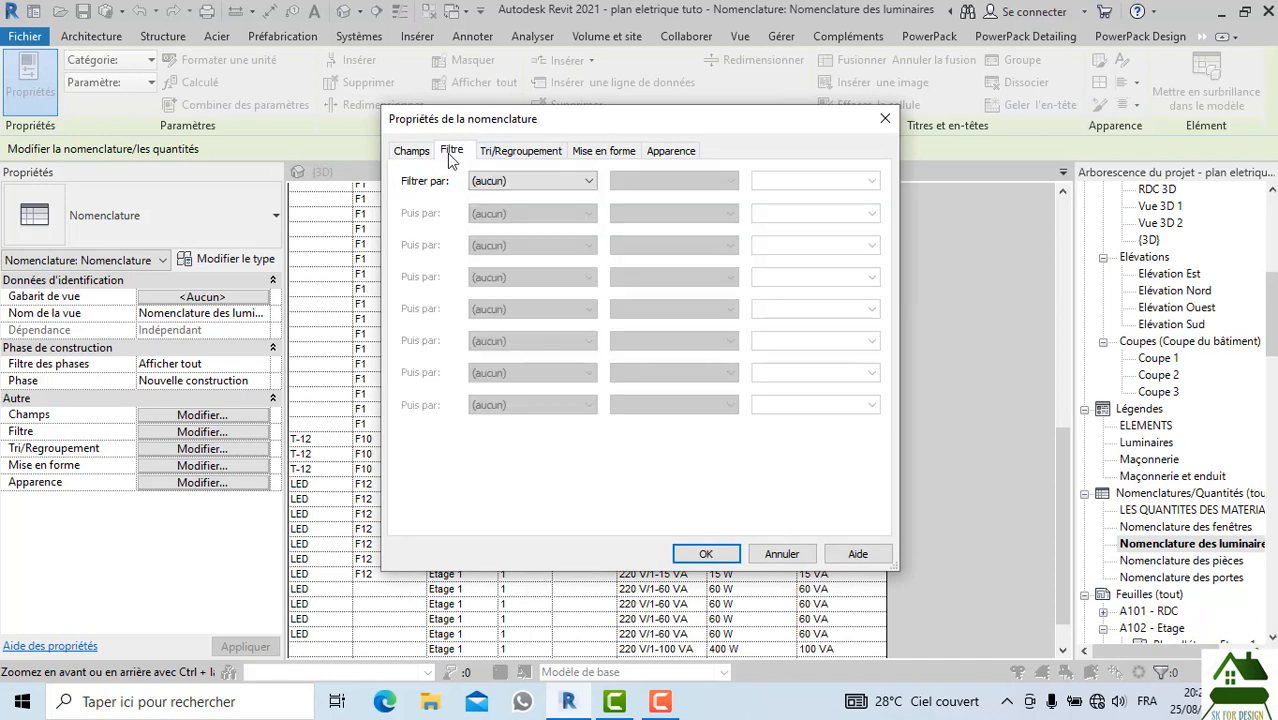
click(507, 152)
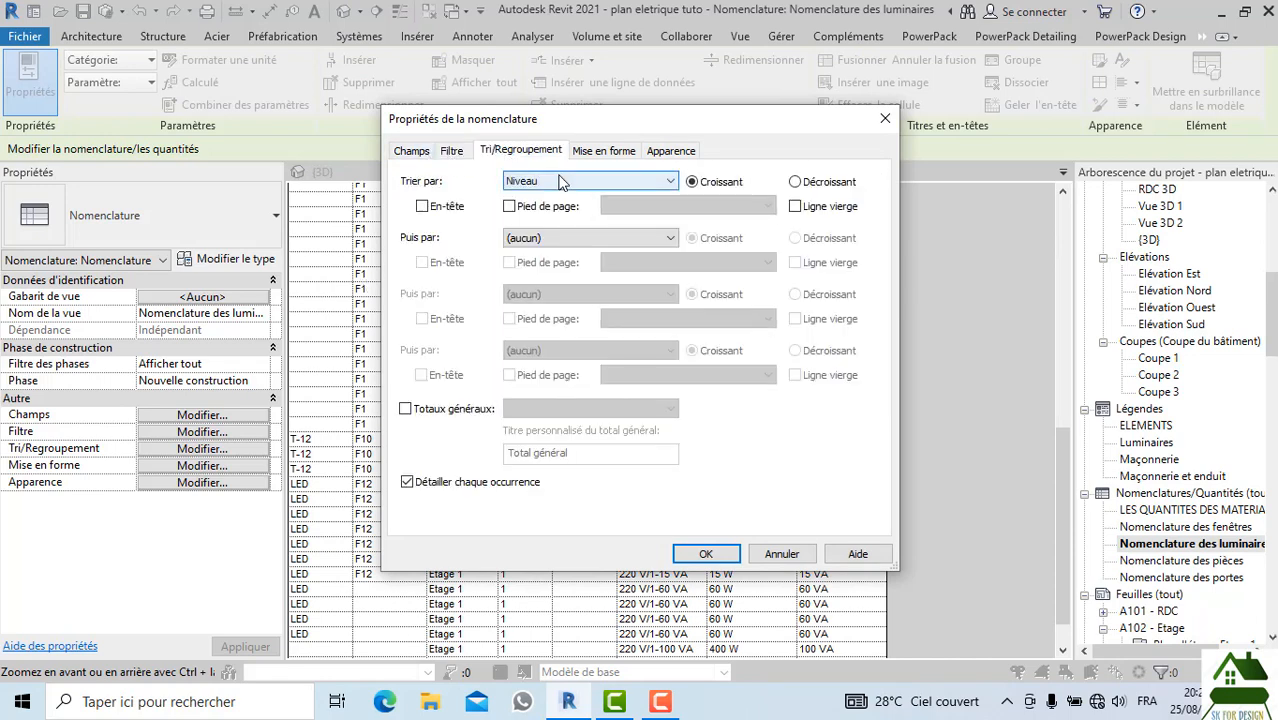
click(562, 183)
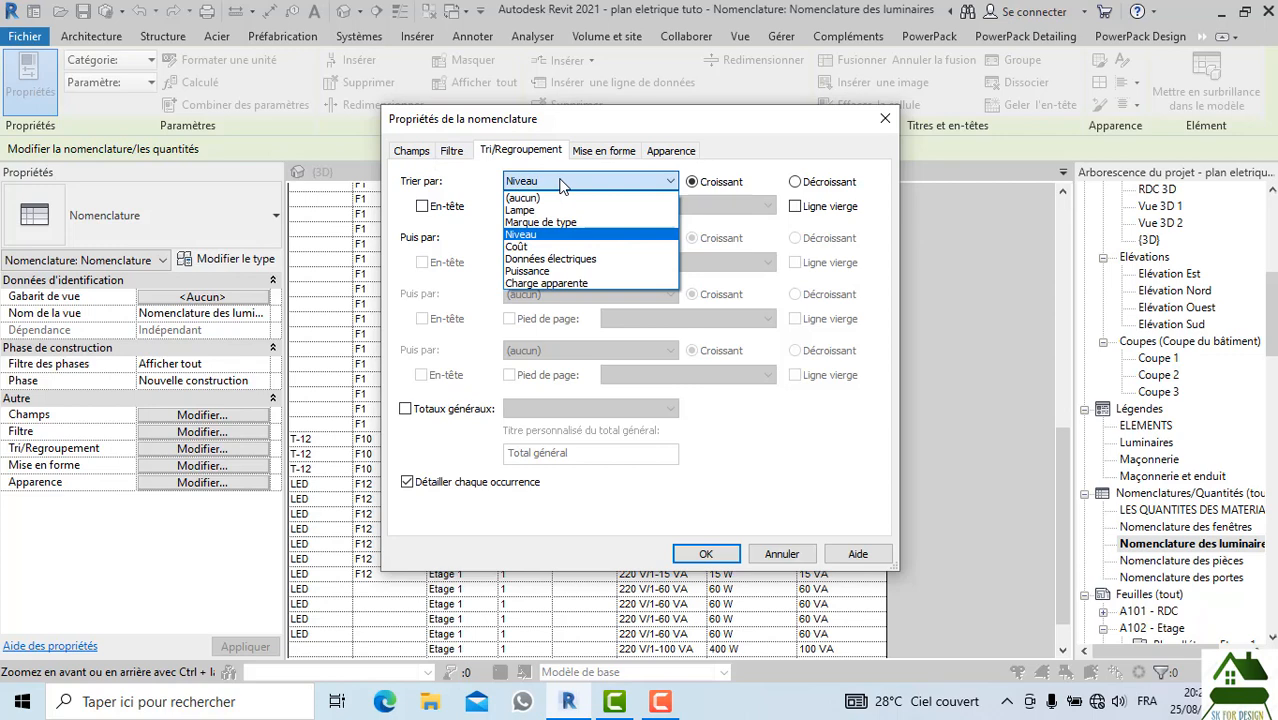
click(545, 212)
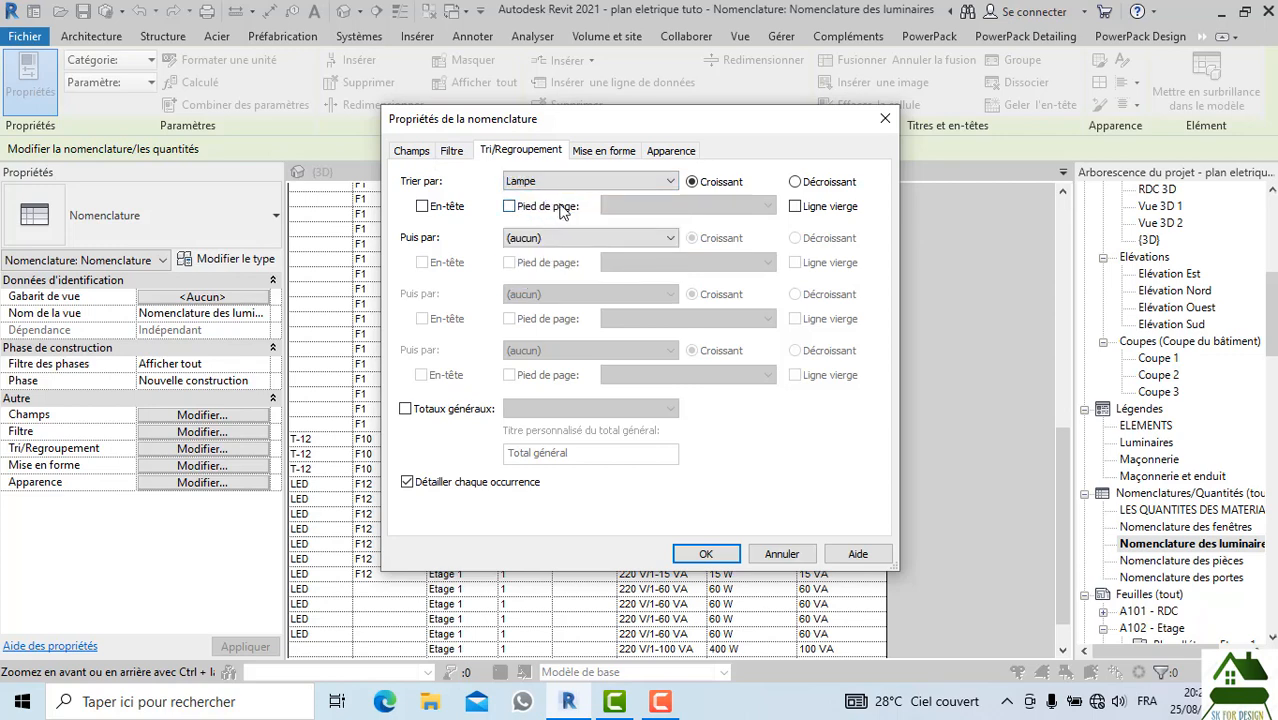
Add a Lampe group footer with Titre, nombre et totaux and enable general totals showing Titre et totaux
click(509, 206)
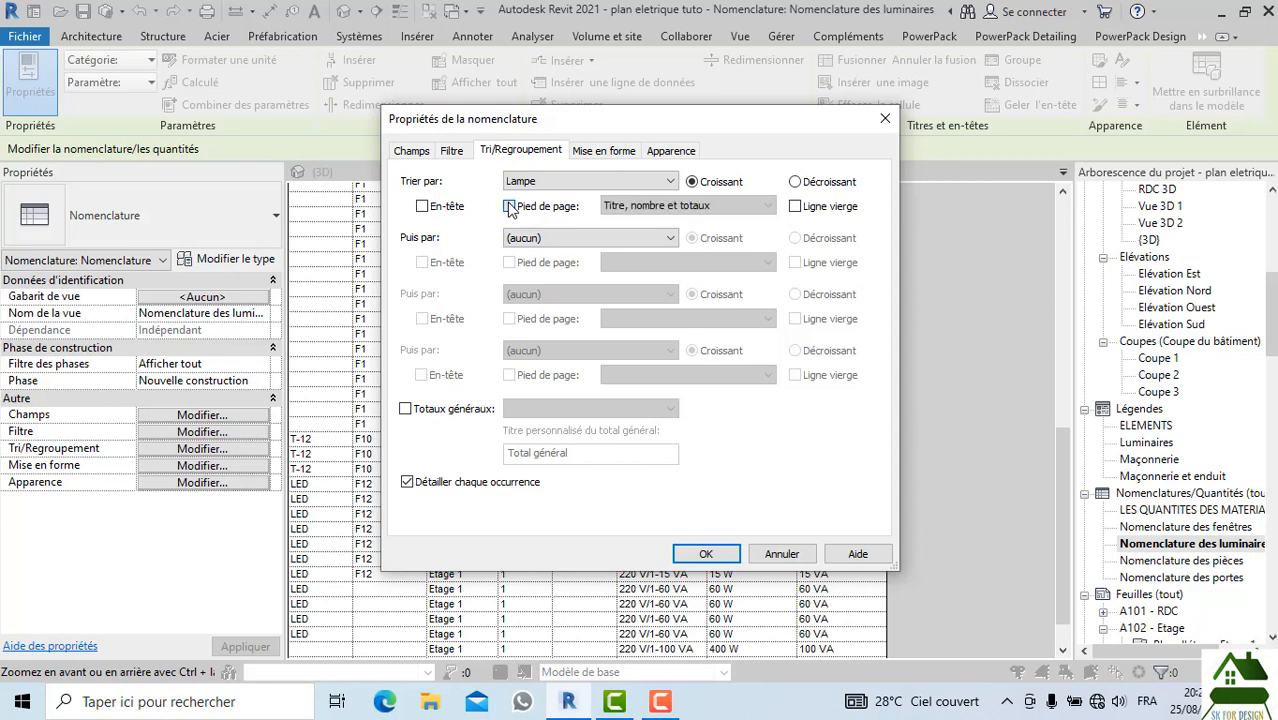
click(405, 409)
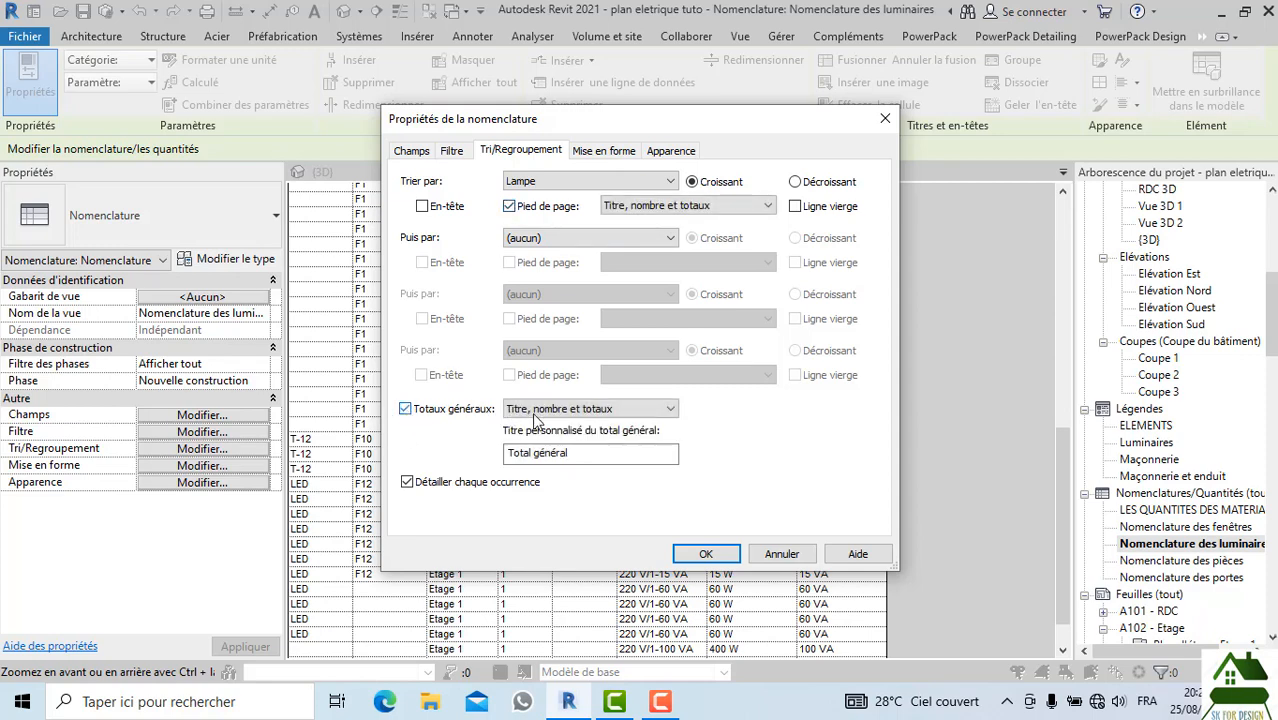
click(651, 411)
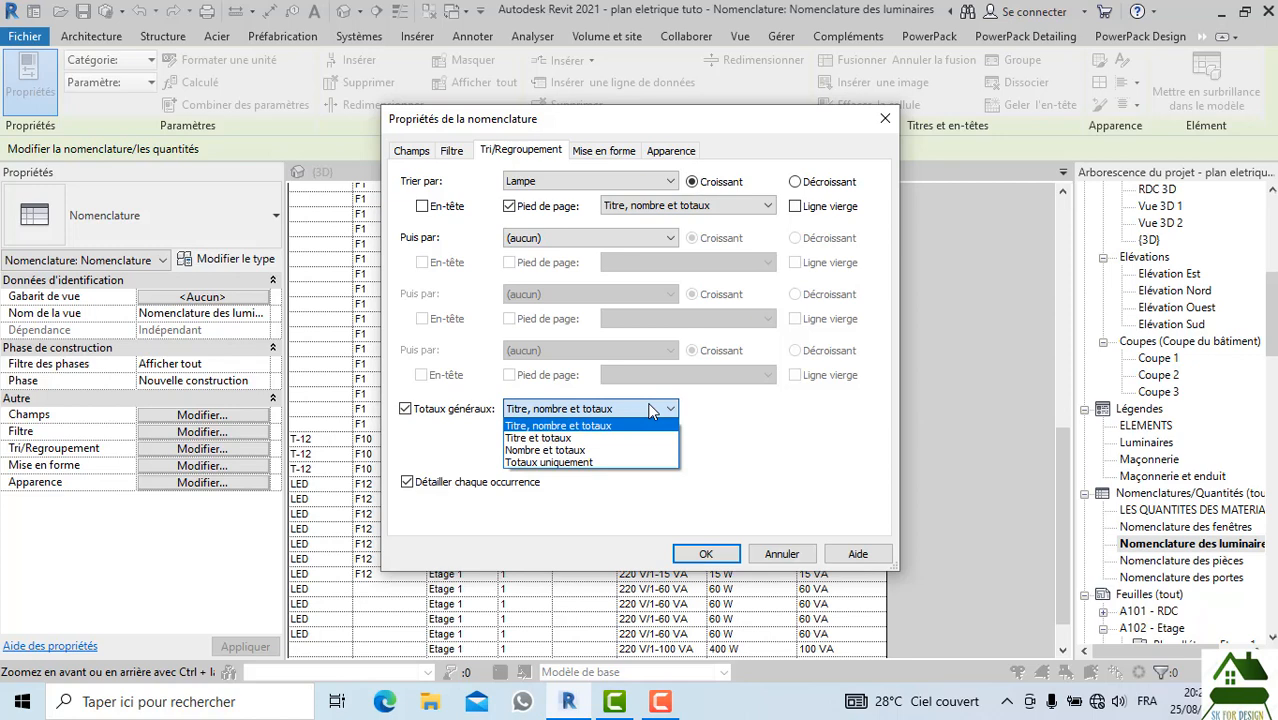
click(567, 437)
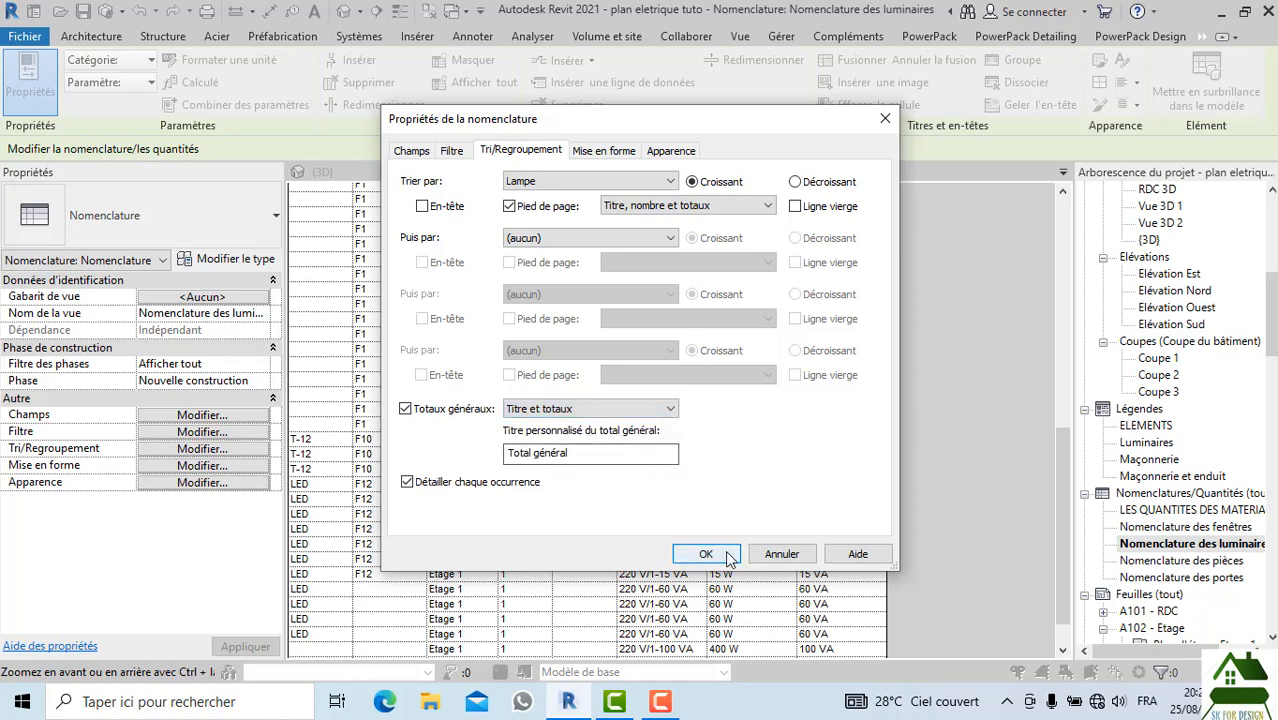
click(706, 554)
Set the Lampe group footer to Titre et totaux and the general totals to Titre, nombre et totaux
click(600, 454)
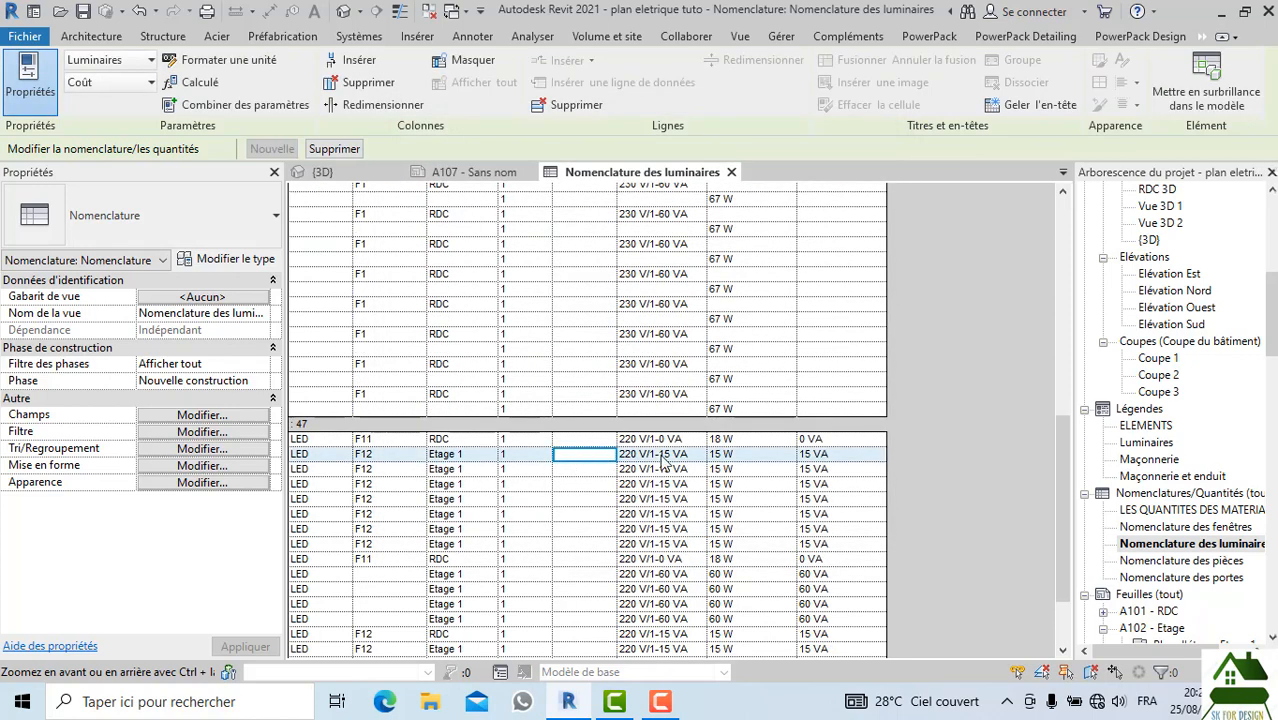
scroll(650, 450, up, 10)
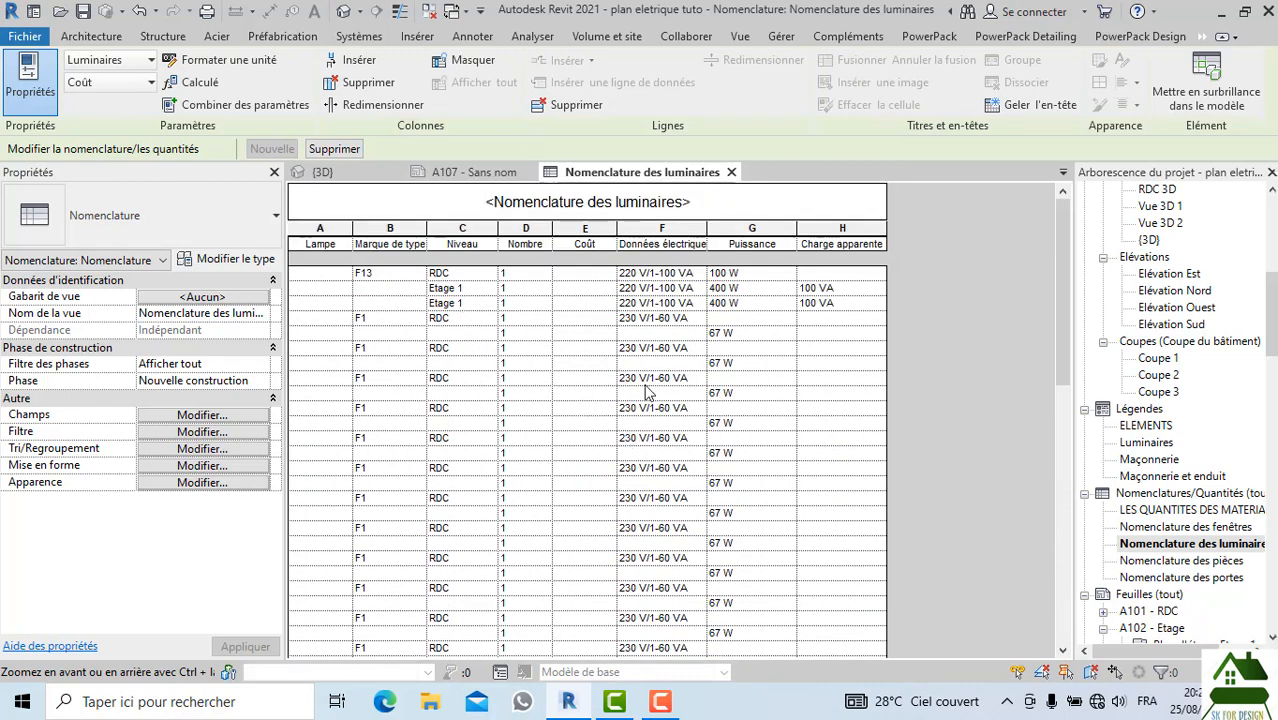
scroll(645, 400, down, 10)
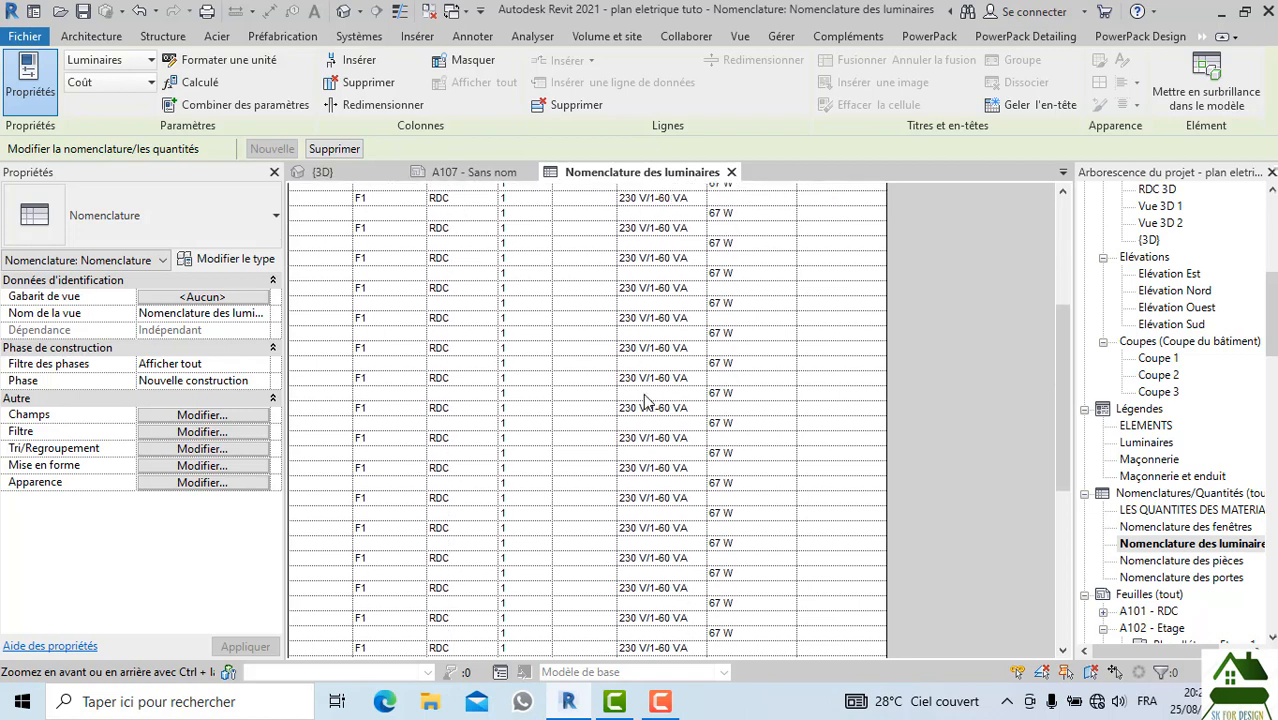
scroll(646, 400, down, 1)
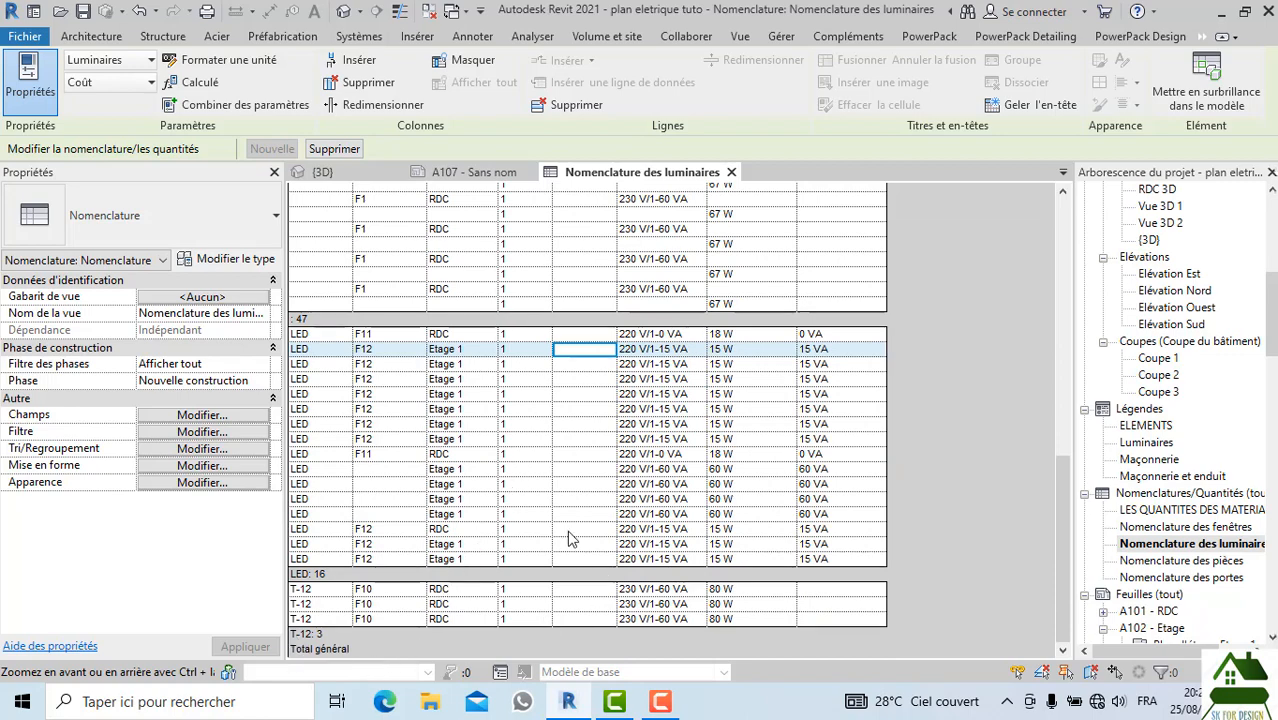
click(210, 450)
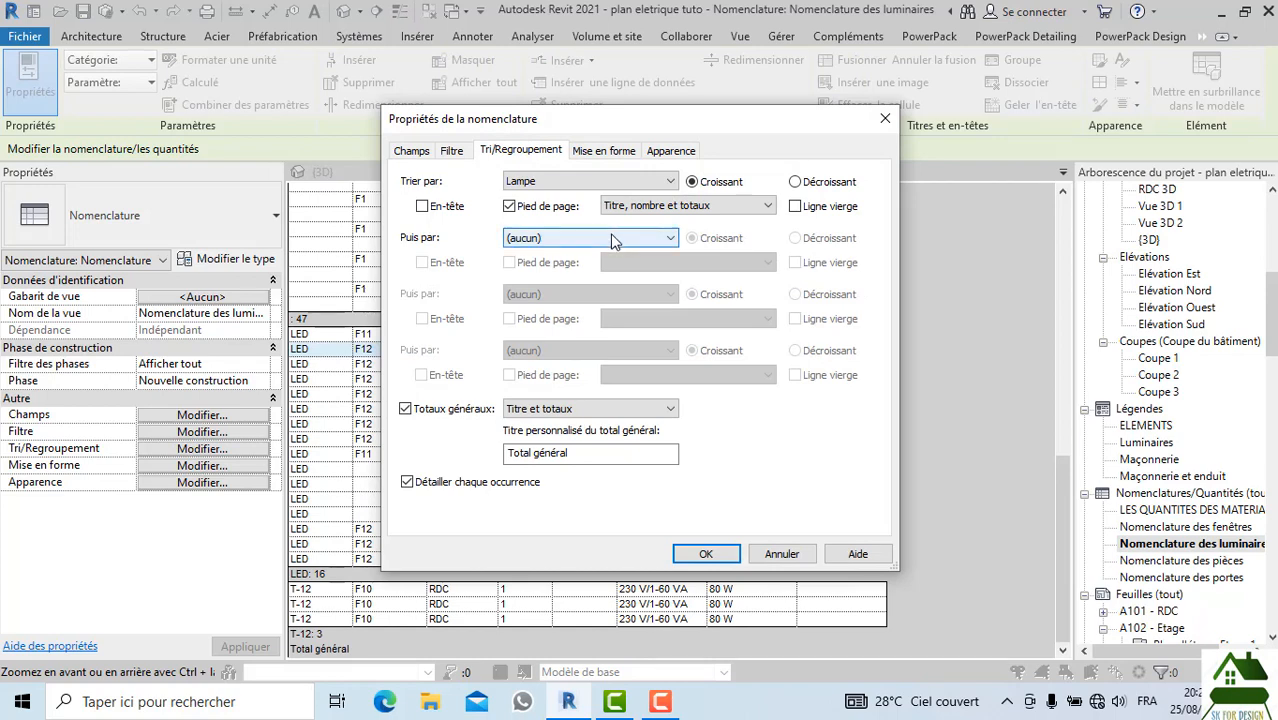
click(632, 207)
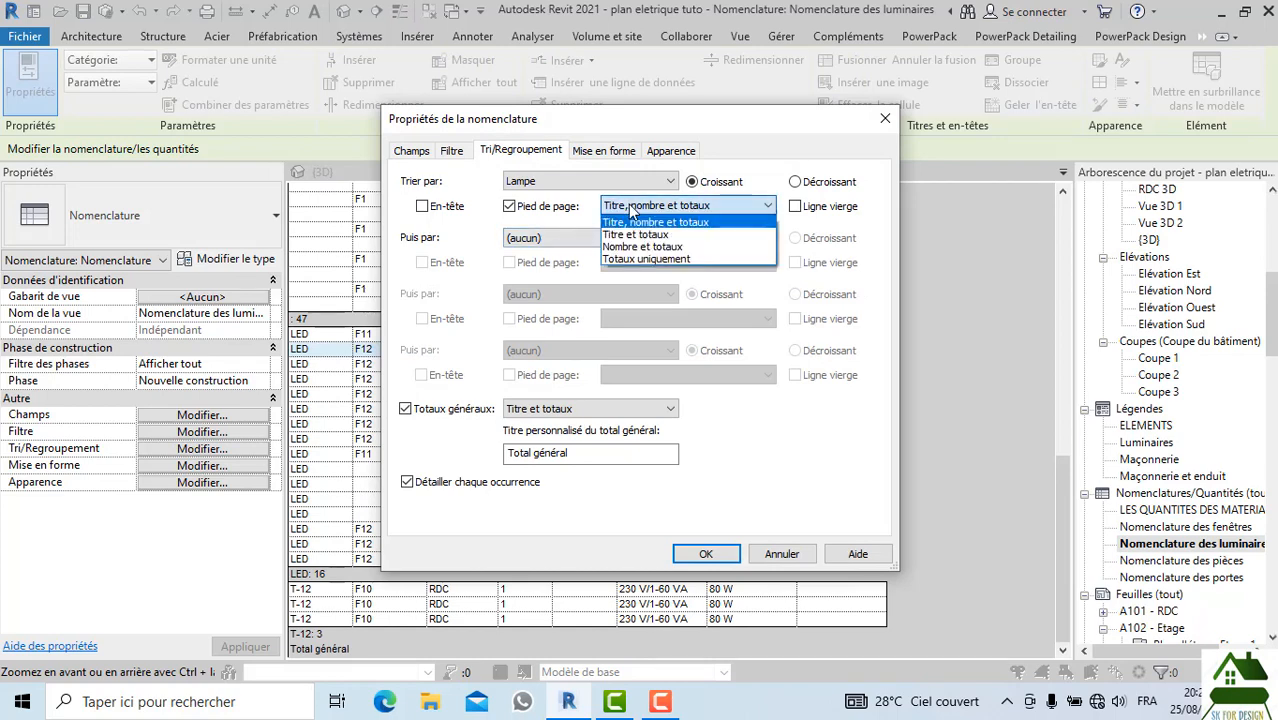
click(674, 239)
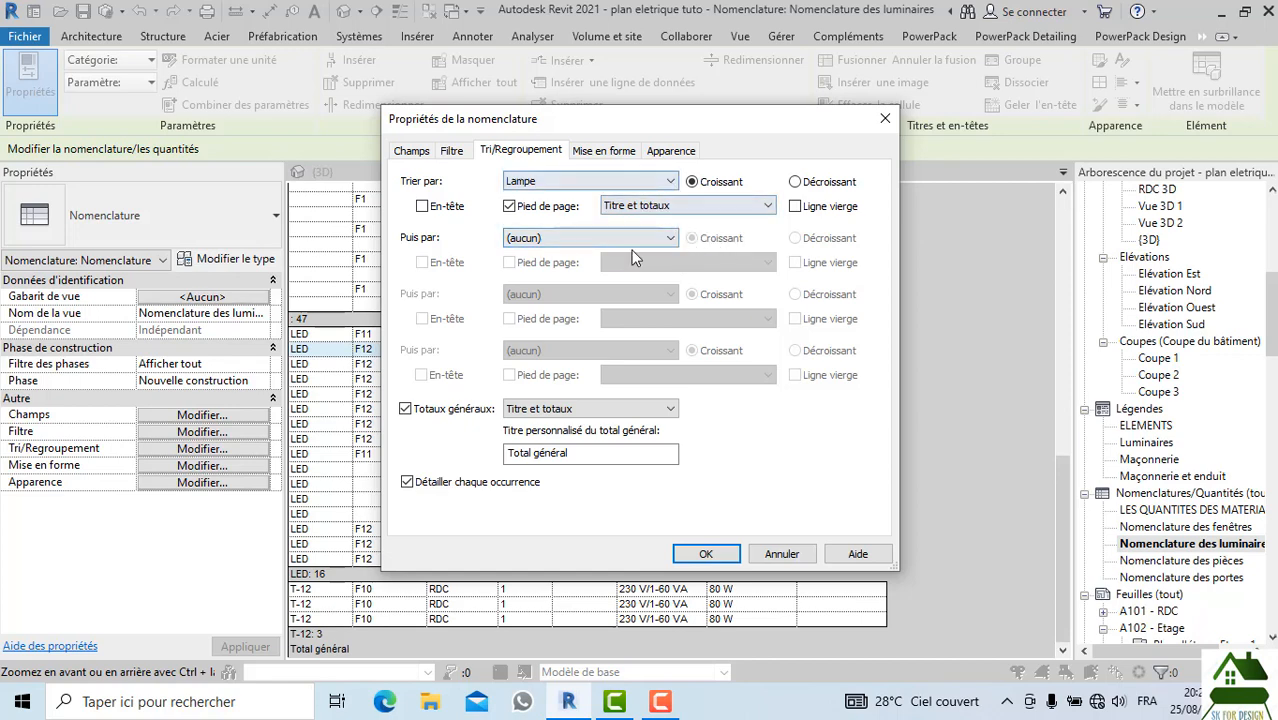
click(600, 409)
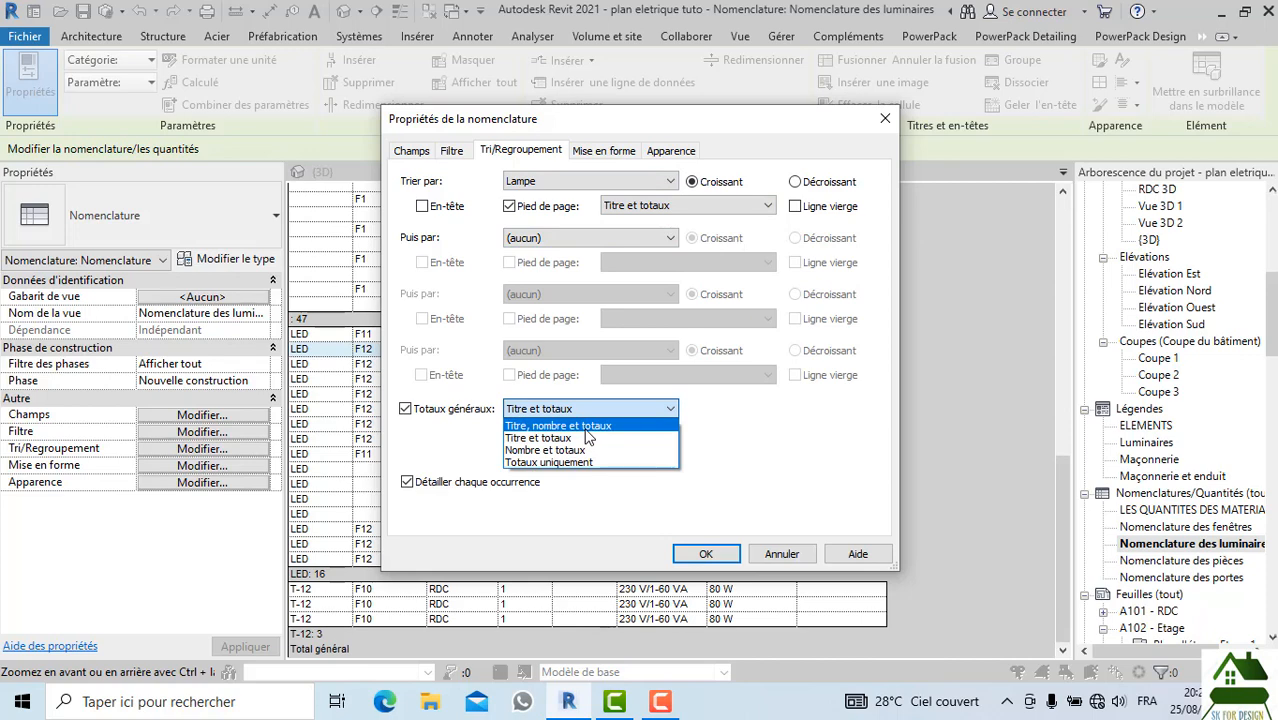
click(585, 426)
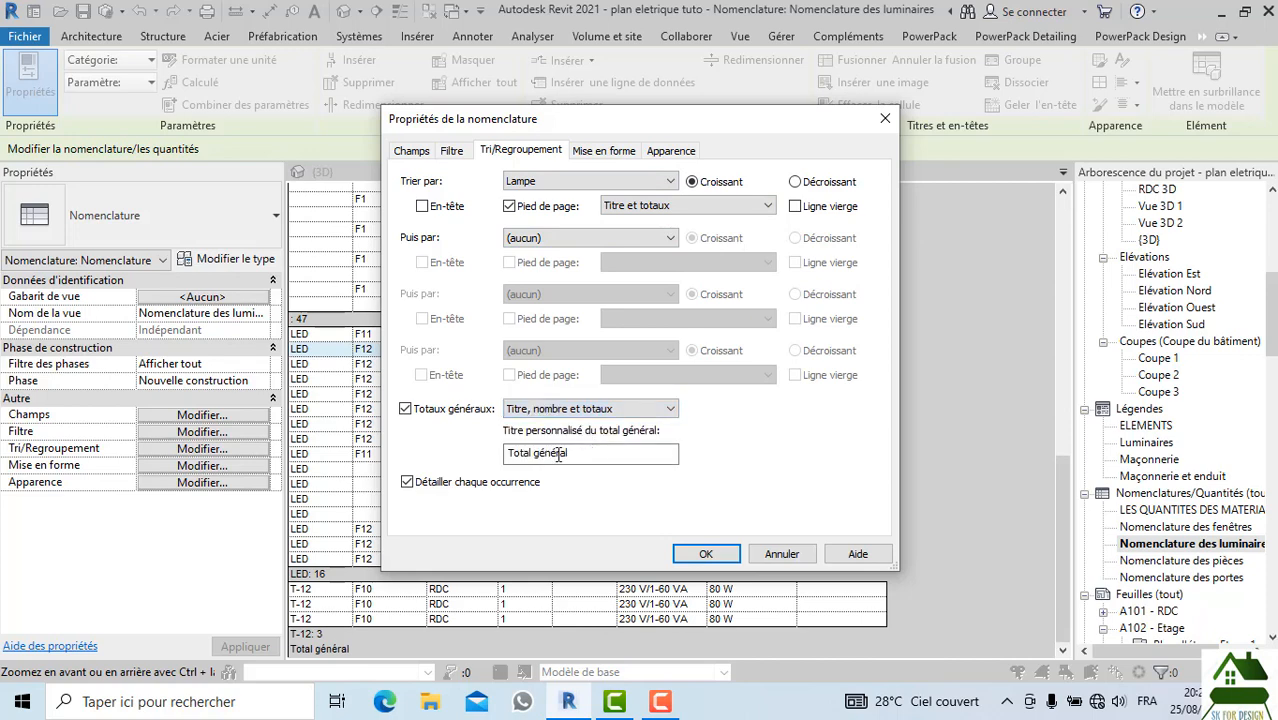
click(691, 554)
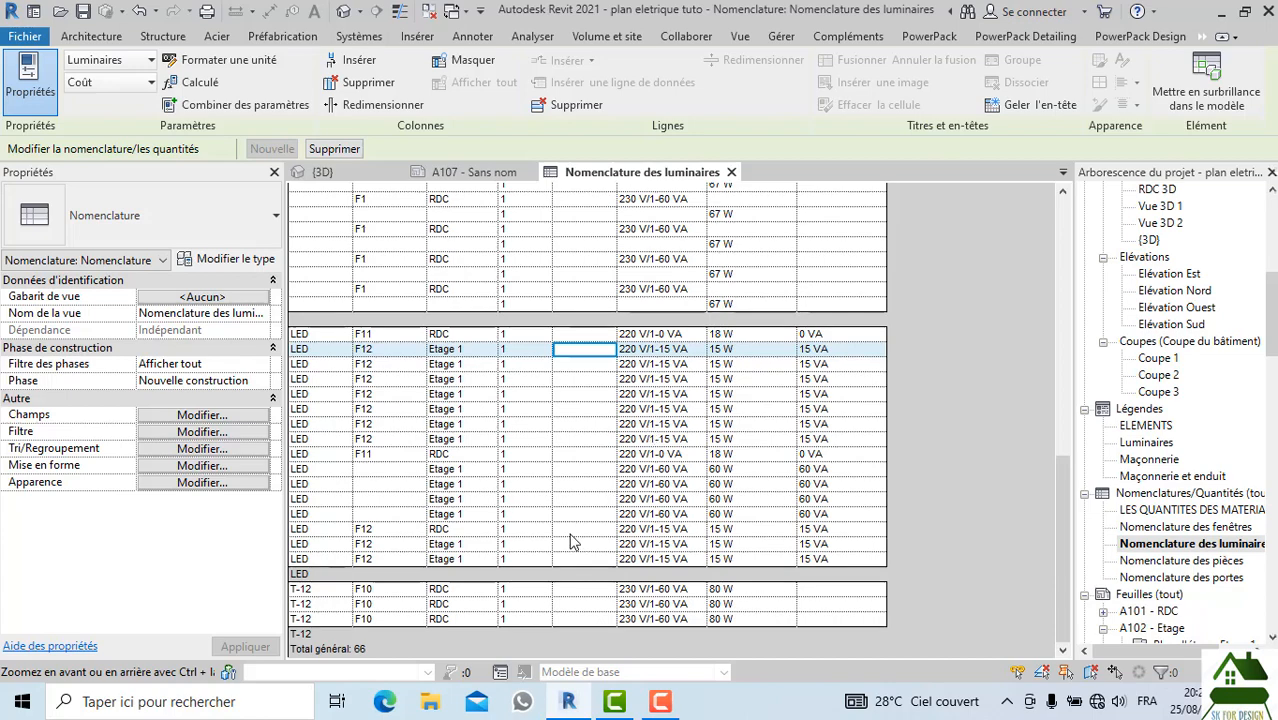
Reset the Lampe group footer, choose Titre et totaux for it again, and set the general totals to Titre et totaux
scroll(645, 371, up, 10)
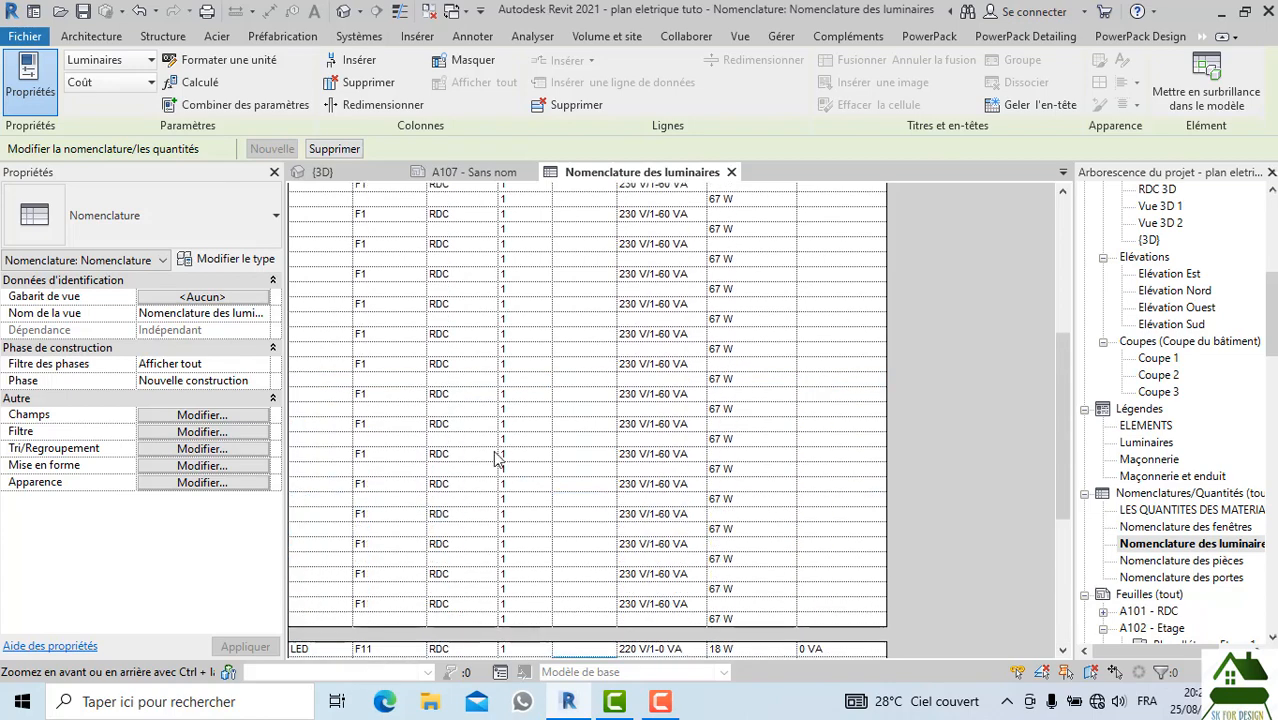
scroll(648, 381, down, 5)
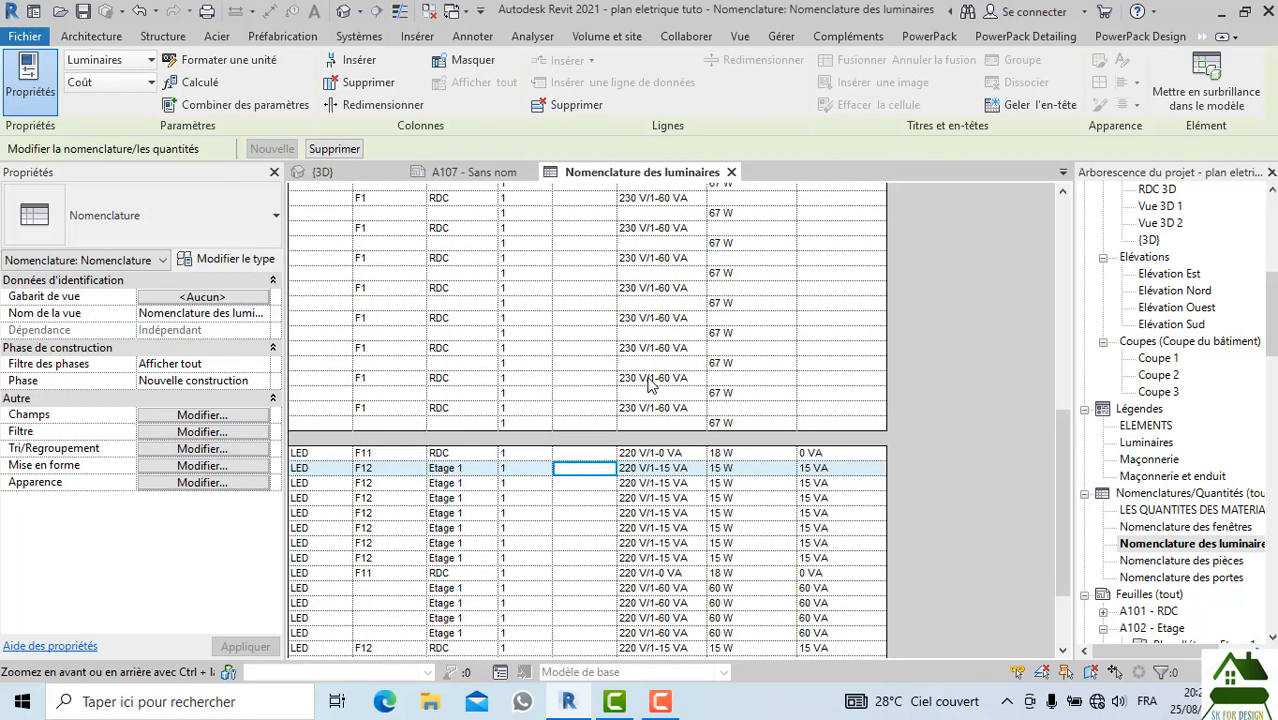
click(202, 414)
click(520, 150)
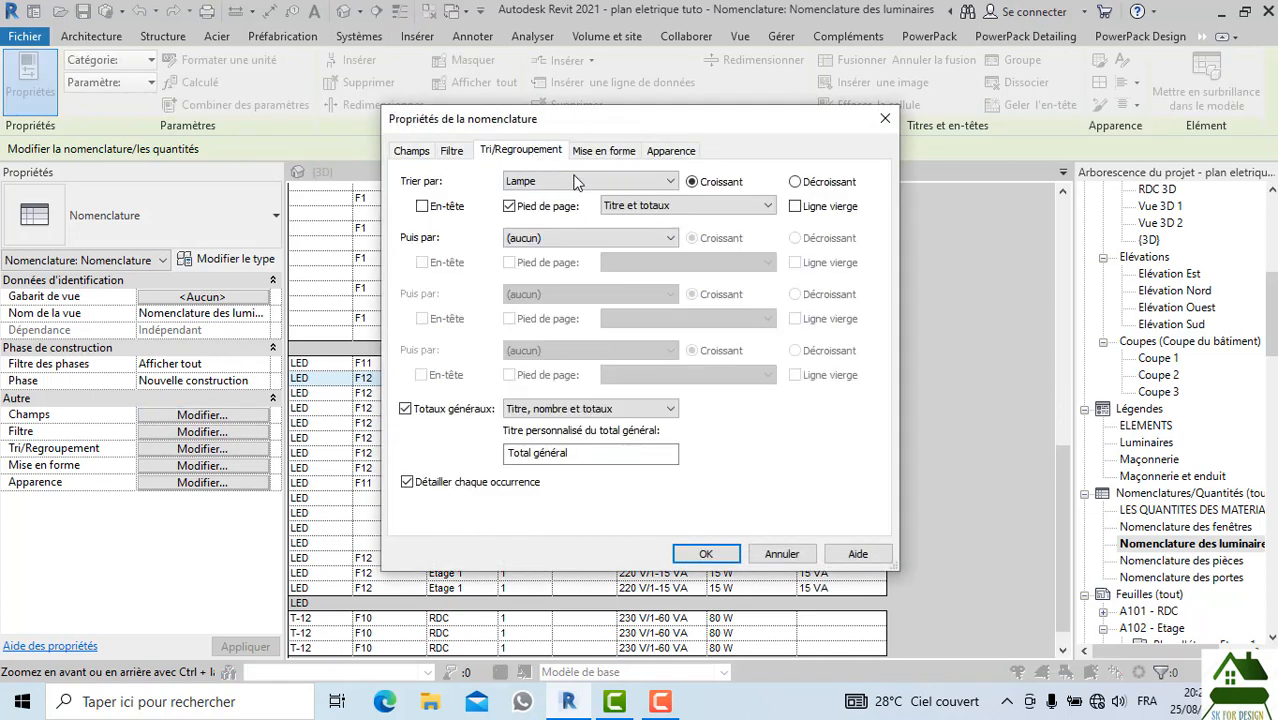
click(624, 212)
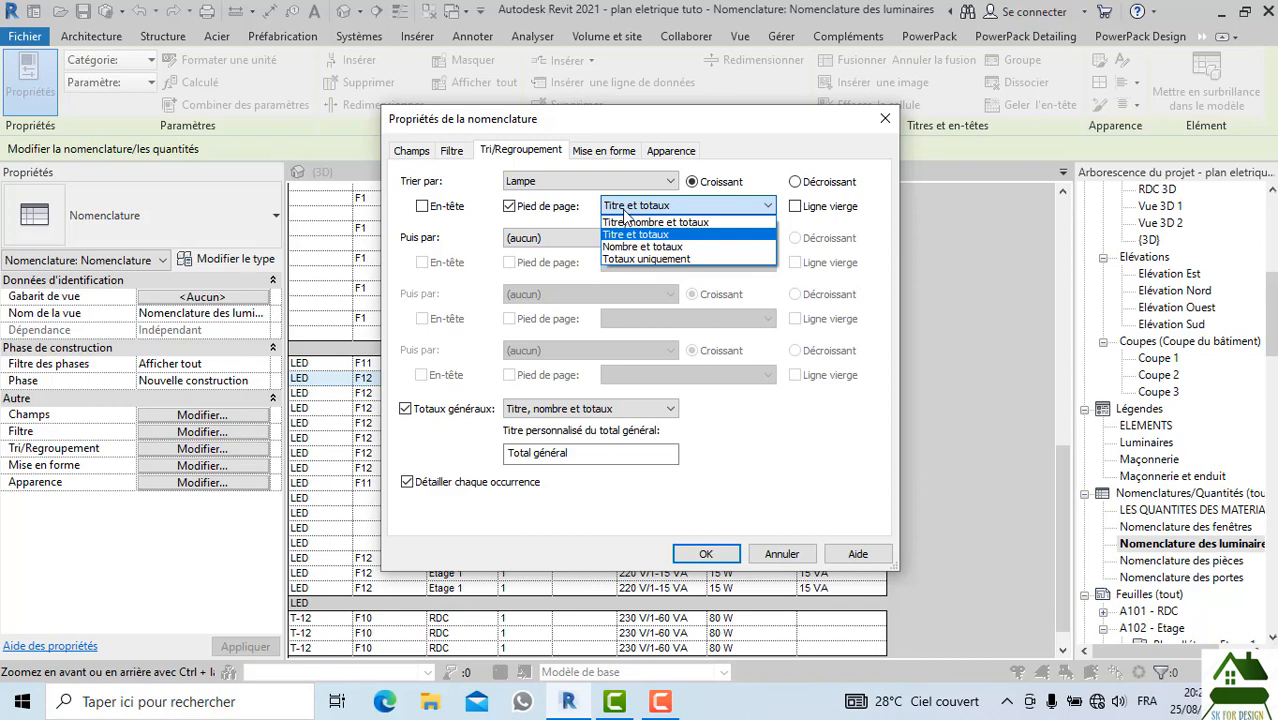
click(631, 212)
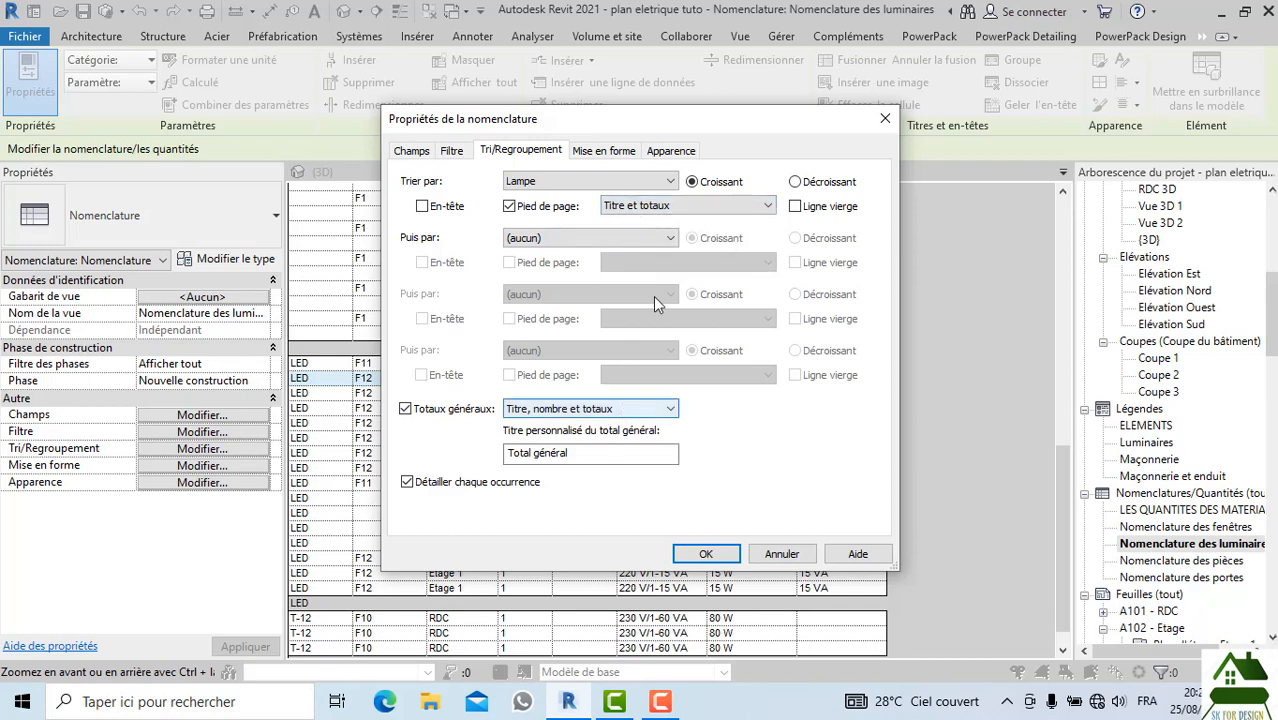
click(662, 209)
click(662, 208)
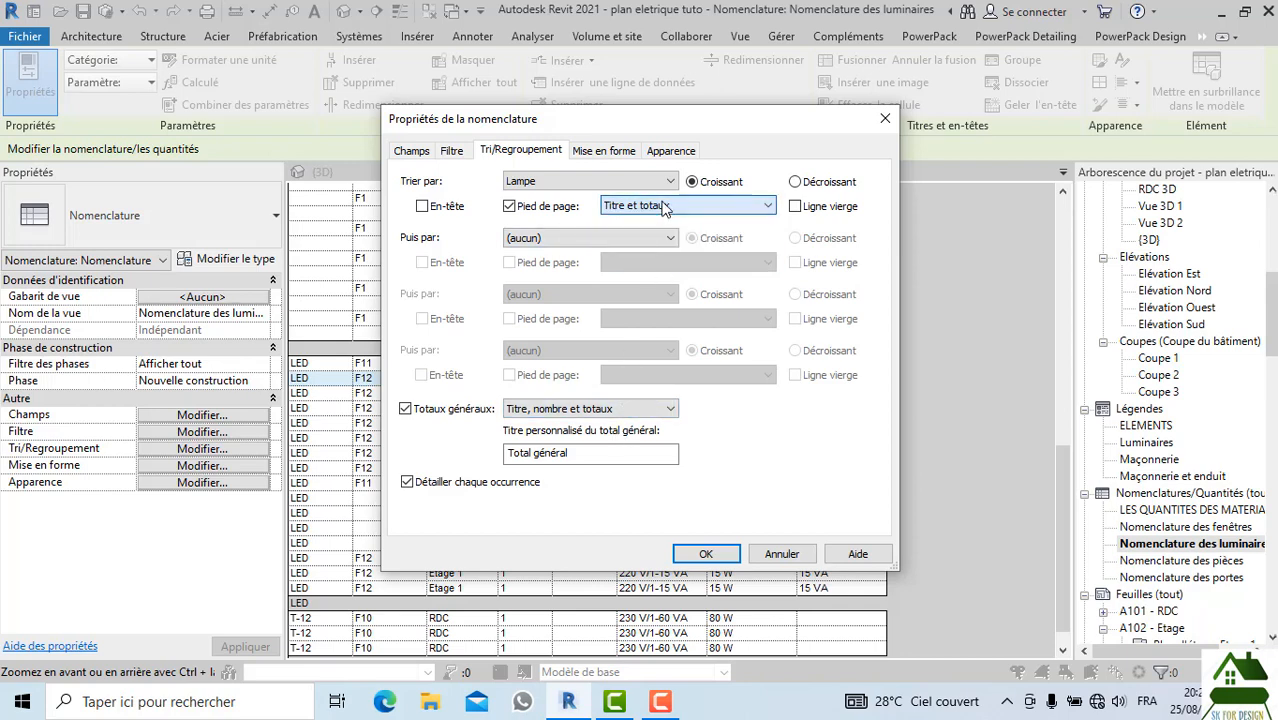
click(509, 206)
click(509, 206)
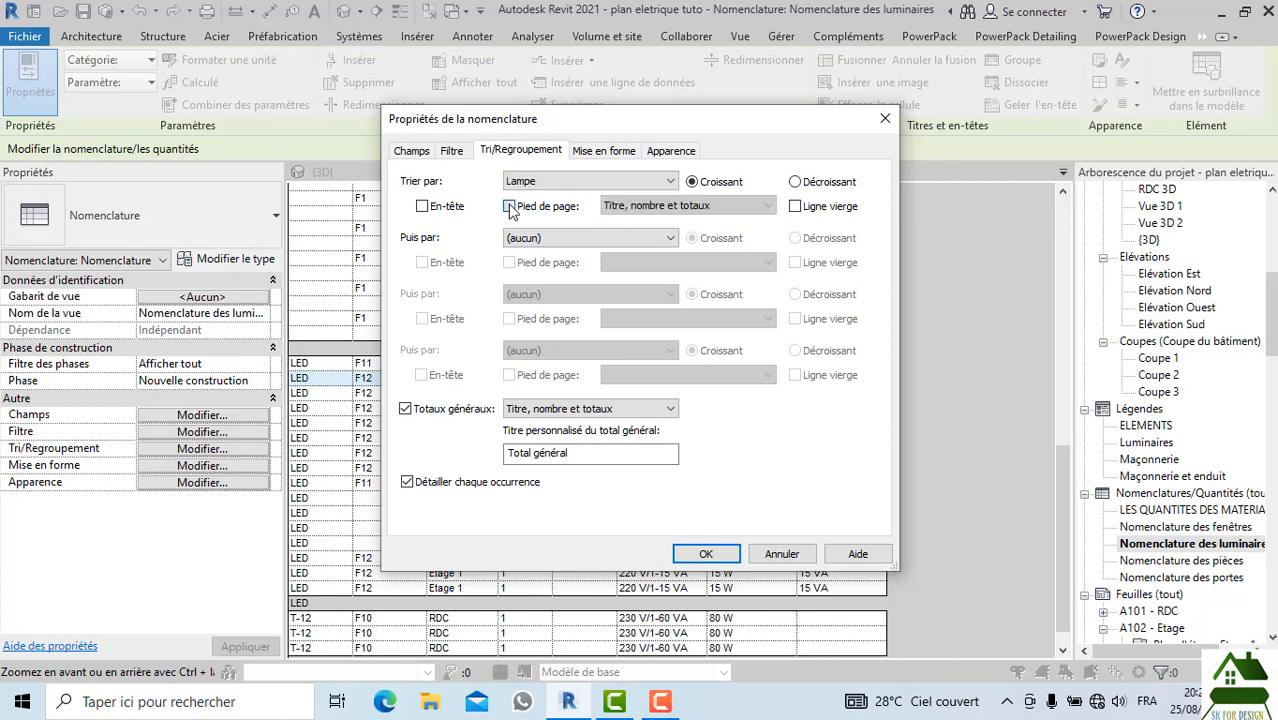
click(648, 207)
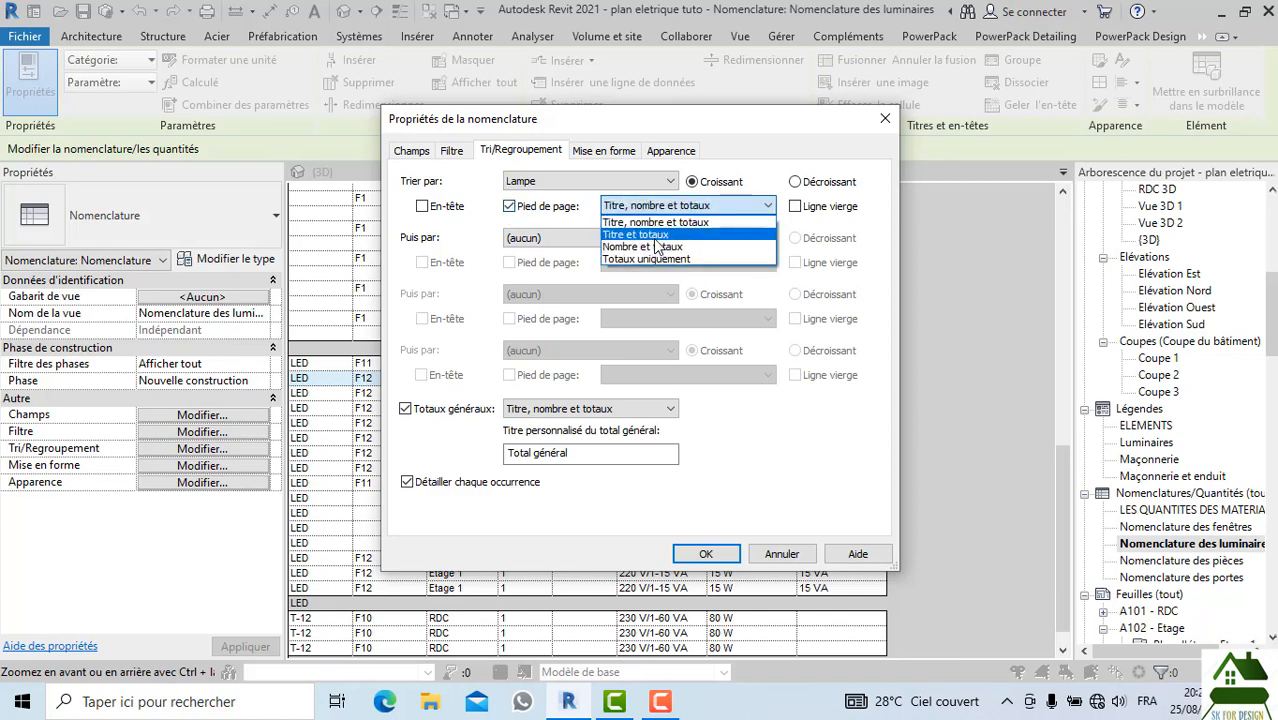
click(645, 234)
click(612, 410)
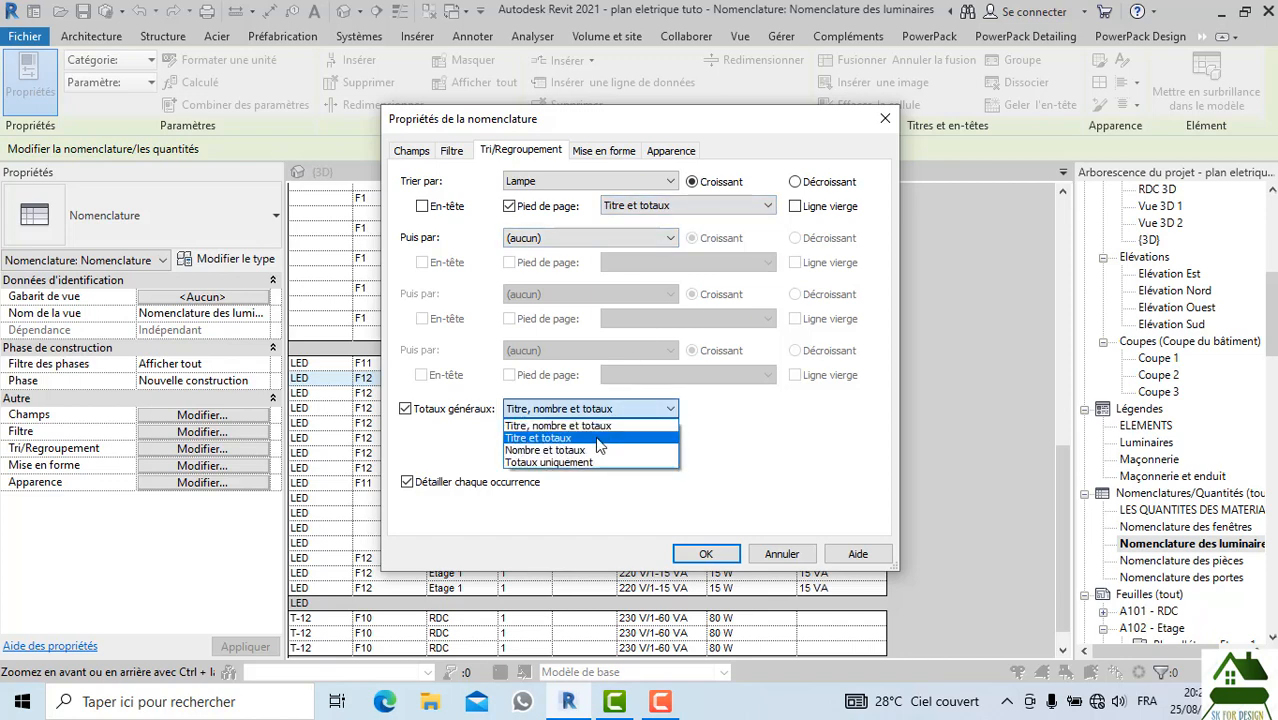
click(597, 439)
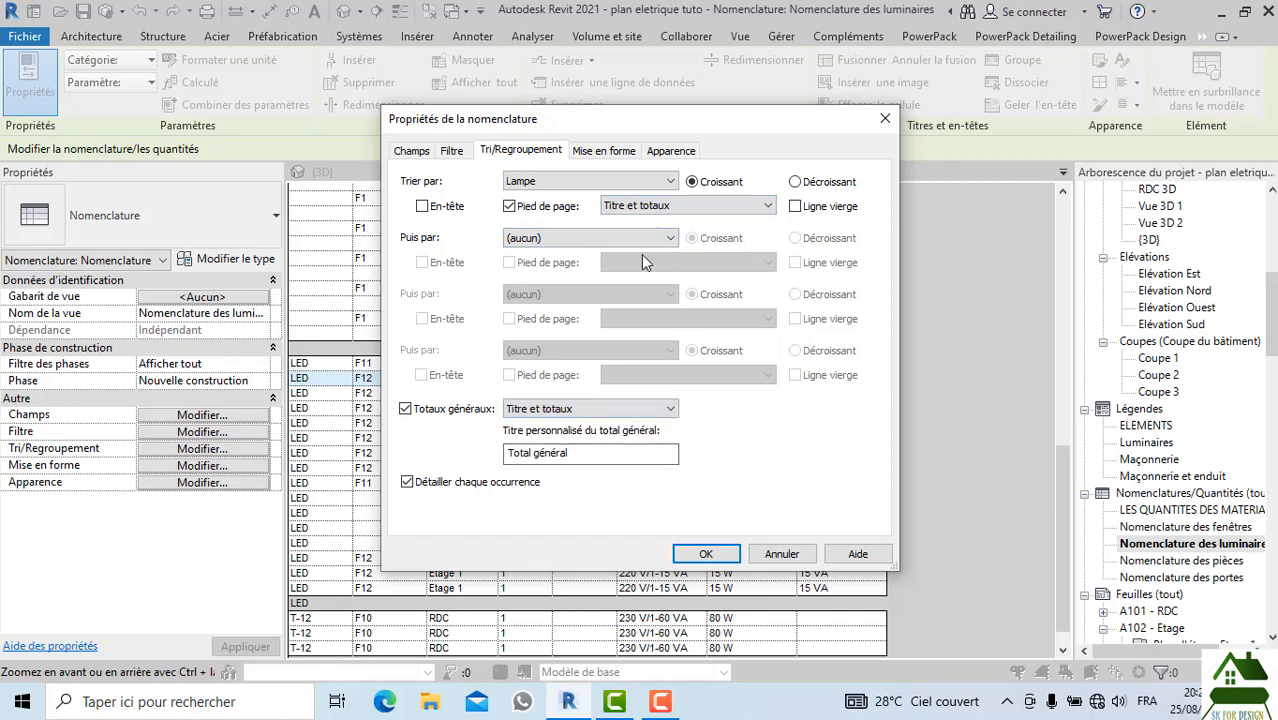
Filter the luminaires schedule to fixtures whose Lampe equals LED
click(670, 154)
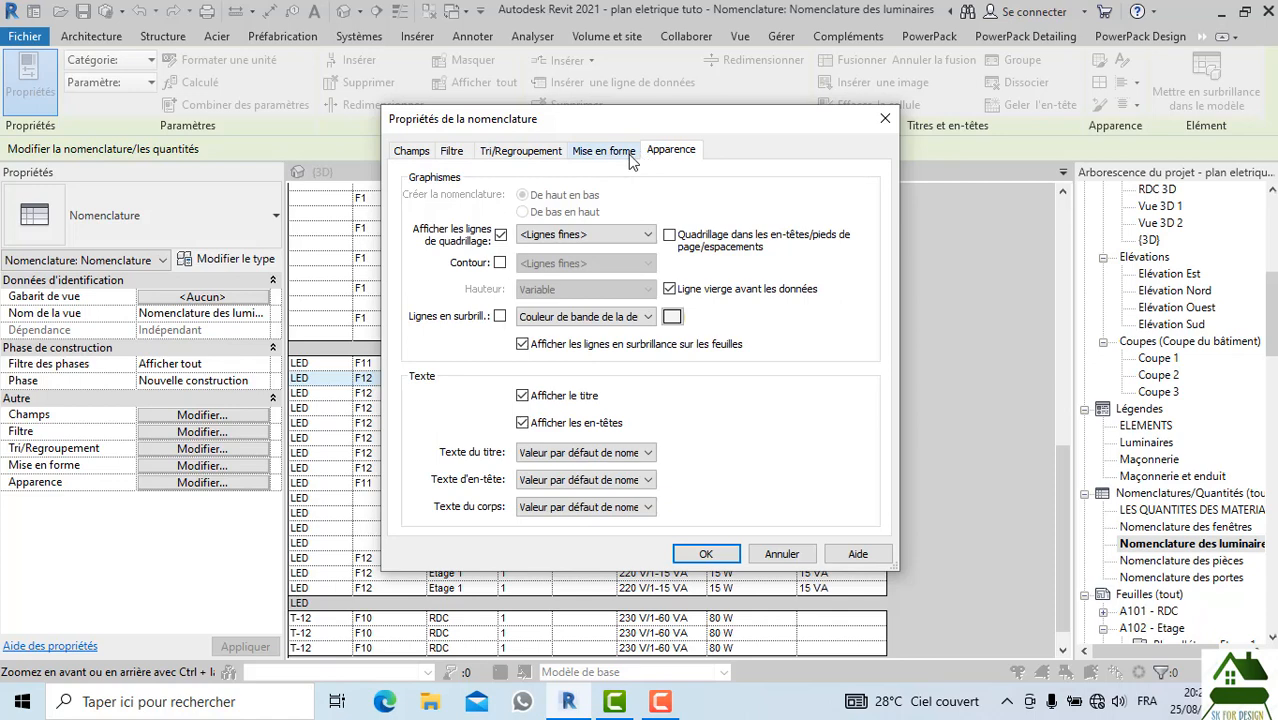
click(631, 162)
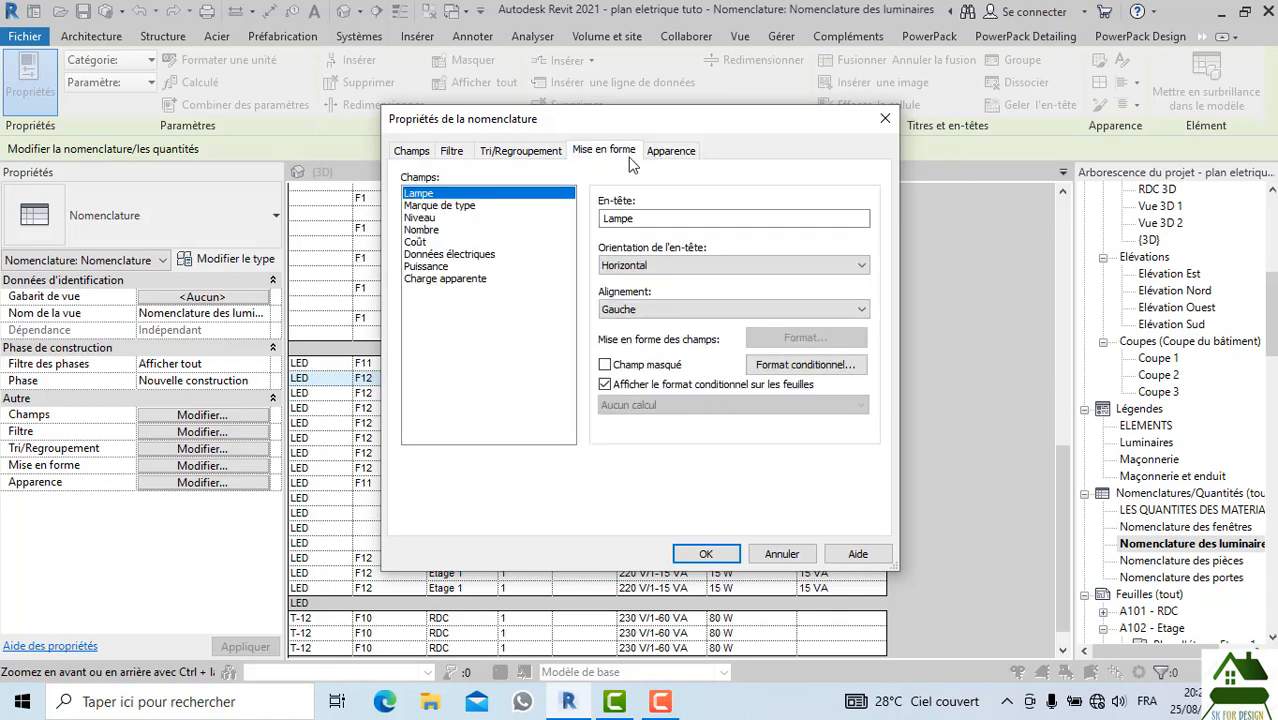
click(450, 152)
click(430, 153)
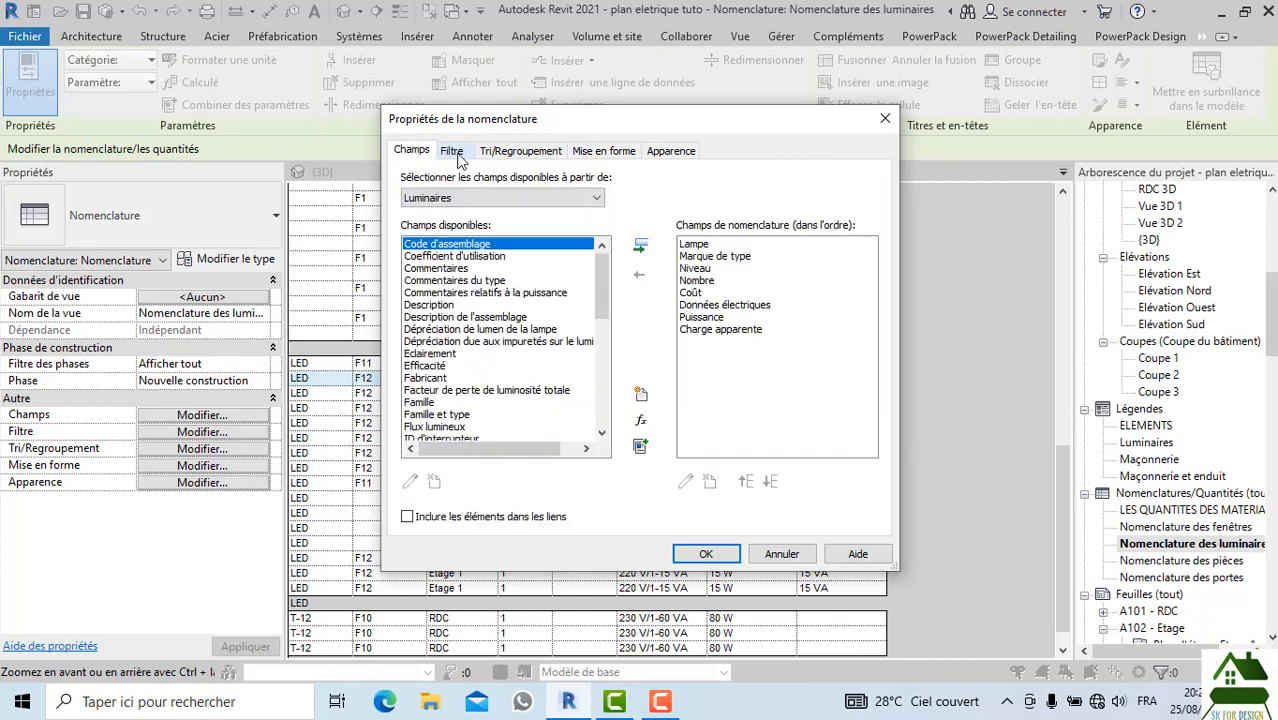
click(451, 151)
click(523, 180)
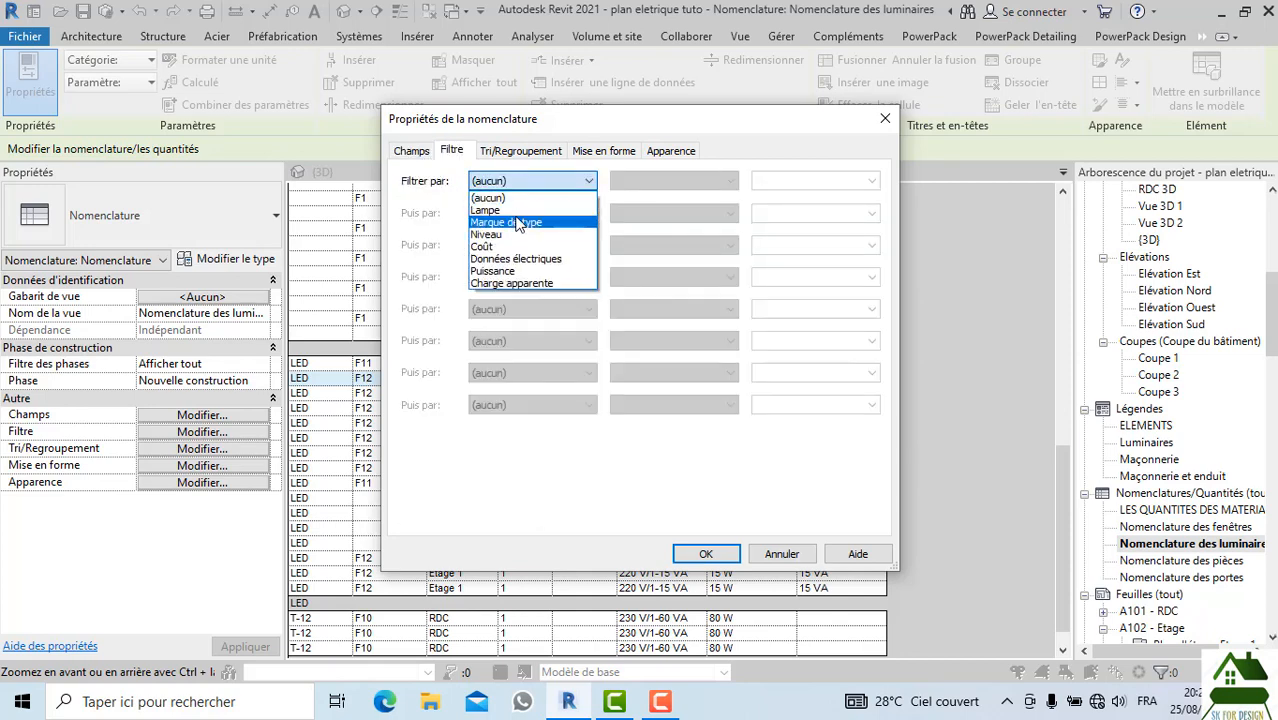
click(518, 210)
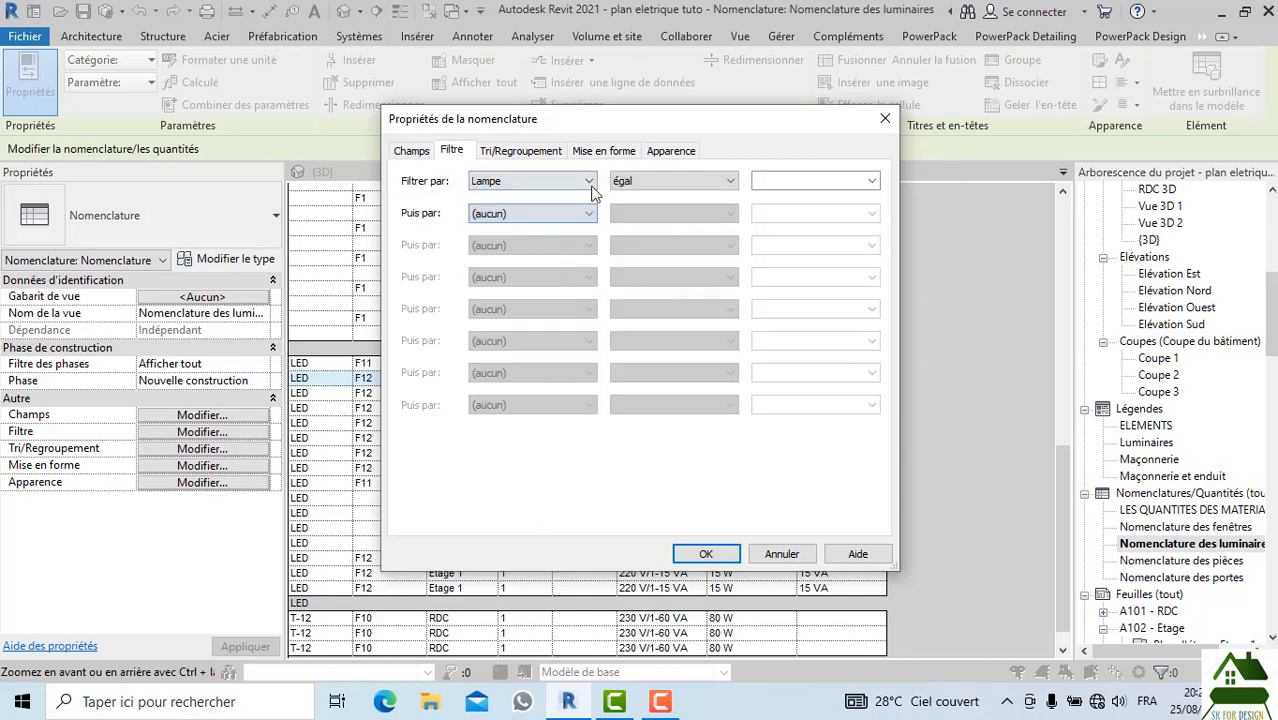
click(850, 185)
click(871, 182)
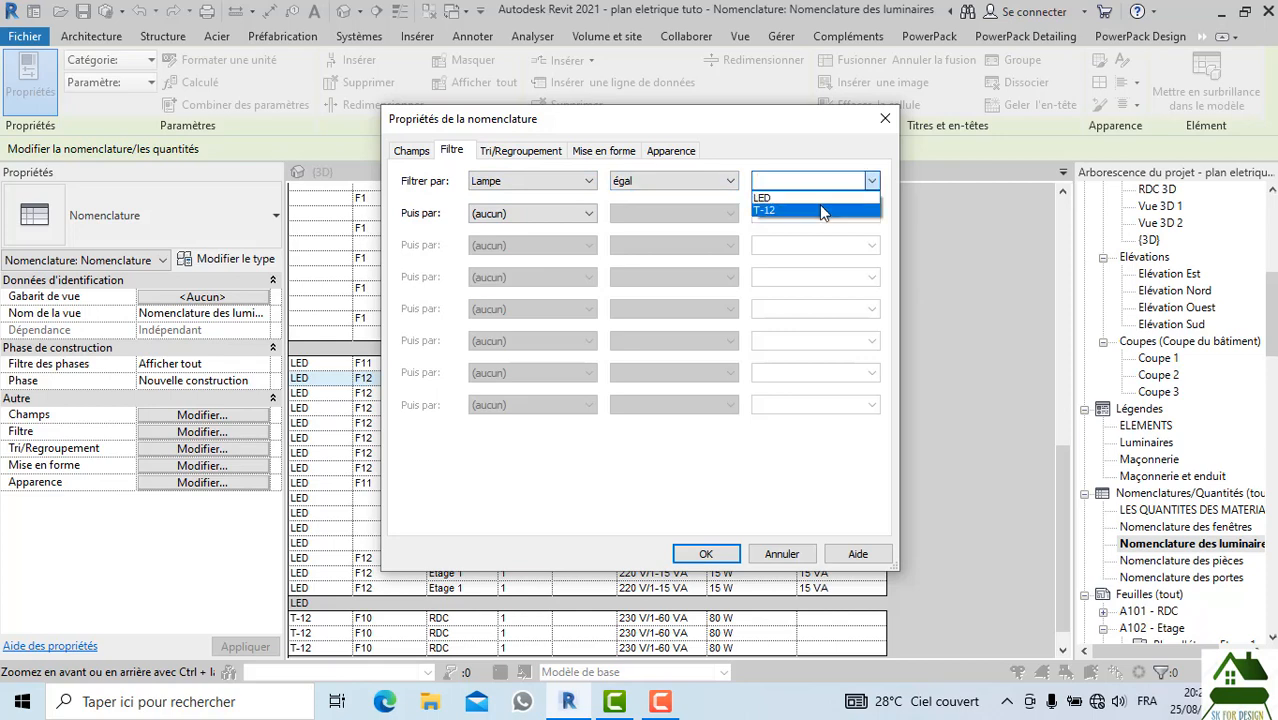
click(795, 199)
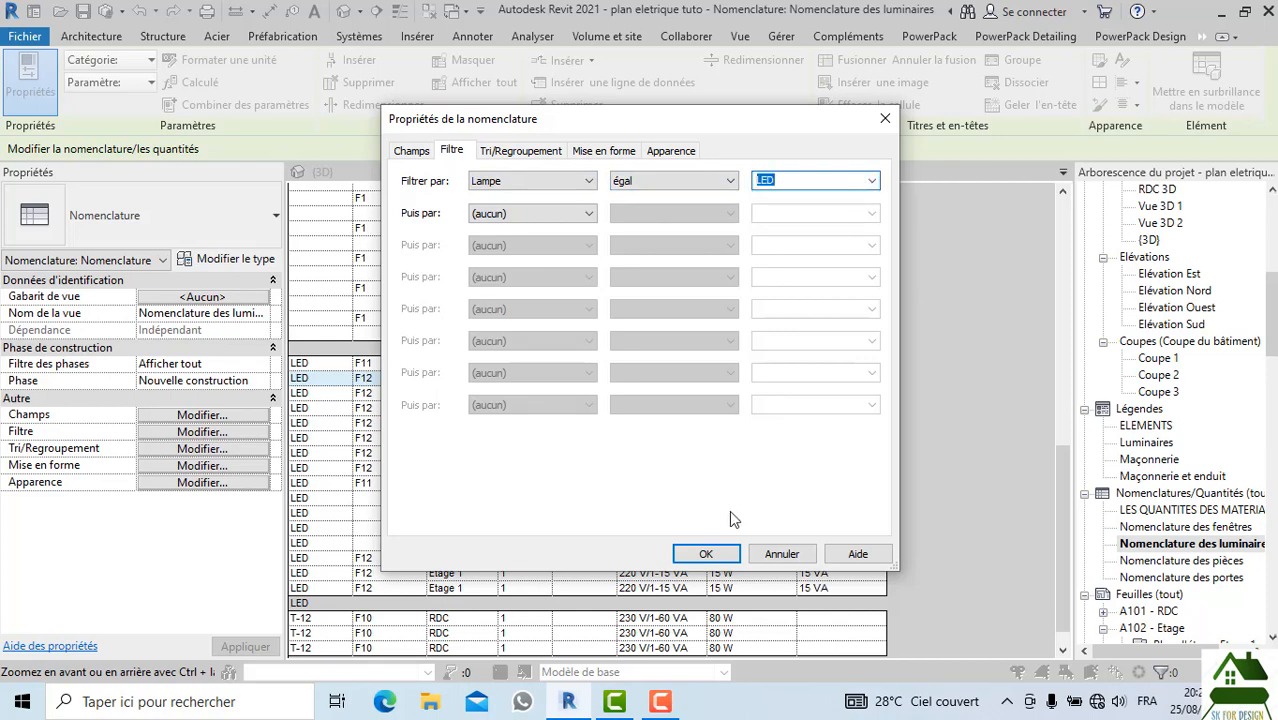
click(706, 554)
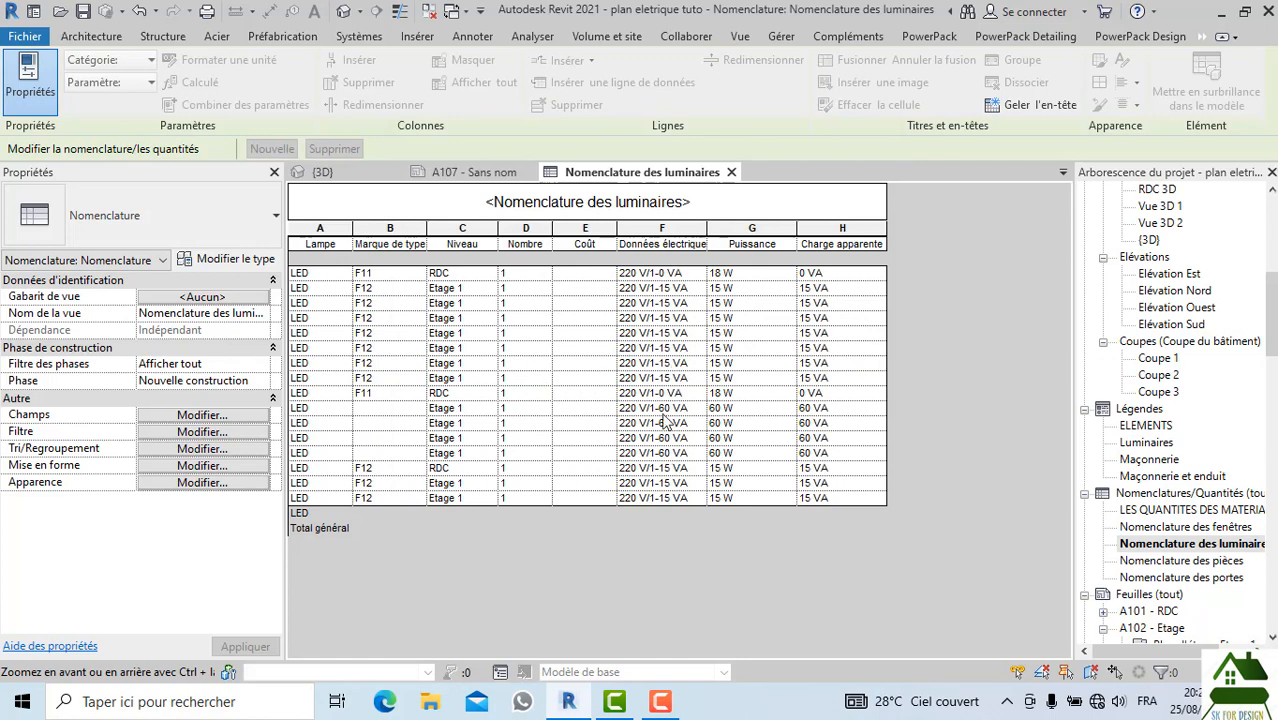
Look over the filtered LED rows, comparing their Marque de type entries and checking the Coût cells
click(612, 467)
click(585, 408)
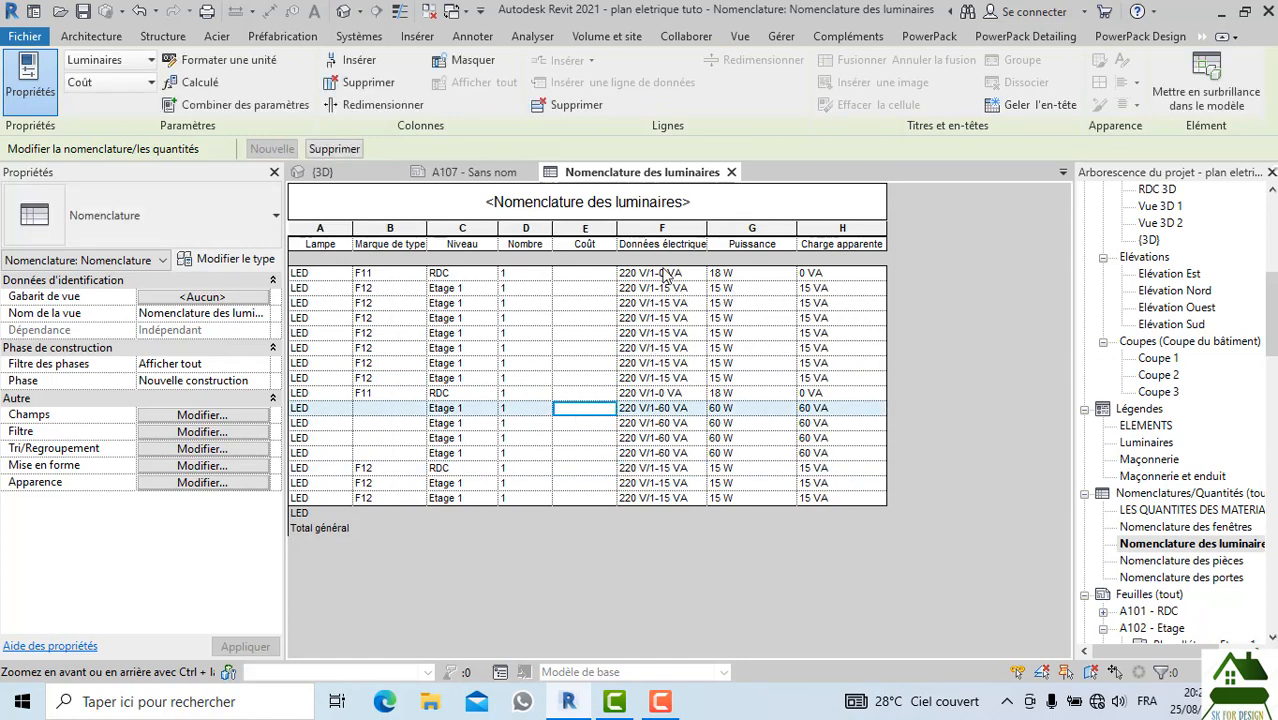
drag(553, 408, 541, 437)
drag(550, 496, 551, 498)
click(597, 379)
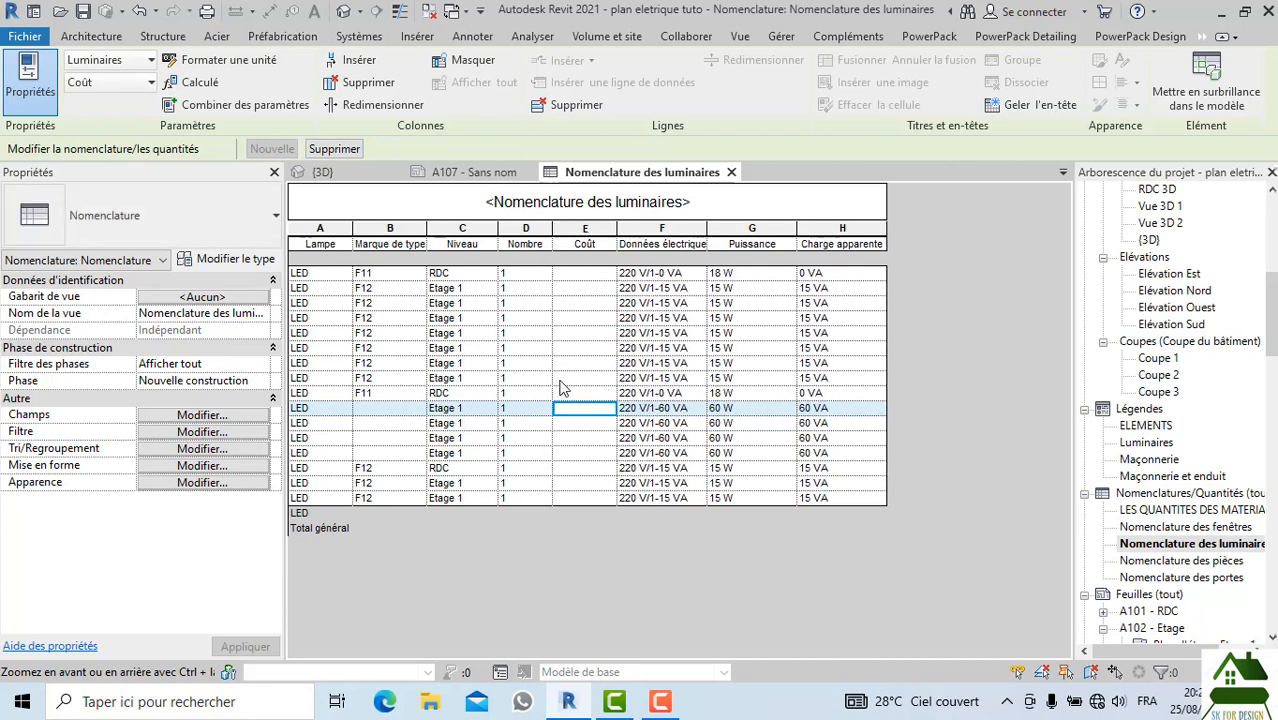
click(384, 335)
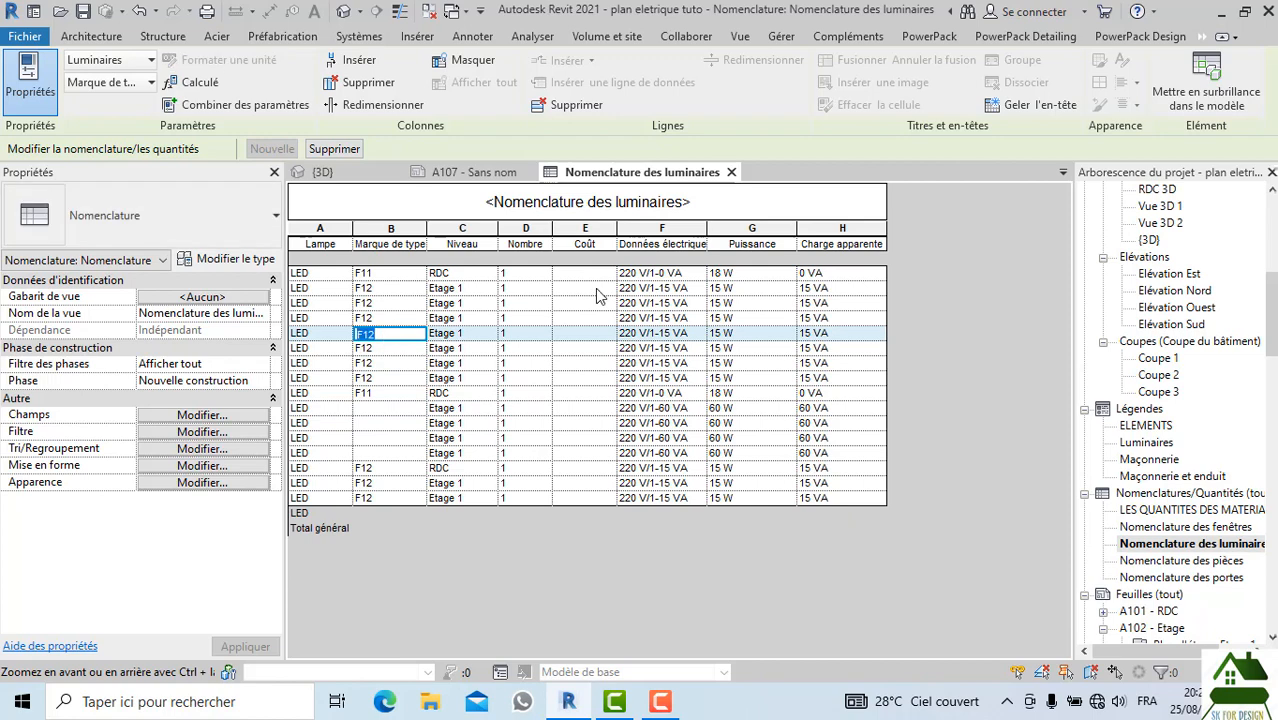
click(566, 483)
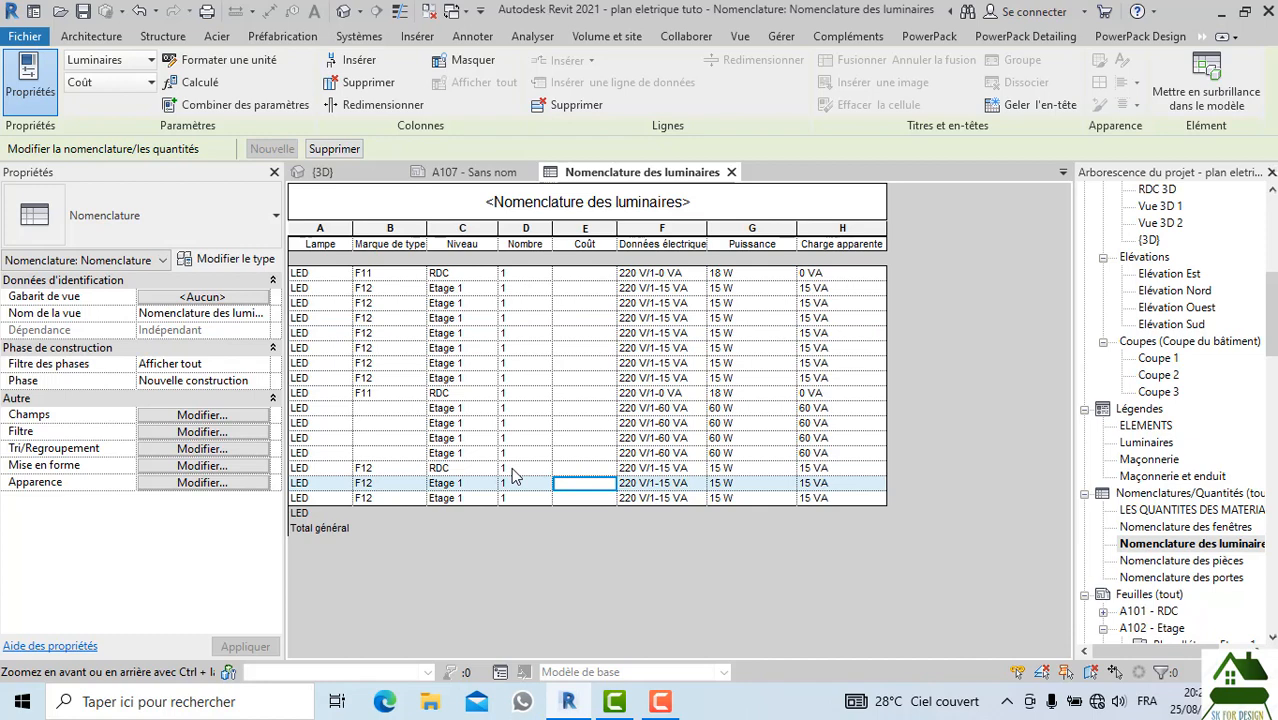
click(579, 274)
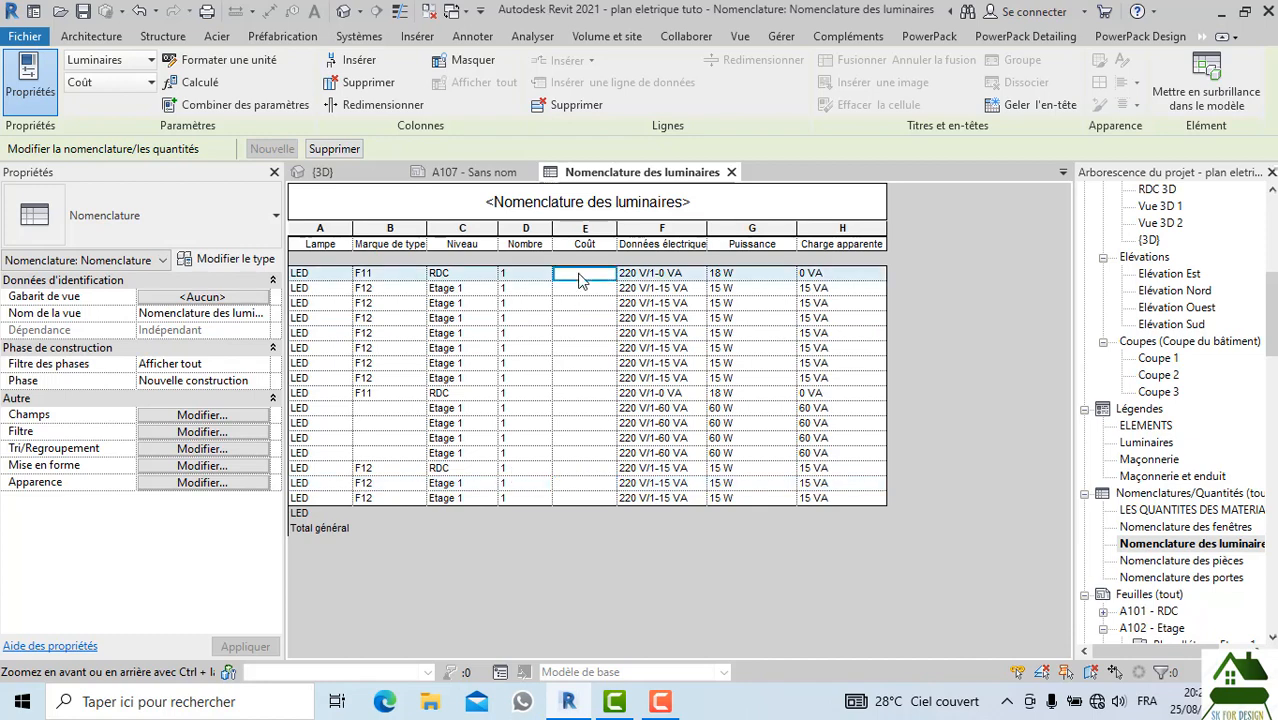
Switch to the 3D view and check which type the recessed rectangular fixture beside the cable tray belongs to
click(322, 174)
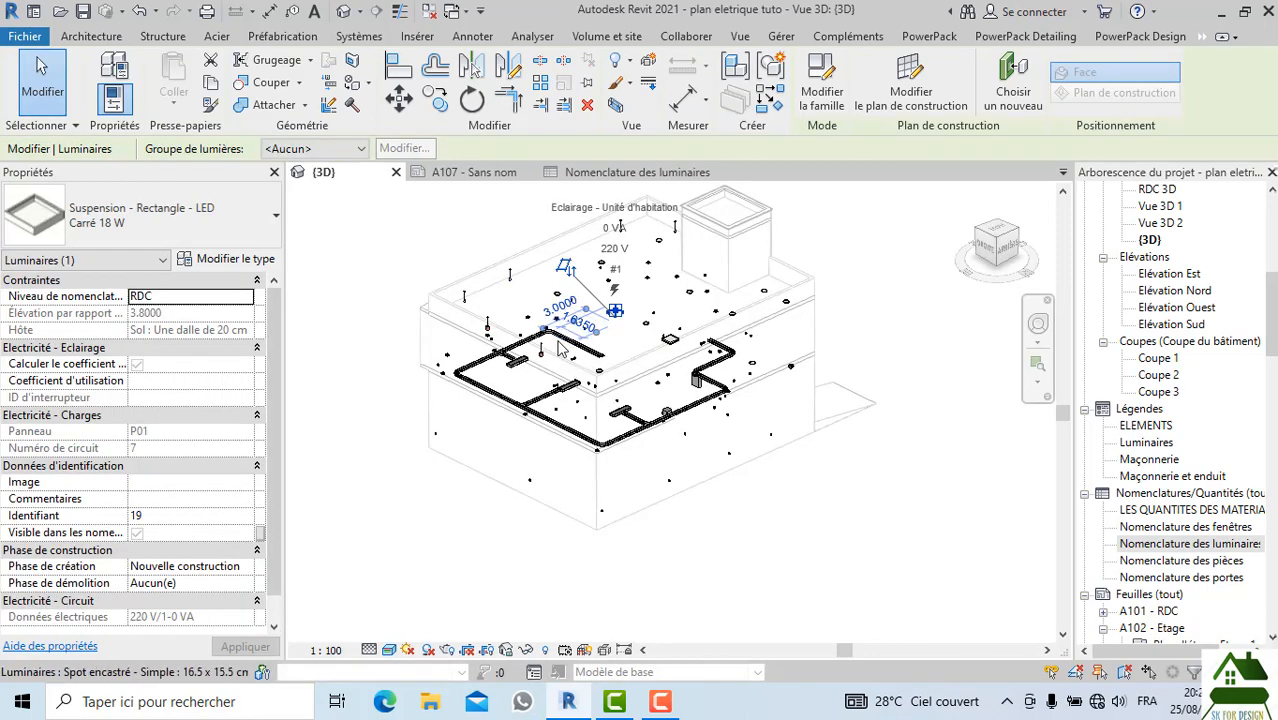
scroll(503, 350, up, 3)
scroll(531, 418, up, 3)
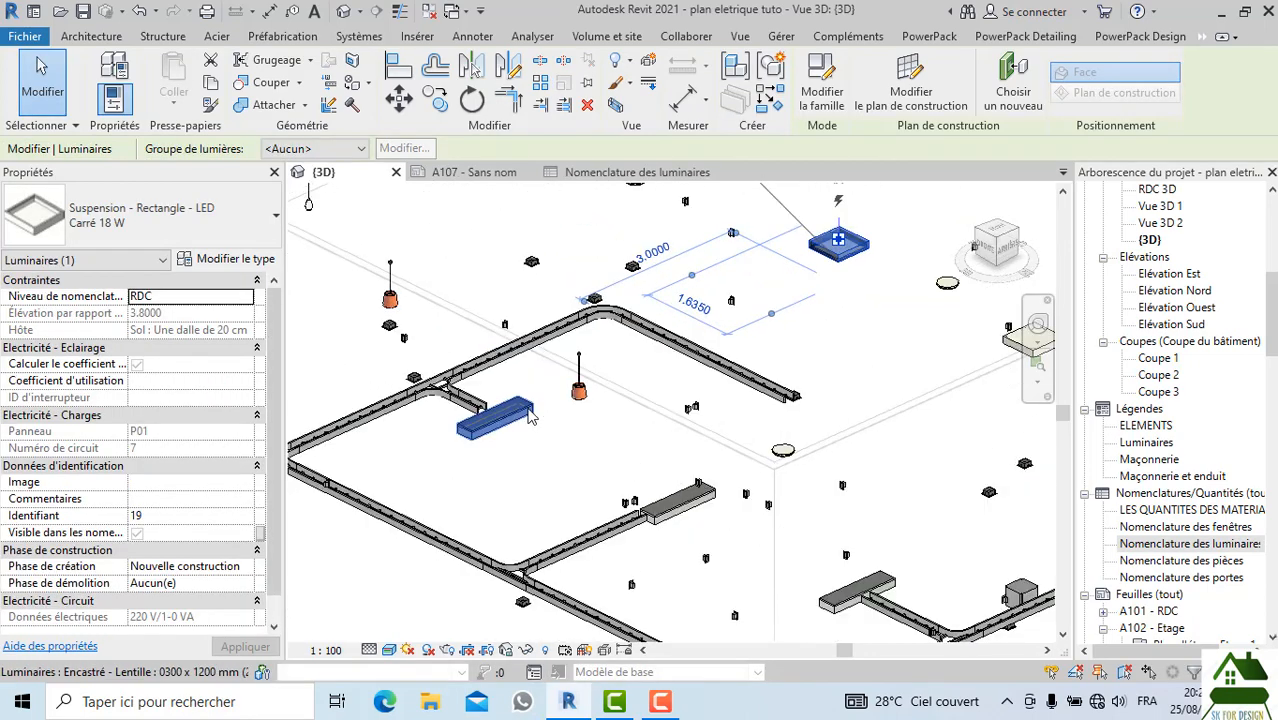
click(531, 418)
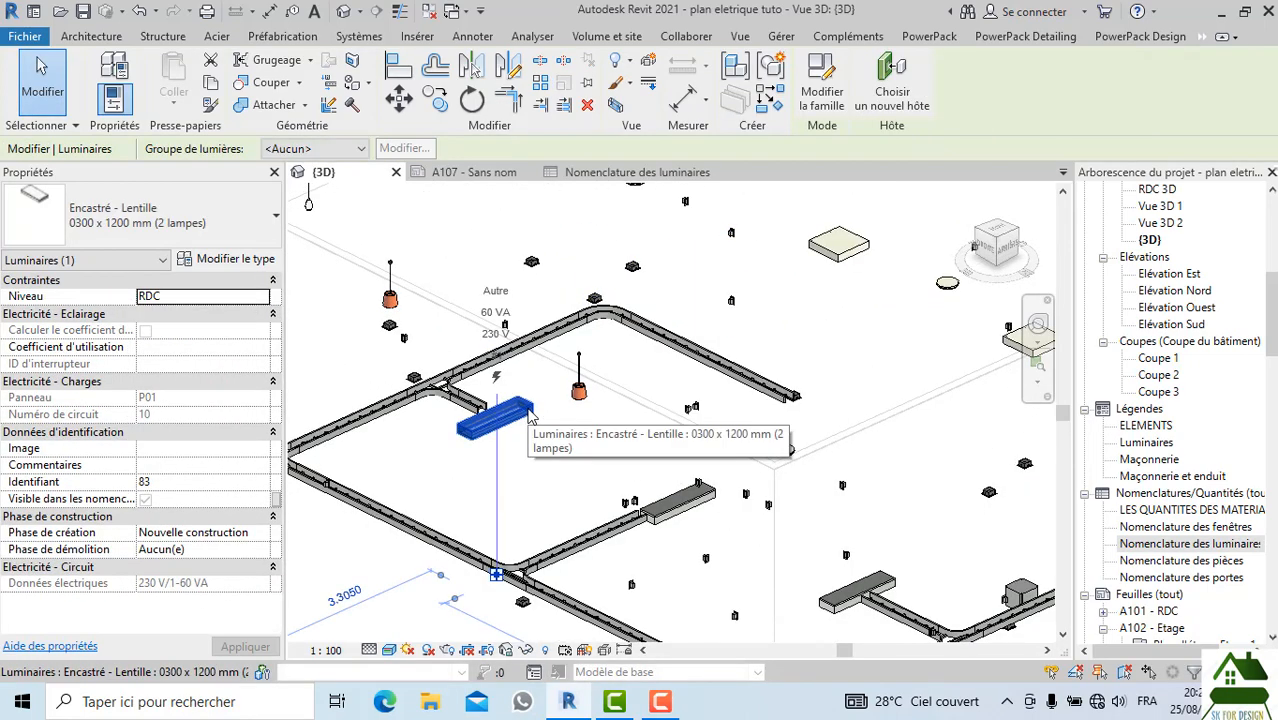
key(Escape)
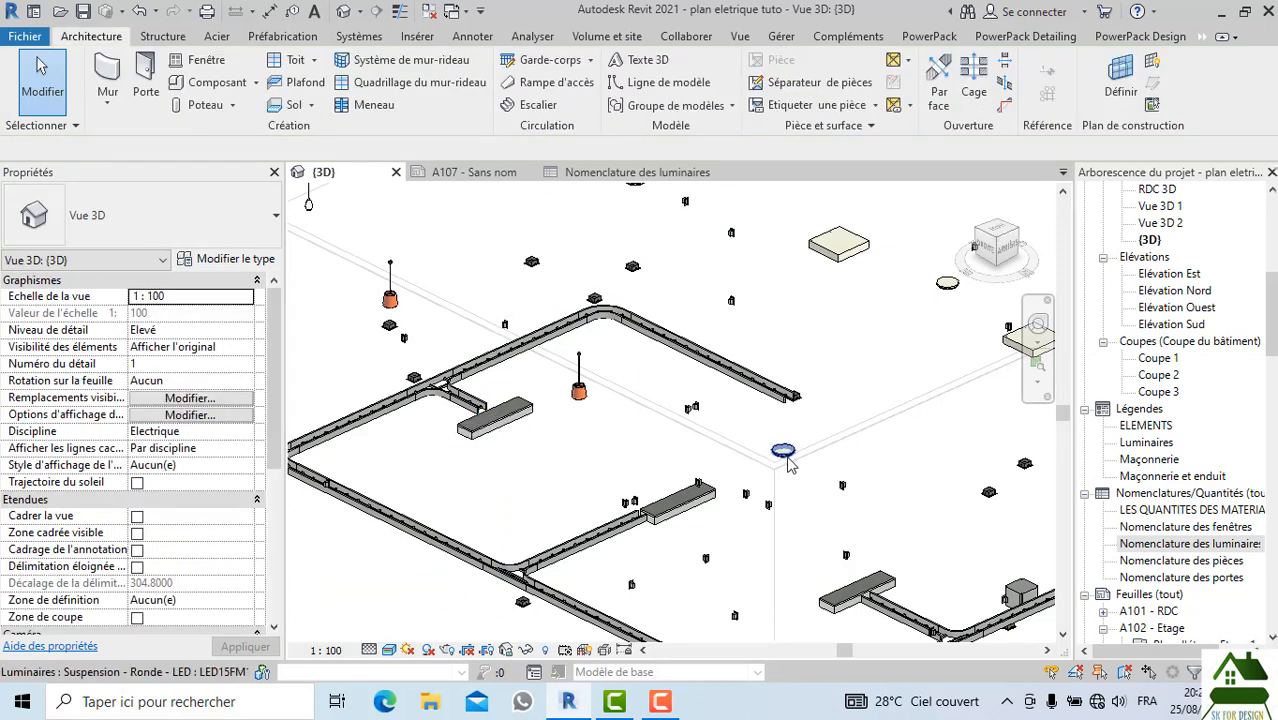
Set the type Coût of the round LED suspension fixture LED15FM12-W120 to 4000 and return to the luminaires schedule
click(785, 455)
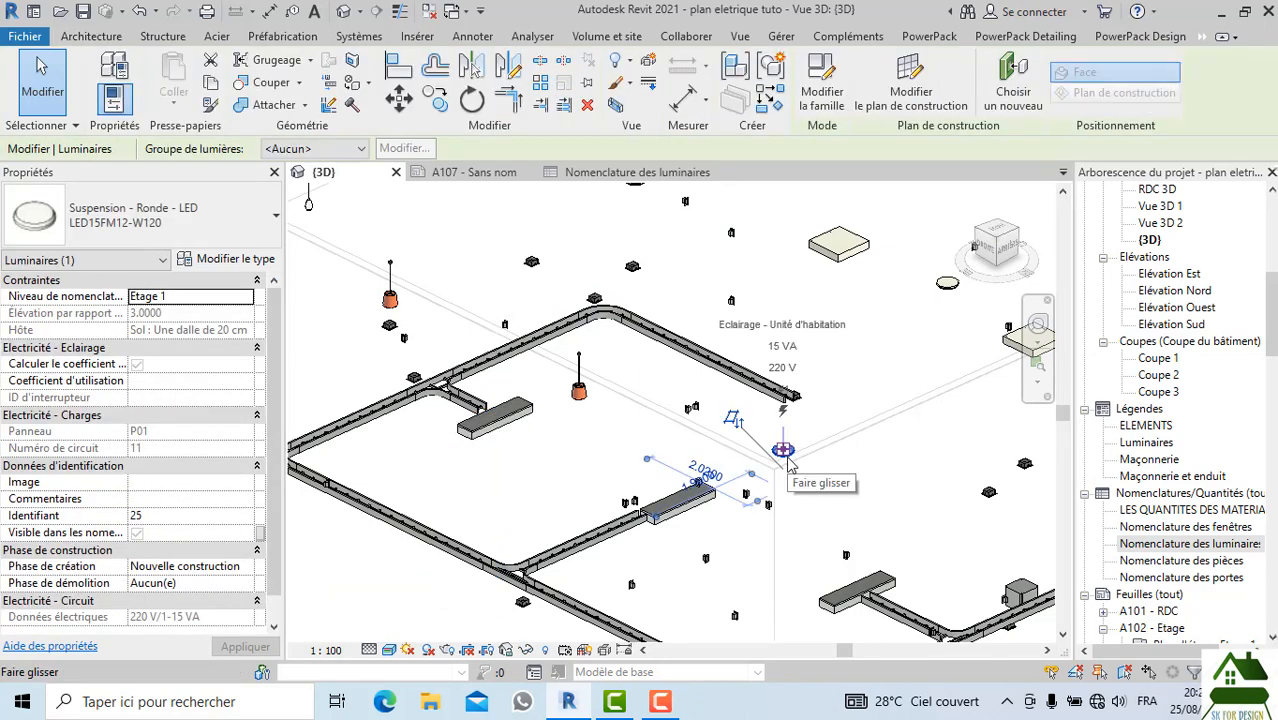
click(217, 259)
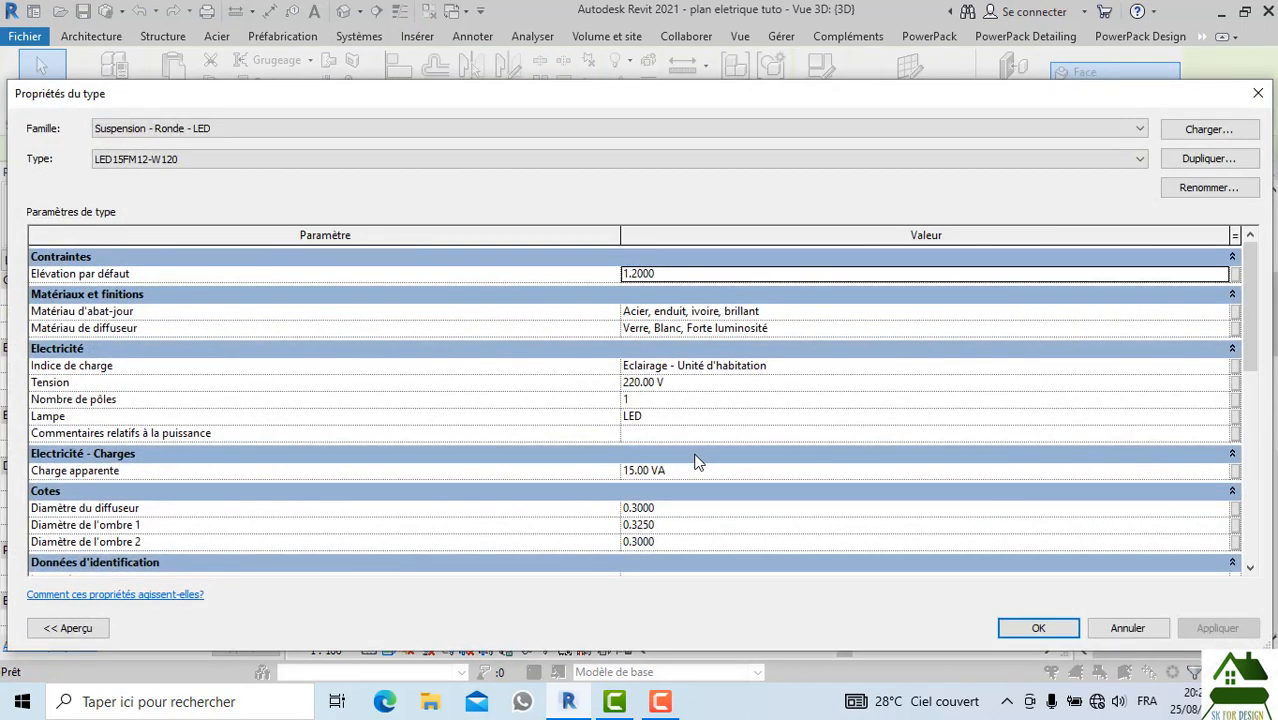
scroll(696, 460, down, 4)
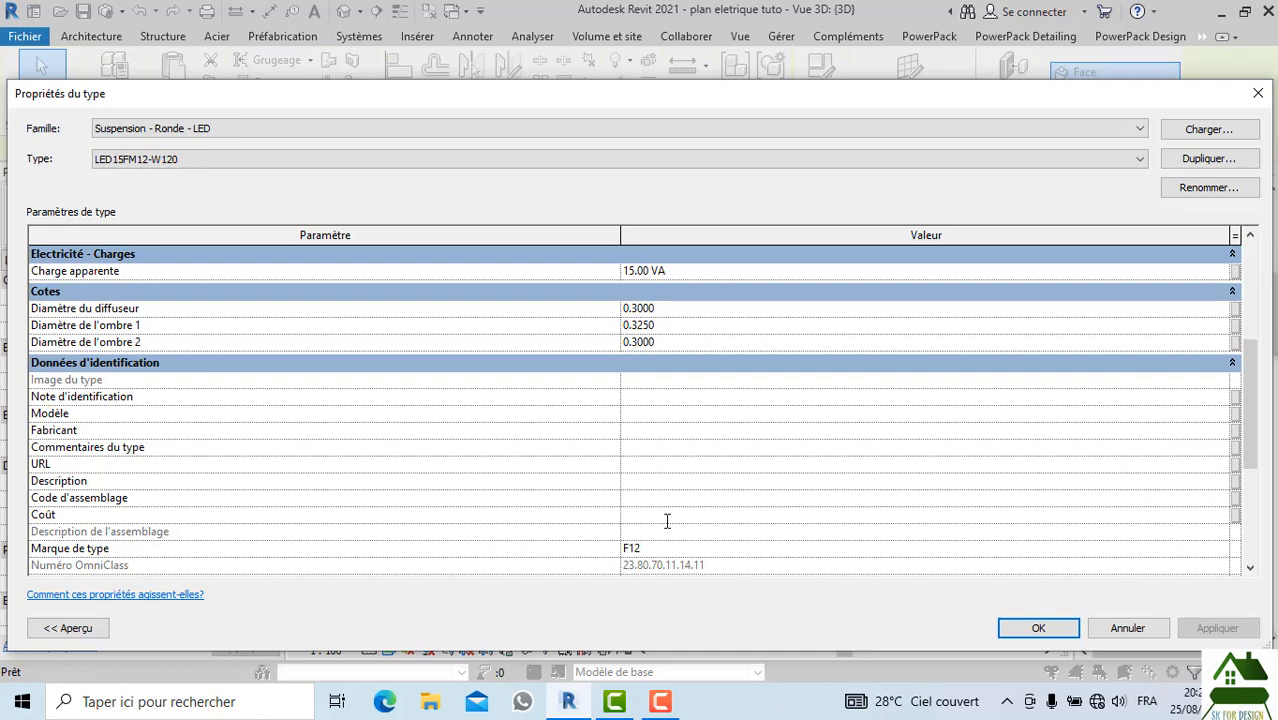
text(8)
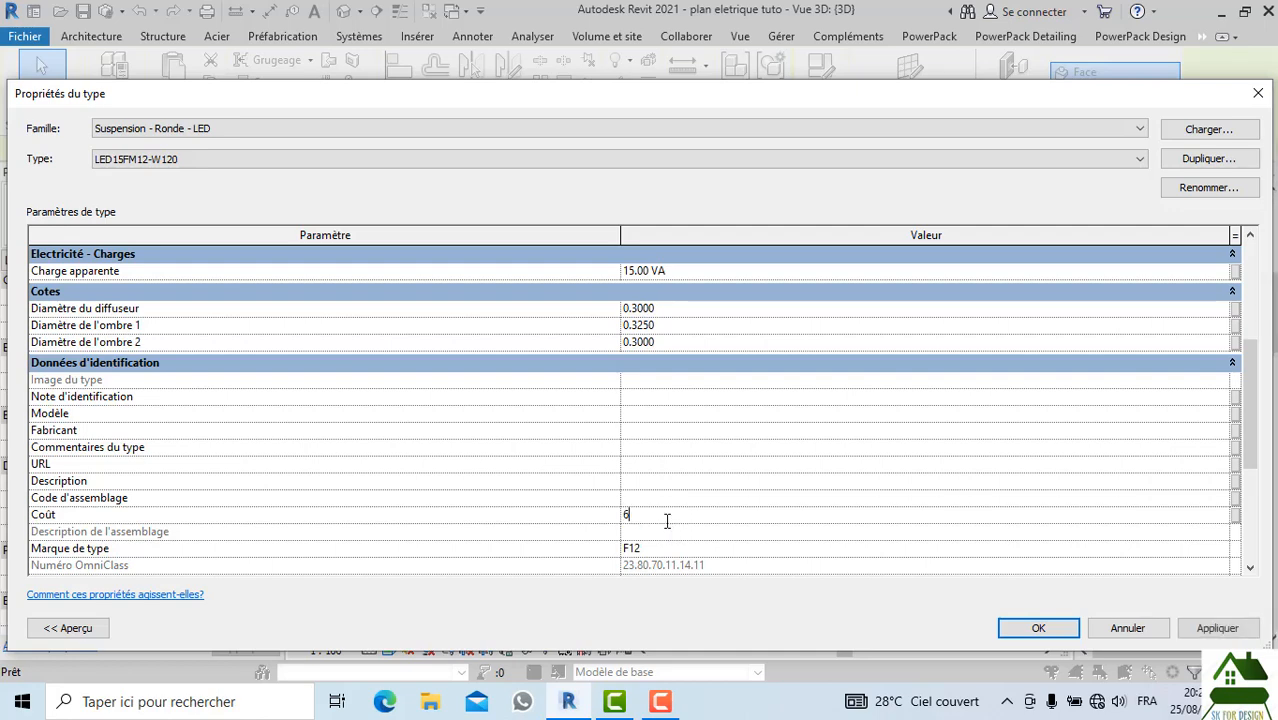
key(BackSpace)
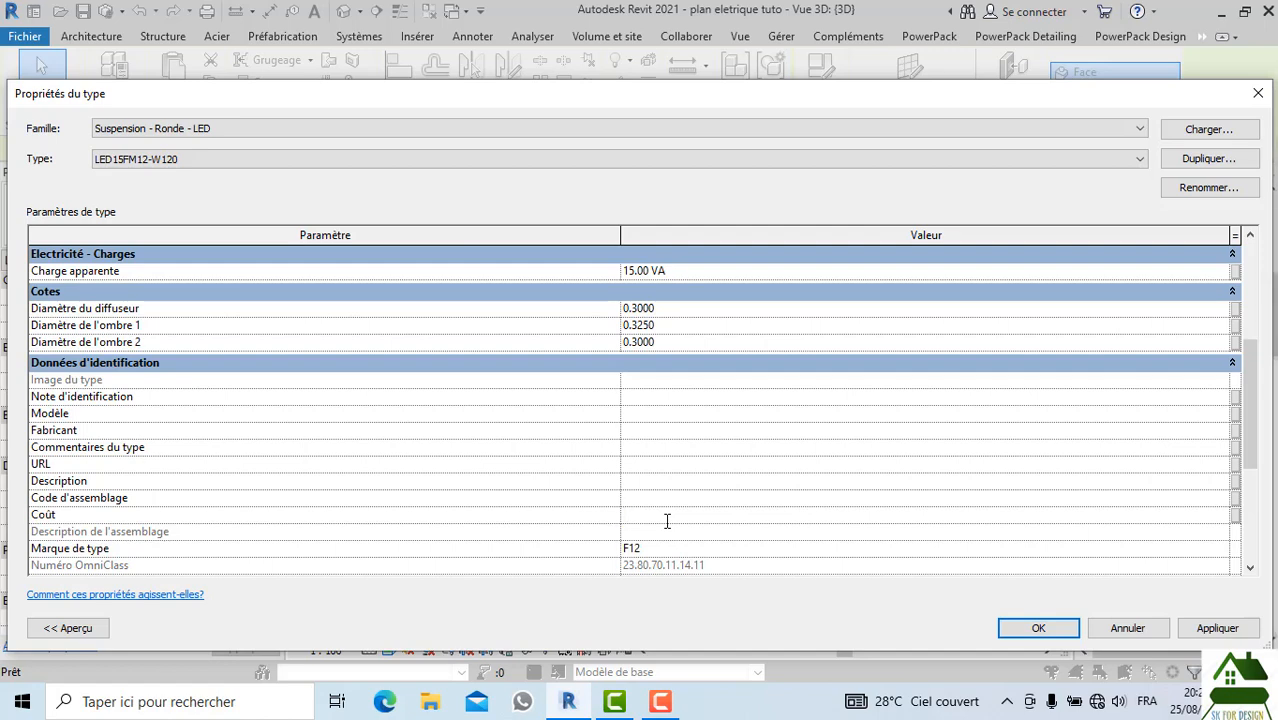
text(4000)
click(1046, 630)
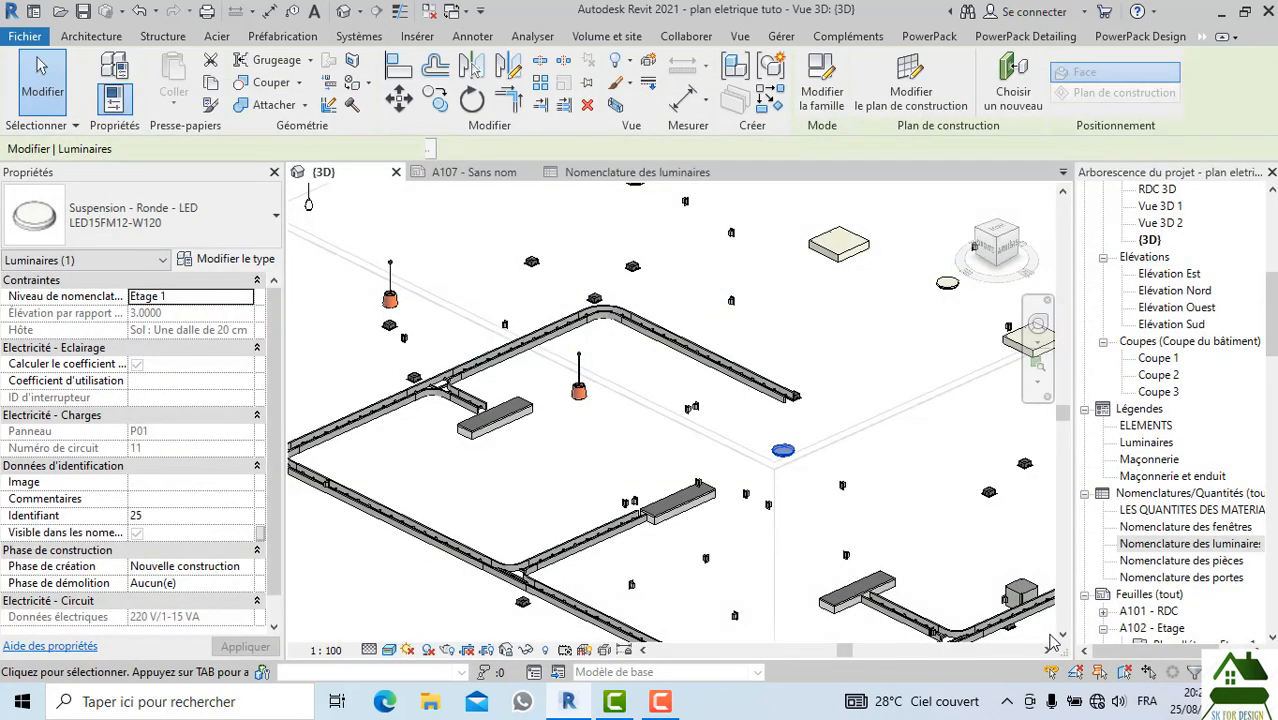
click(562, 464)
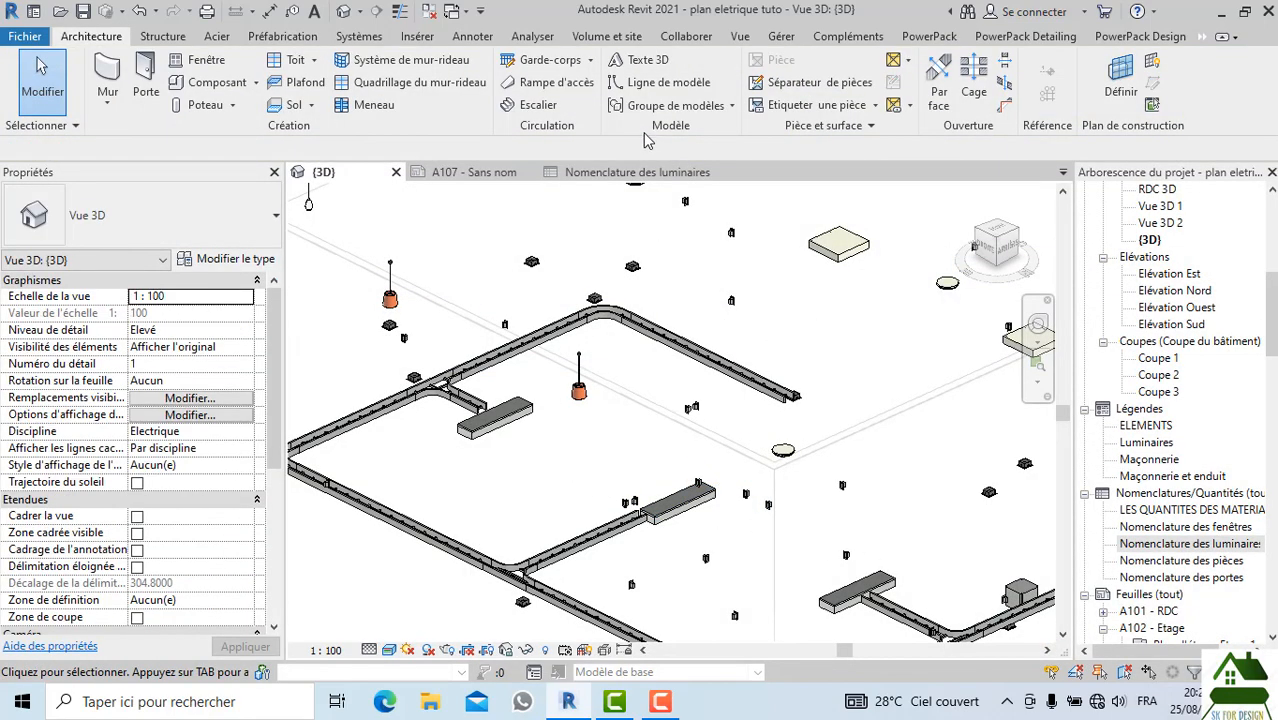
click(617, 173)
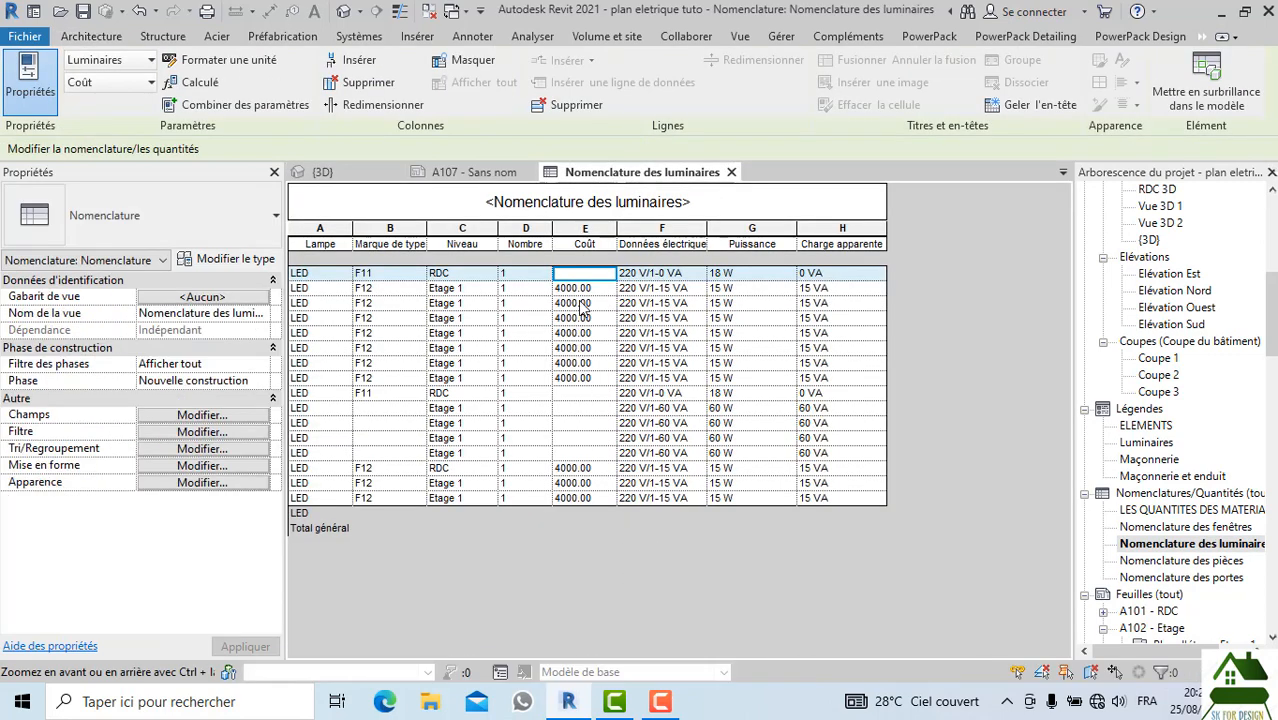
click(577, 394)
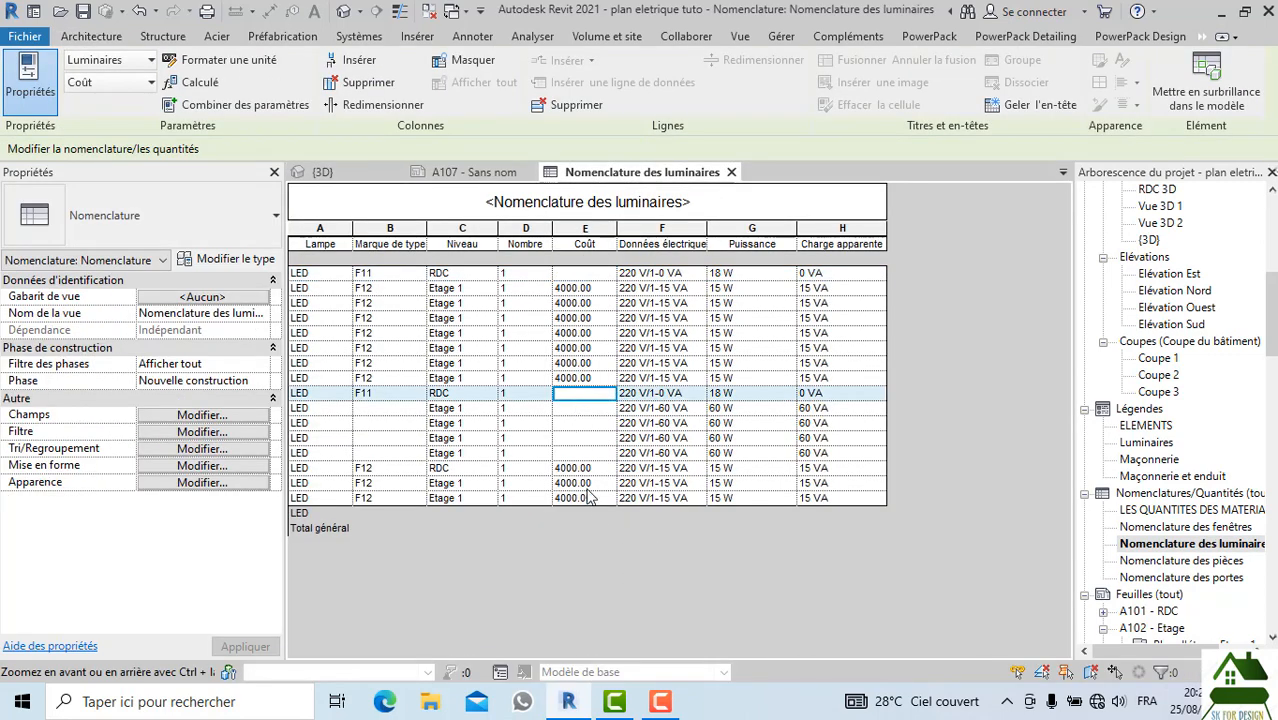
click(332, 411)
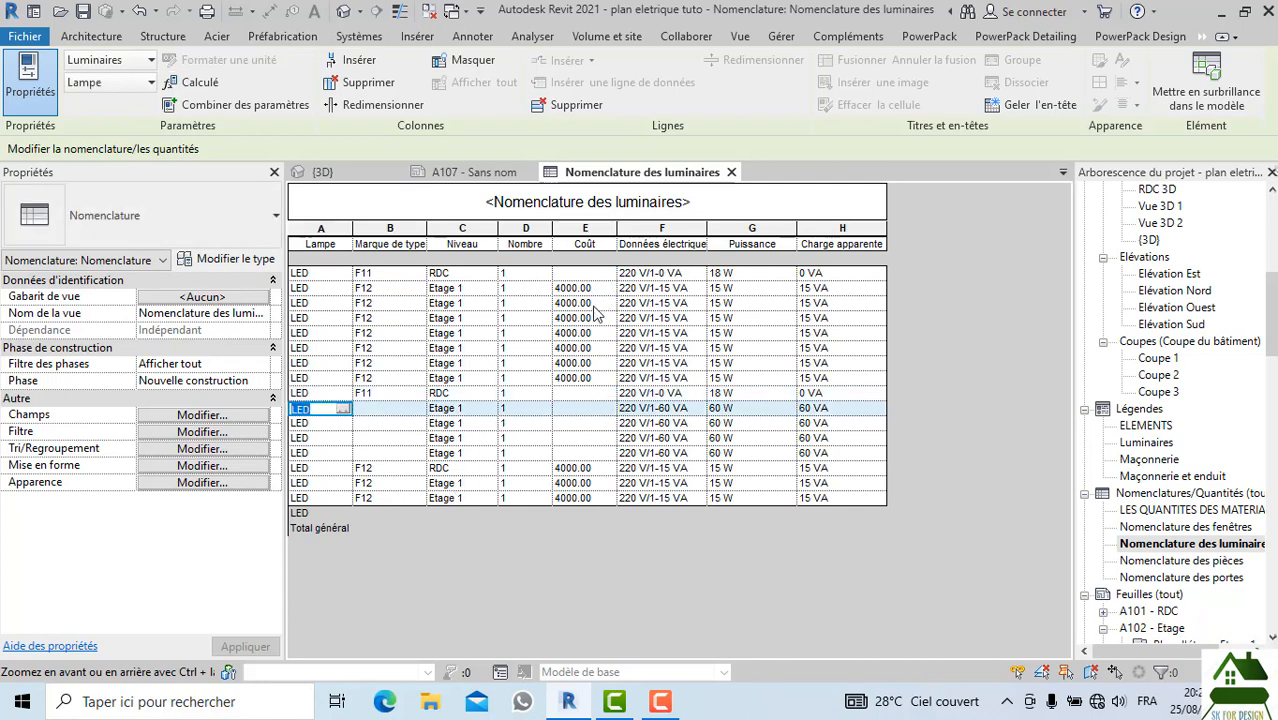
click(596, 350)
click(595, 407)
click(588, 481)
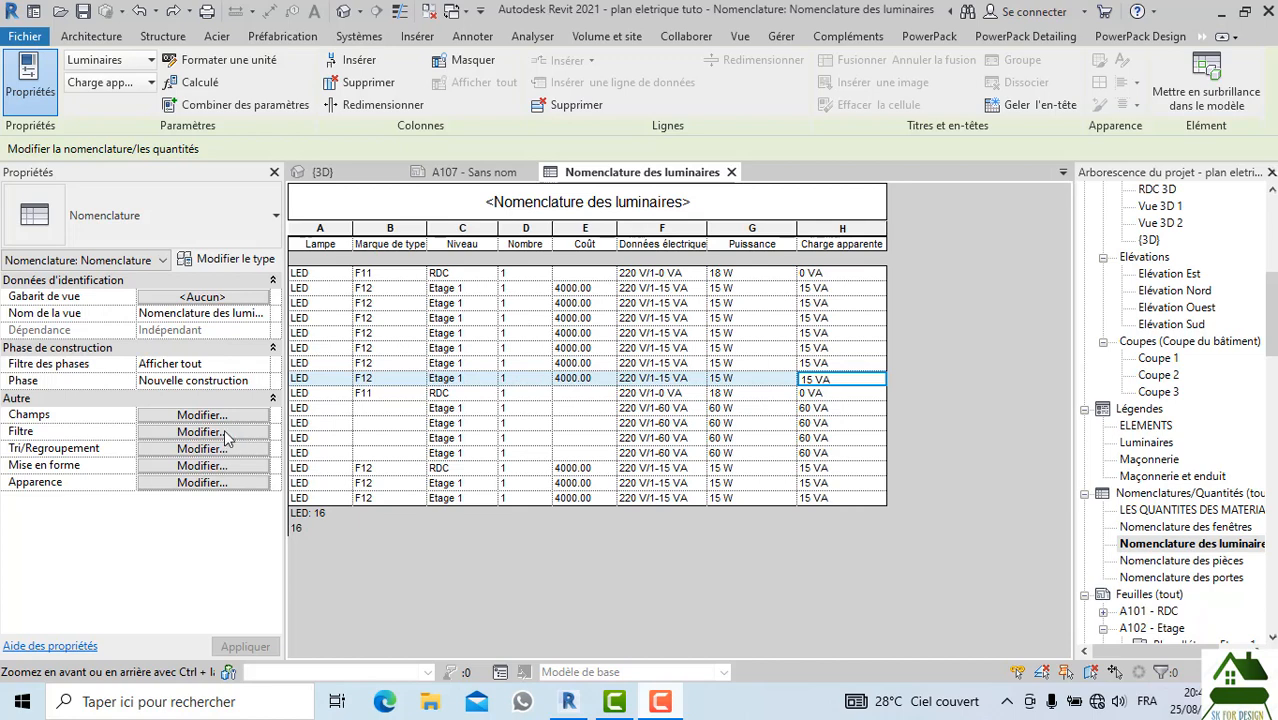
In the schedule's field formatting, set the Nombre field to calculate totals
click(207, 470)
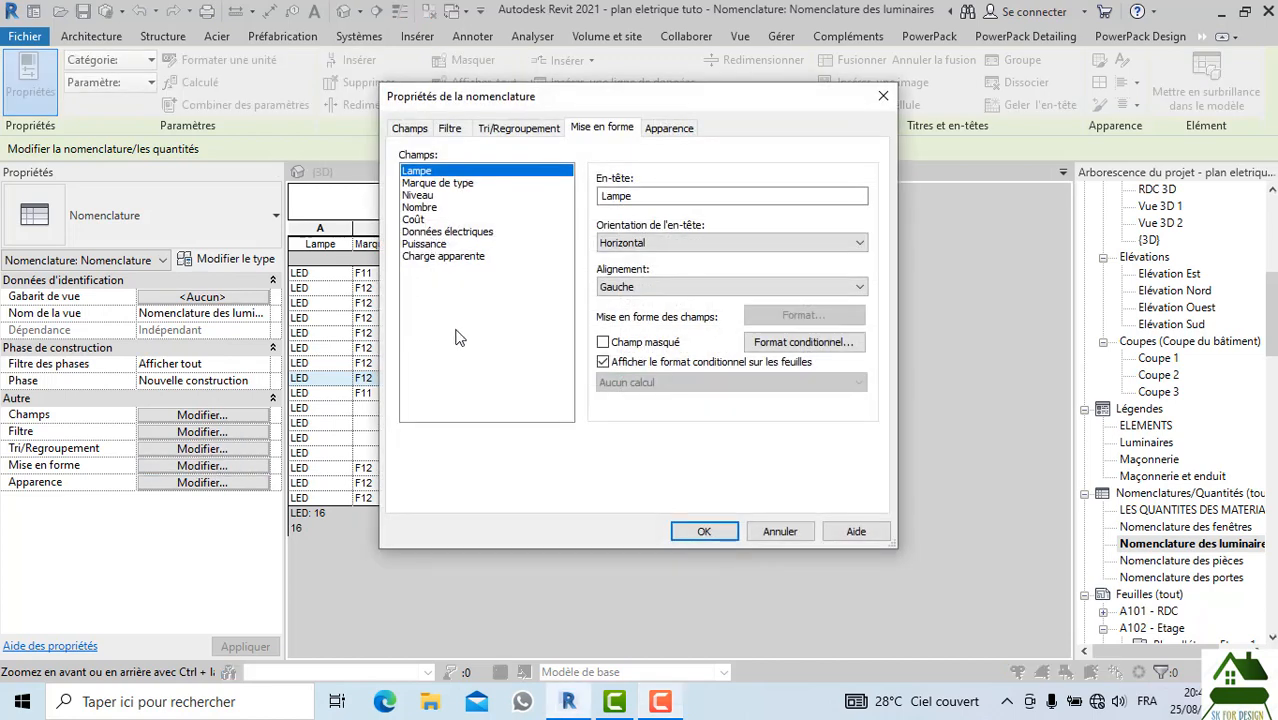
click(650, 133)
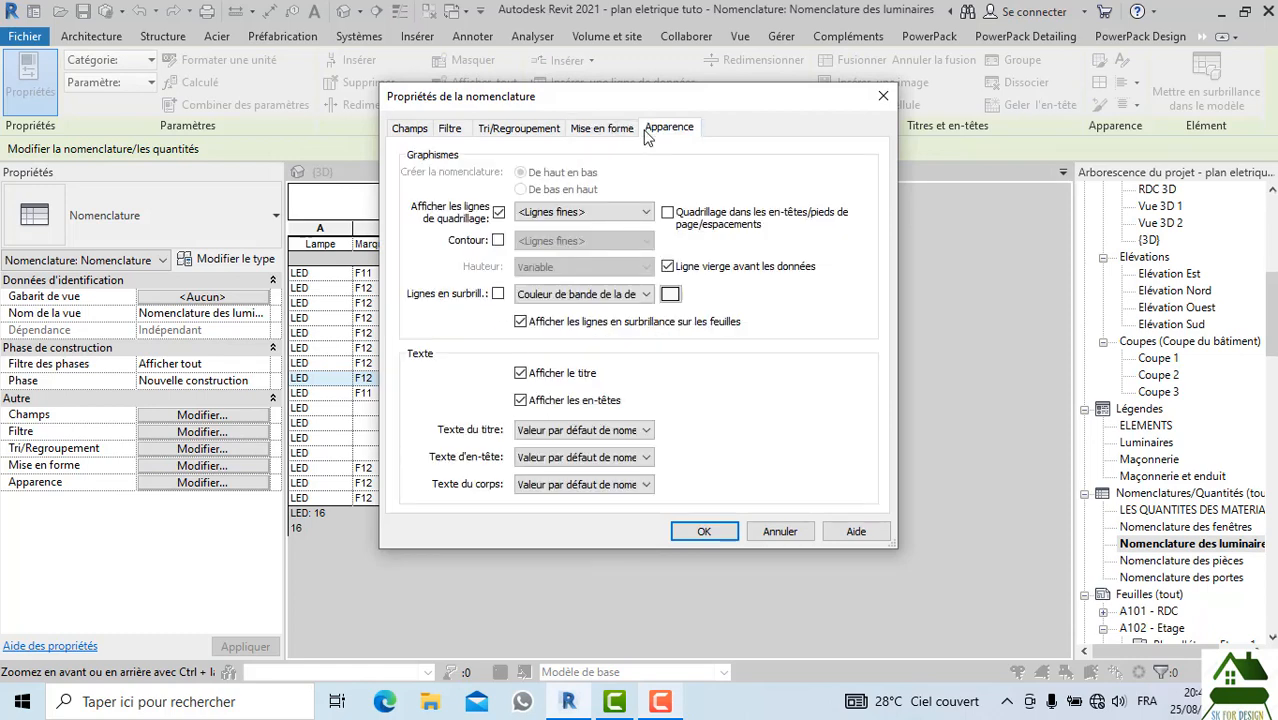
click(594, 127)
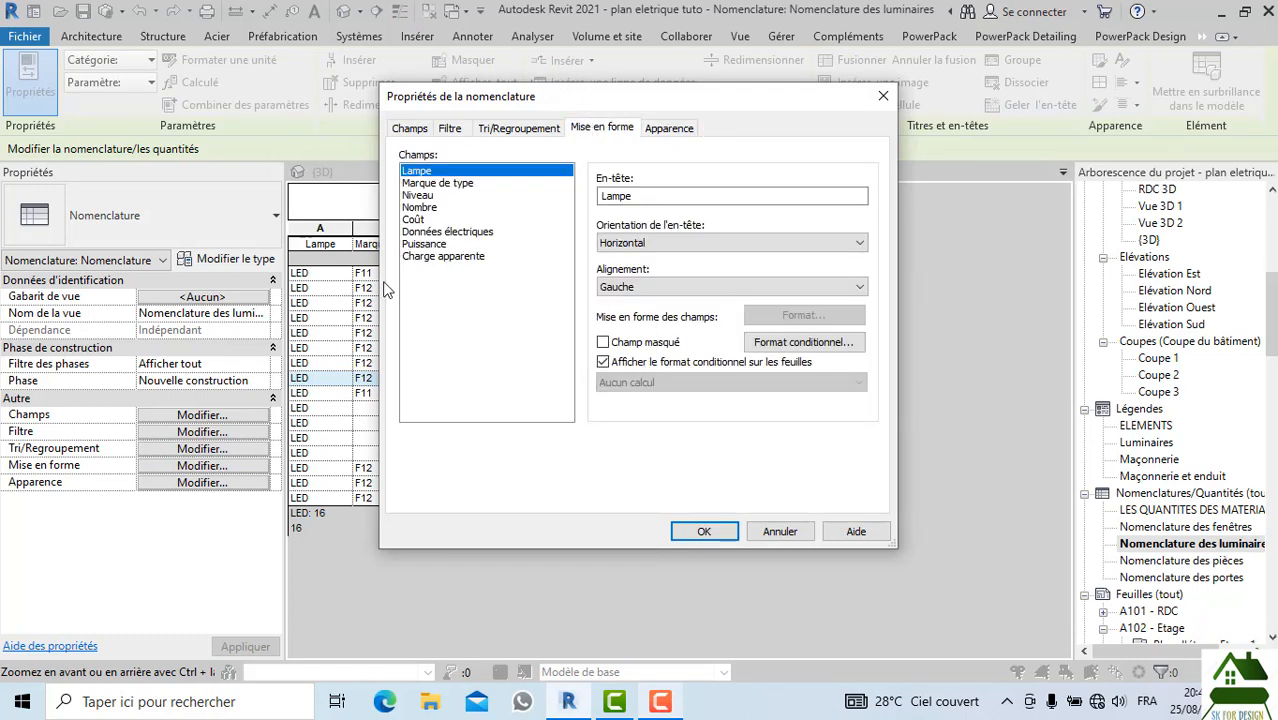
click(412, 208)
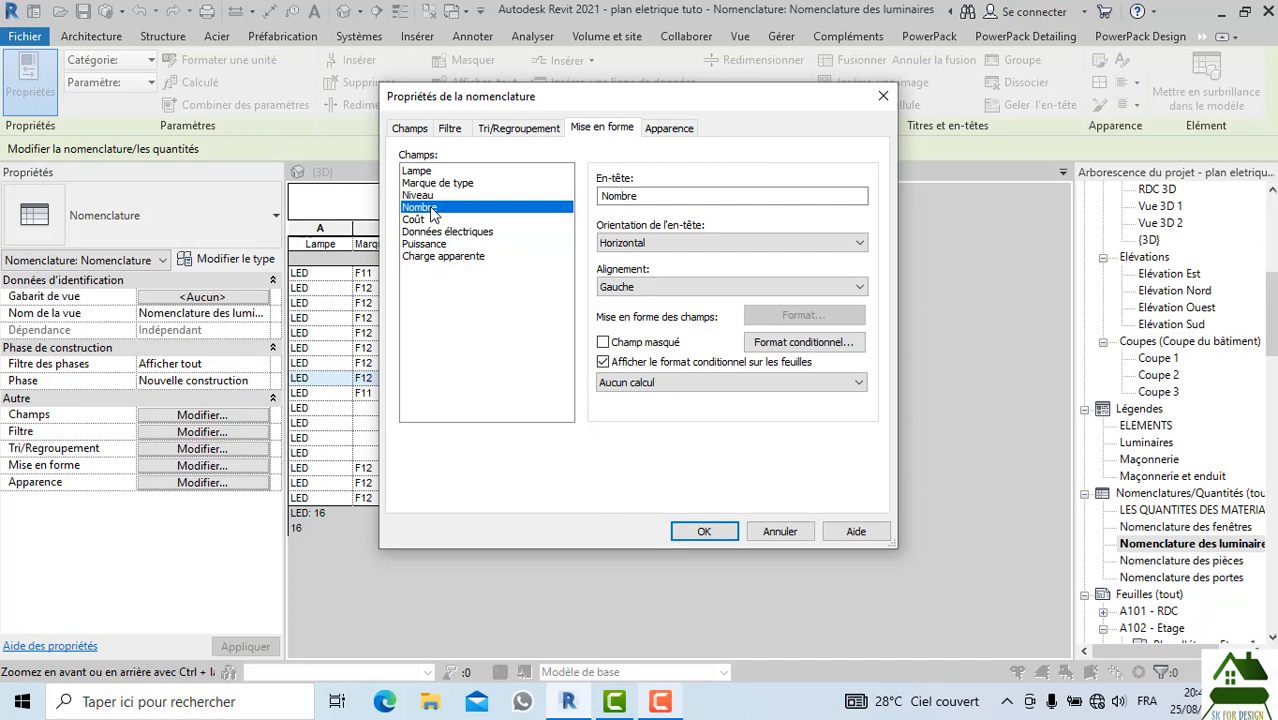
click(662, 383)
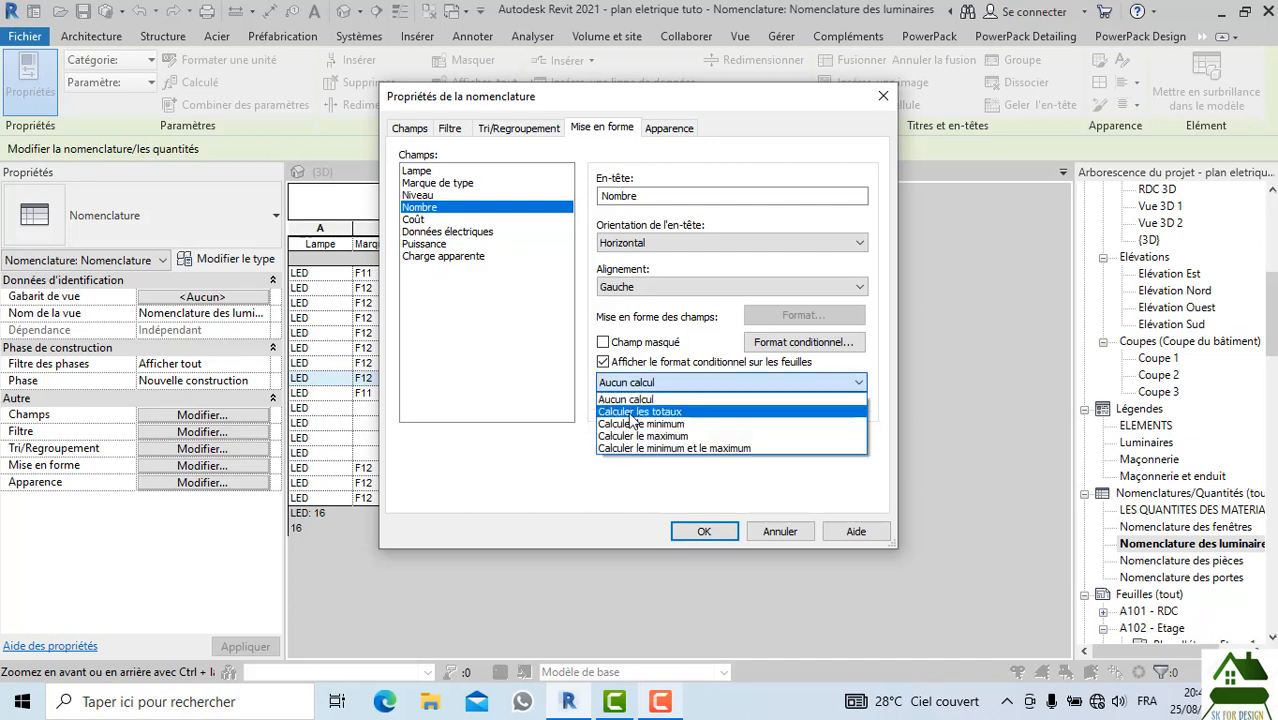
click(632, 413)
Set the Coût field's calculation to the minimum
click(415, 219)
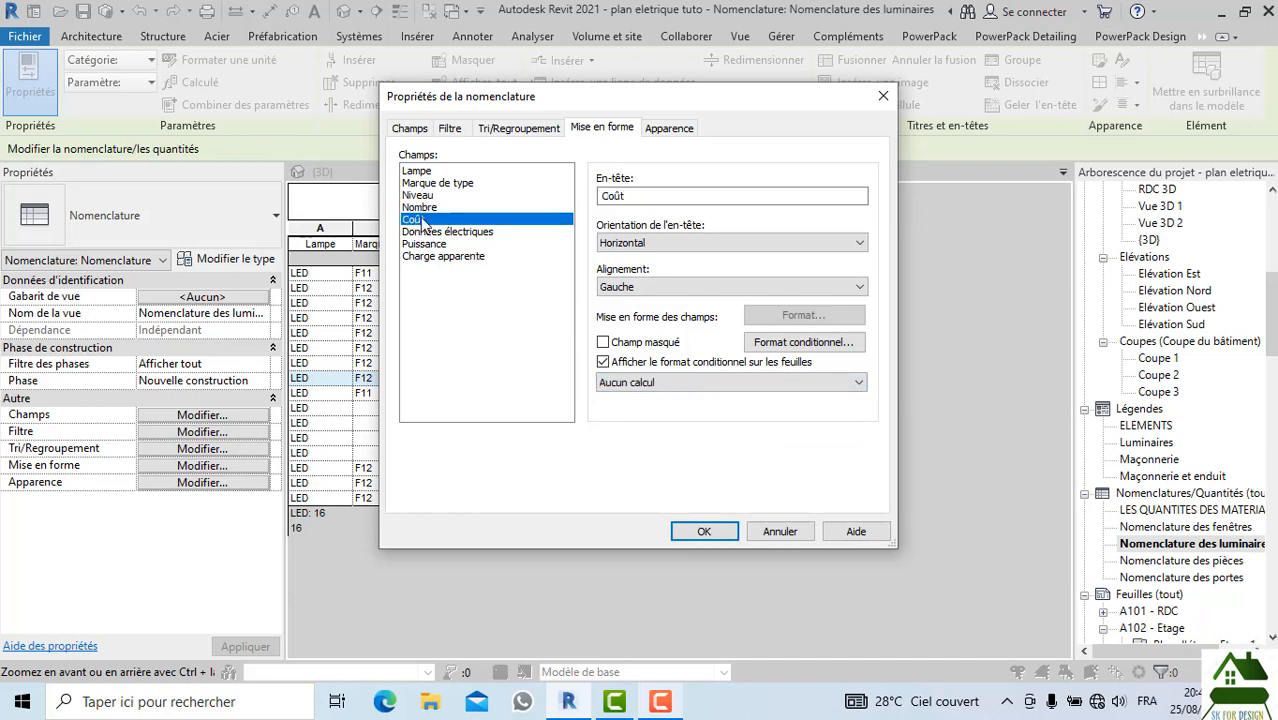
click(680, 382)
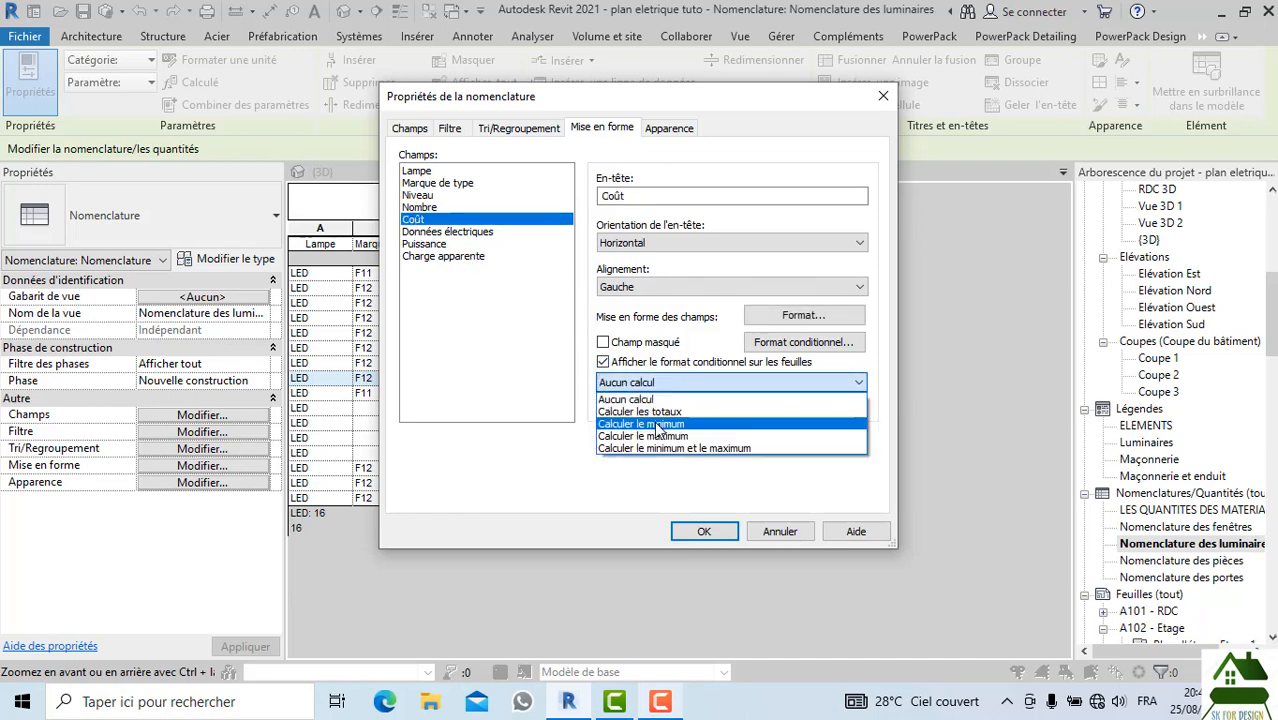
click(657, 424)
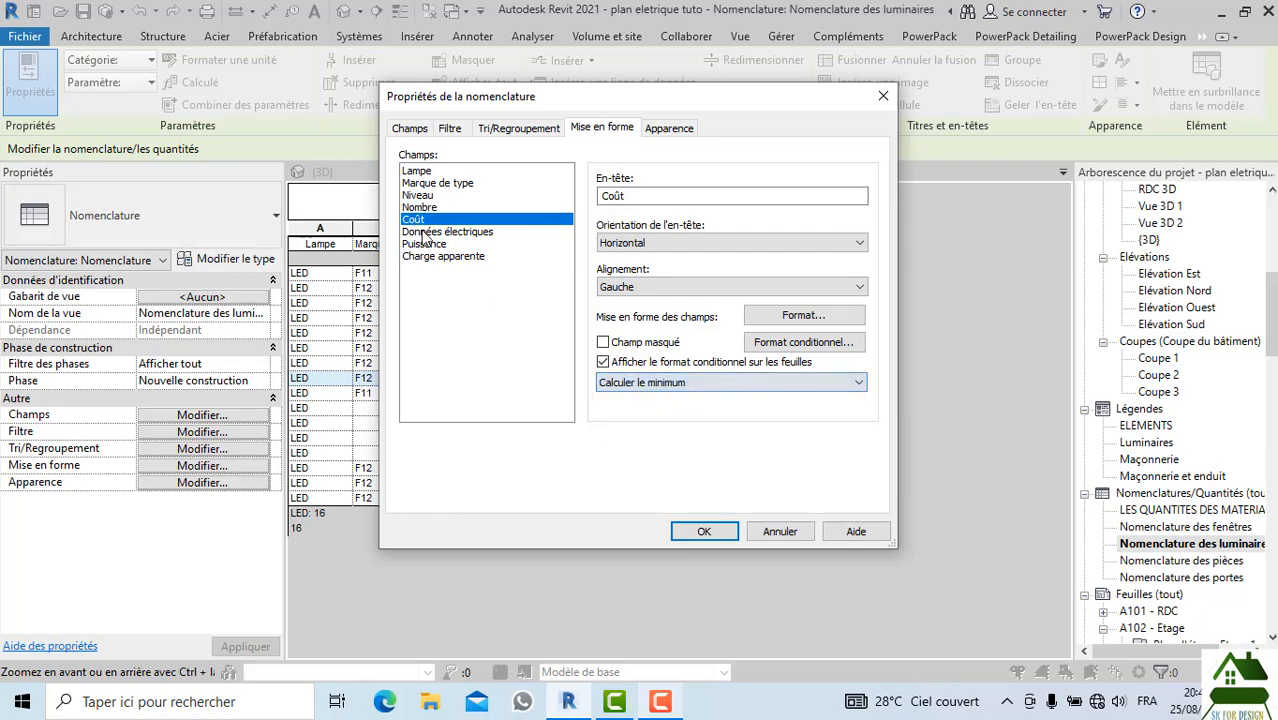
Set the Puissance and Charge apparente fields to calculate totals and apply the formatting to the schedule
click(430, 232)
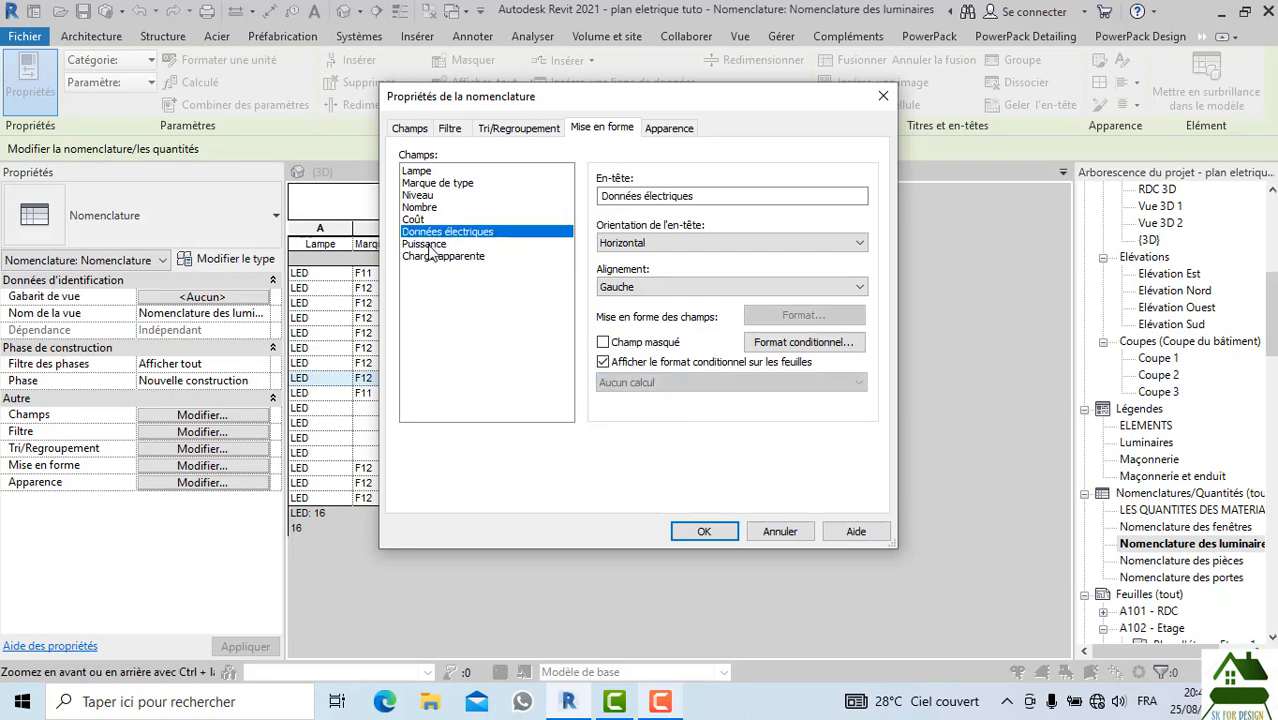
click(424, 244)
click(636, 383)
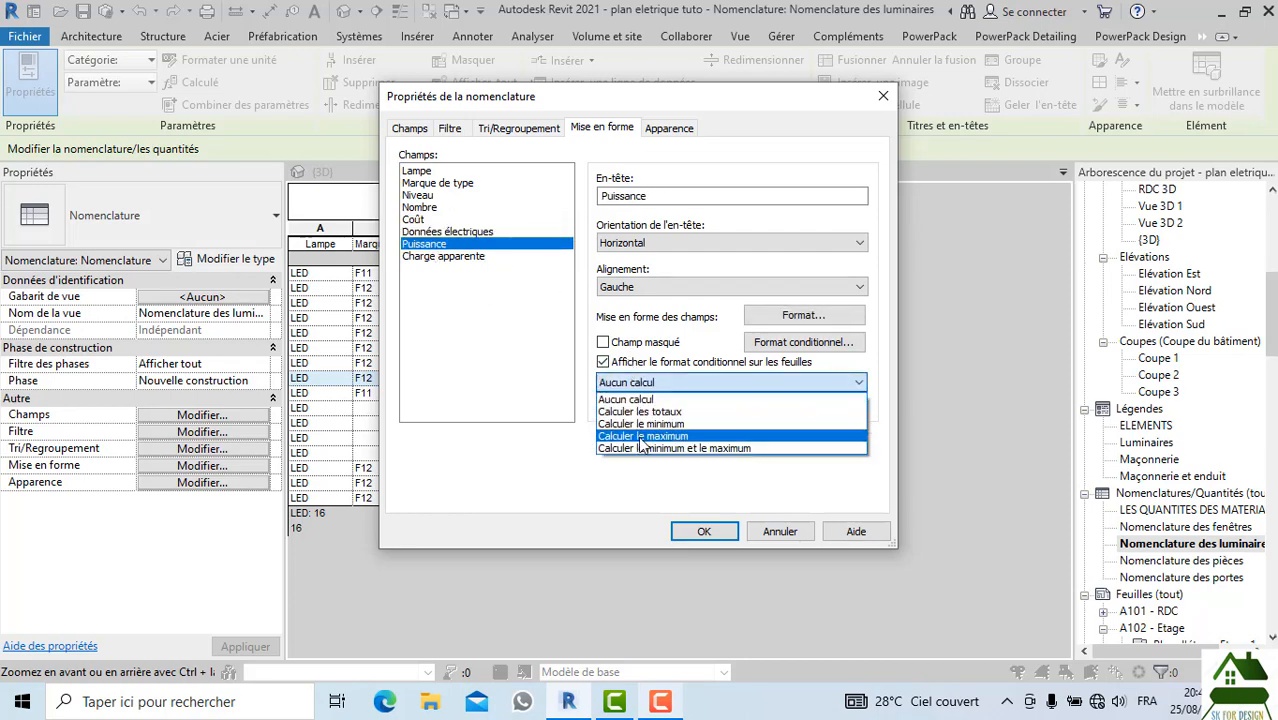
click(643, 412)
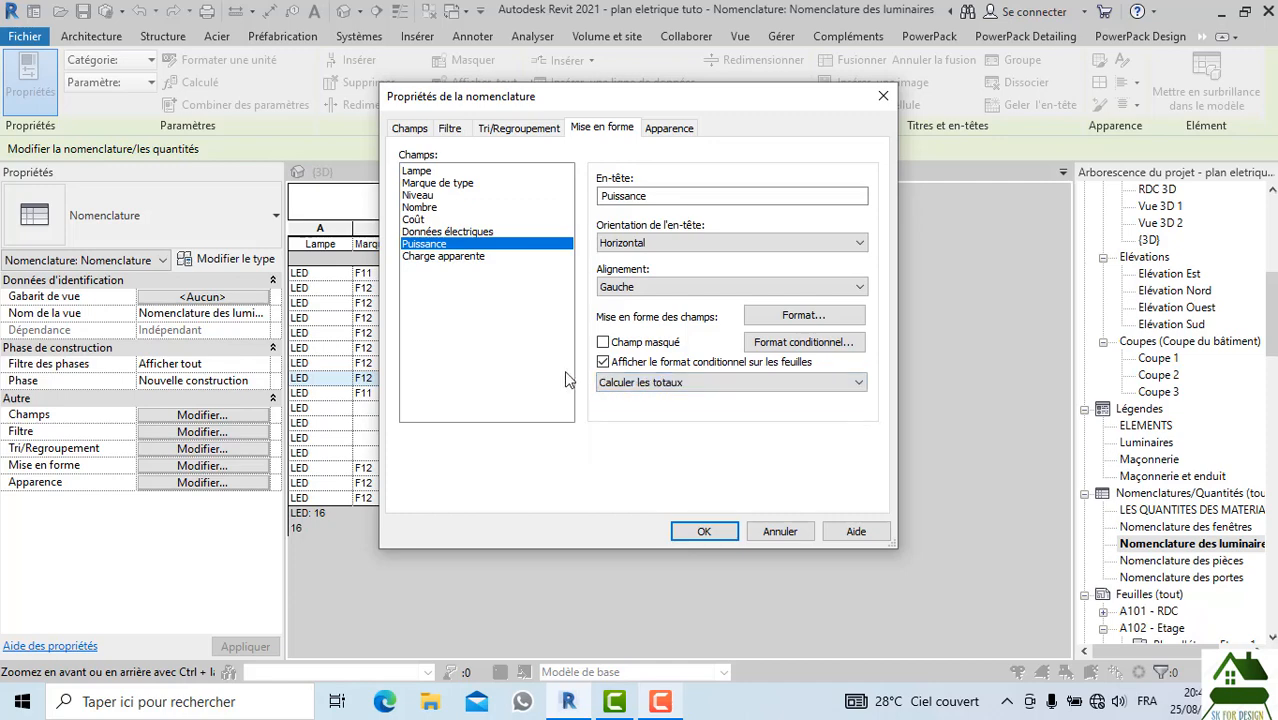
click(444, 256)
click(646, 384)
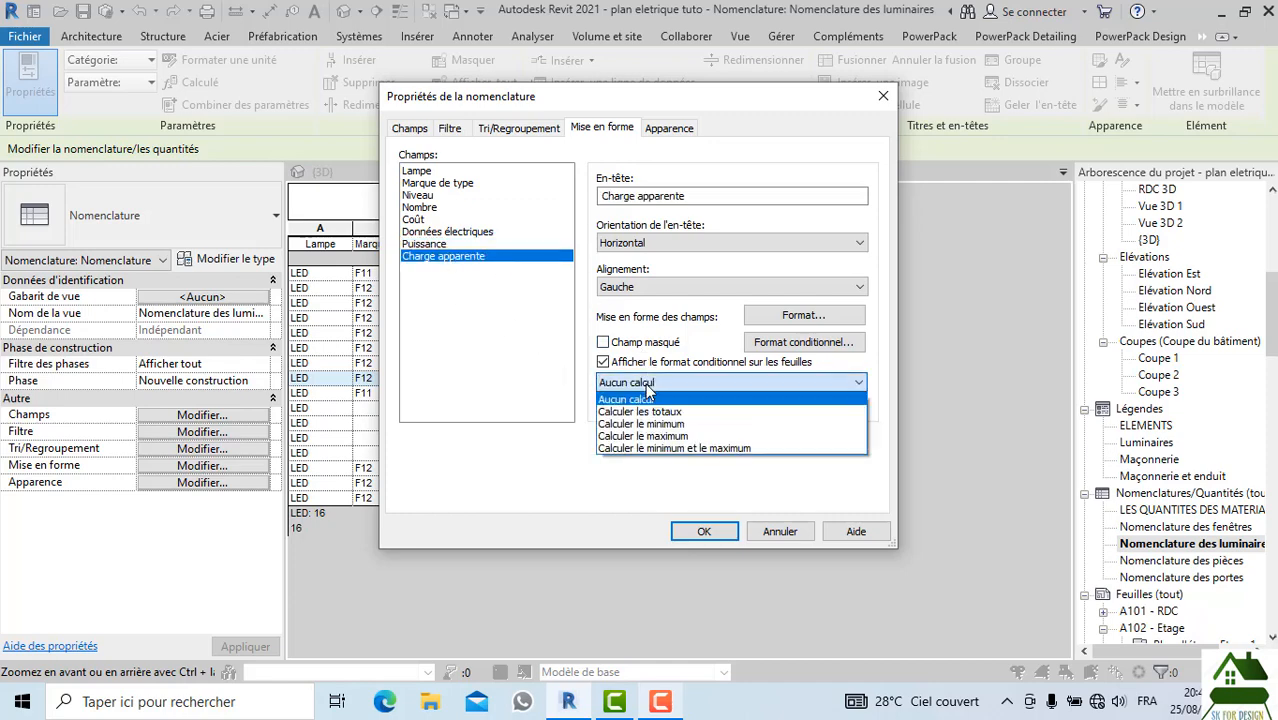
click(648, 412)
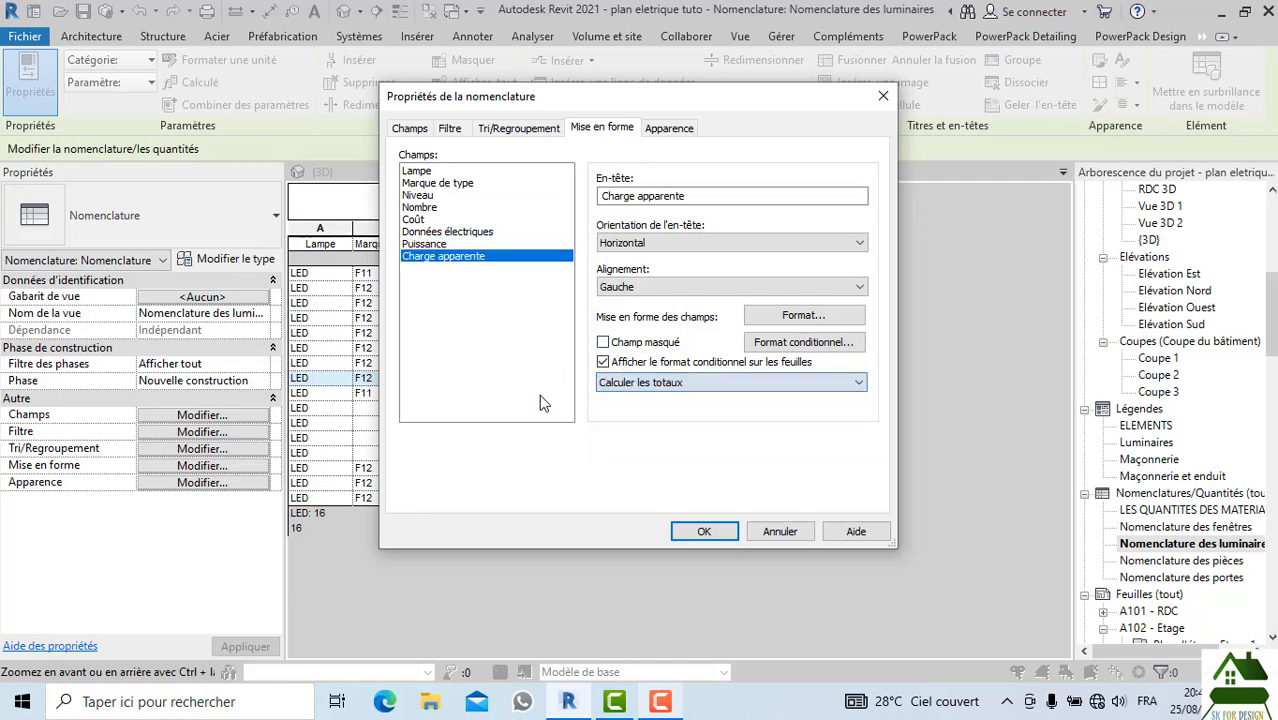
click(706, 533)
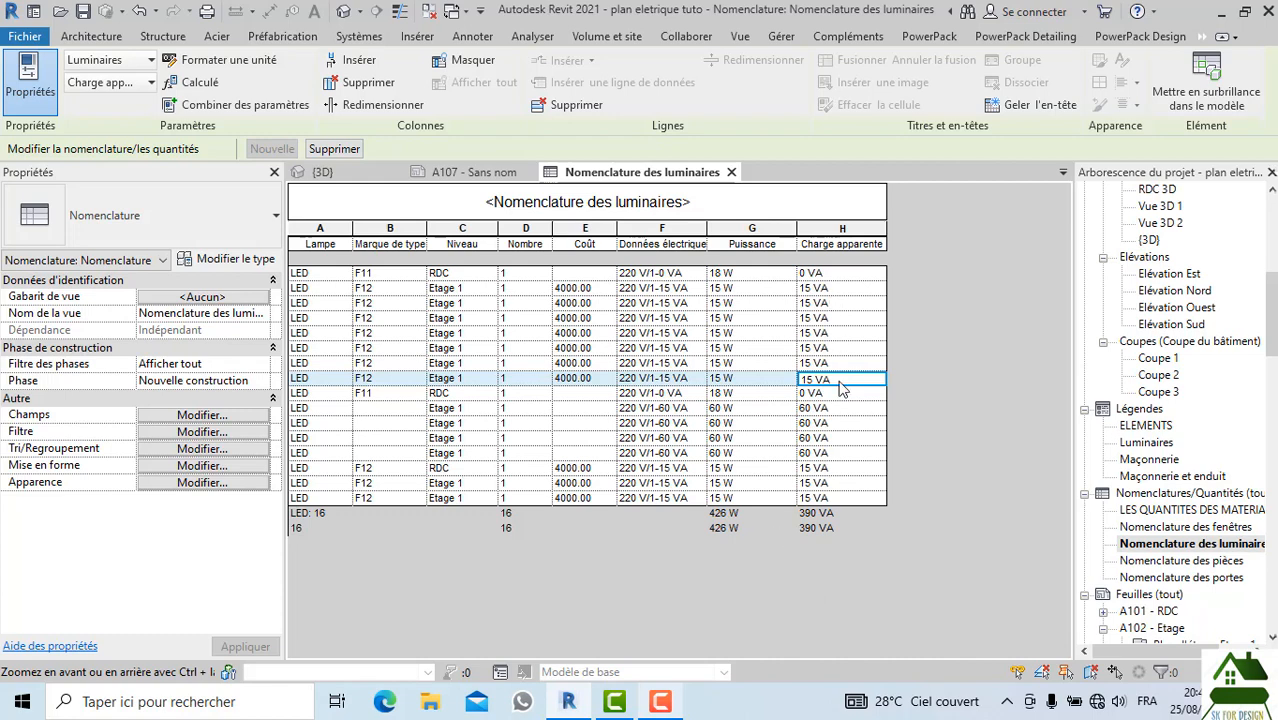
Change the Coût field's formatting to calculate totals and apply it to the luminaires schedule
click(574, 499)
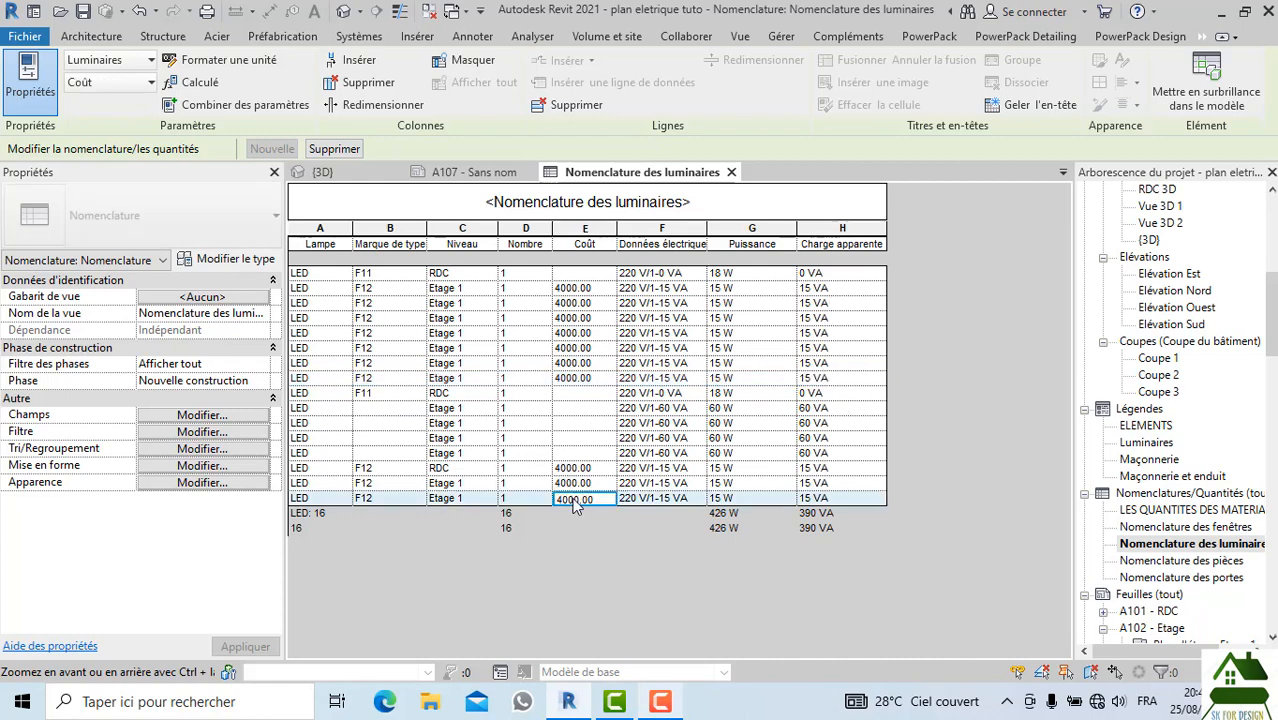
click(203, 483)
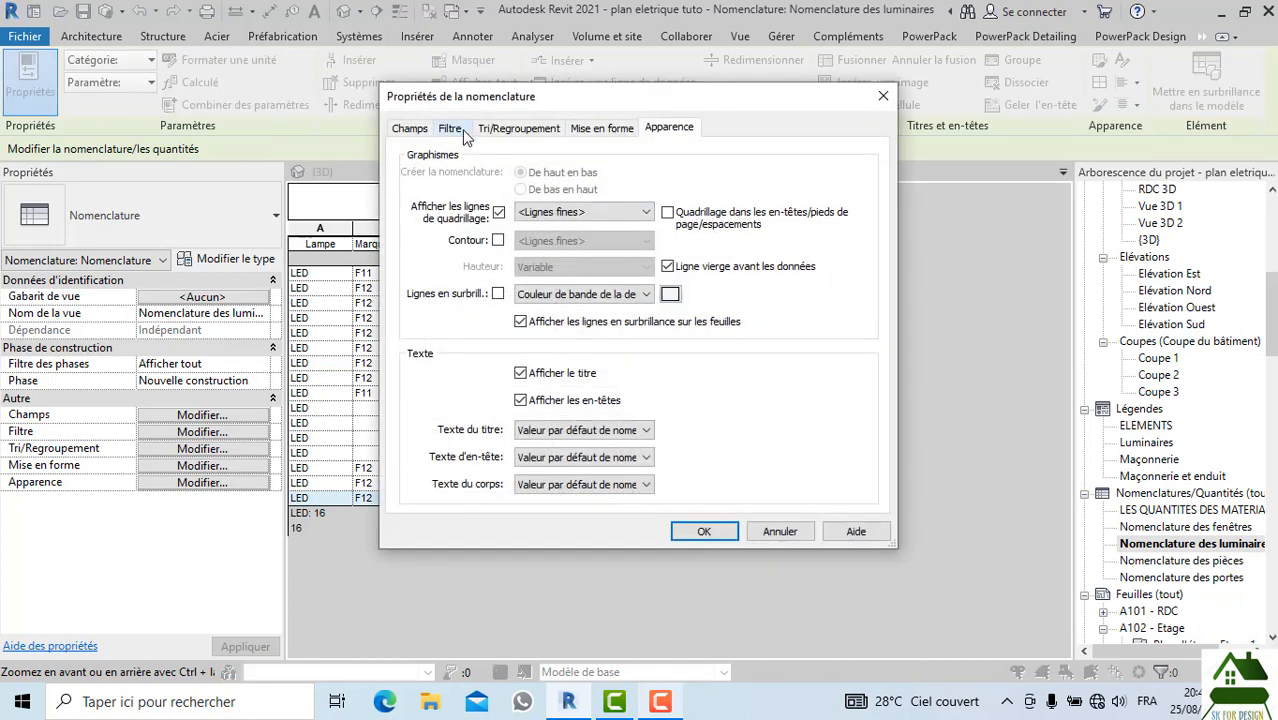
click(588, 131)
click(410, 220)
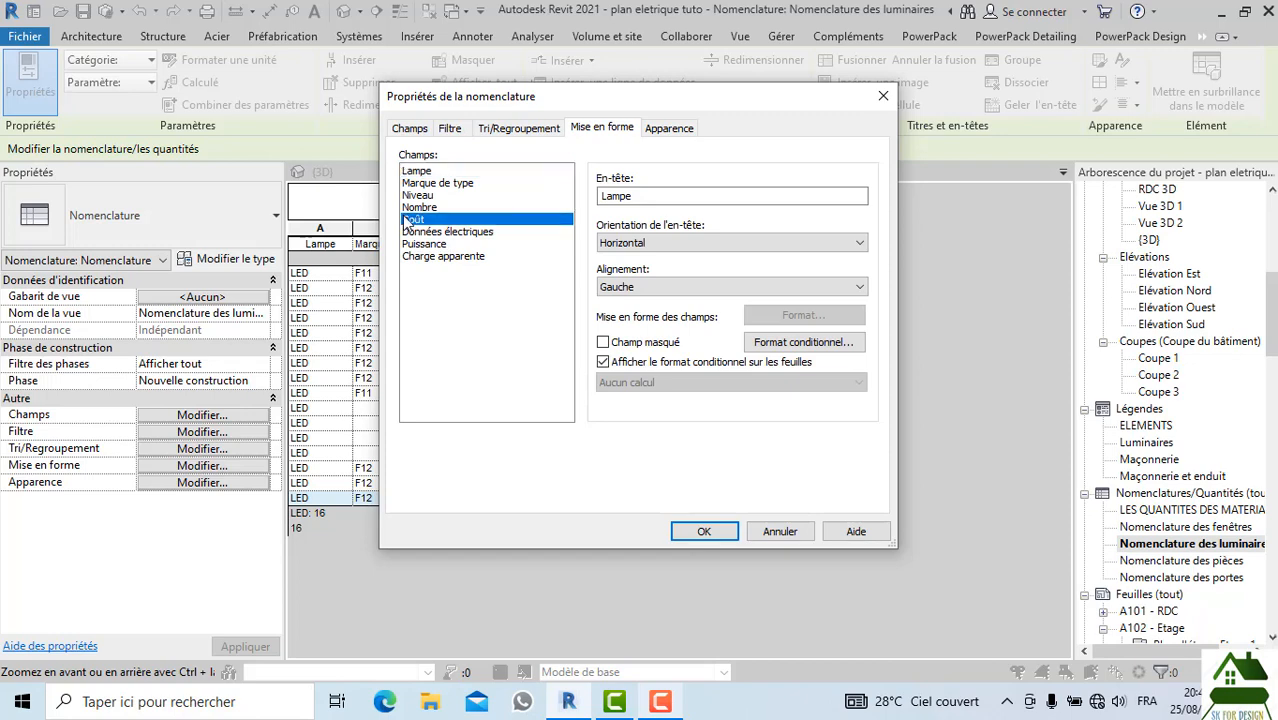
click(640, 382)
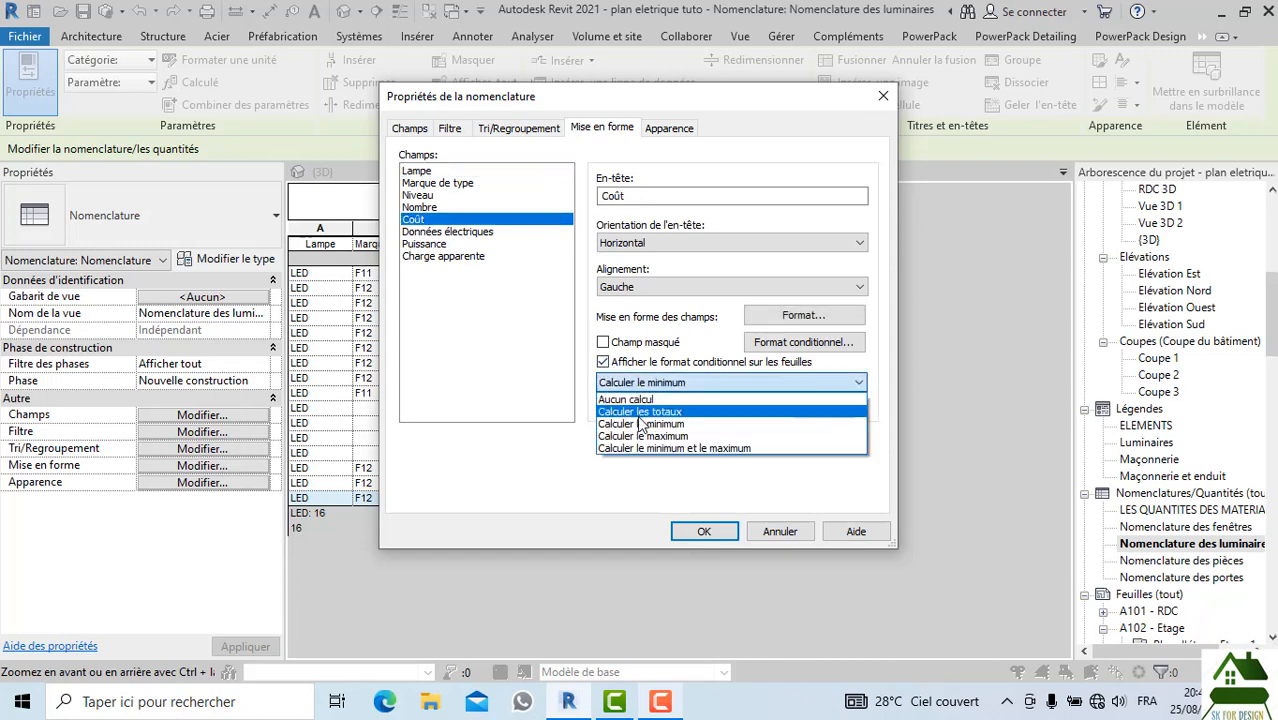
click(641, 411)
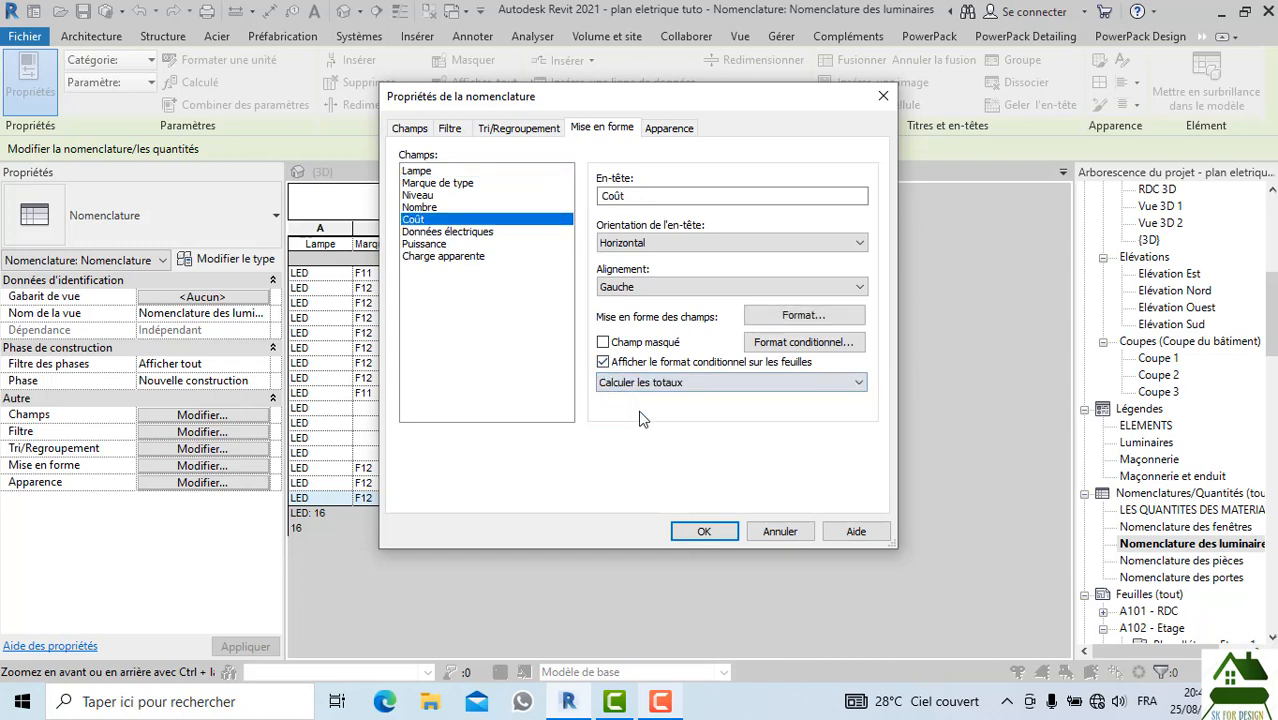
click(712, 530)
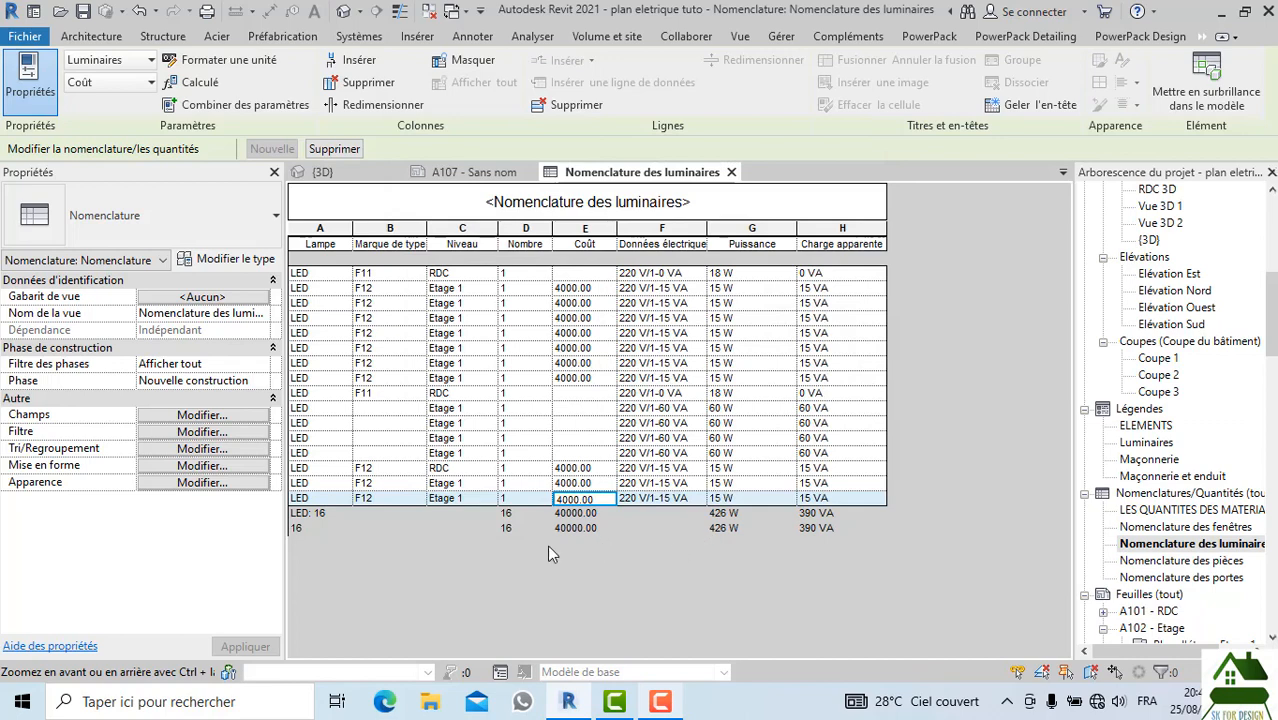
Remove the Lampe filter so the schedule lists all luminaires, and return to its first rows
click(230, 415)
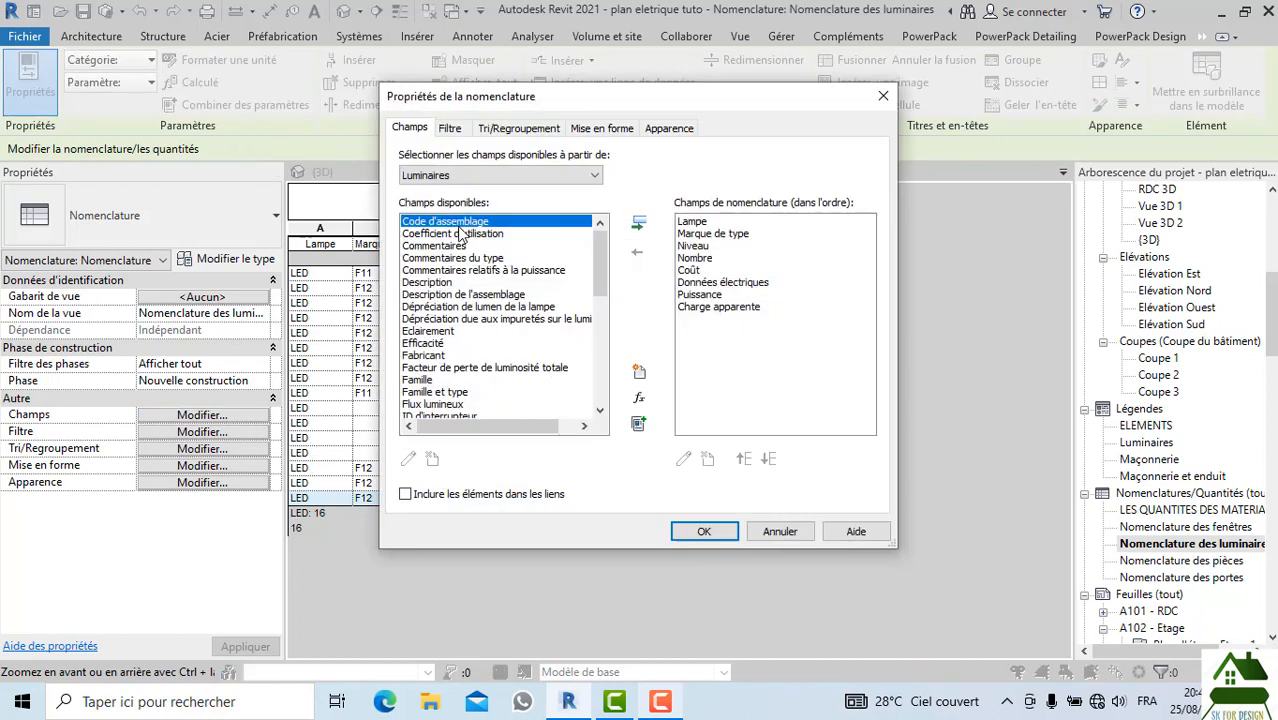
click(450, 129)
click(490, 160)
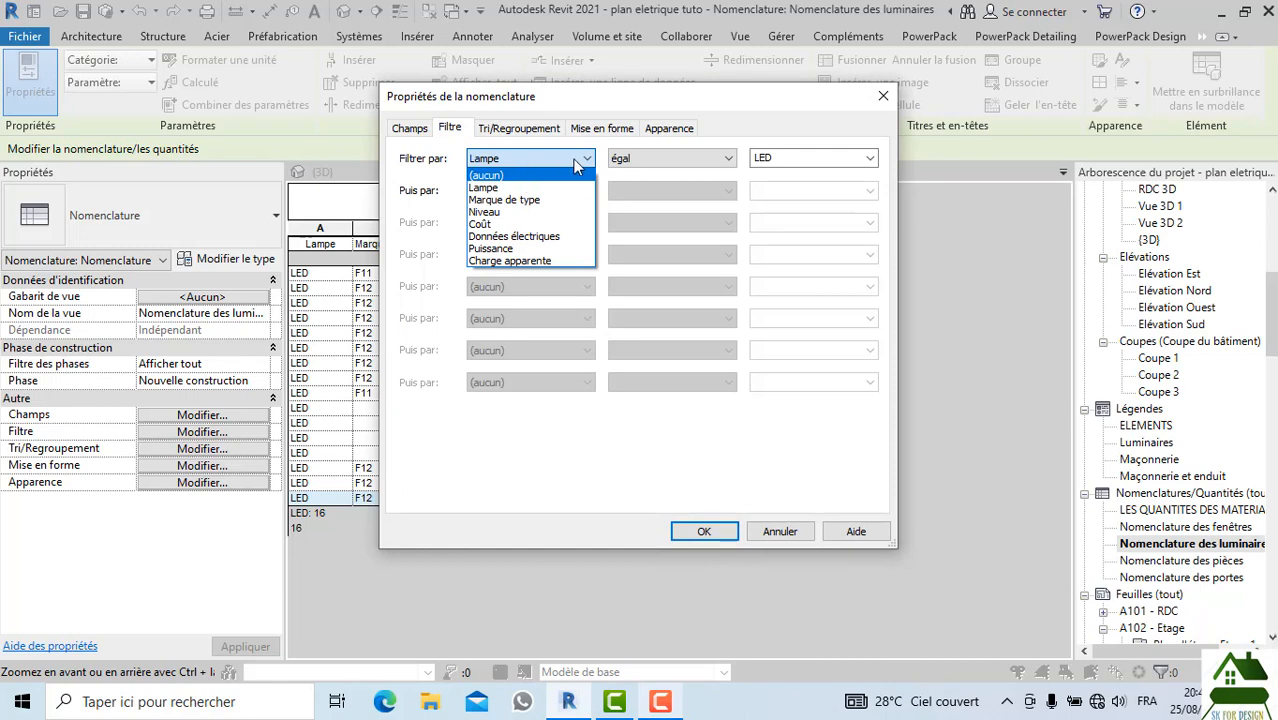
click(492, 176)
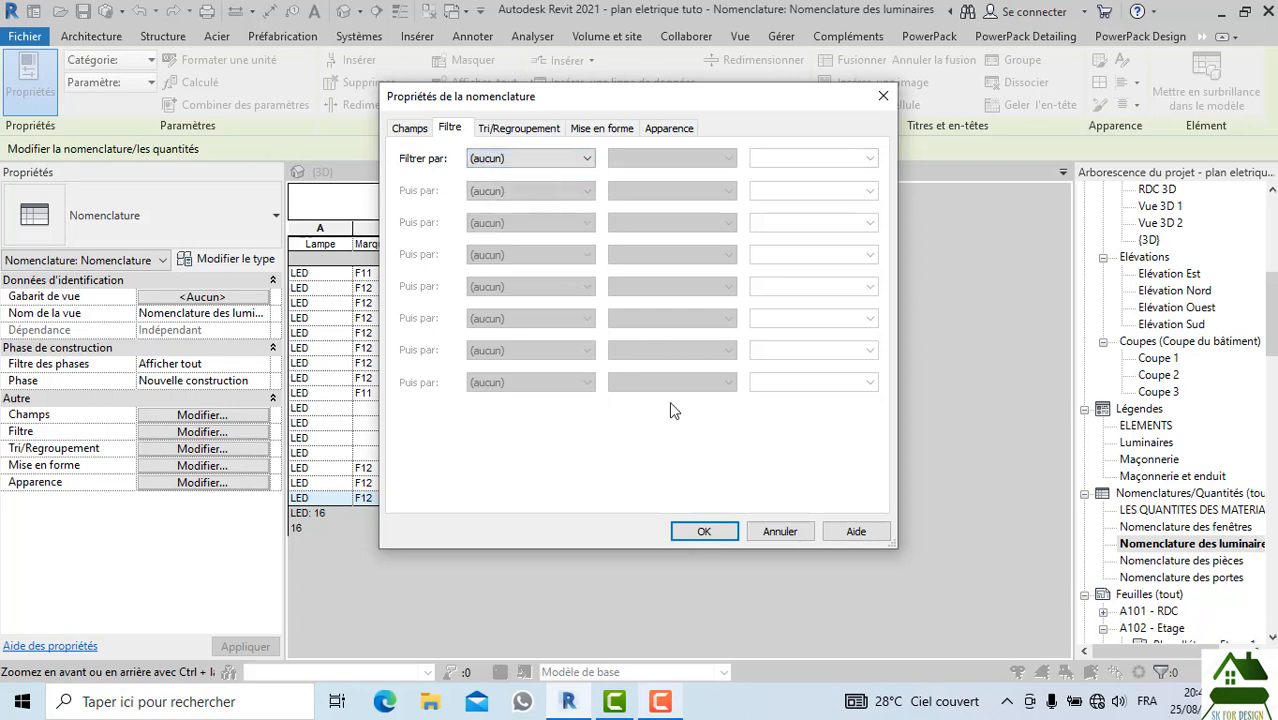
click(704, 531)
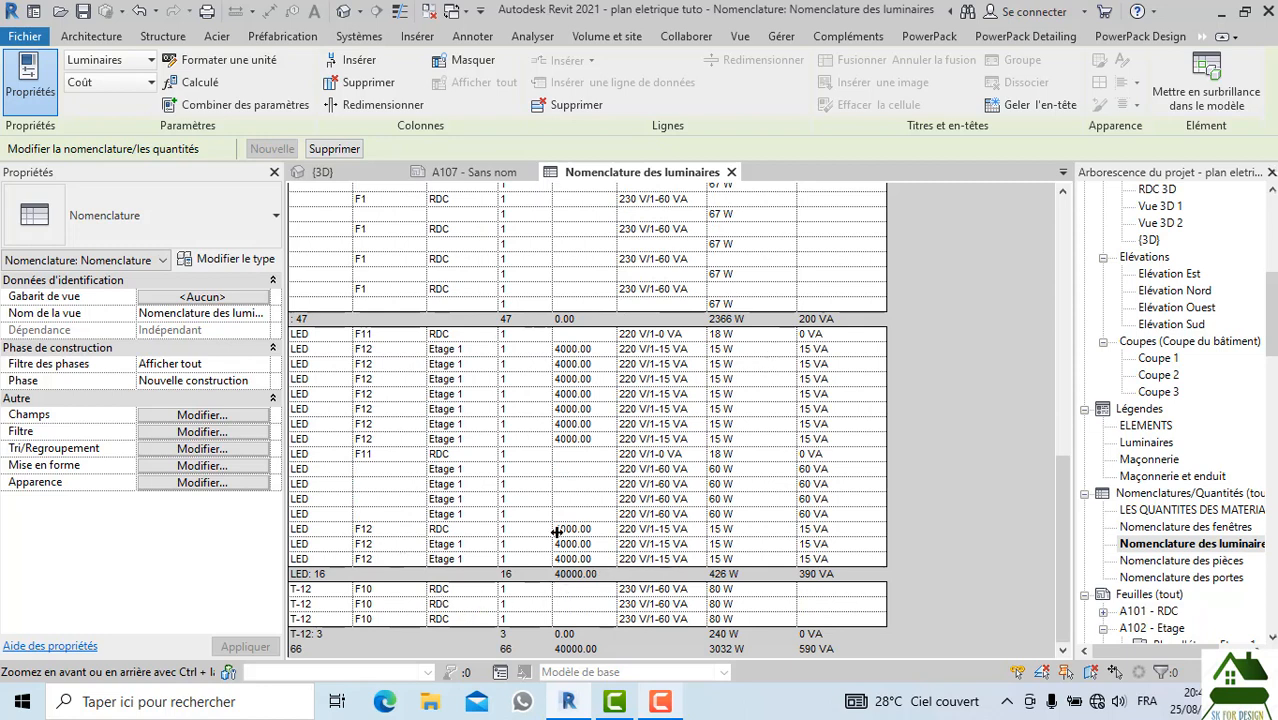
scroll(557, 532, up, 10)
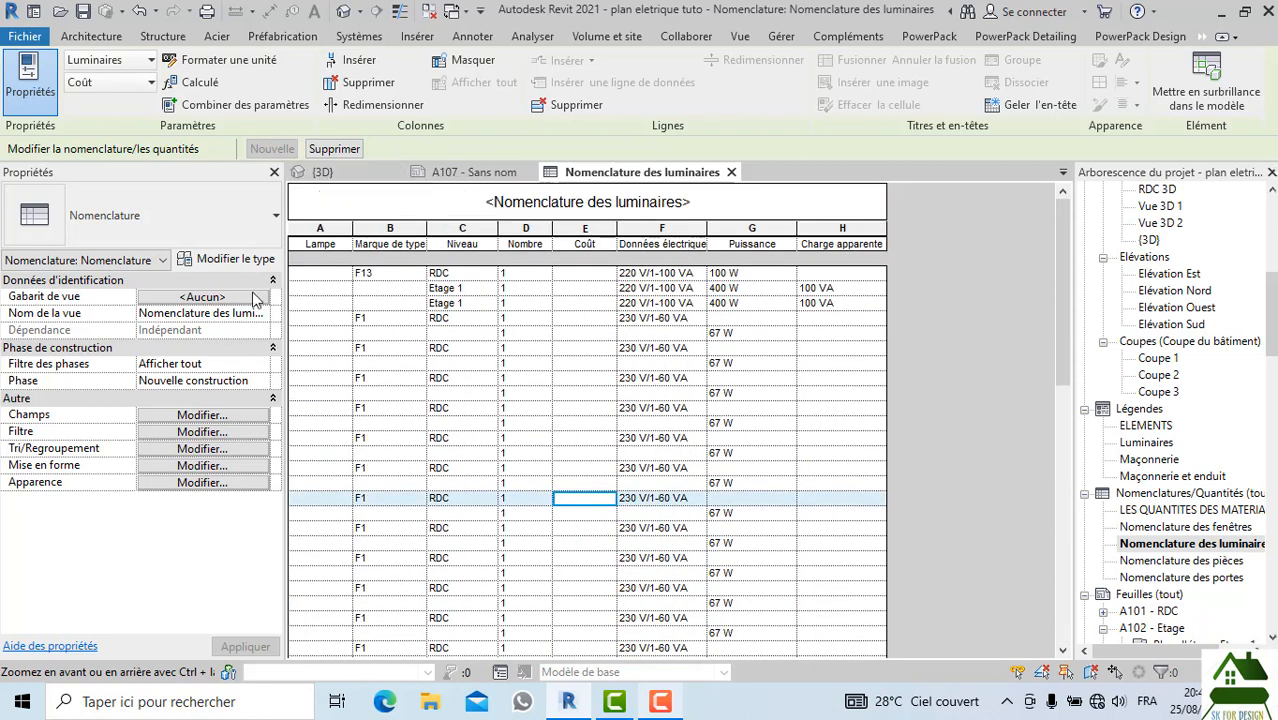
Filter the luminaires schedule to fixtures whose Marque de type equals F10
click(204, 431)
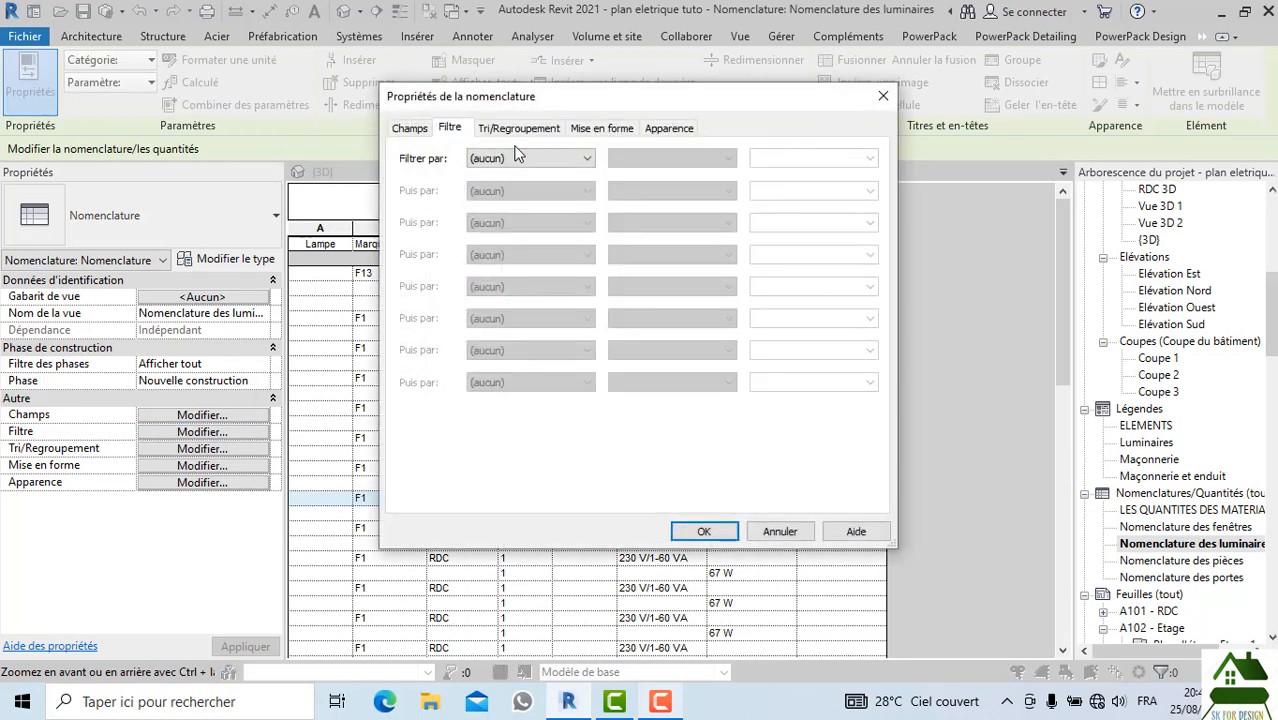
click(517, 158)
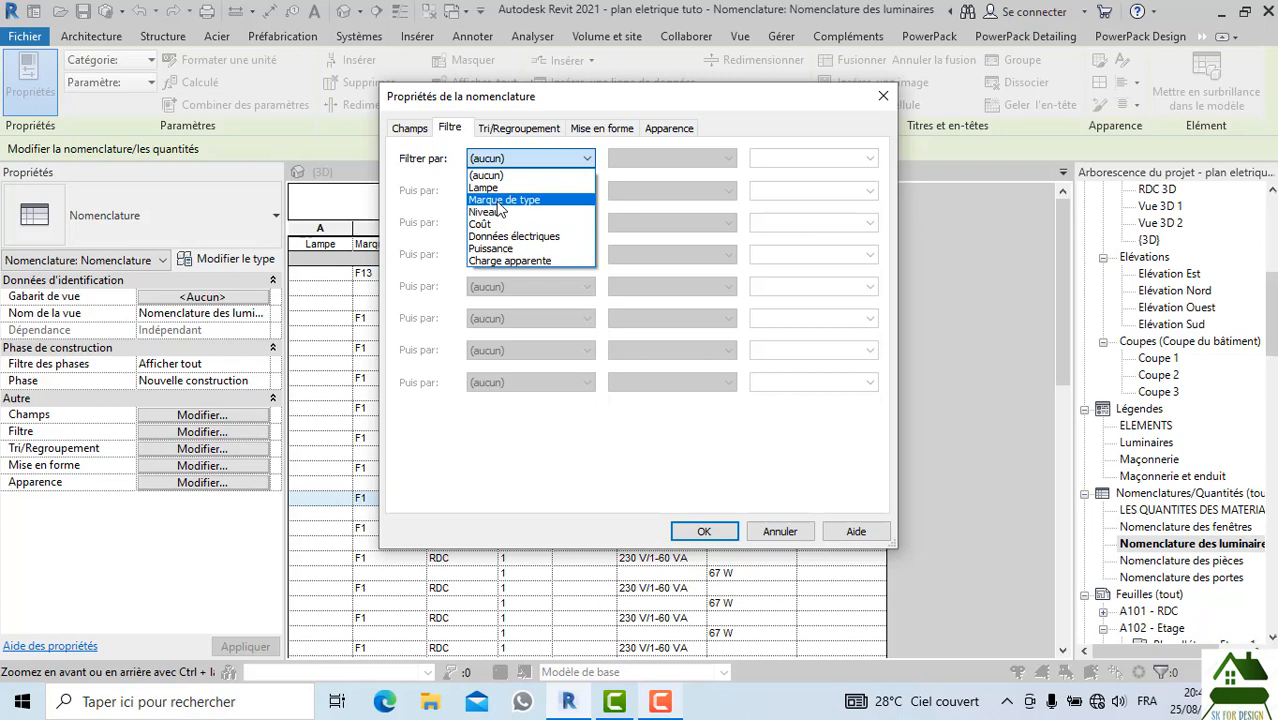
click(500, 201)
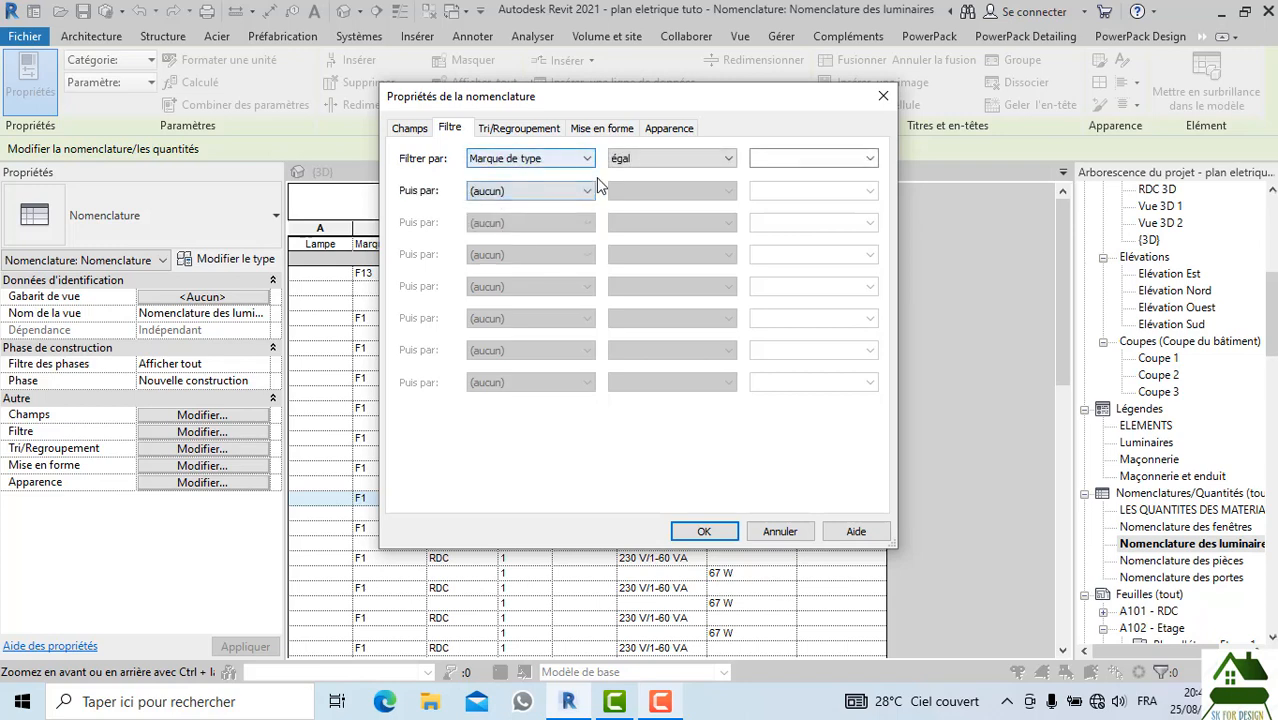
click(869, 160)
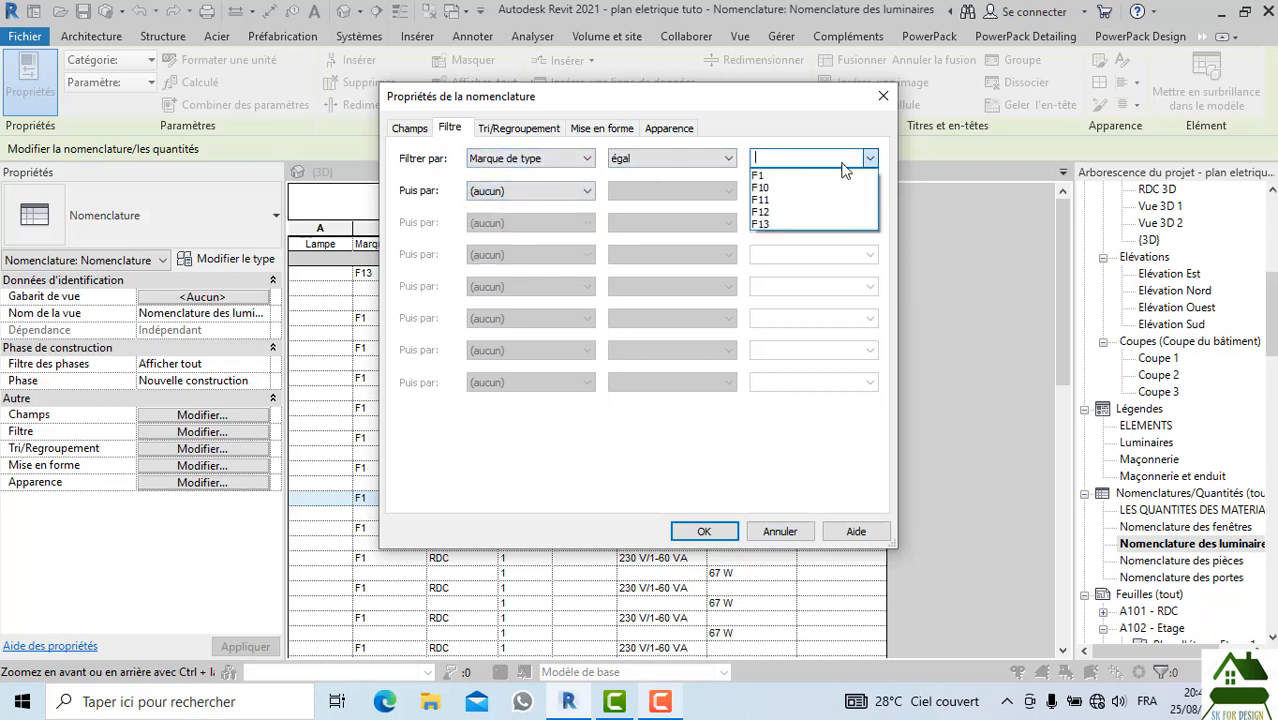
click(784, 188)
click(703, 533)
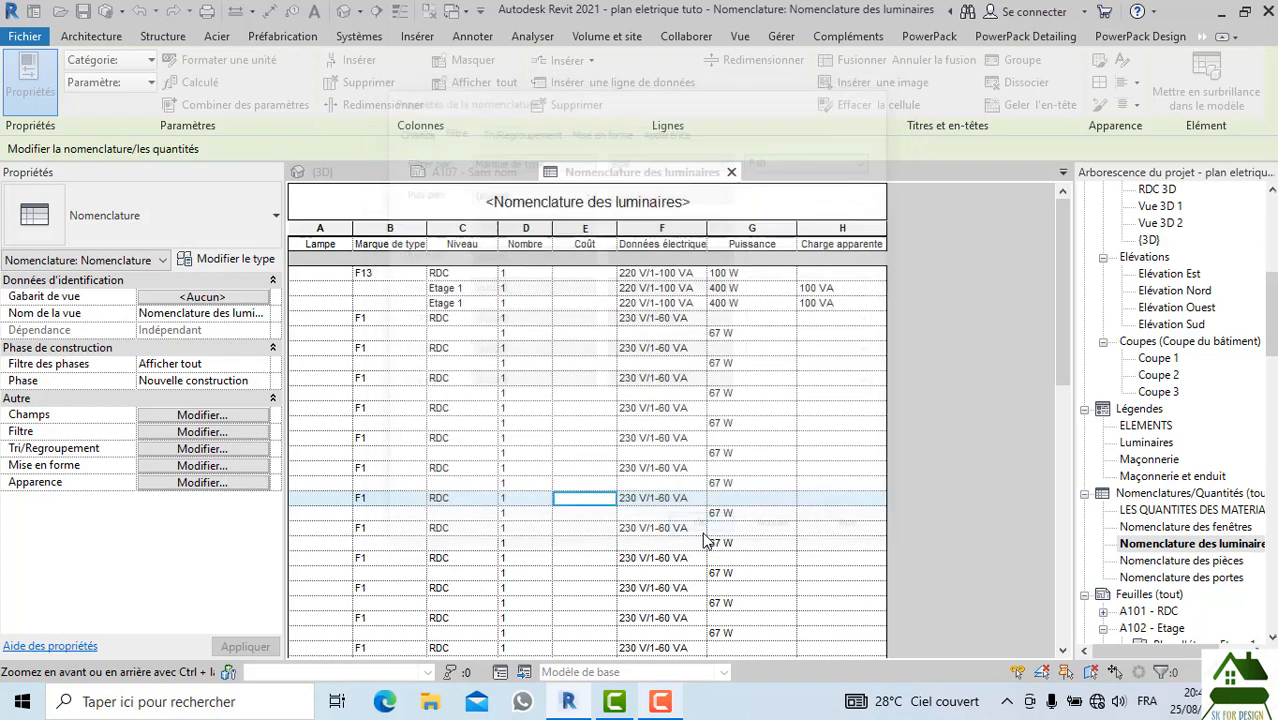